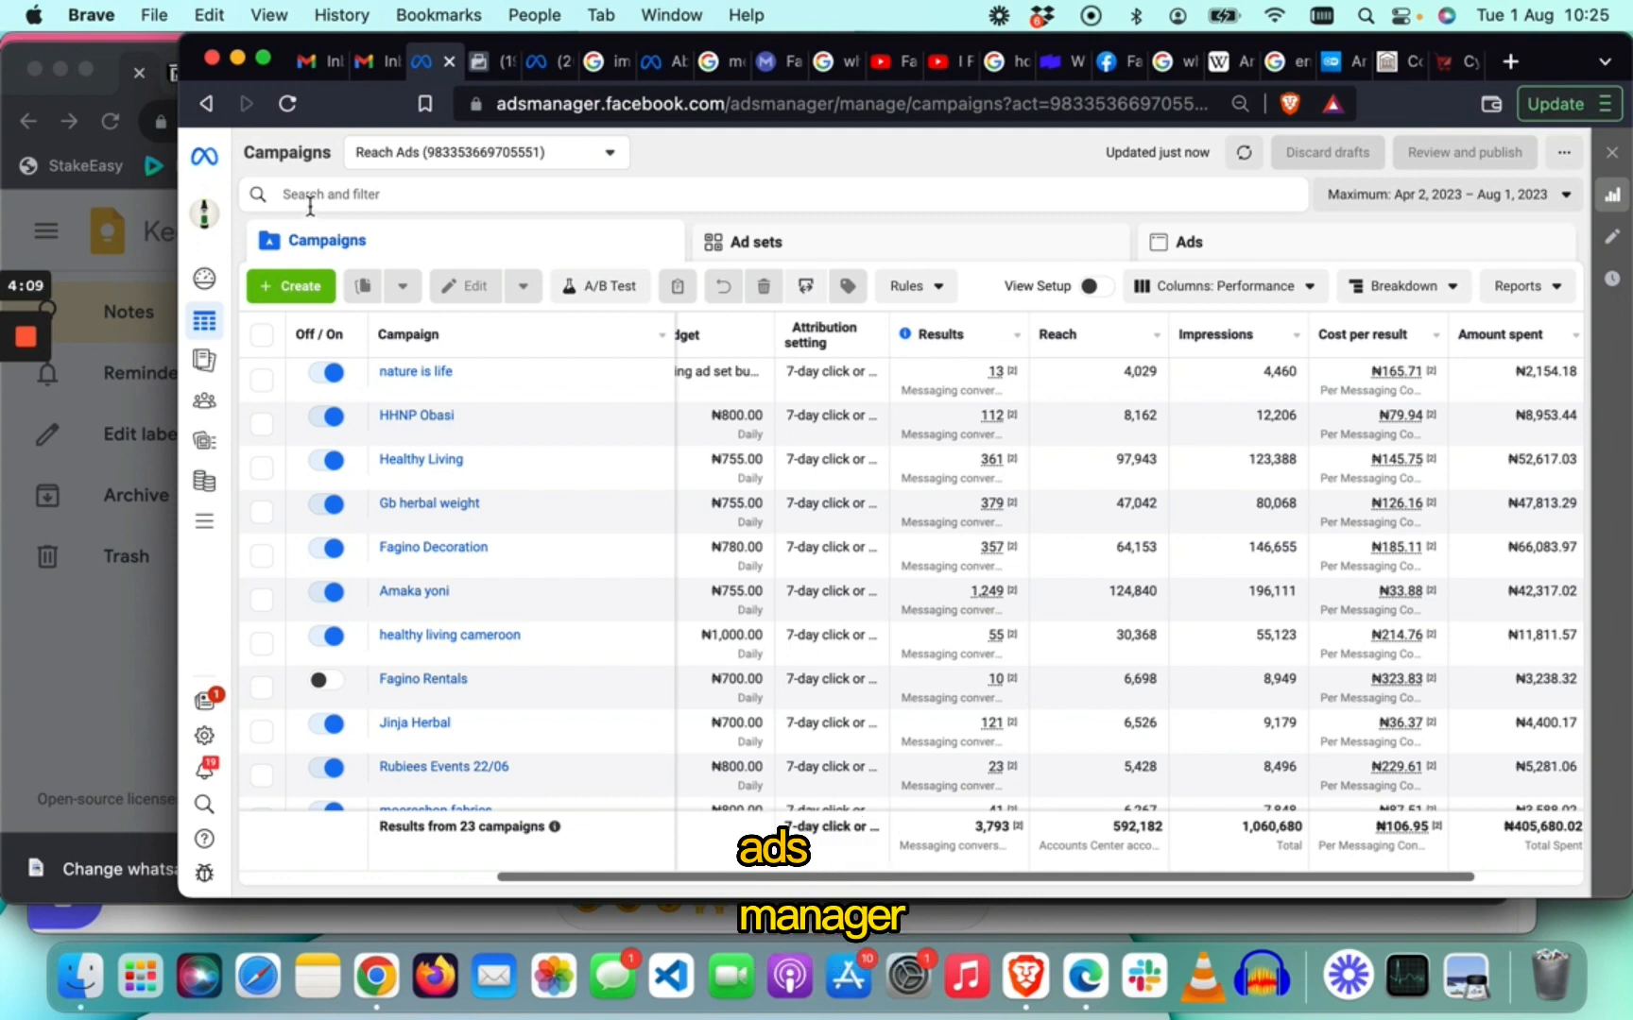
# Create a new campaign with the Engagement objective.
pyautogui.click(300, 288)
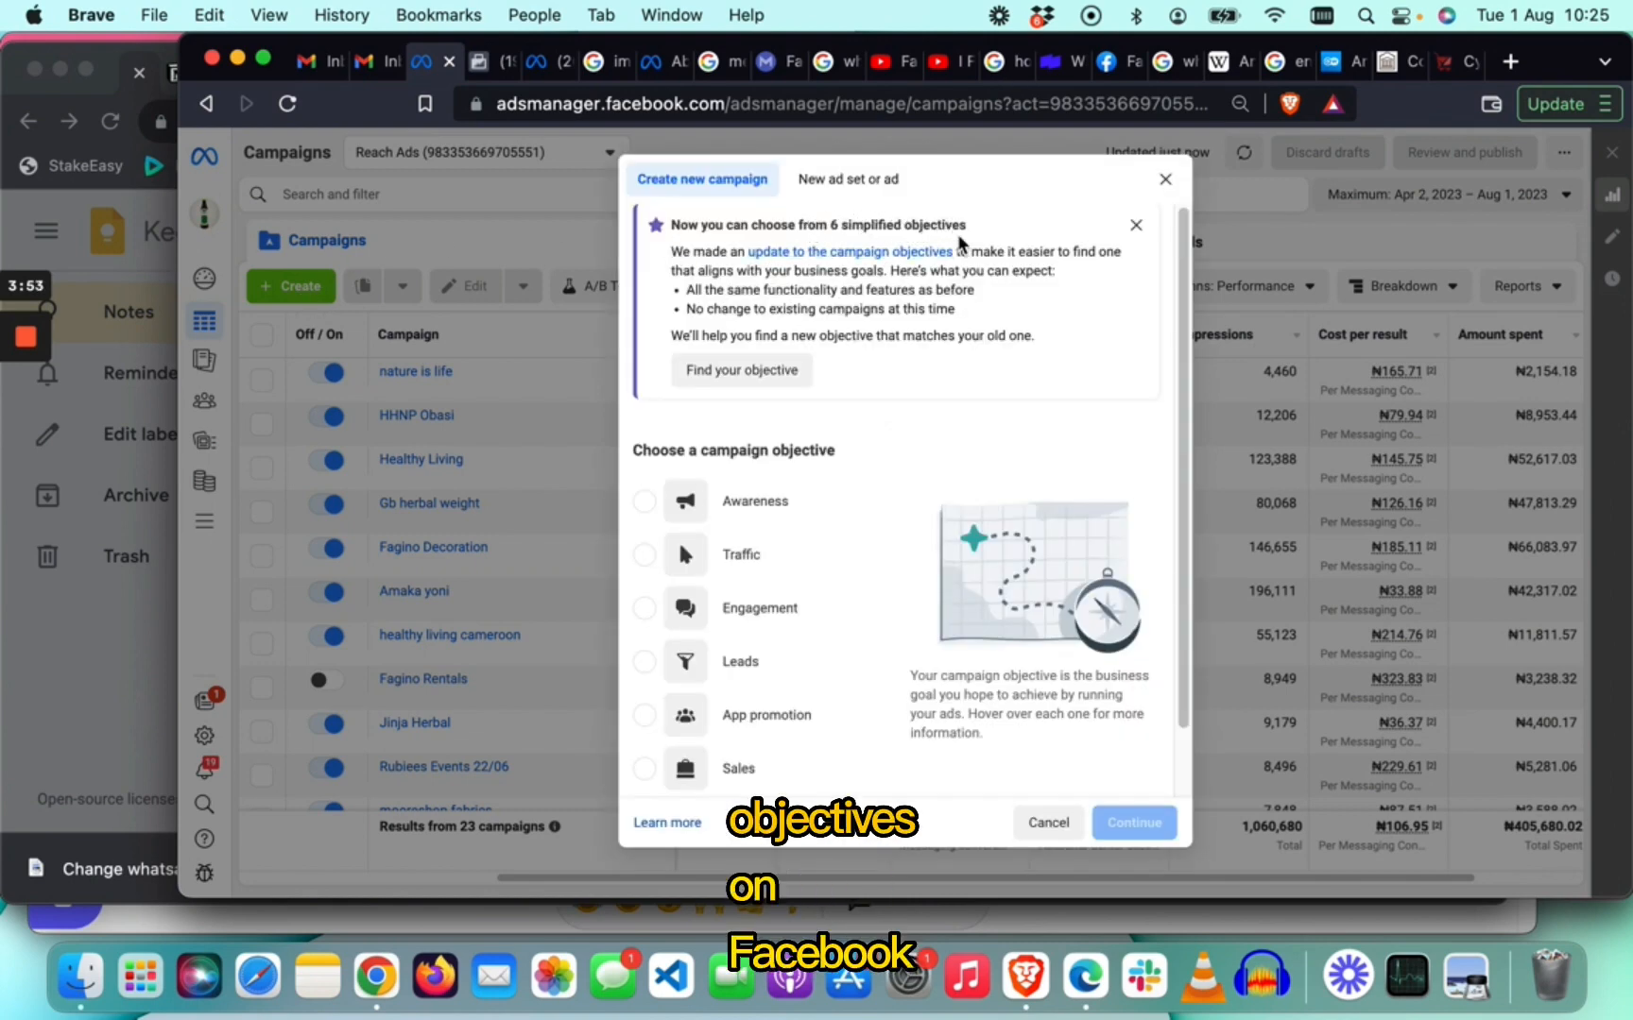
pyautogui.scroll(-2, 931, 311)
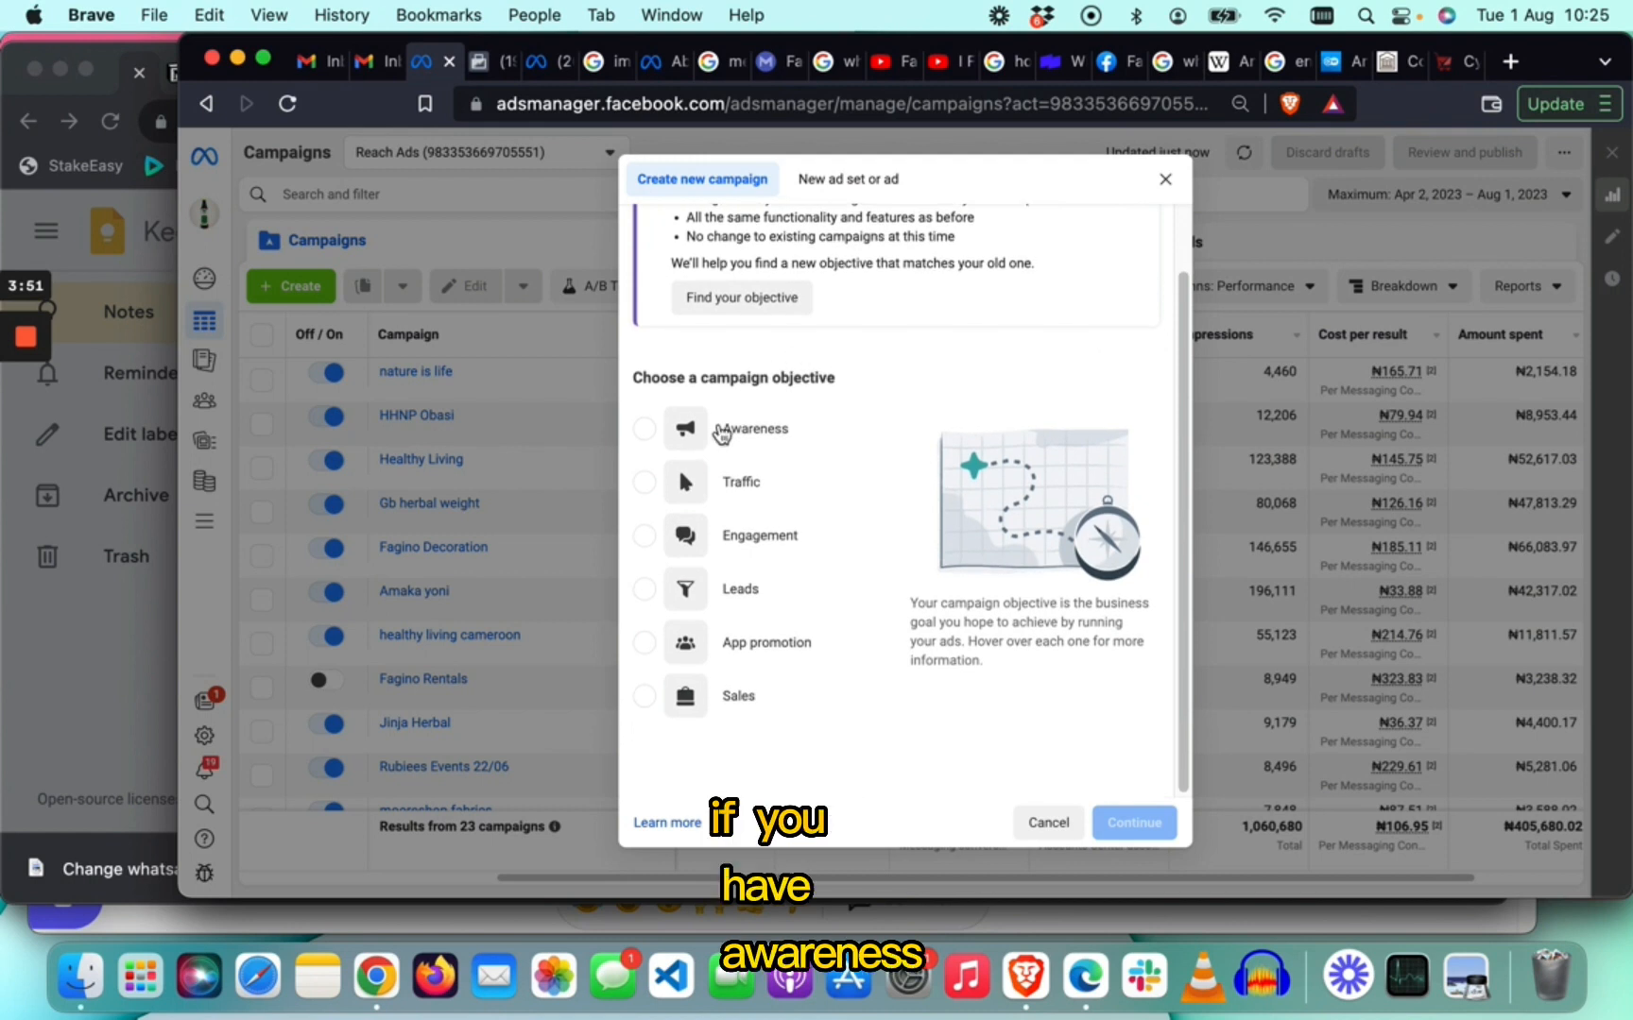
pyautogui.moveTo(722, 430)
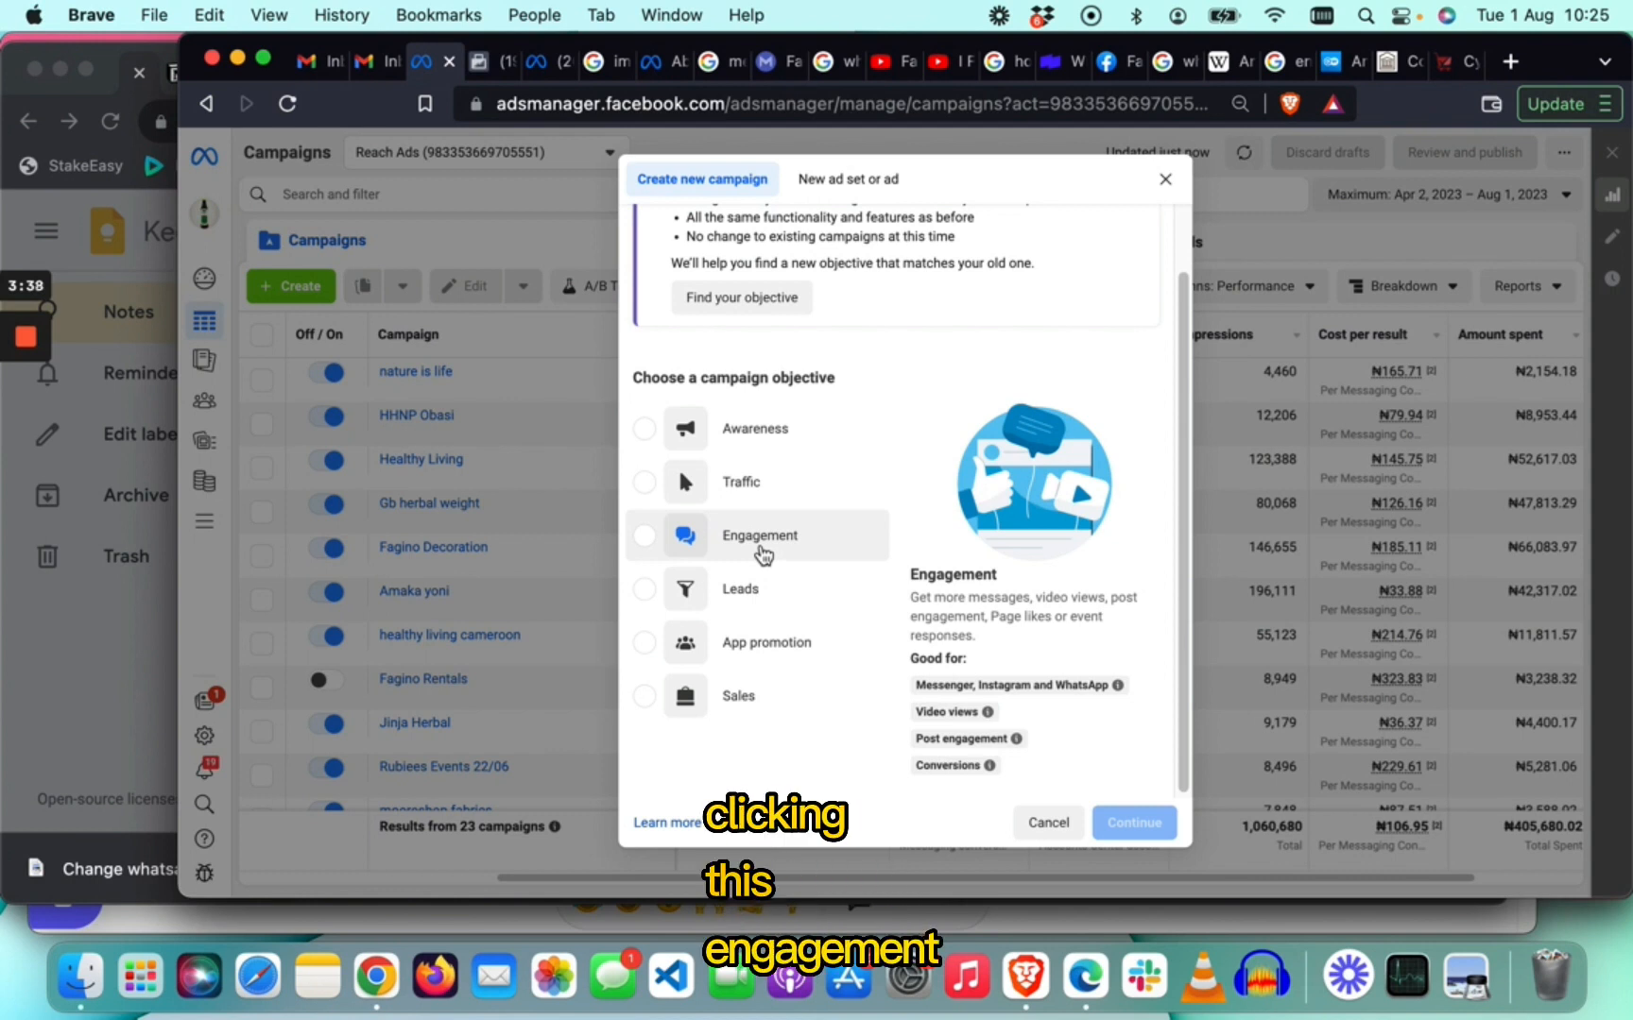
pyautogui.click(762, 553)
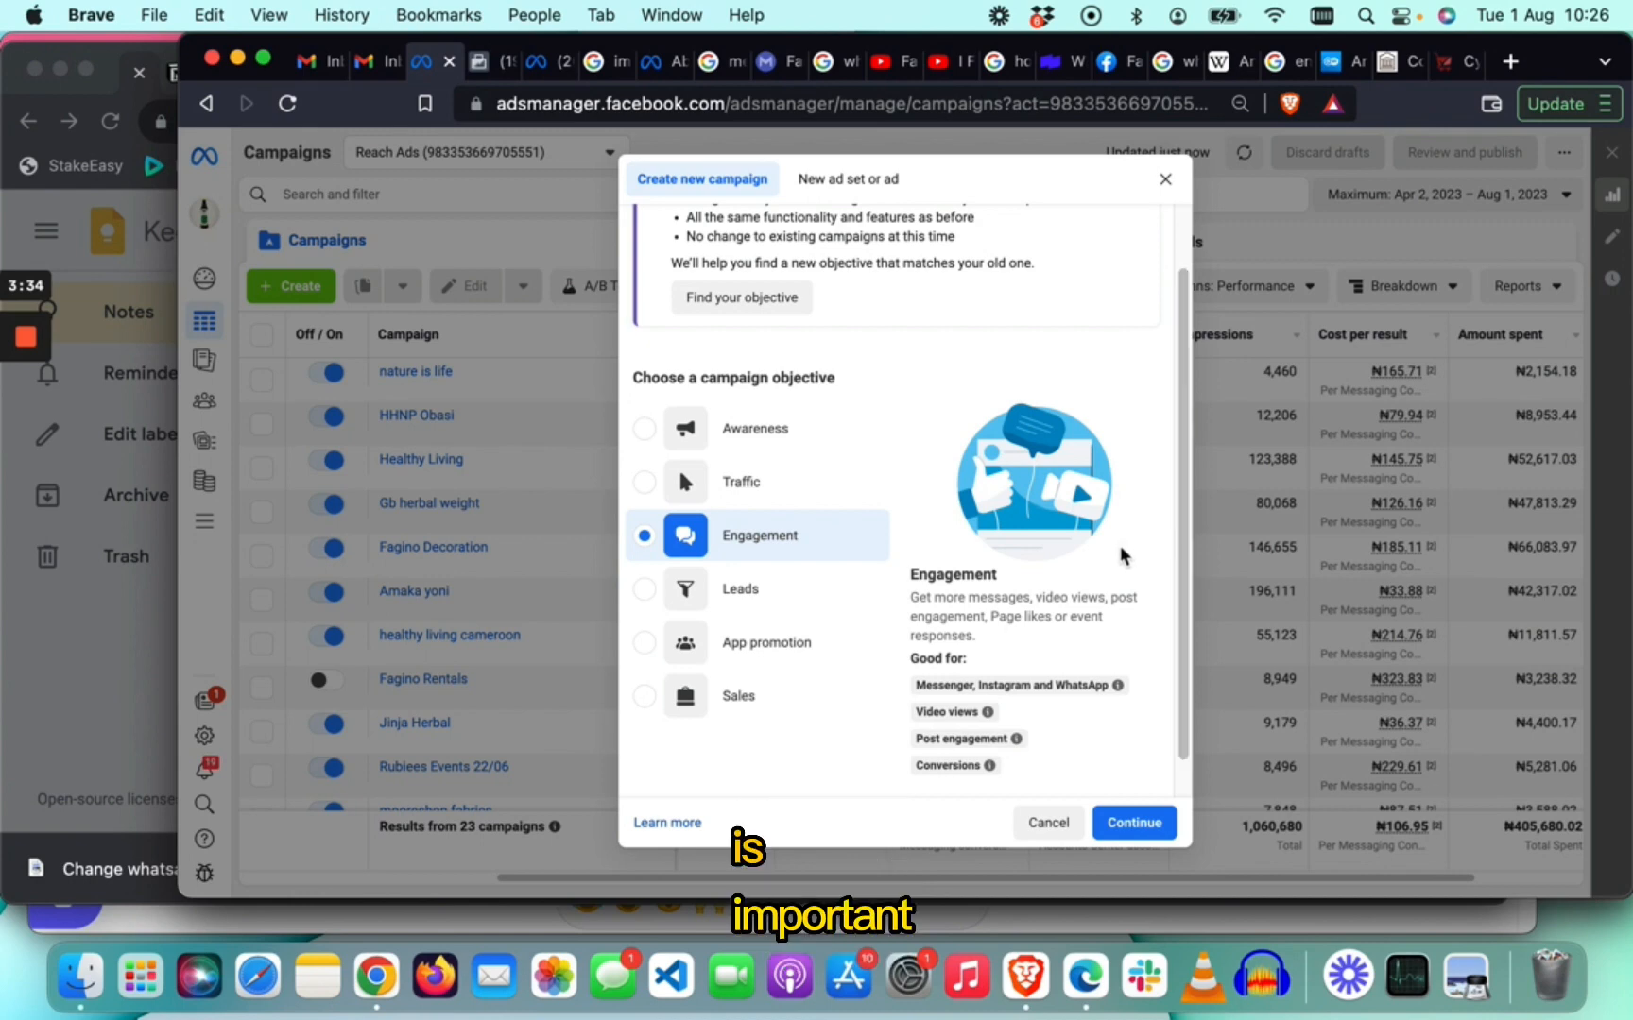
pyautogui.click(1137, 823)
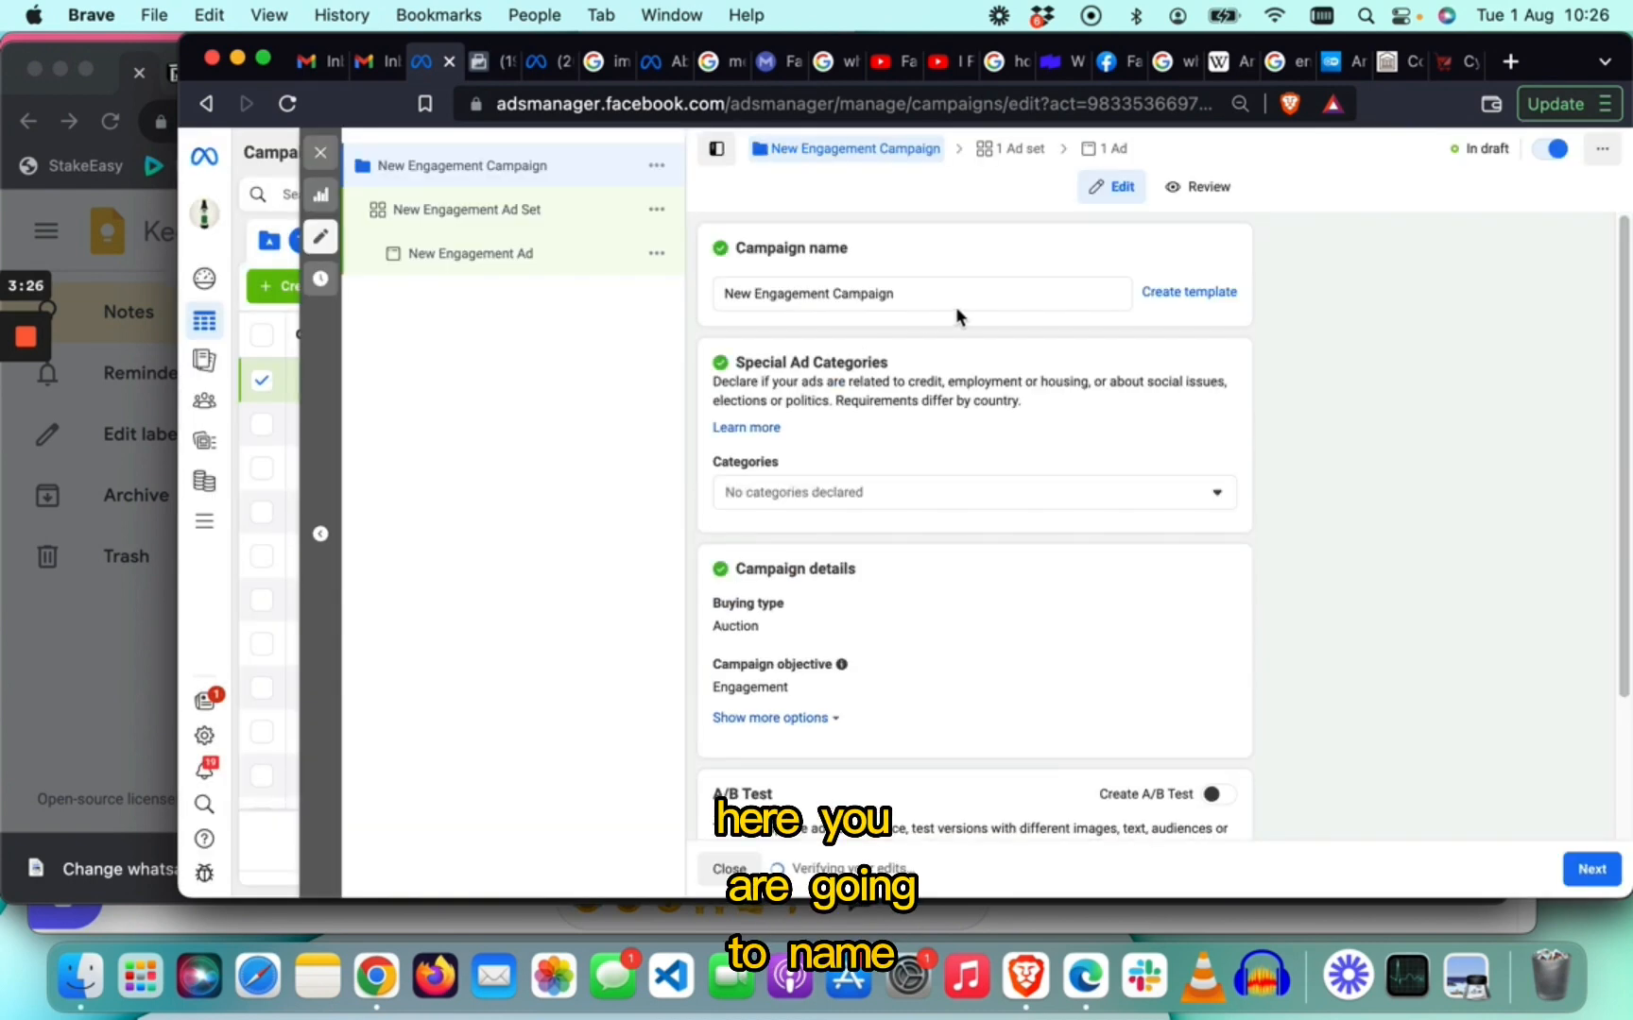
# Rename the campaign as JFI Service.
pyautogui.click(923, 299)
pyautogui.moveTo(852, 297); pyautogui.dragTo(705, 301)
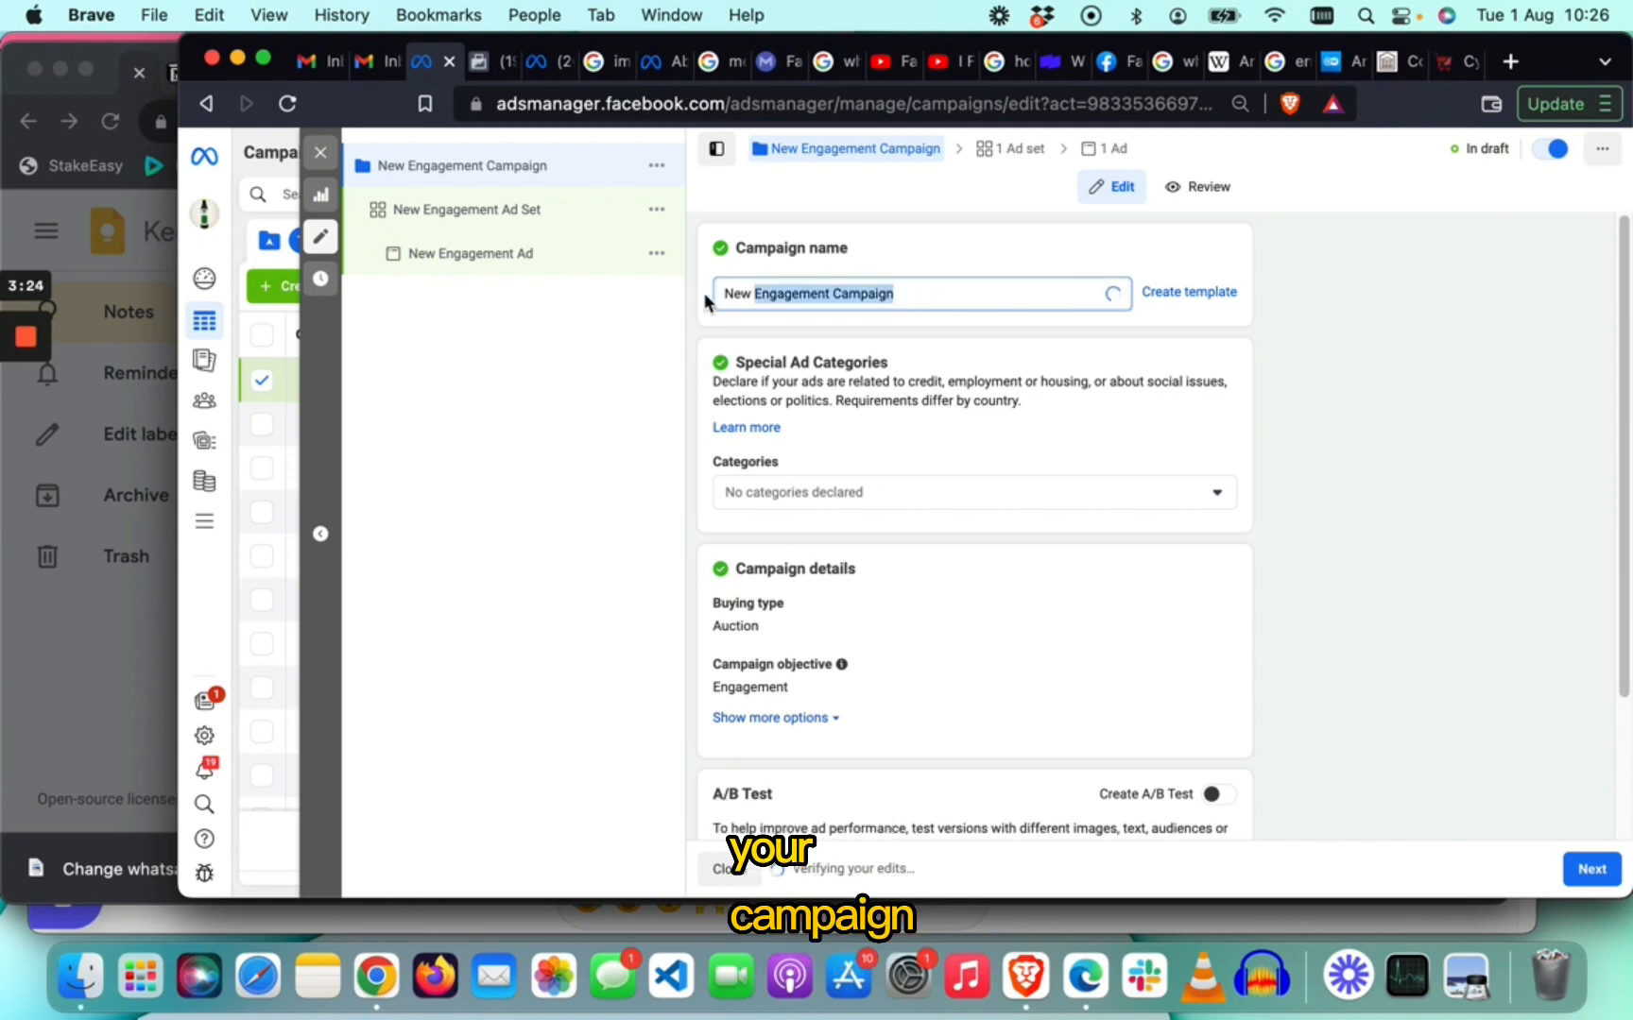
pyautogui.write('JFI Service')
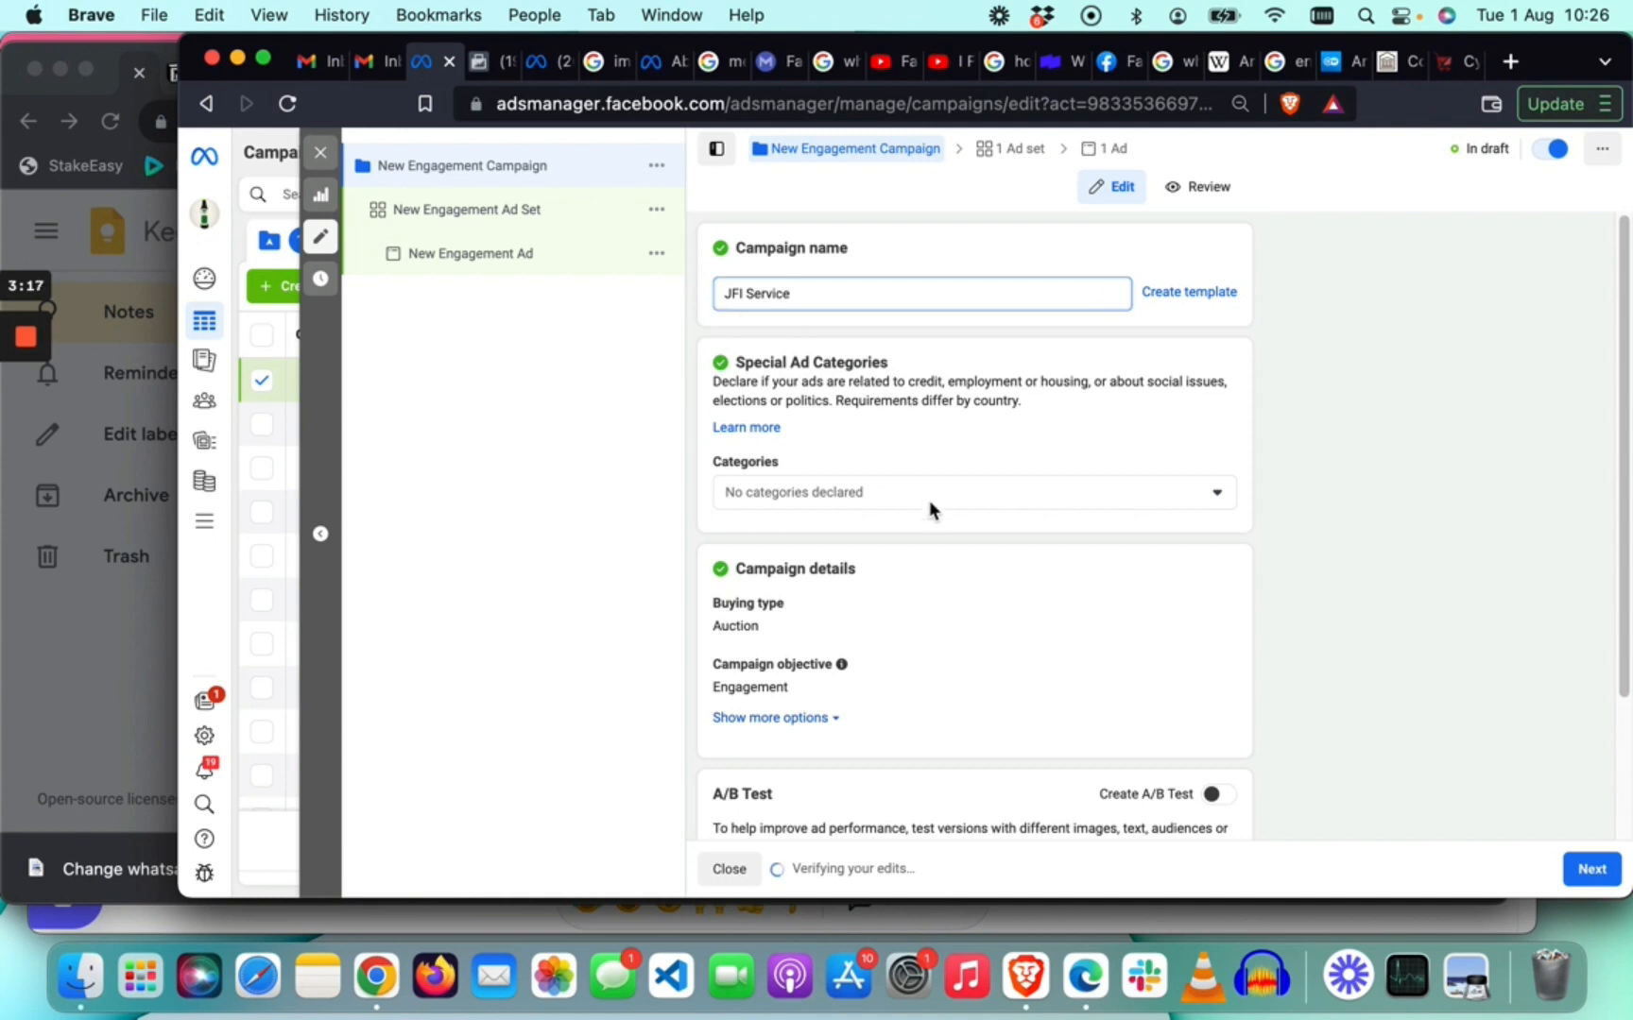
# Turn on the Advantage campaign budget with a daily budget of ₦800 and continue to the ad set.
pyautogui.scroll(-4, 930, 502)
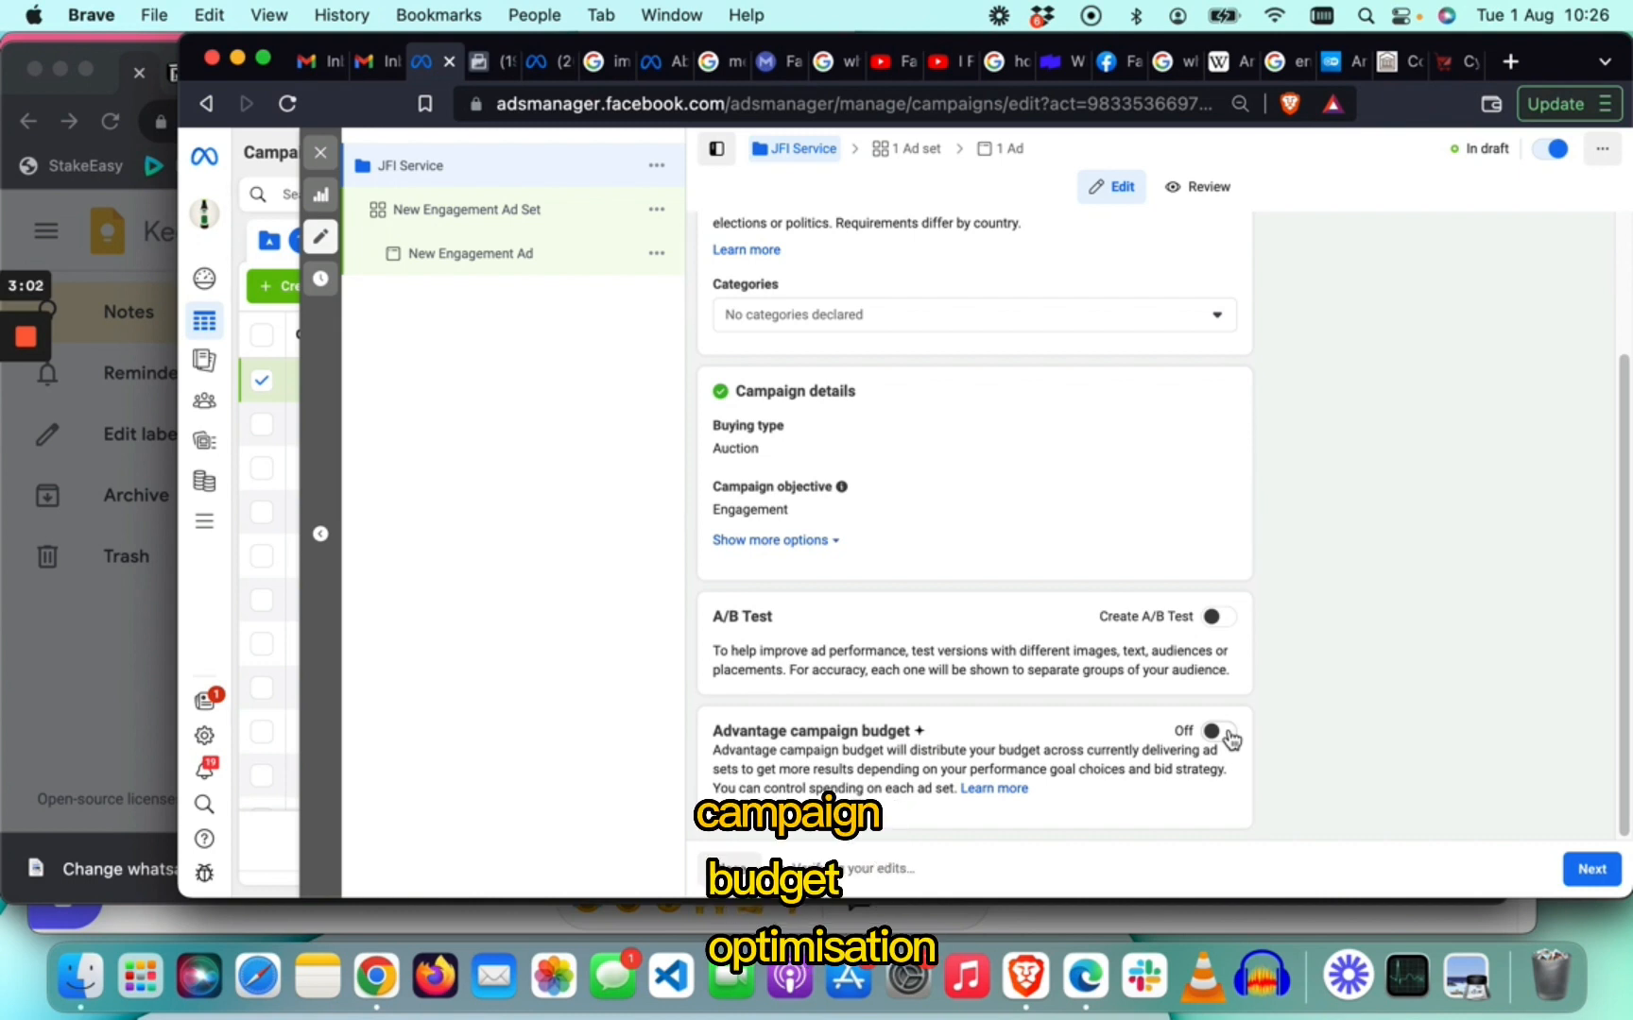
pyautogui.click(1231, 740)
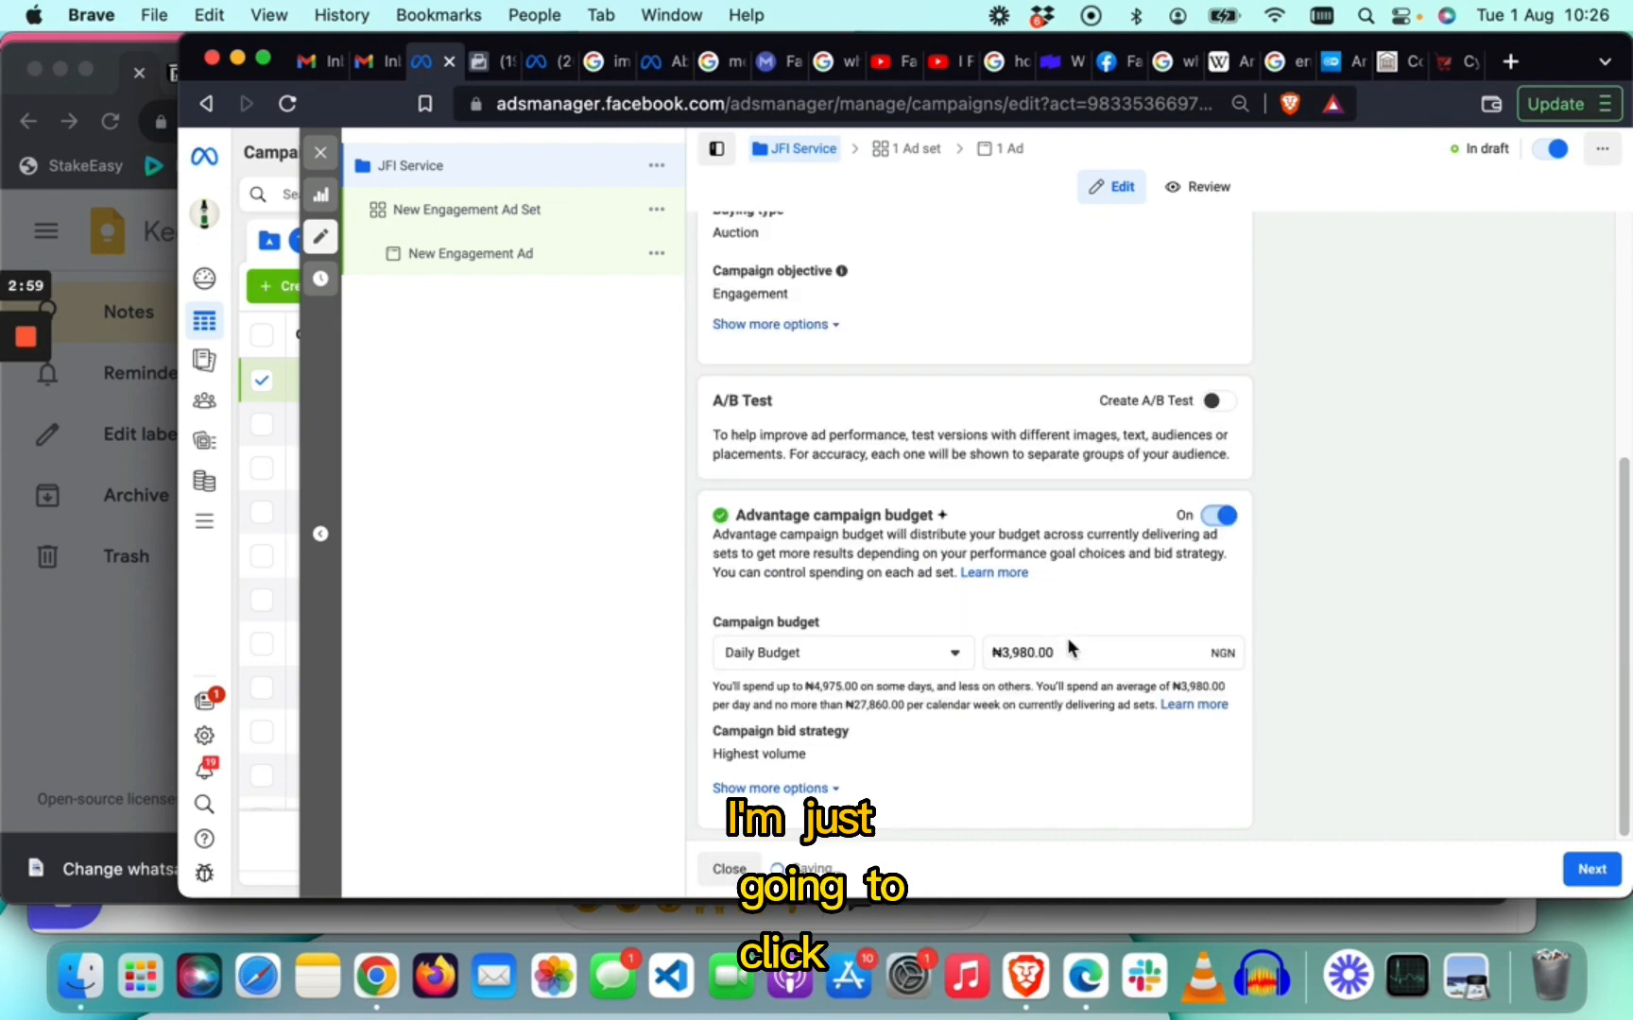
pyautogui.moveTo(1027, 654); pyautogui.dragTo(991, 661)
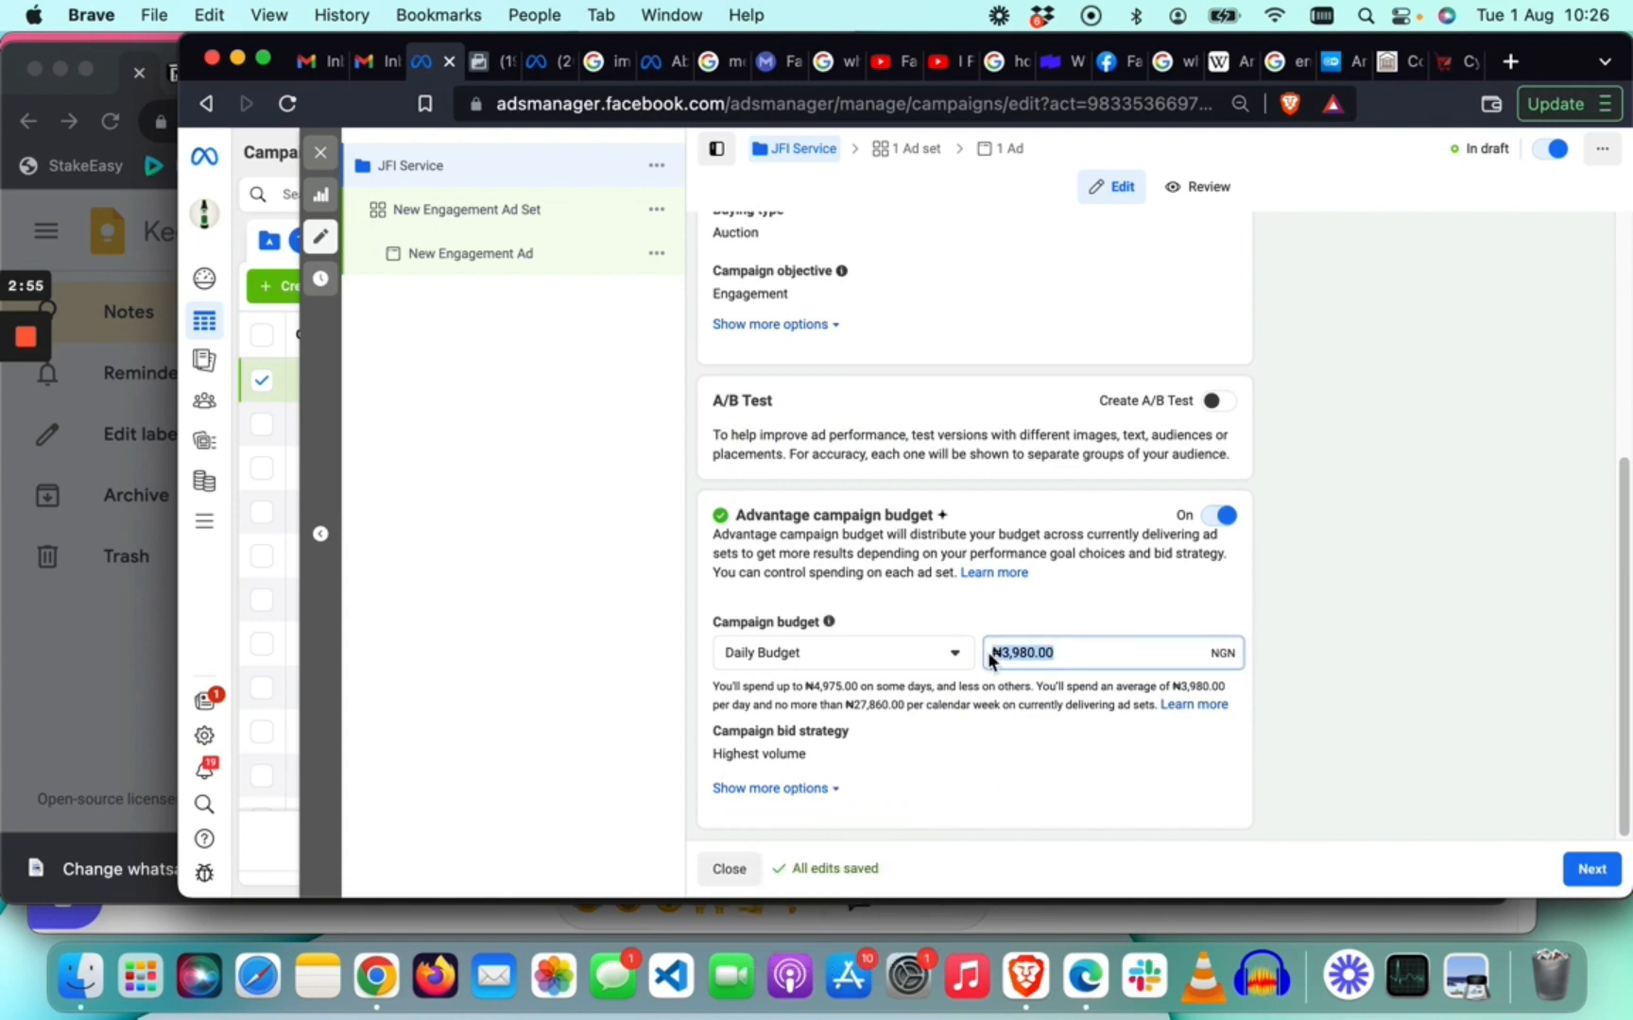
pyautogui.write('800')
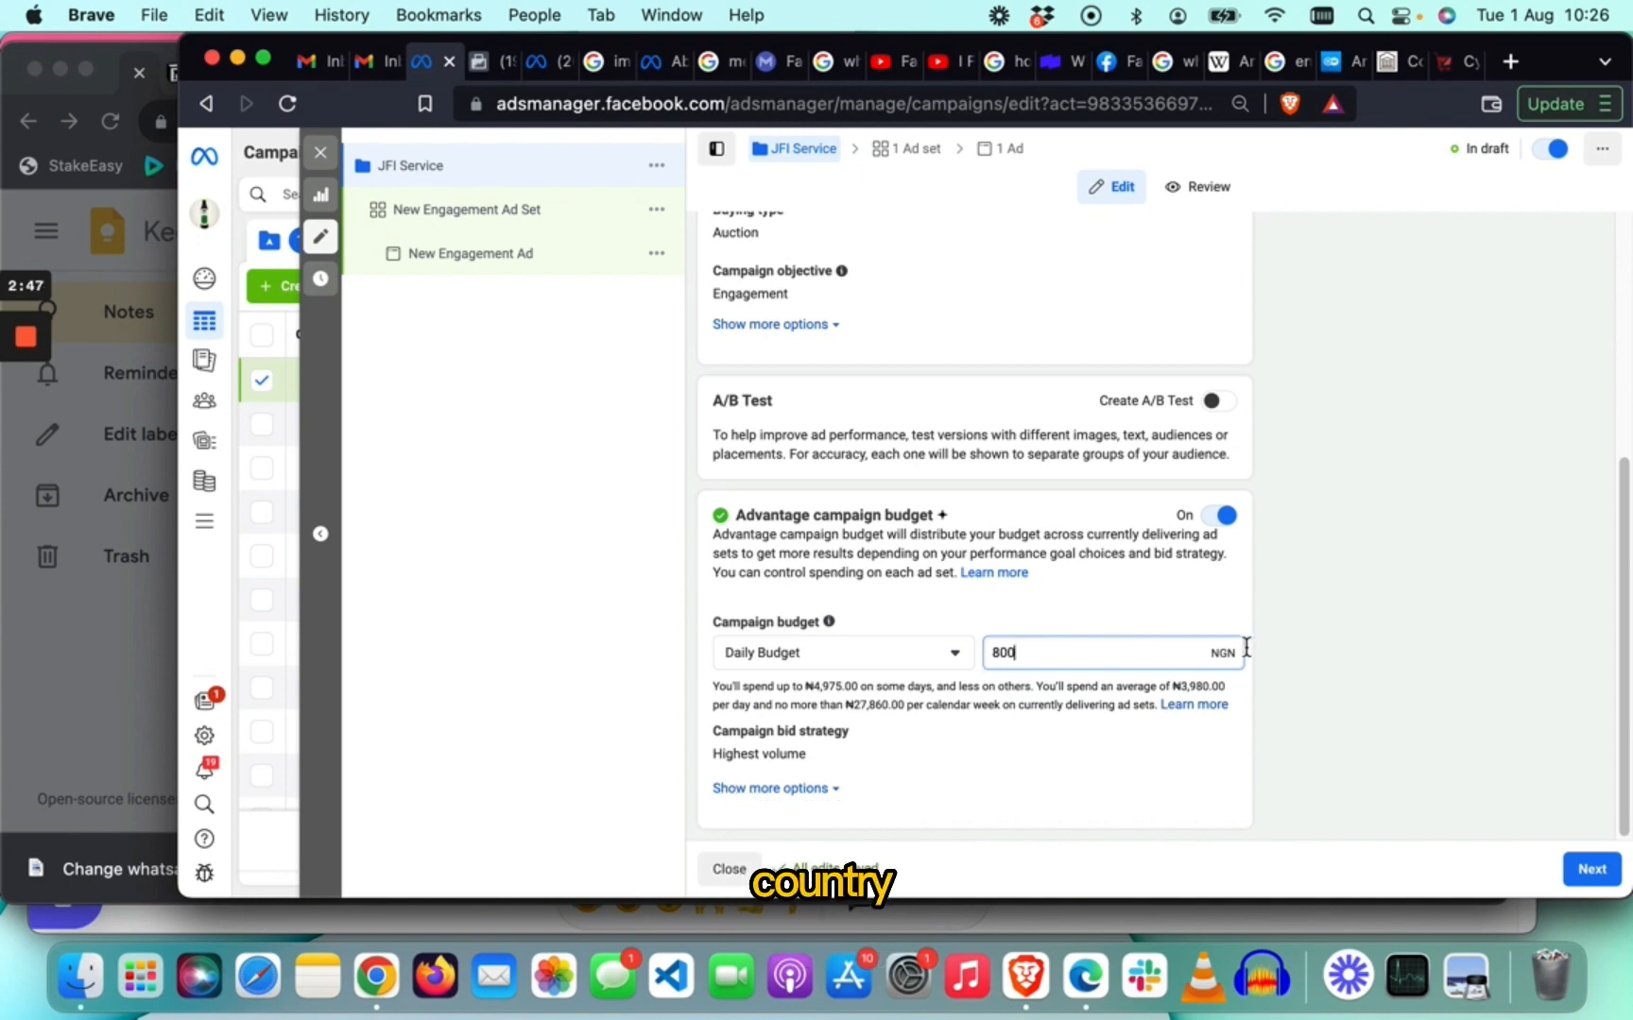
pyautogui.click(1479, 639)
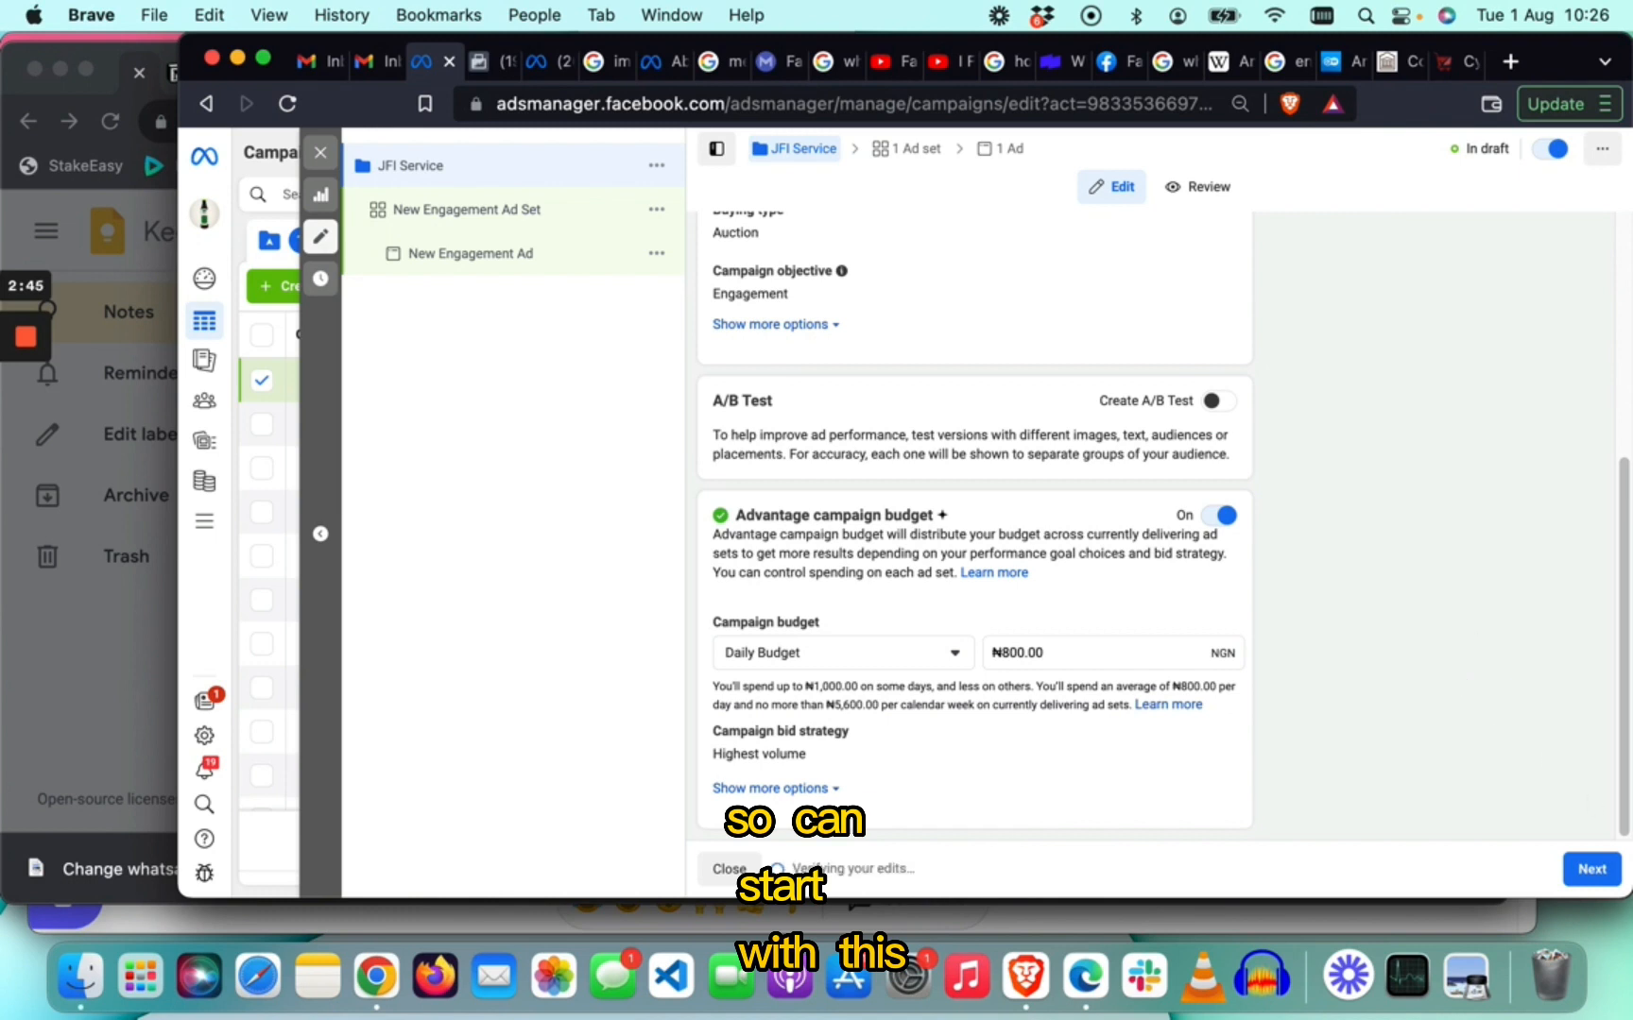
pyautogui.click(1597, 878)
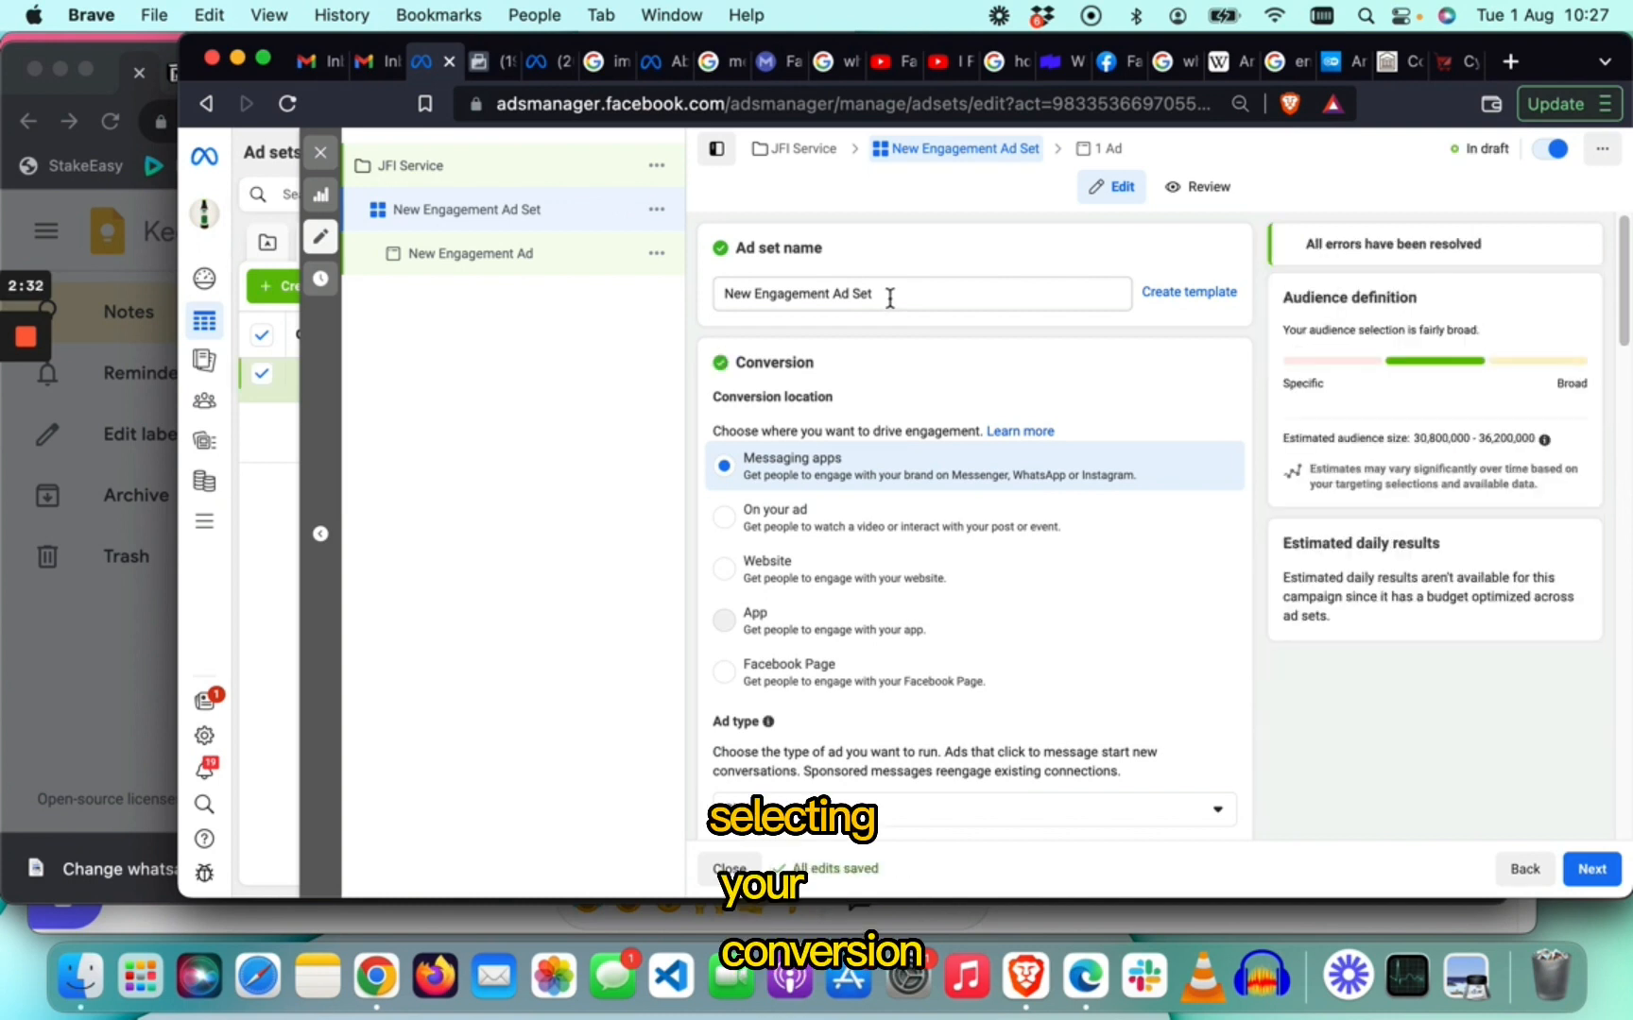
# Change the ad set's Facebook Page to the advertiser's own named Page and deselect Messenger so that chats go to WhatsApp.
pyautogui.scroll(-1, 888, 300)
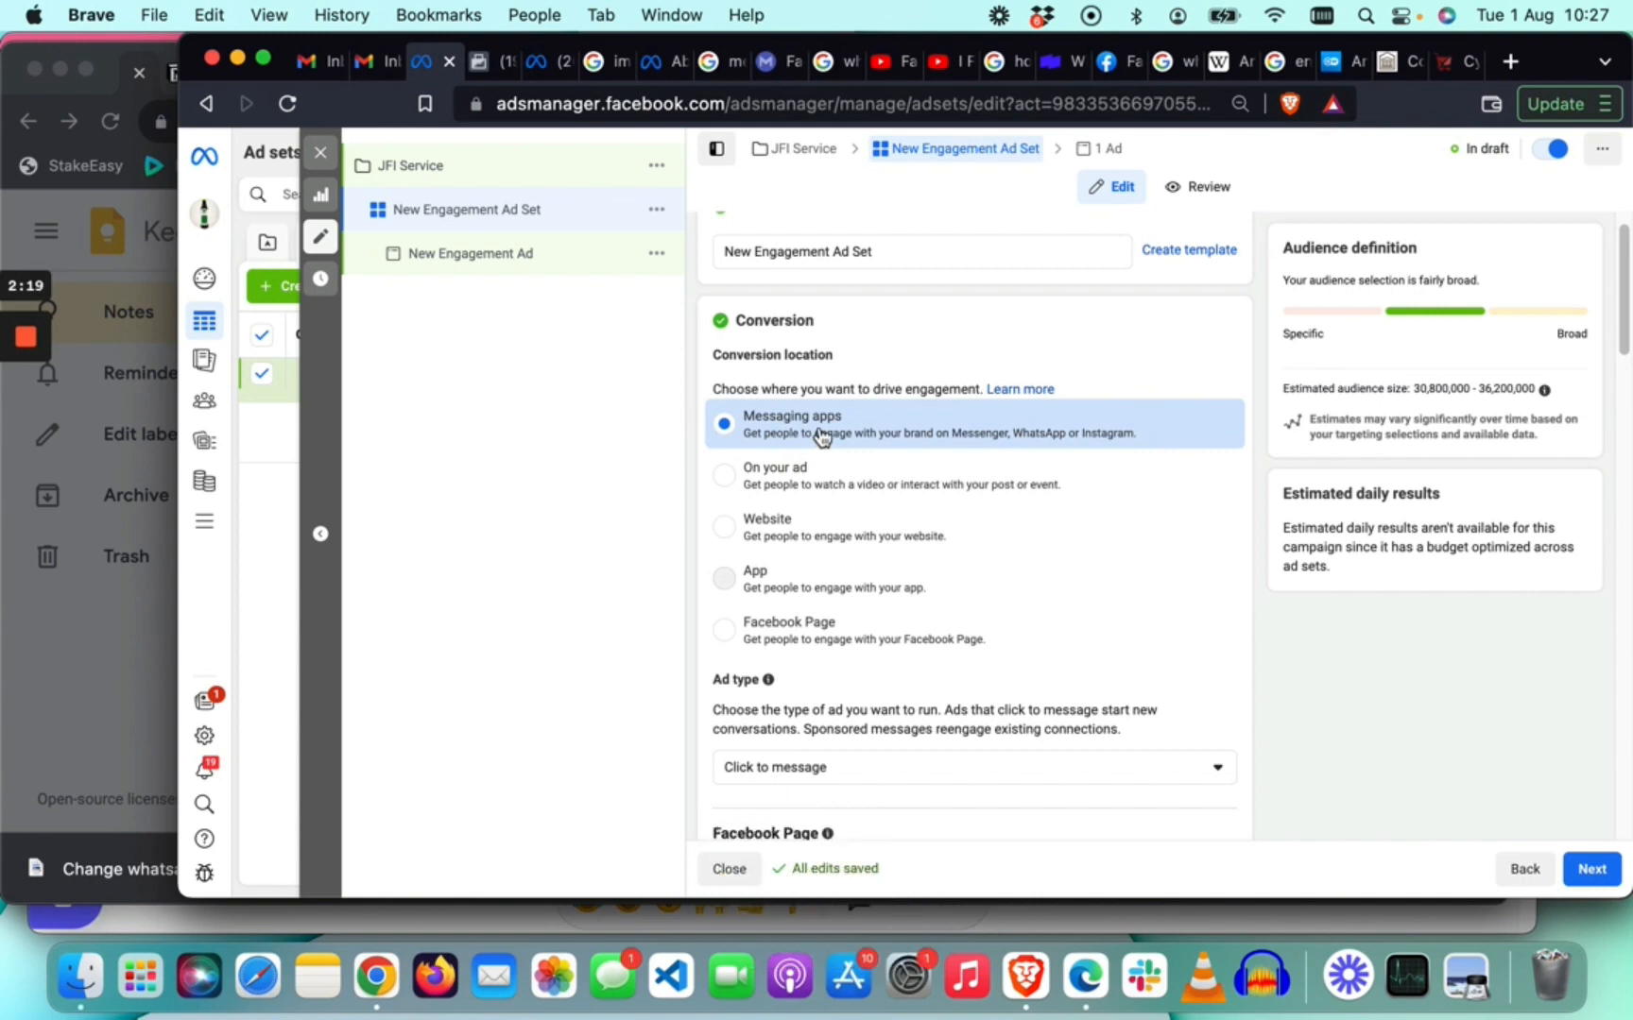
pyautogui.scroll(-2, 813, 442)
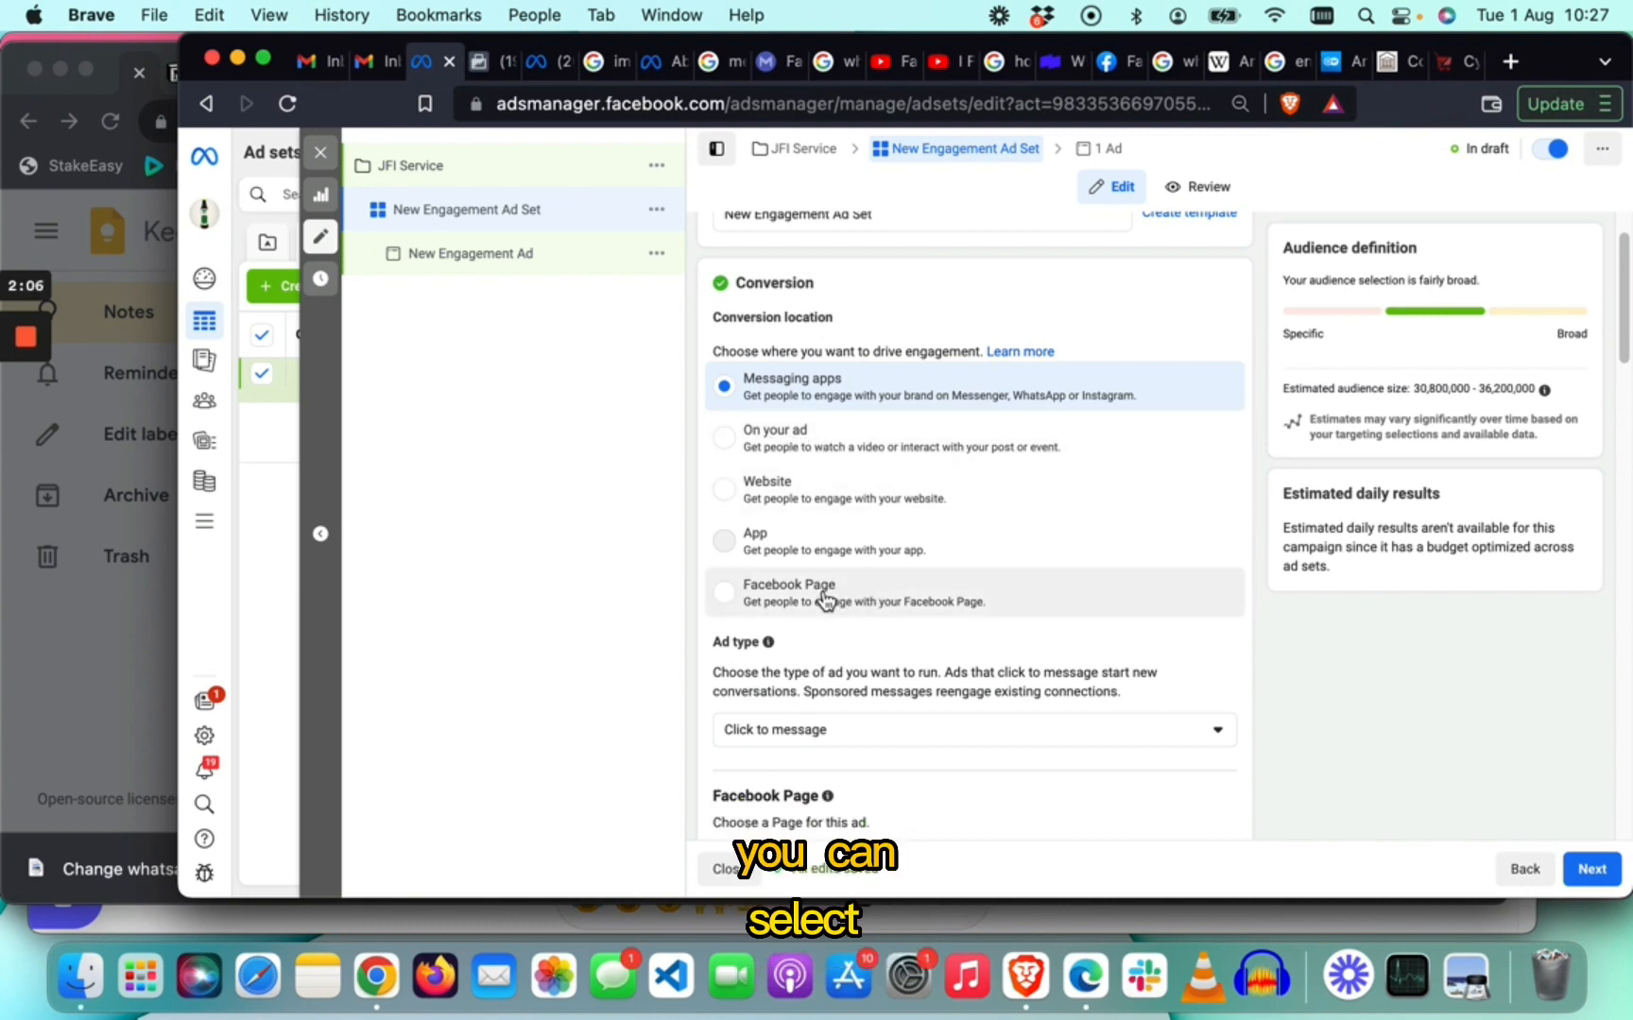
pyautogui.scroll(-1, 827, 604)
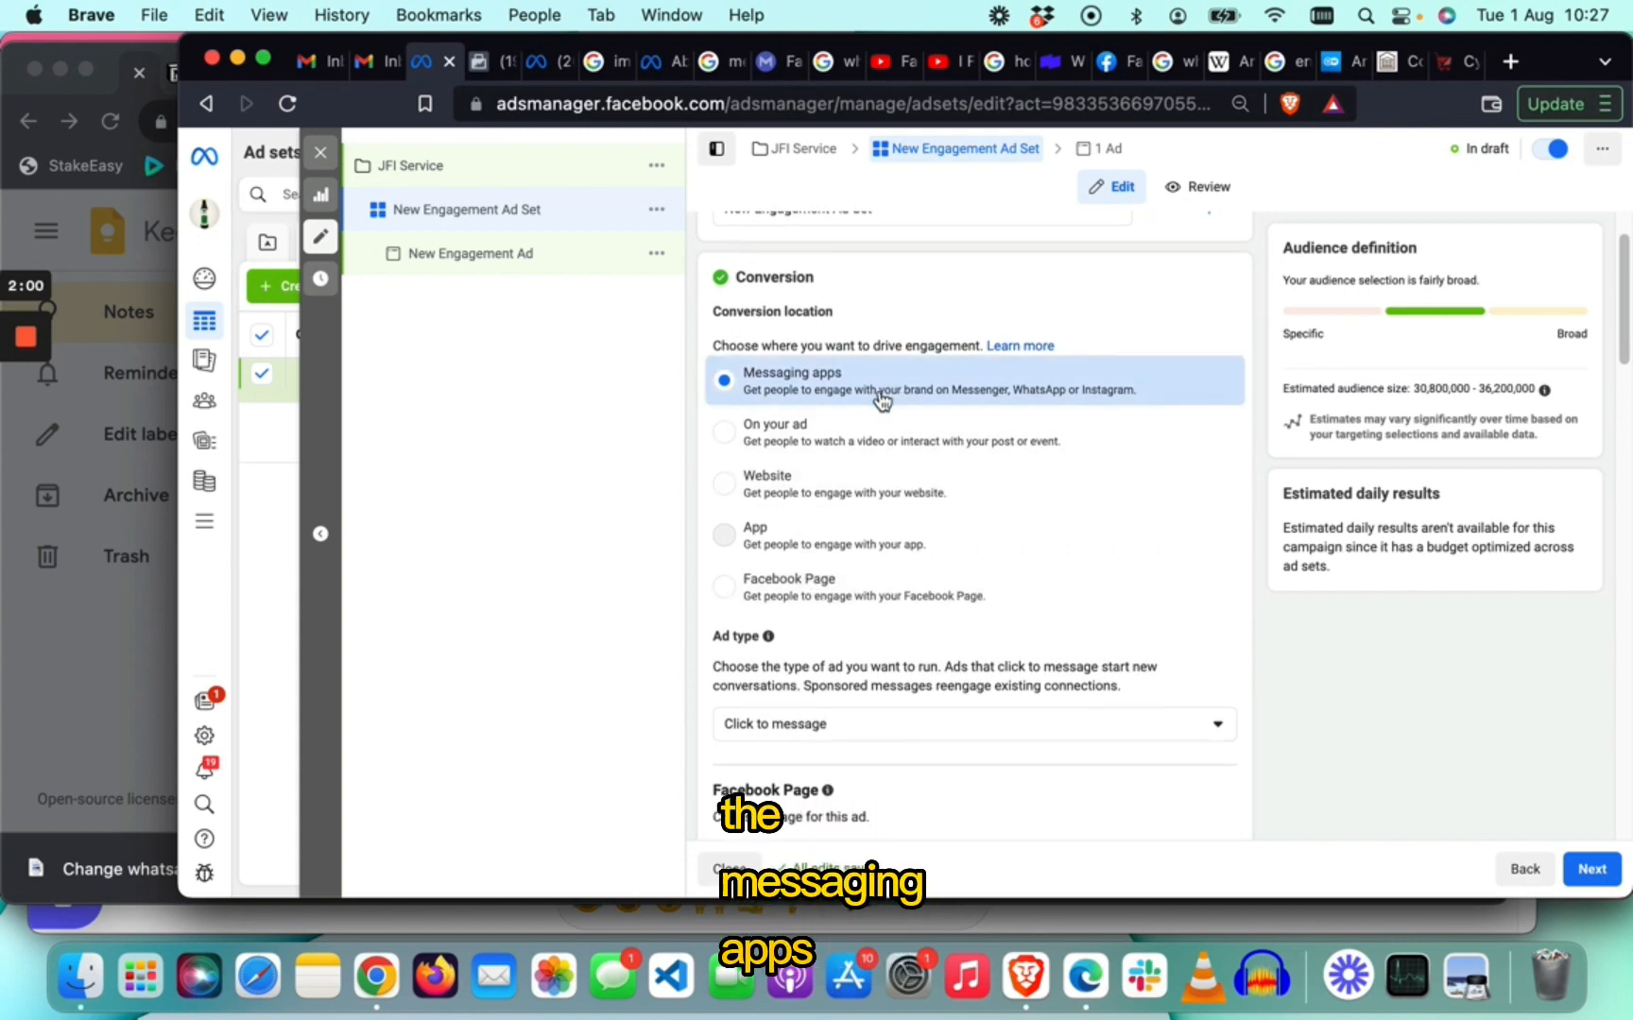
pyautogui.scroll(-5, 882, 400)
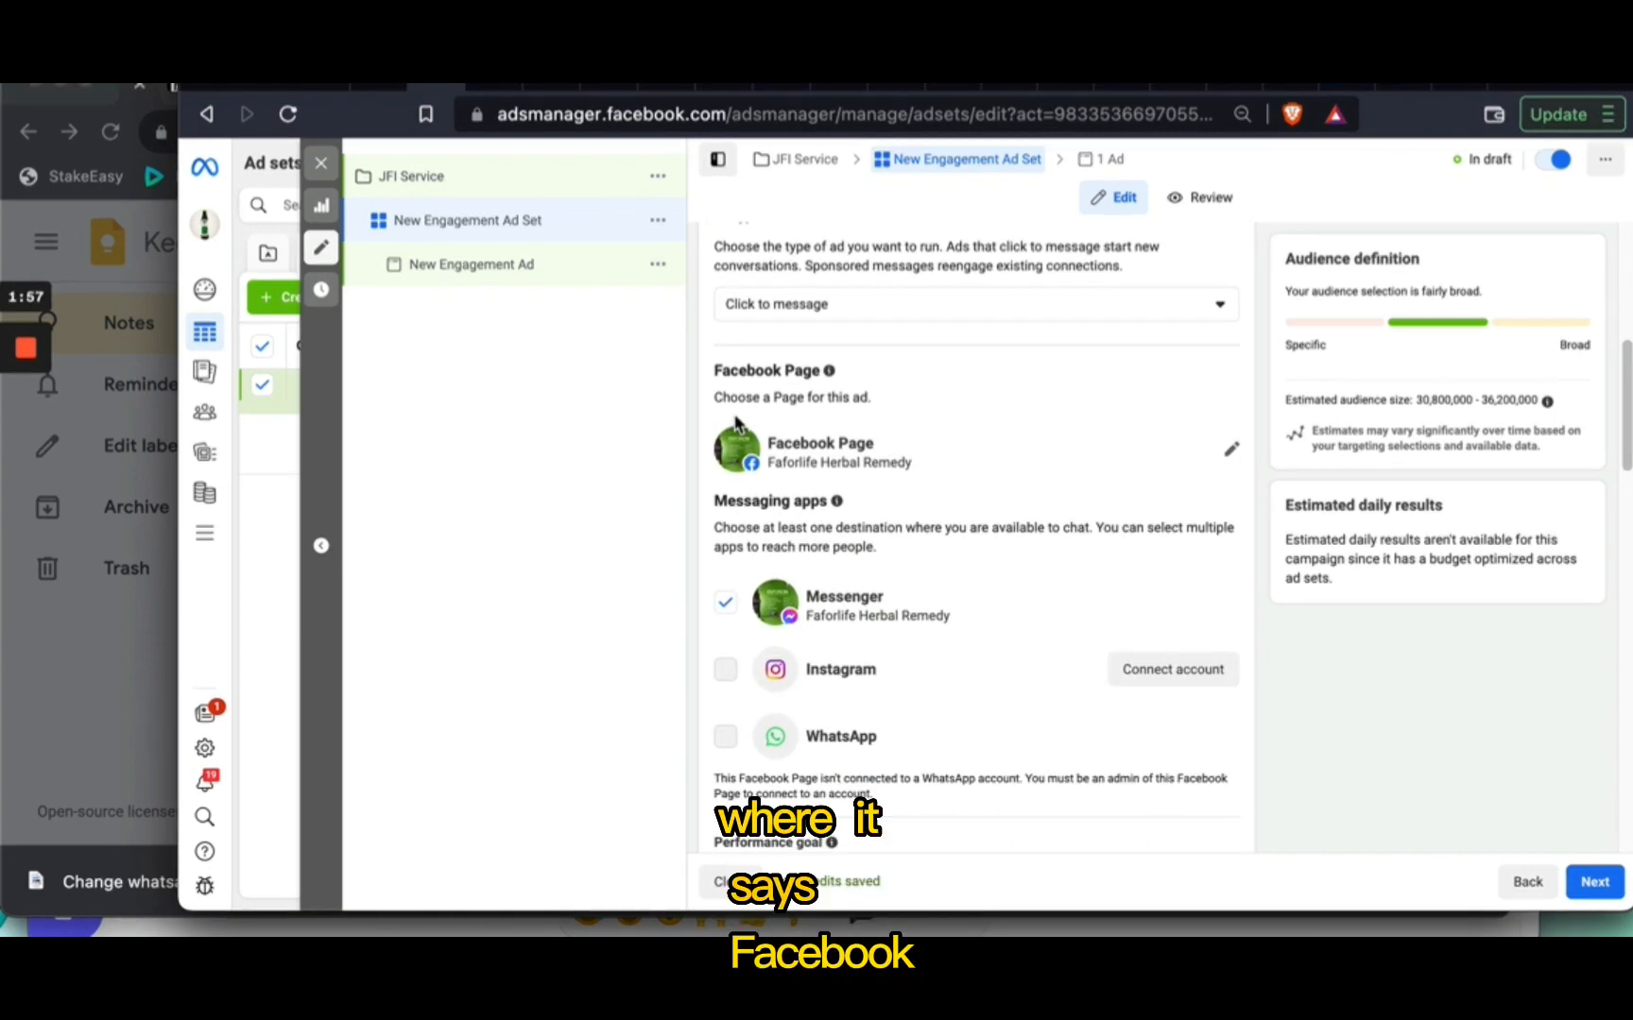
pyautogui.click(1232, 455)
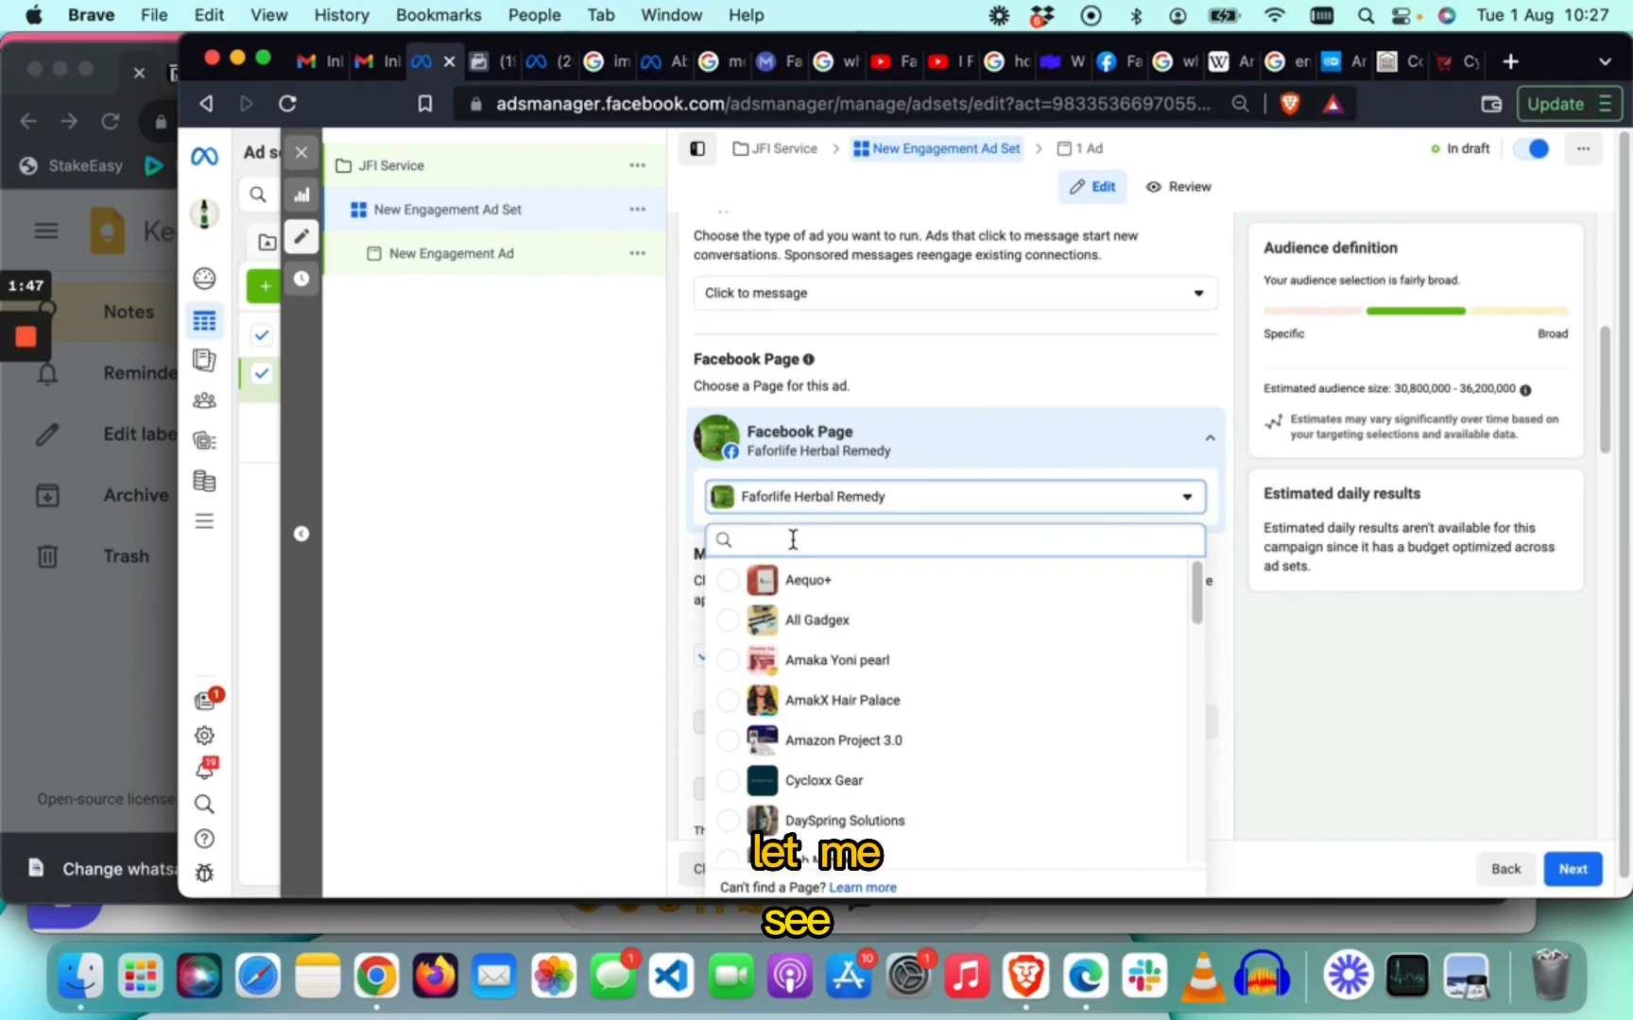
pyautogui.write('joh')
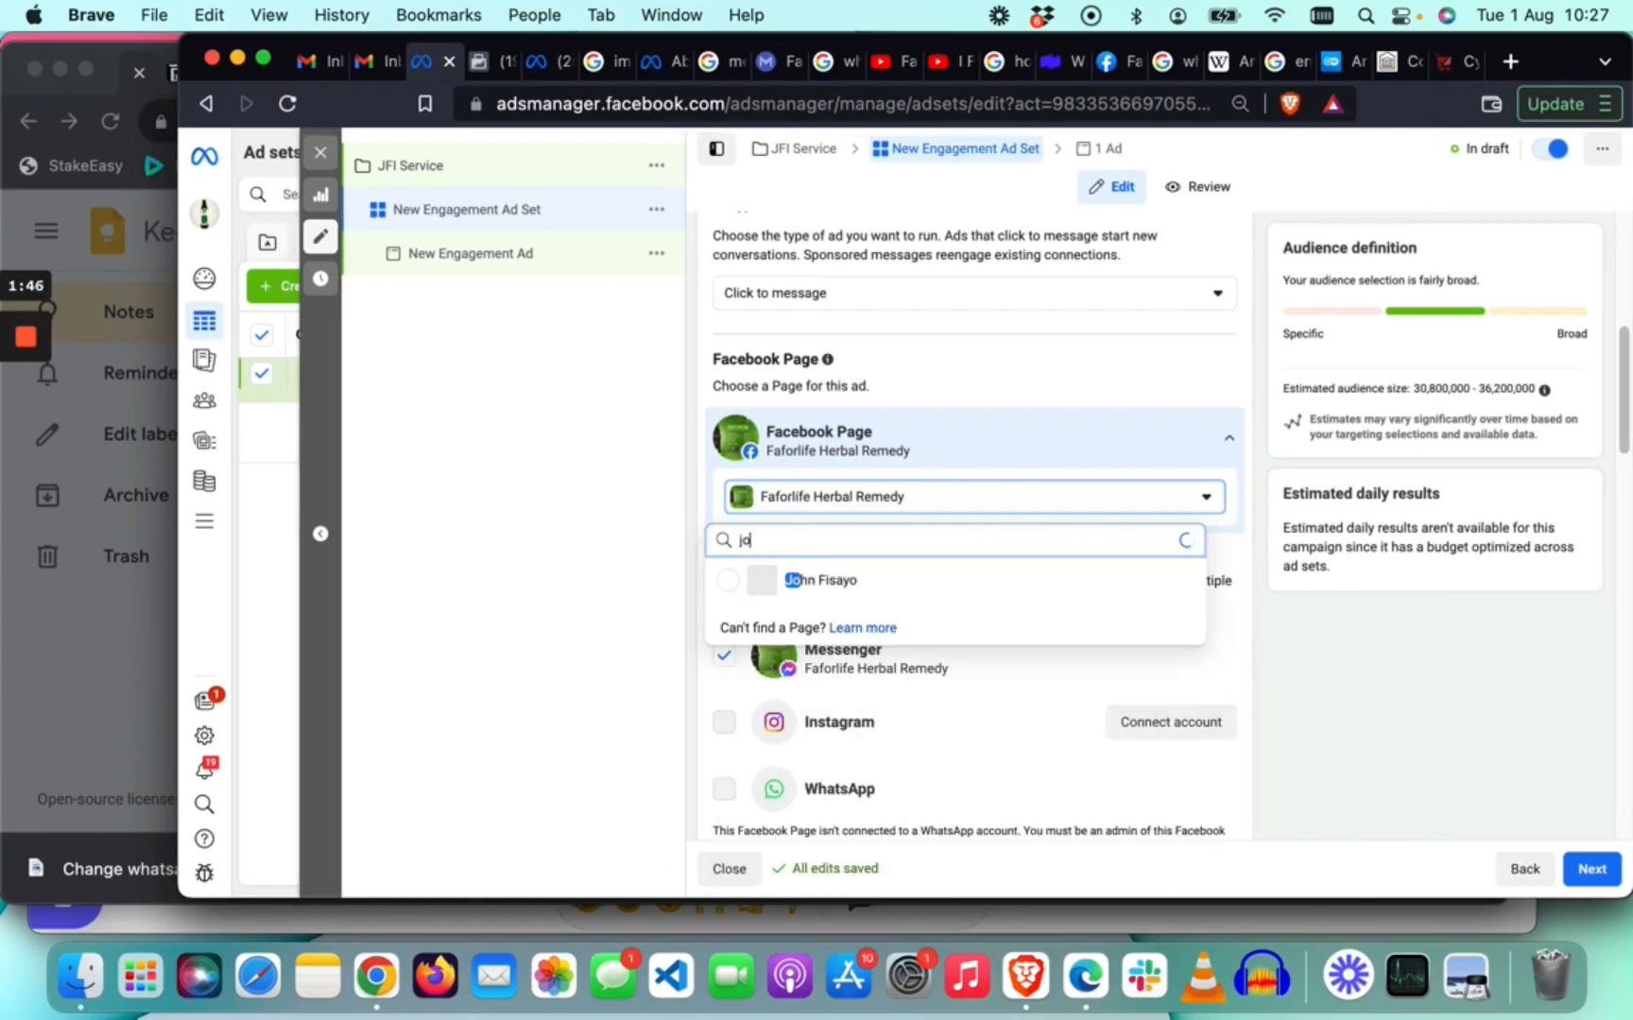
pyautogui.click(866, 593)
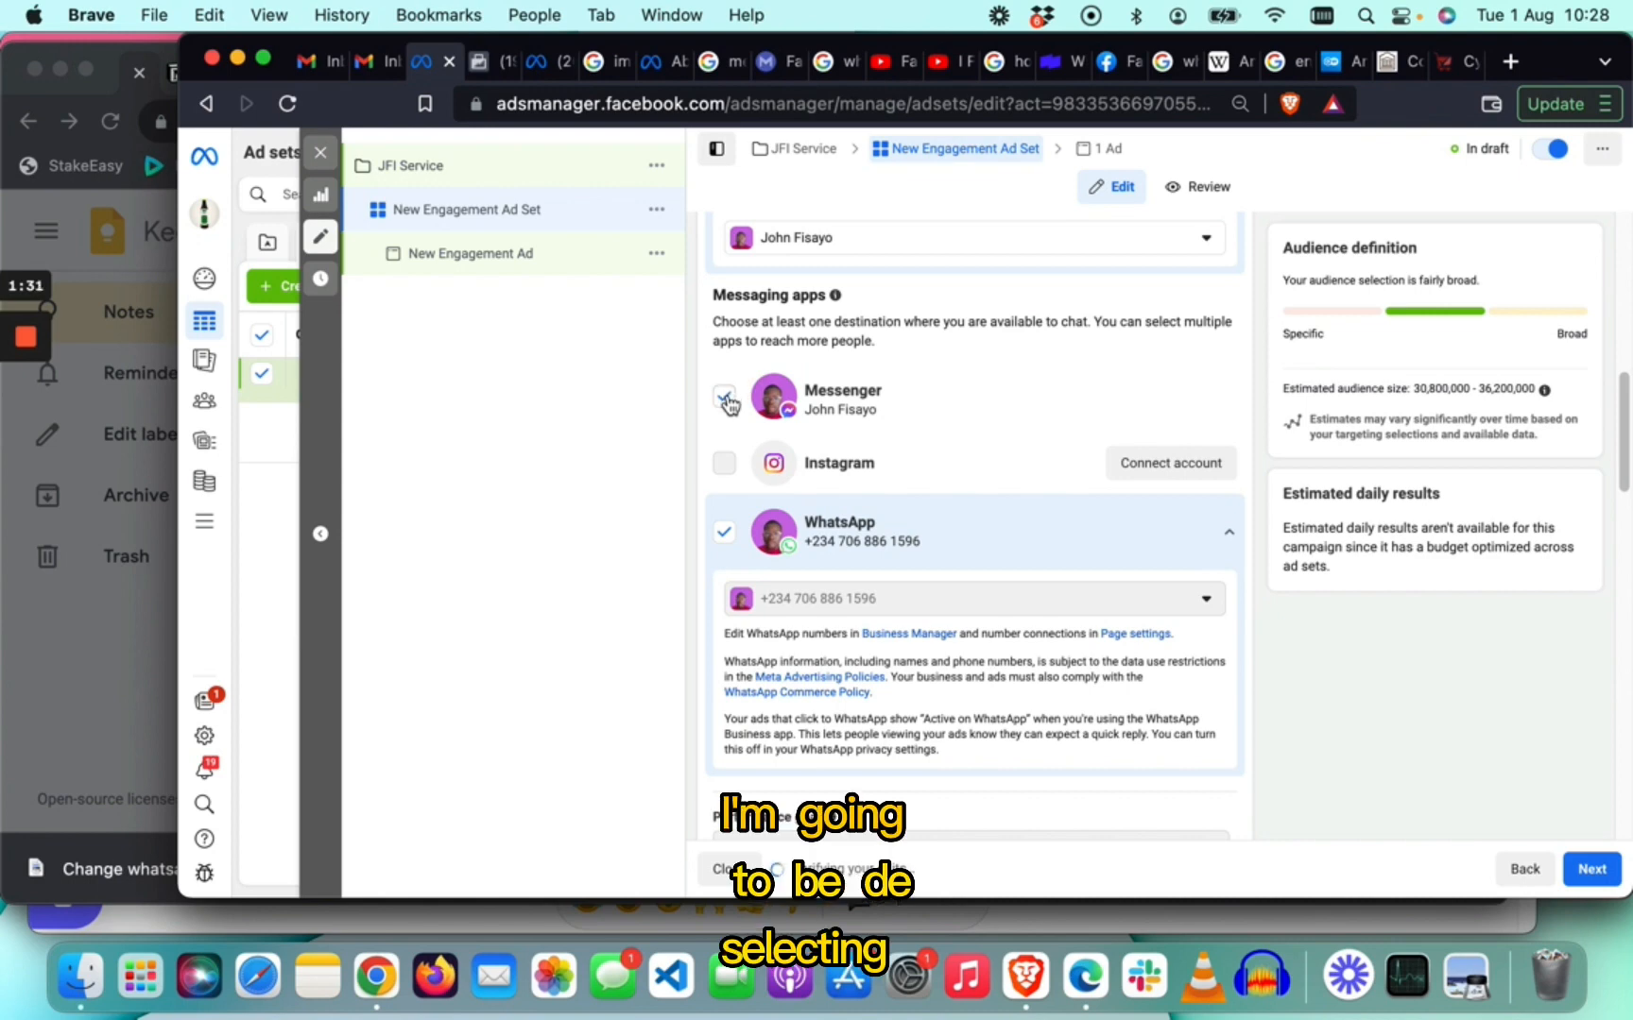
pyautogui.click(727, 401)
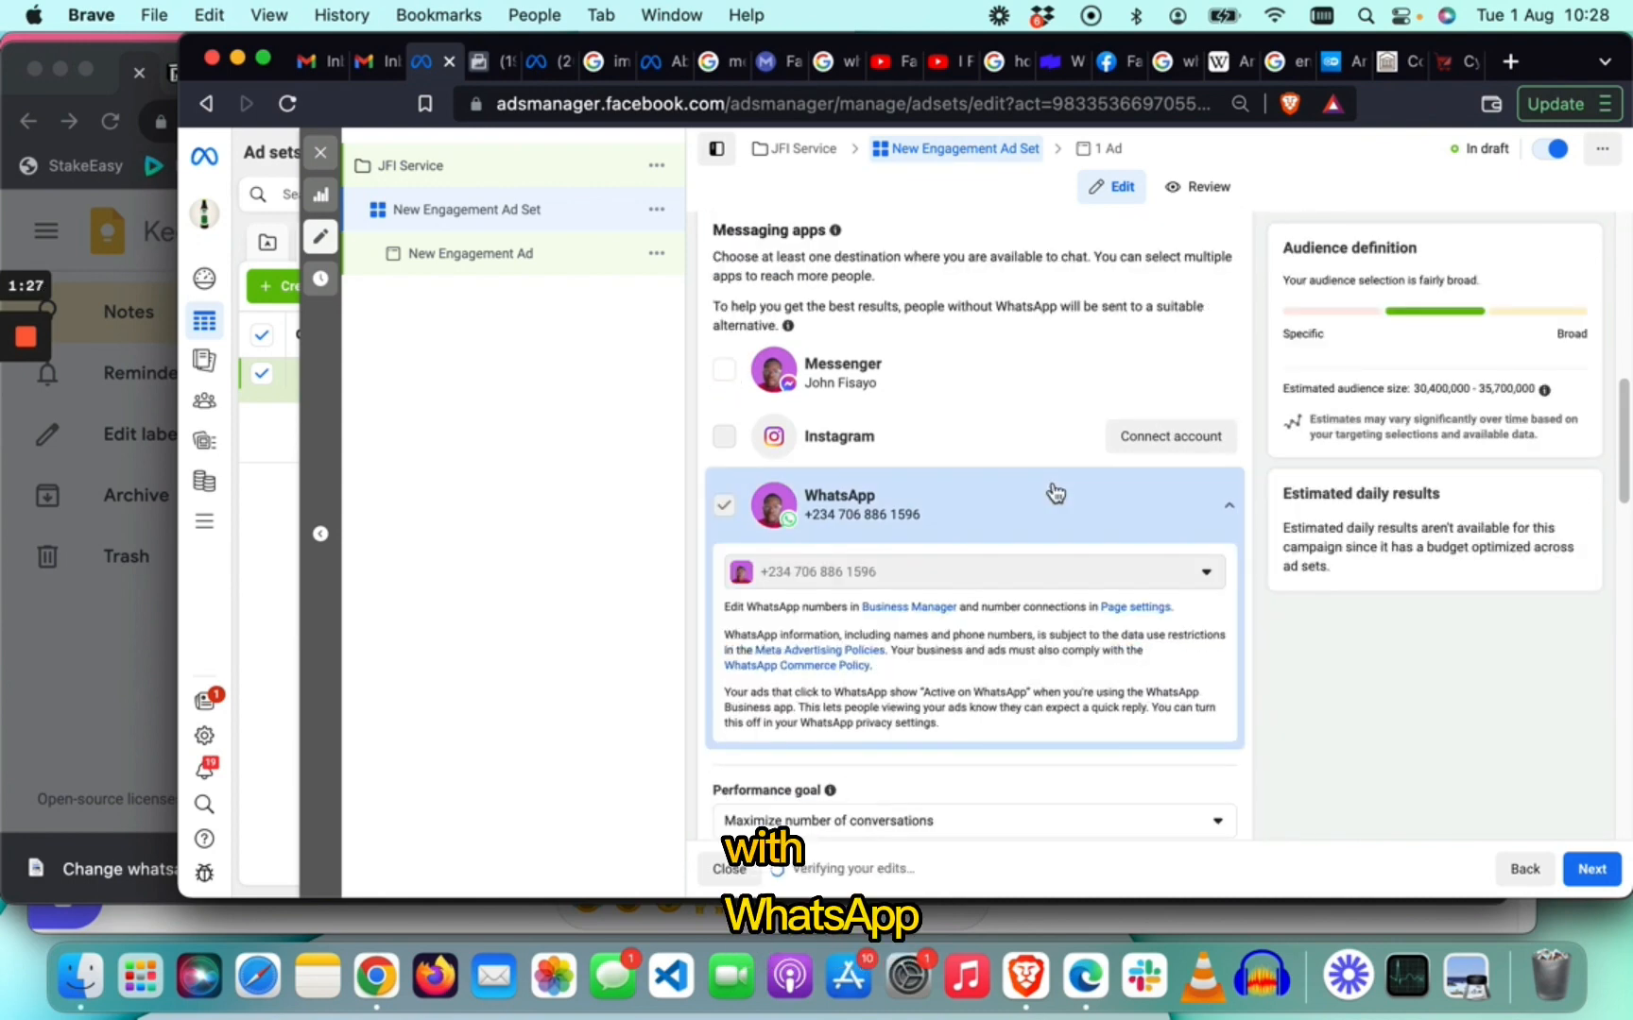
# Review the engagement and other options available for the ad set's performance goal.
pyautogui.scroll(-5, 915, 436)
pyautogui.click(822, 439)
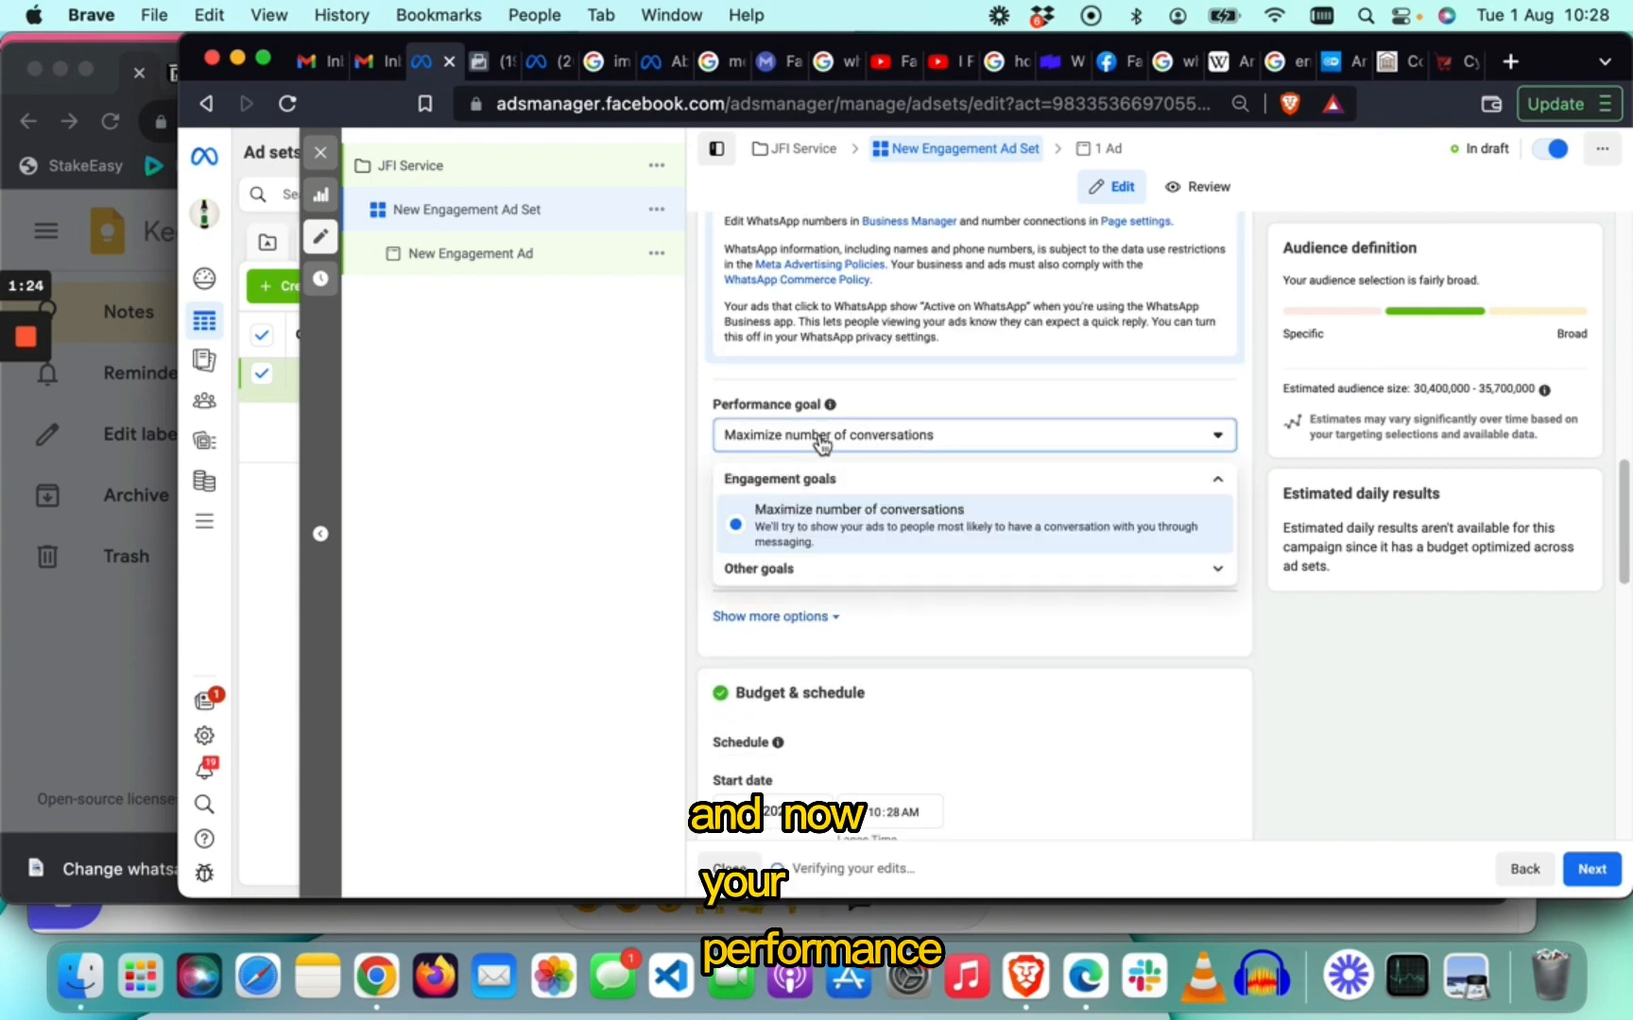
pyautogui.click(913, 567)
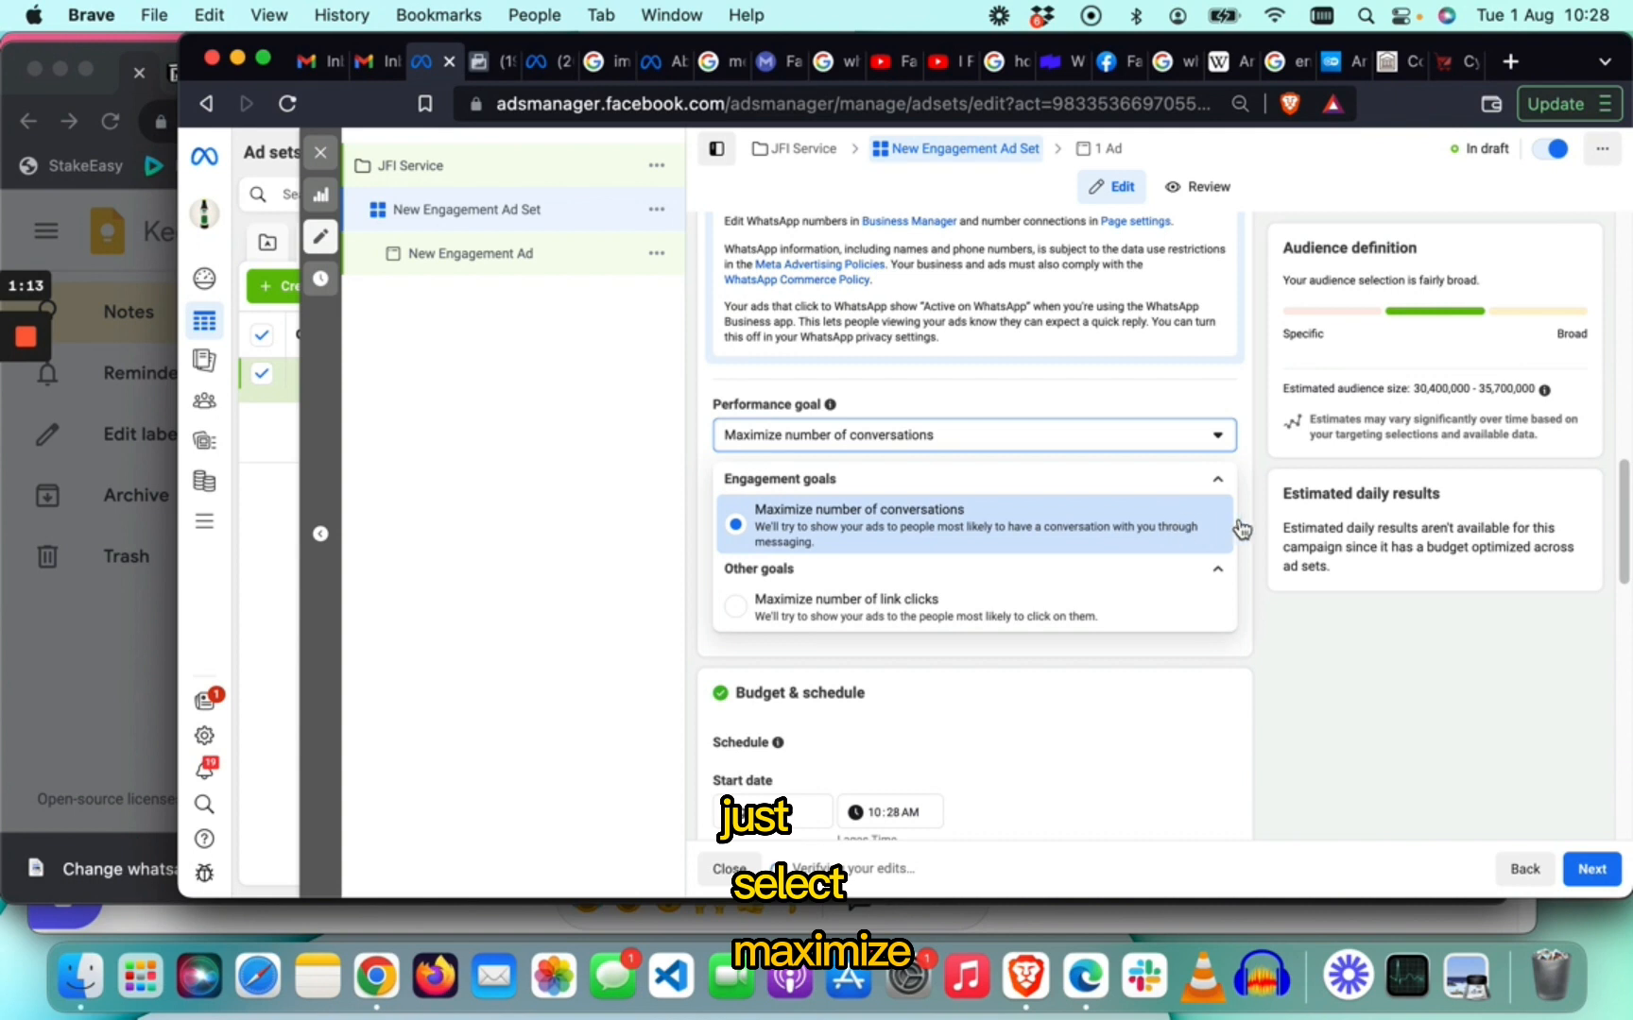
pyautogui.click(1217, 479)
# Enable an end date in the ad set's schedule and set it to August 15, 2023.
pyautogui.scroll(-5, 1124, 529)
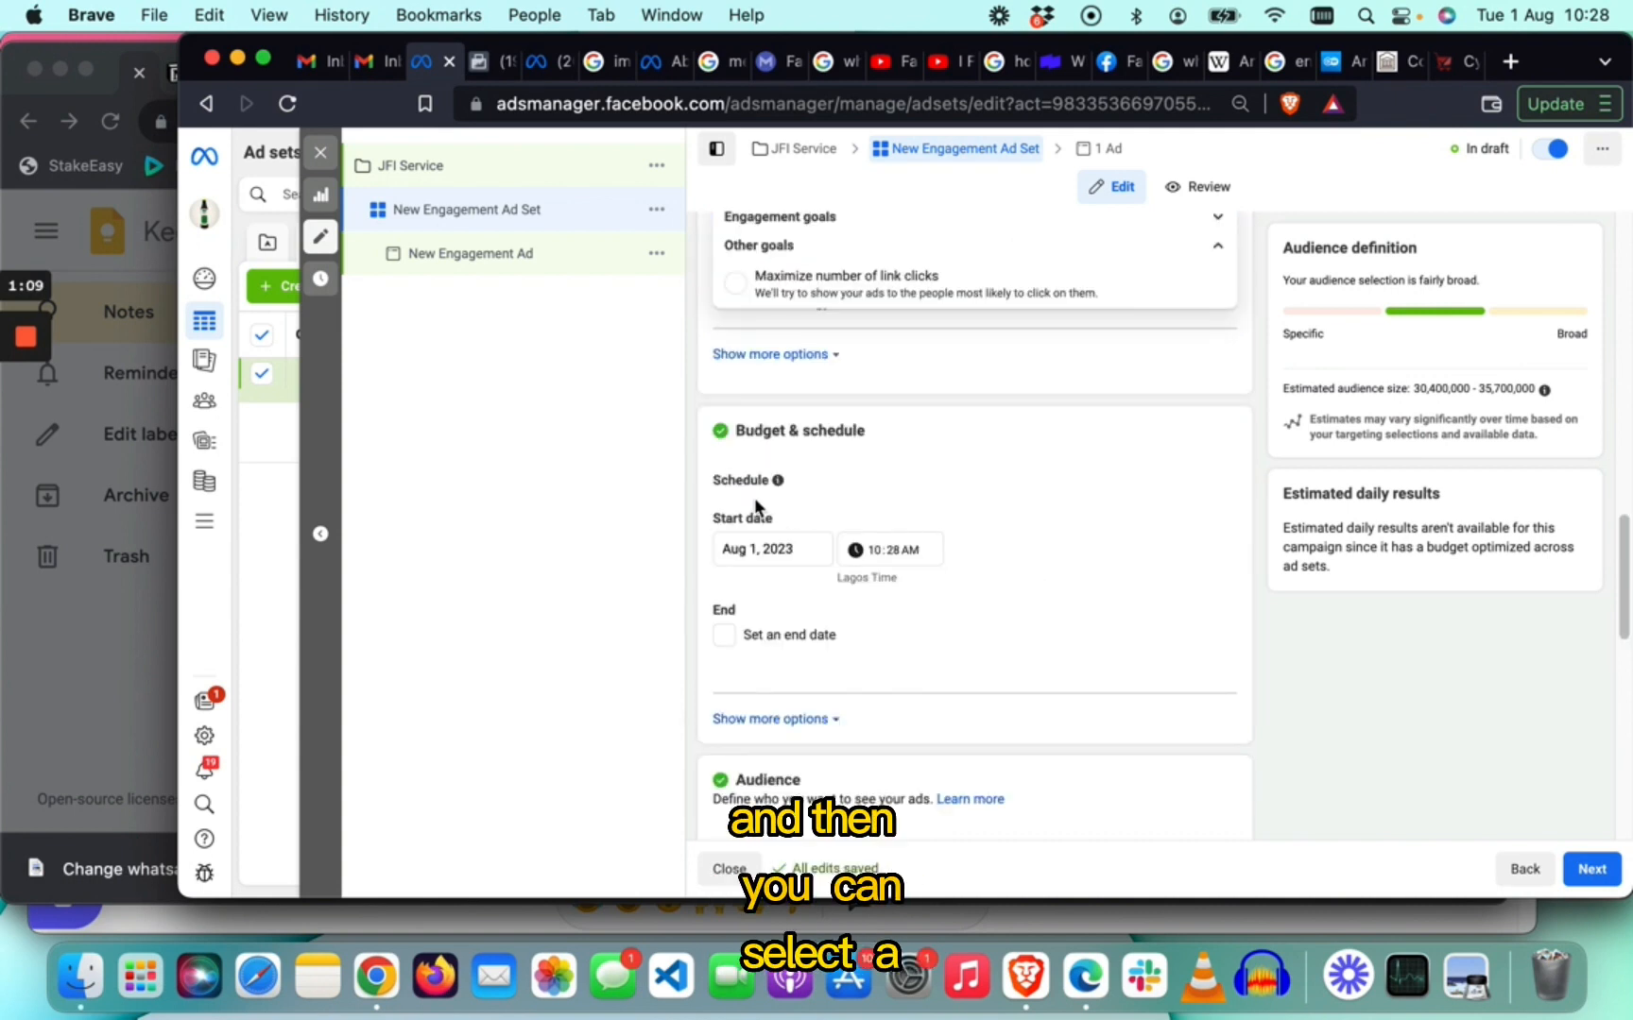
pyautogui.click(724, 636)
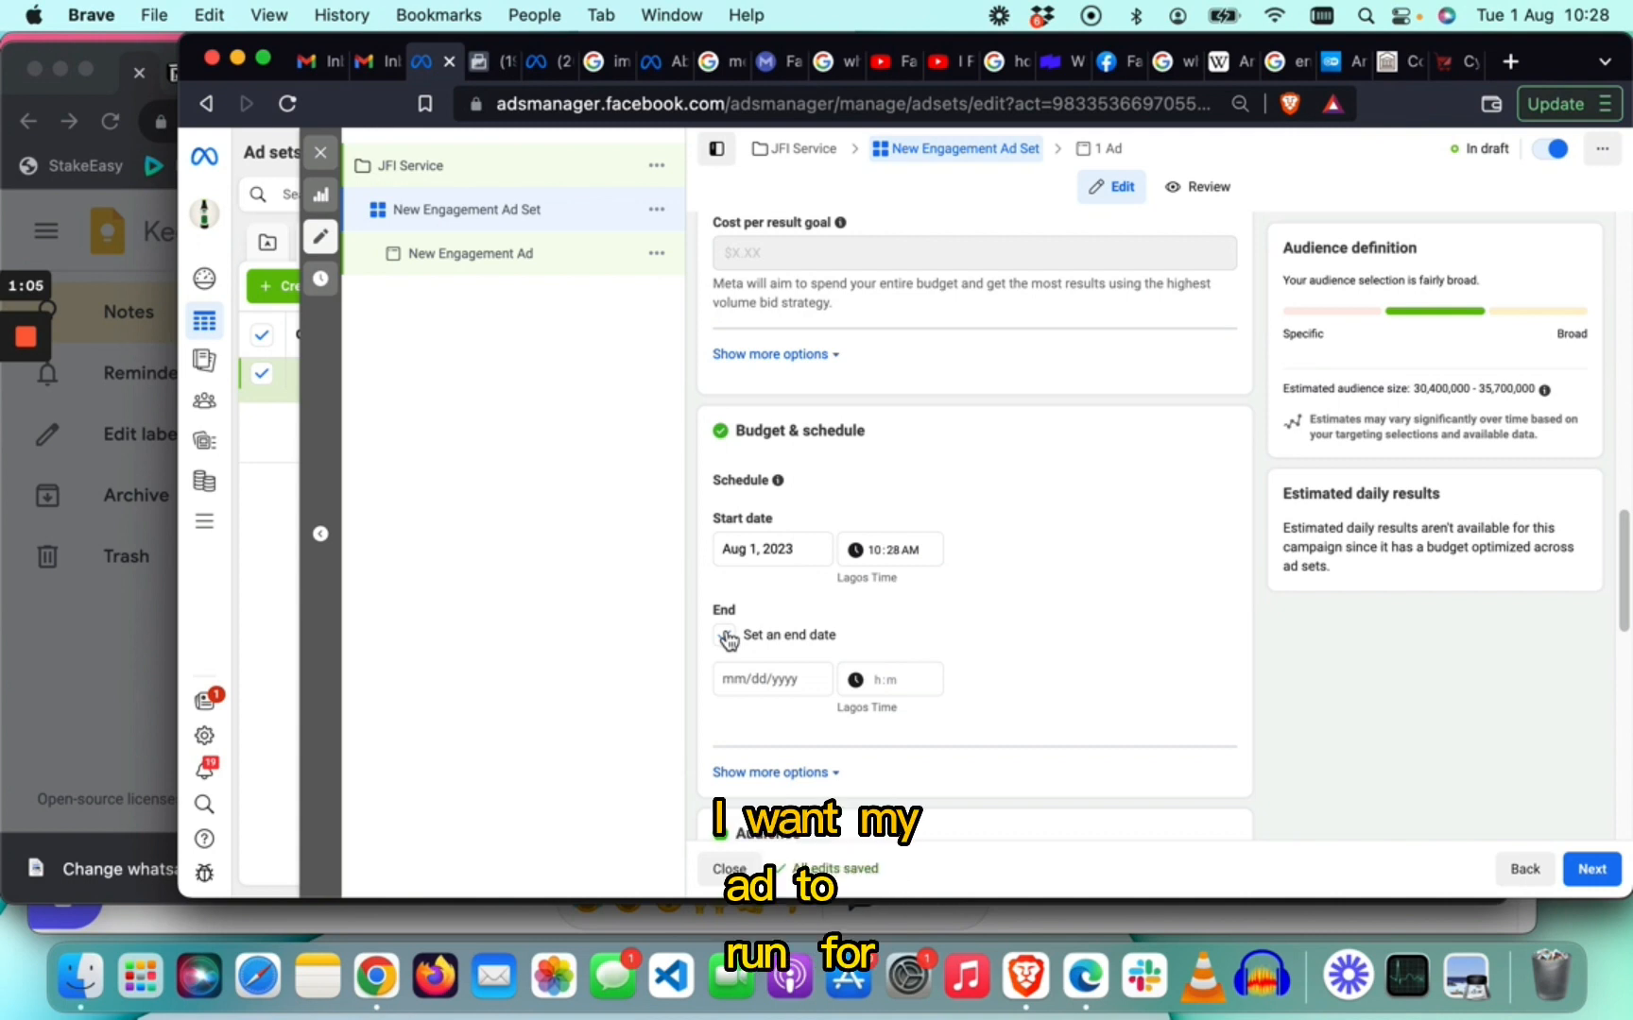
pyautogui.click(759, 678)
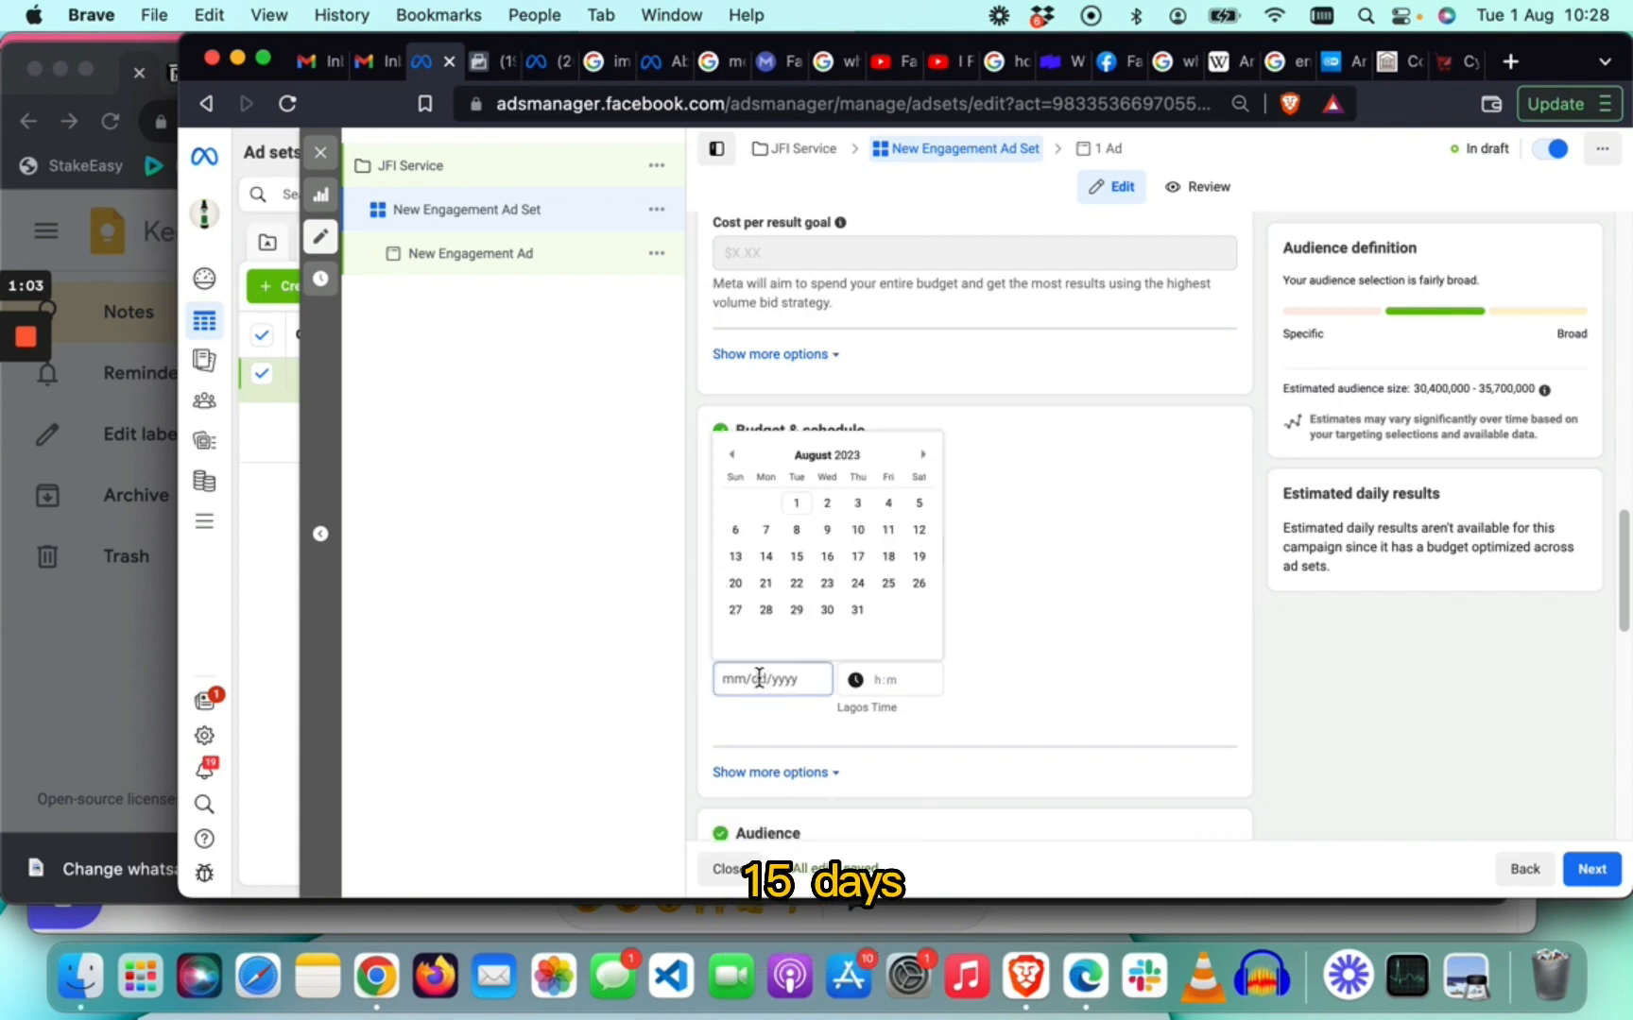
pyautogui.click(796, 557)
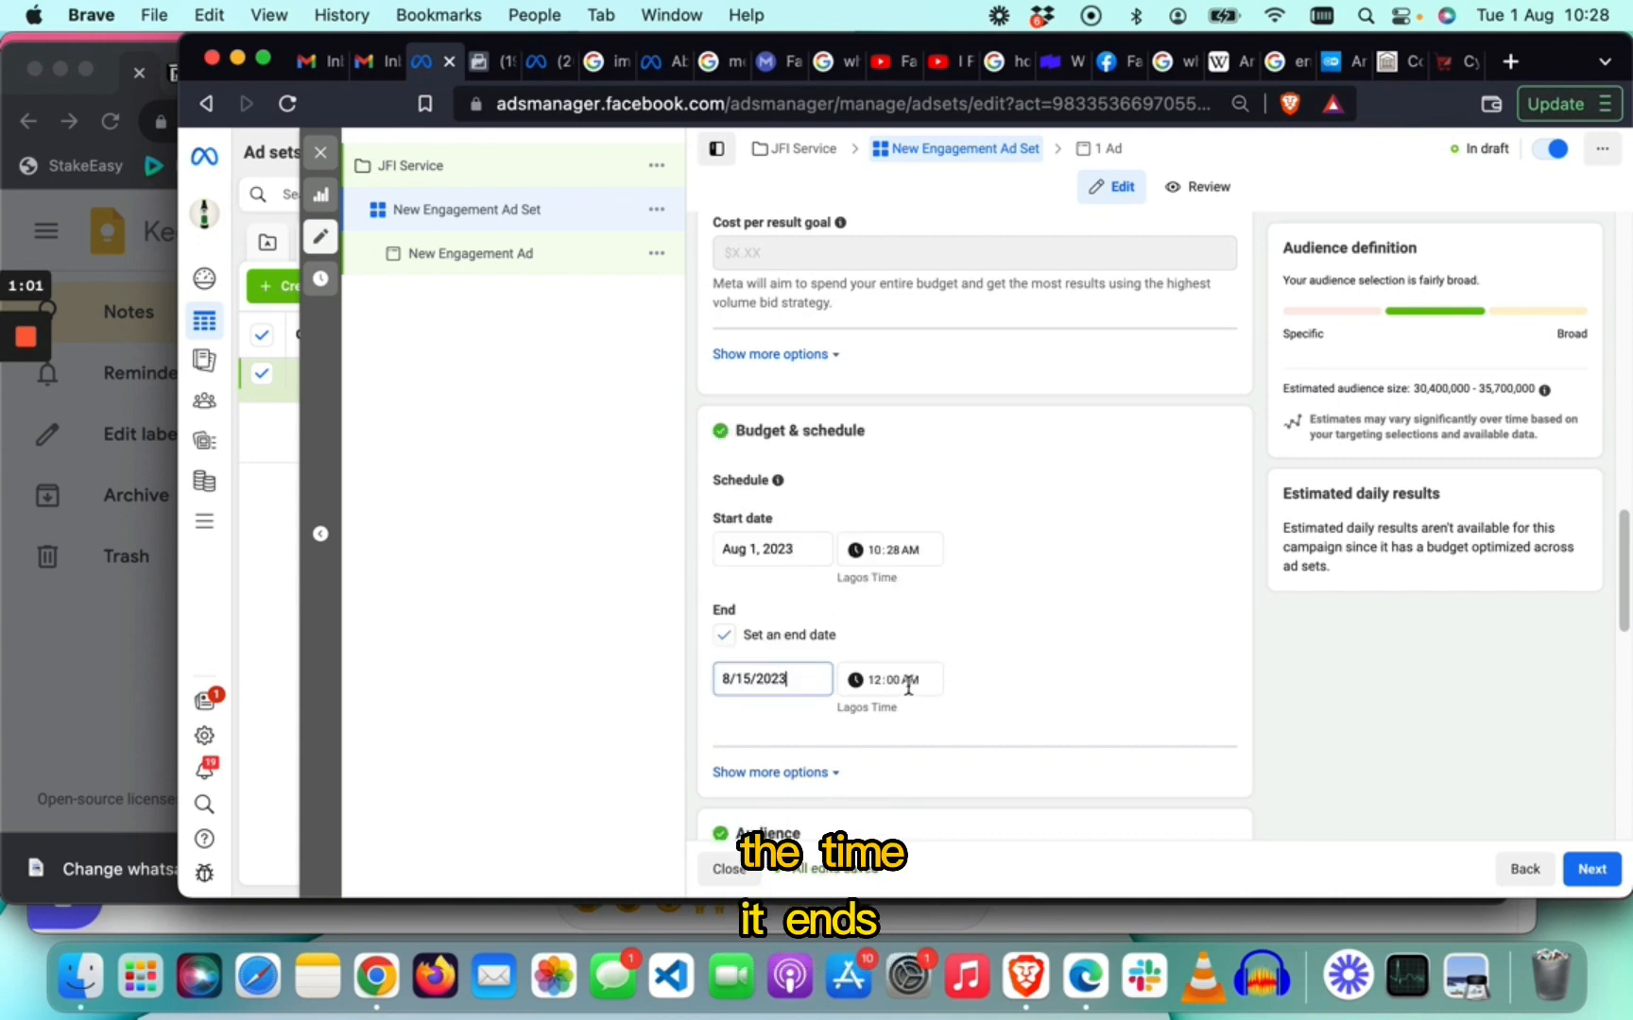
# Replace Nigeria with the city of Lagos, Lagos State, as the audience location.
pyautogui.scroll(-5, 985, 646)
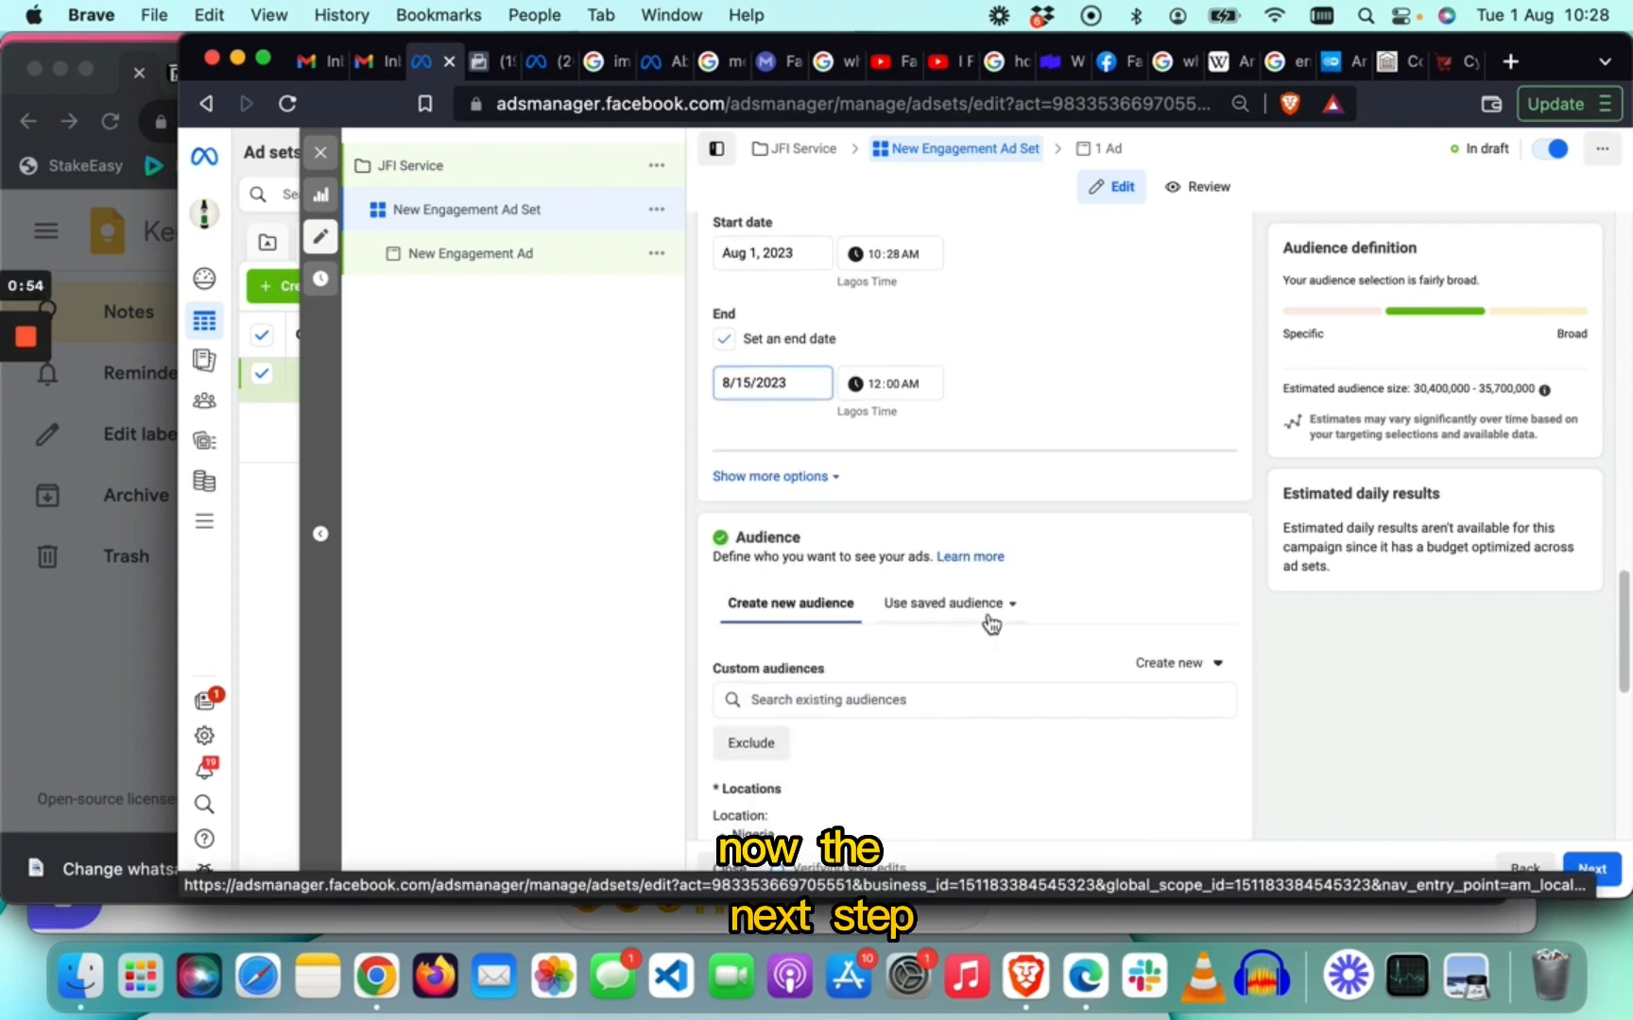
pyautogui.scroll(-4, 990, 621)
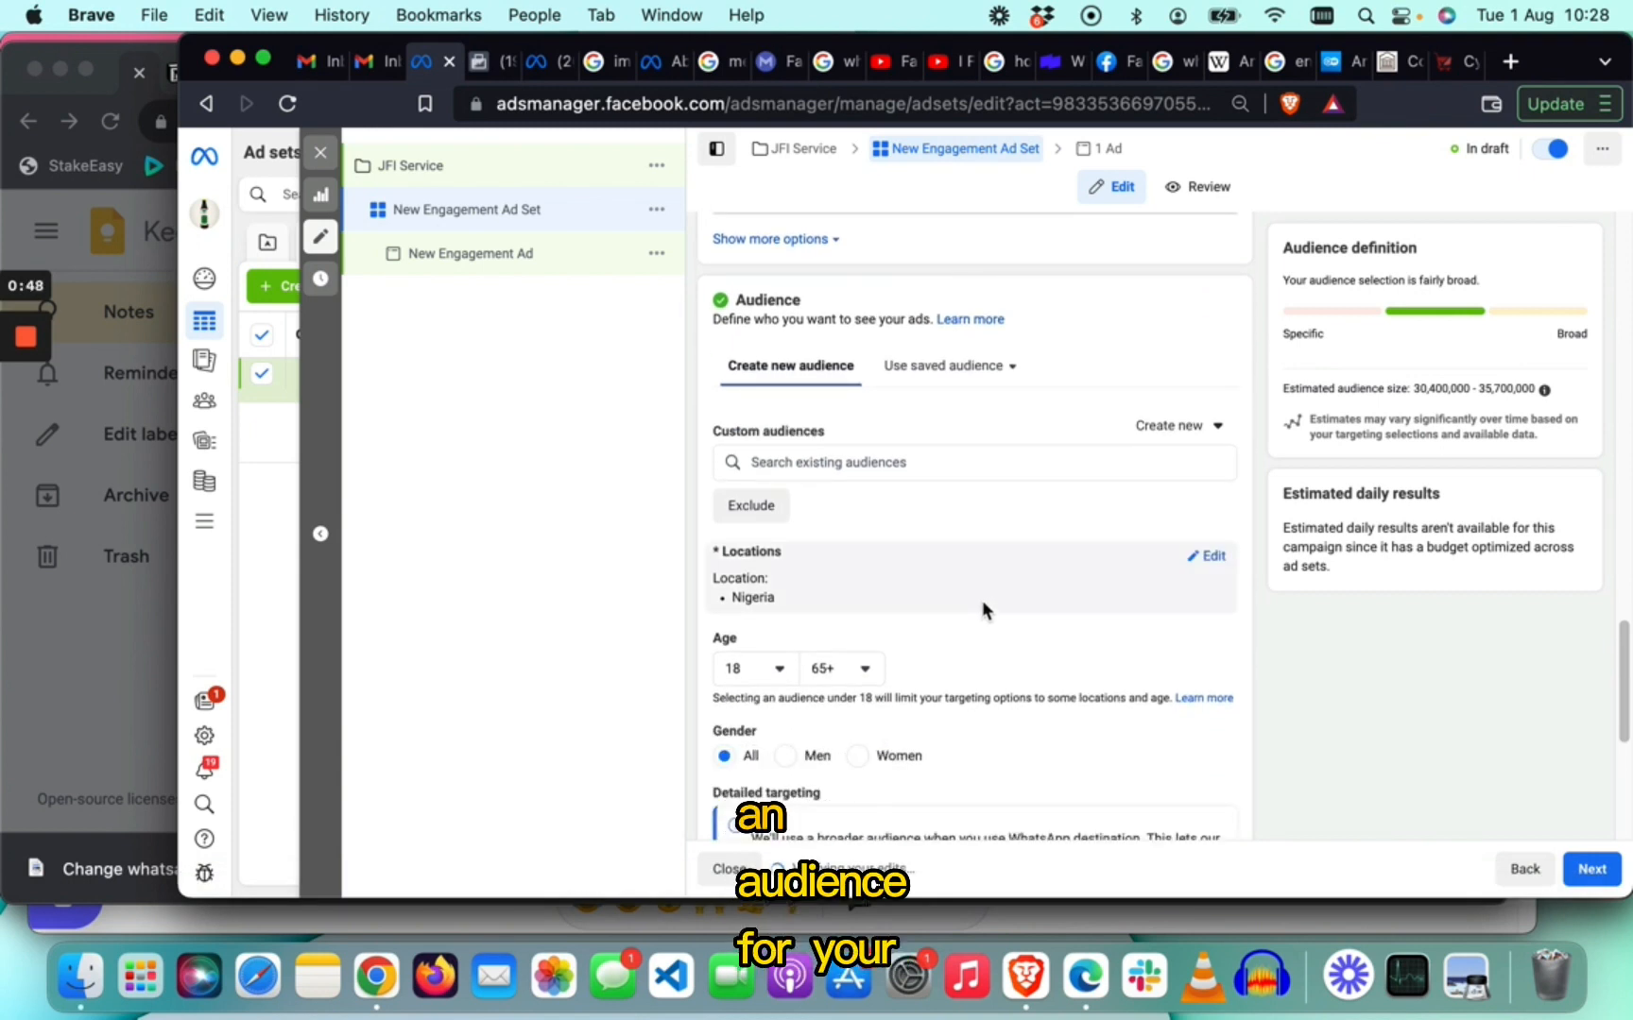
pyautogui.scroll(-2, 983, 603)
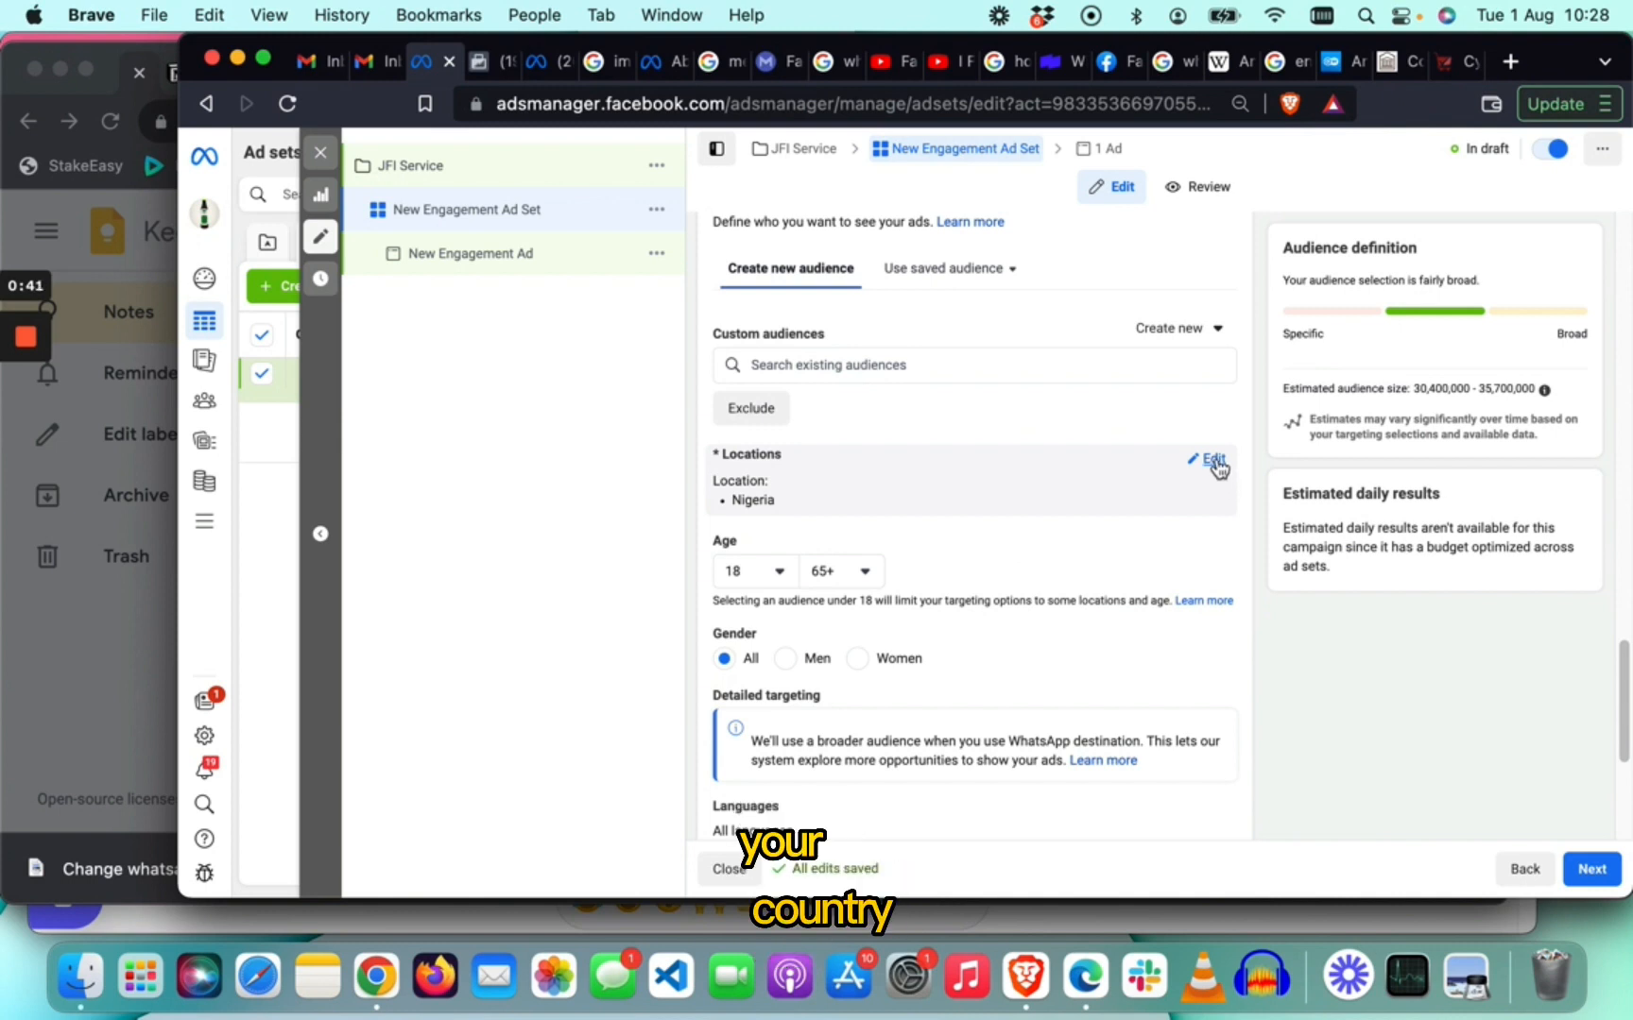
pyautogui.click(1214, 462)
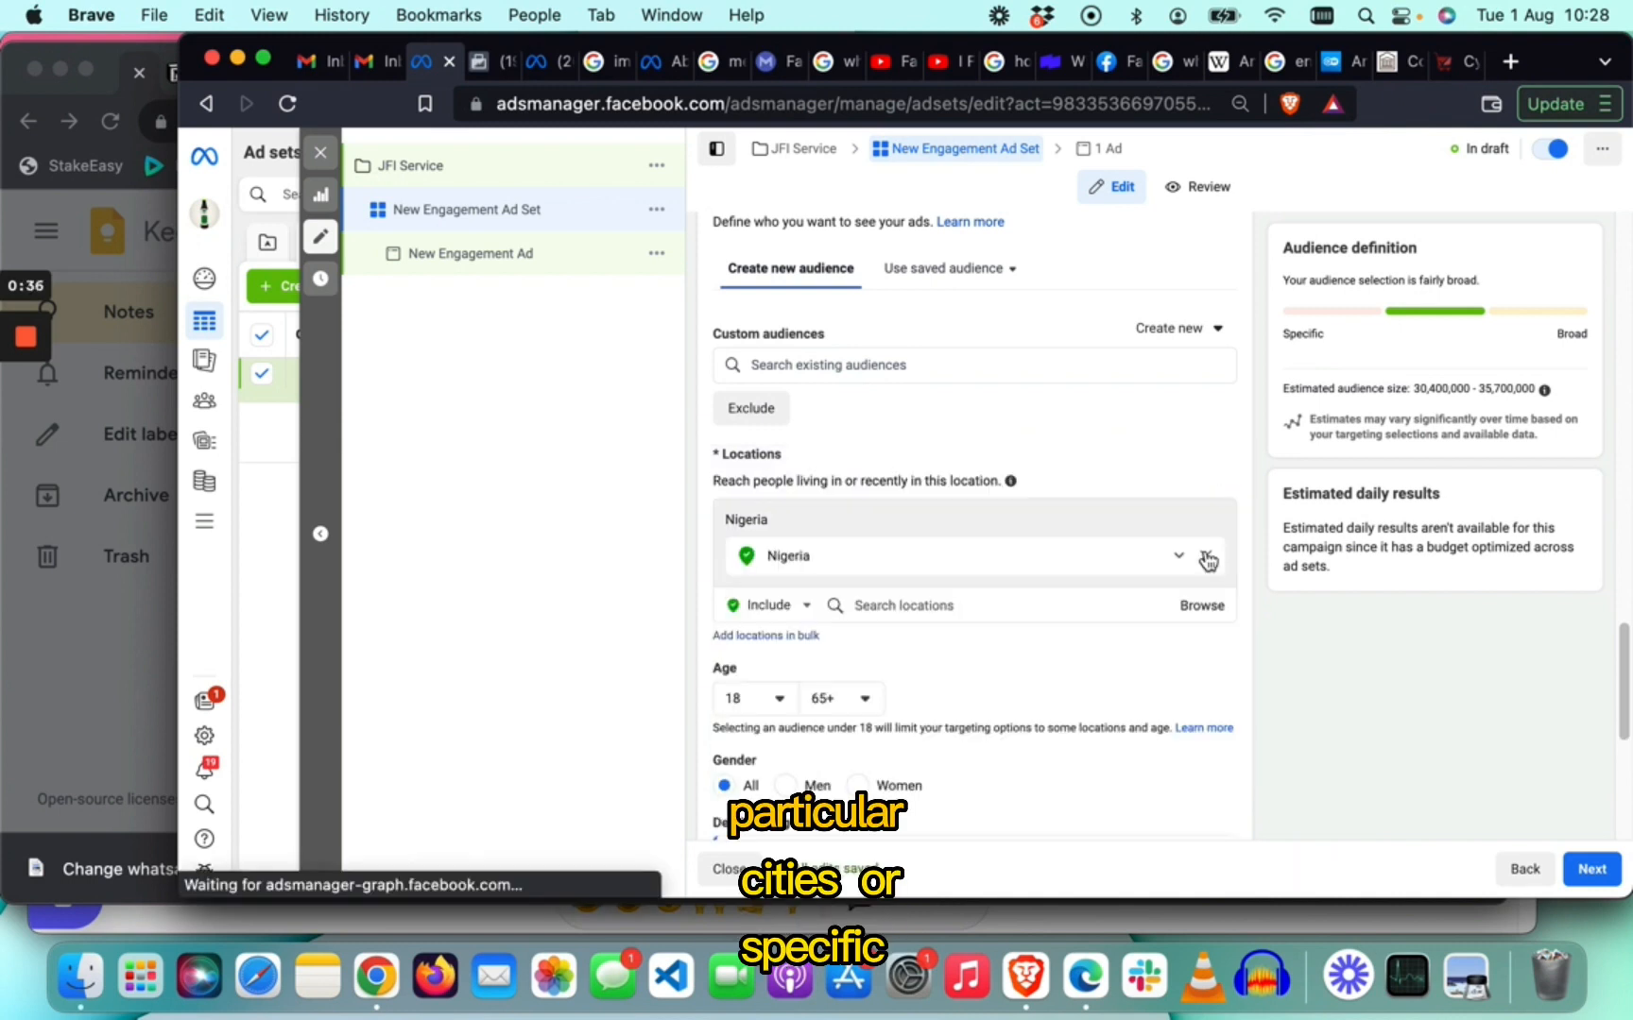
pyautogui.click(1207, 560)
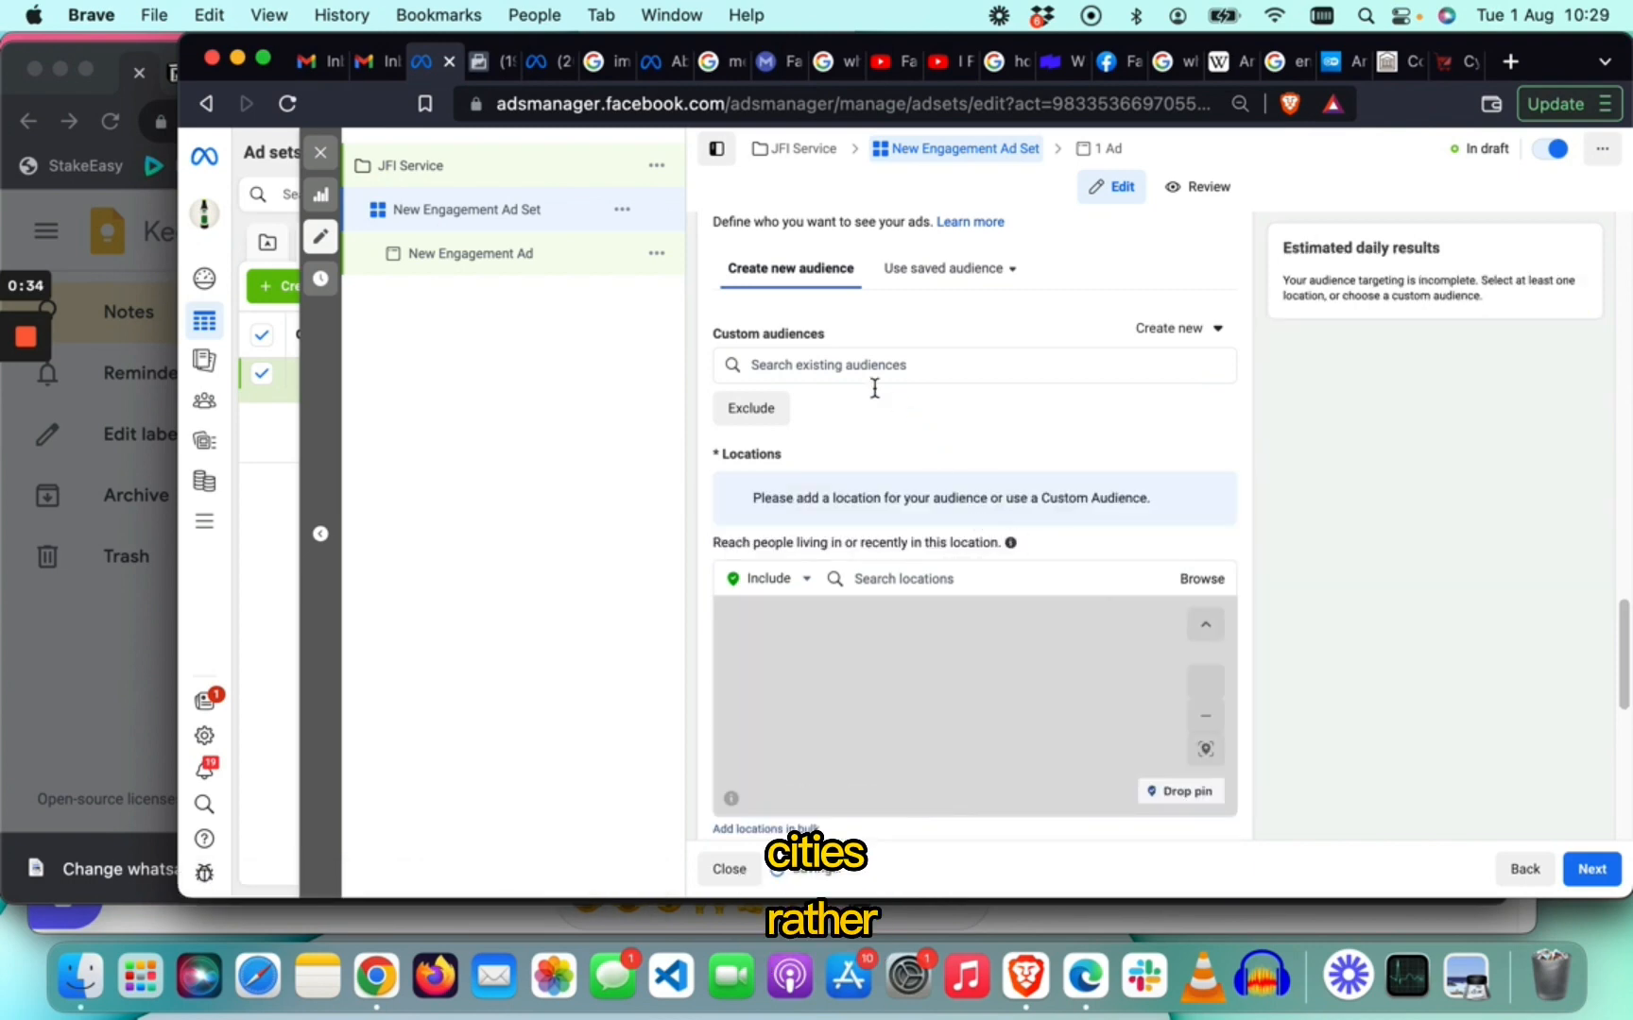
pyautogui.write('lagos')
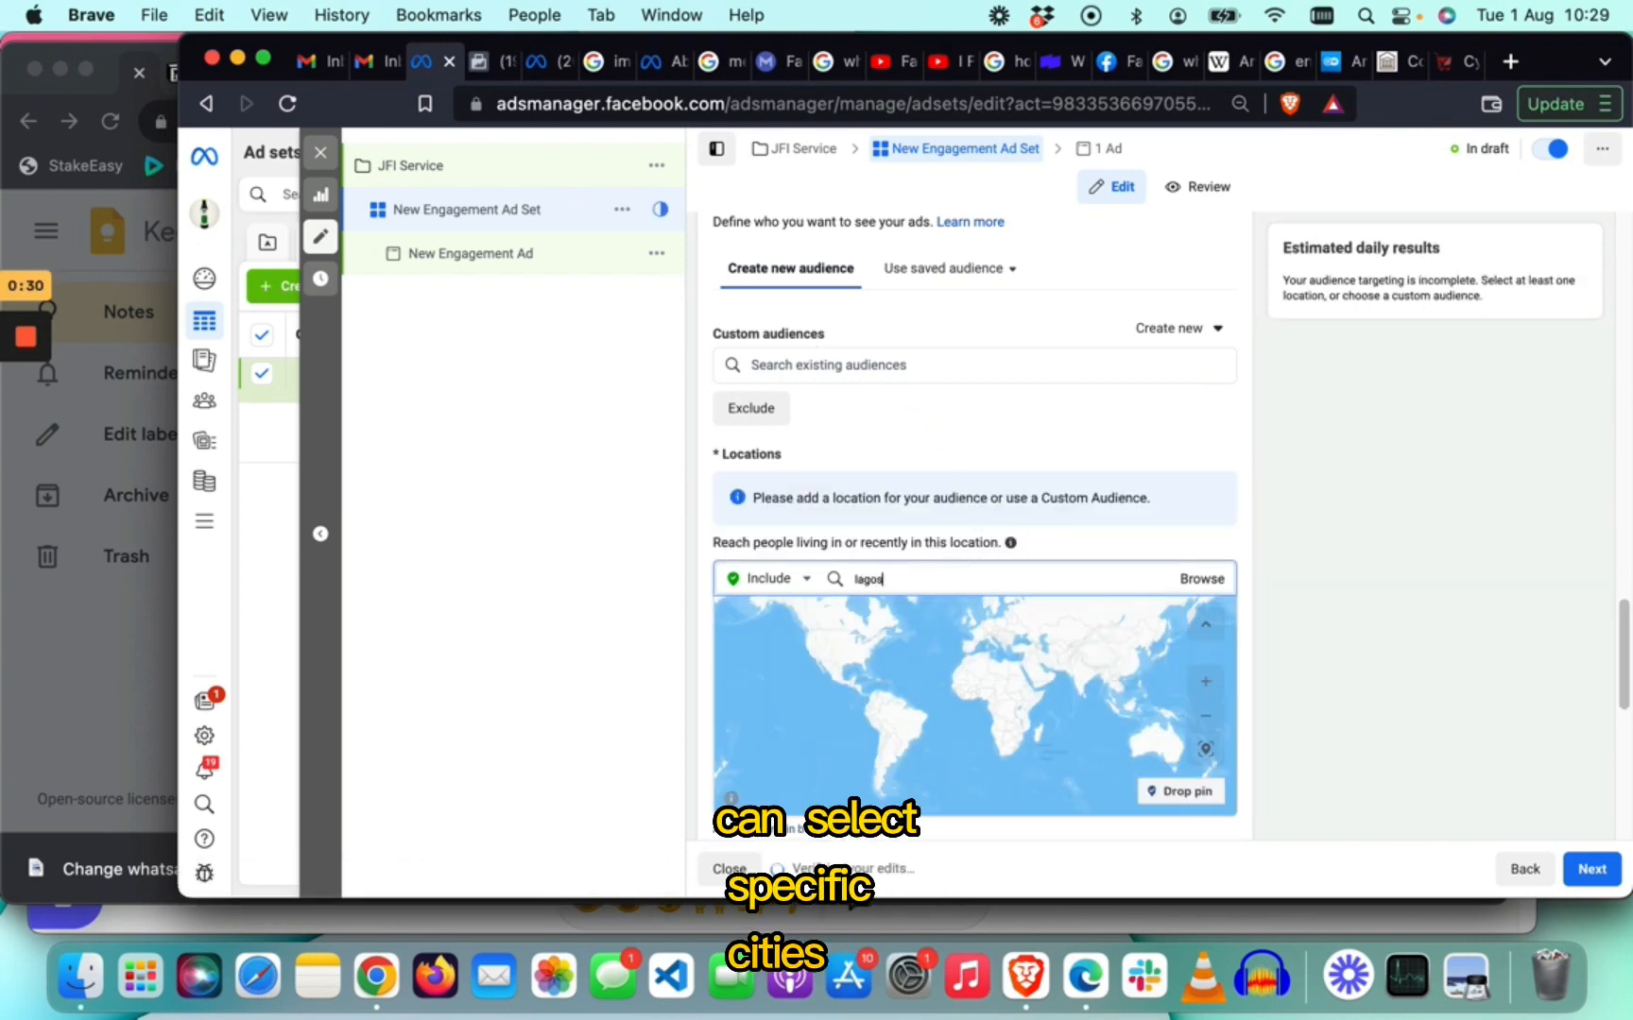
pyautogui.click(948, 619)
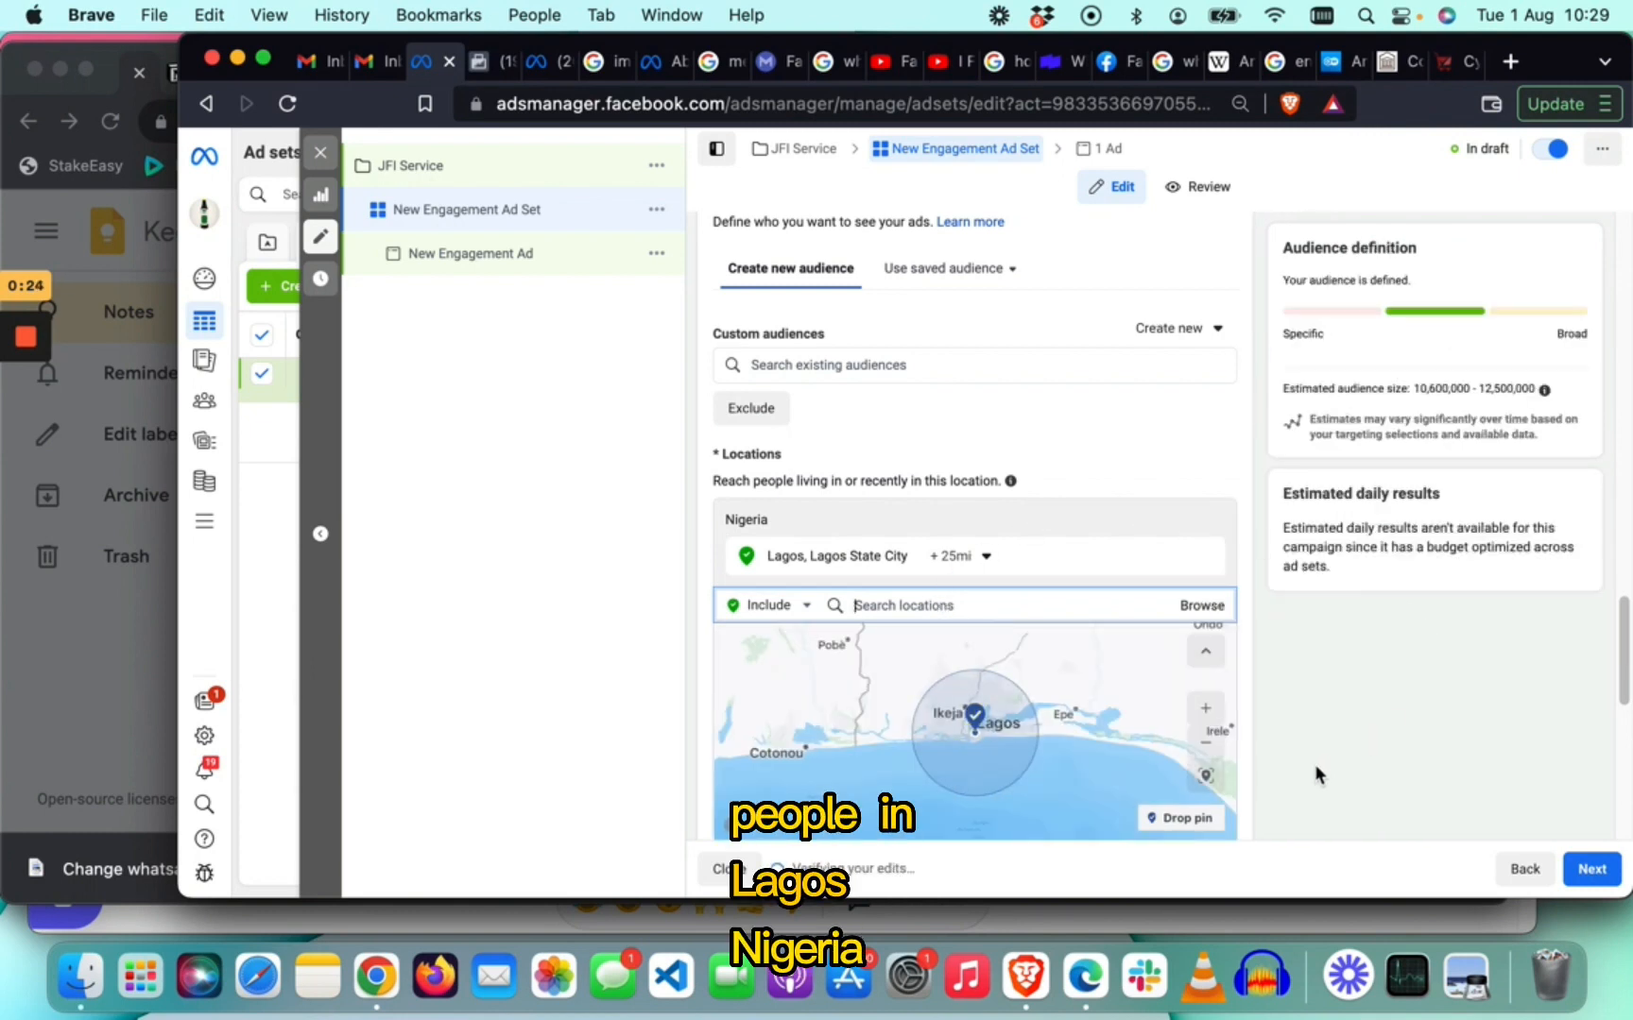
pyautogui.scroll(-4, 1337, 734)
pyautogui.scroll(-1, 1304, 727)
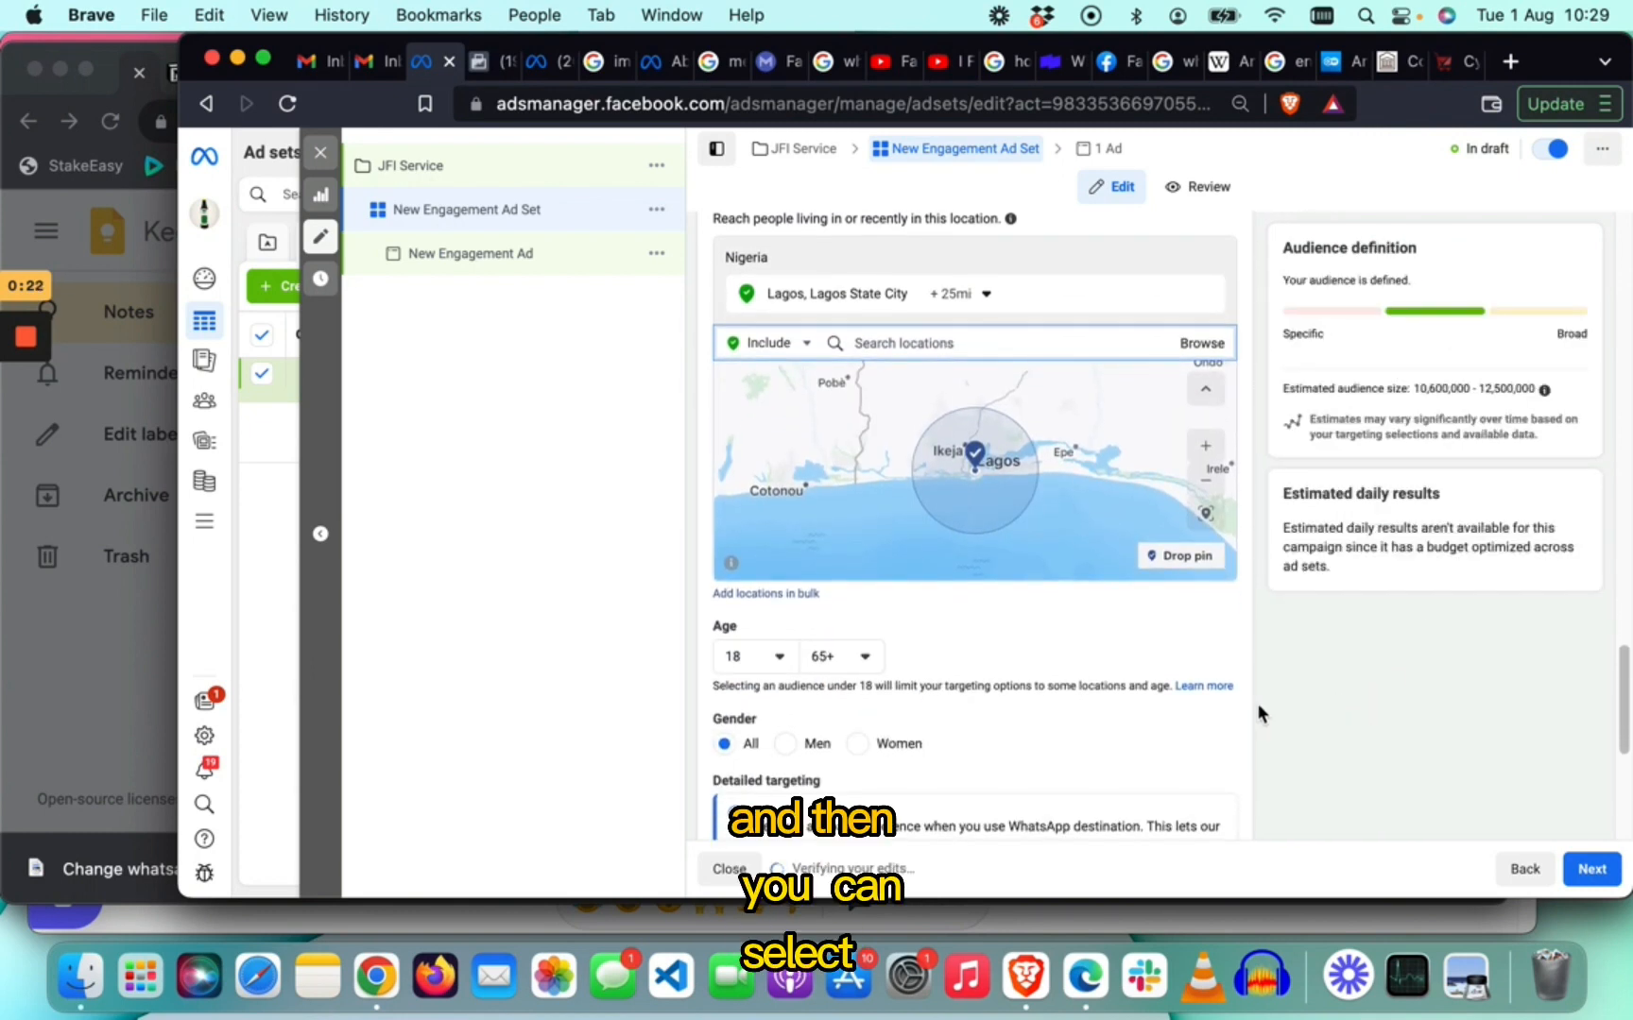
# Set the audience's minimum age to 30 and restrict its gender to Women.
pyautogui.click(754, 658)
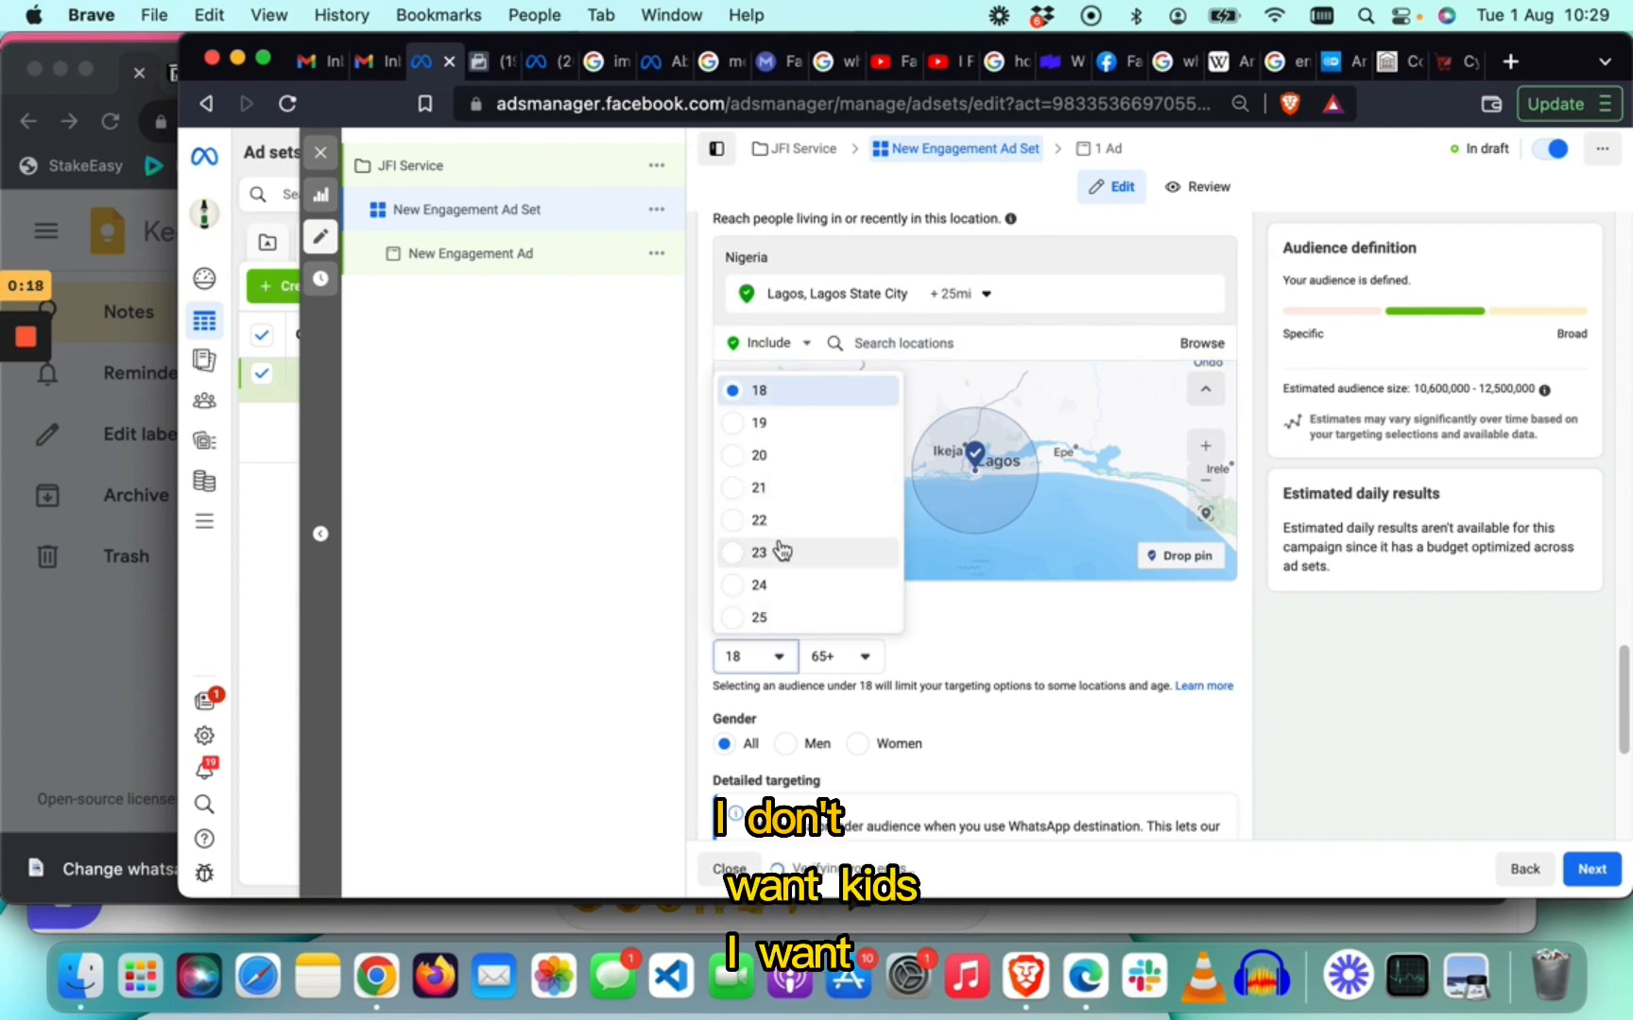
pyautogui.scroll(-3, 776, 548)
pyautogui.scroll(-1, 747, 571)
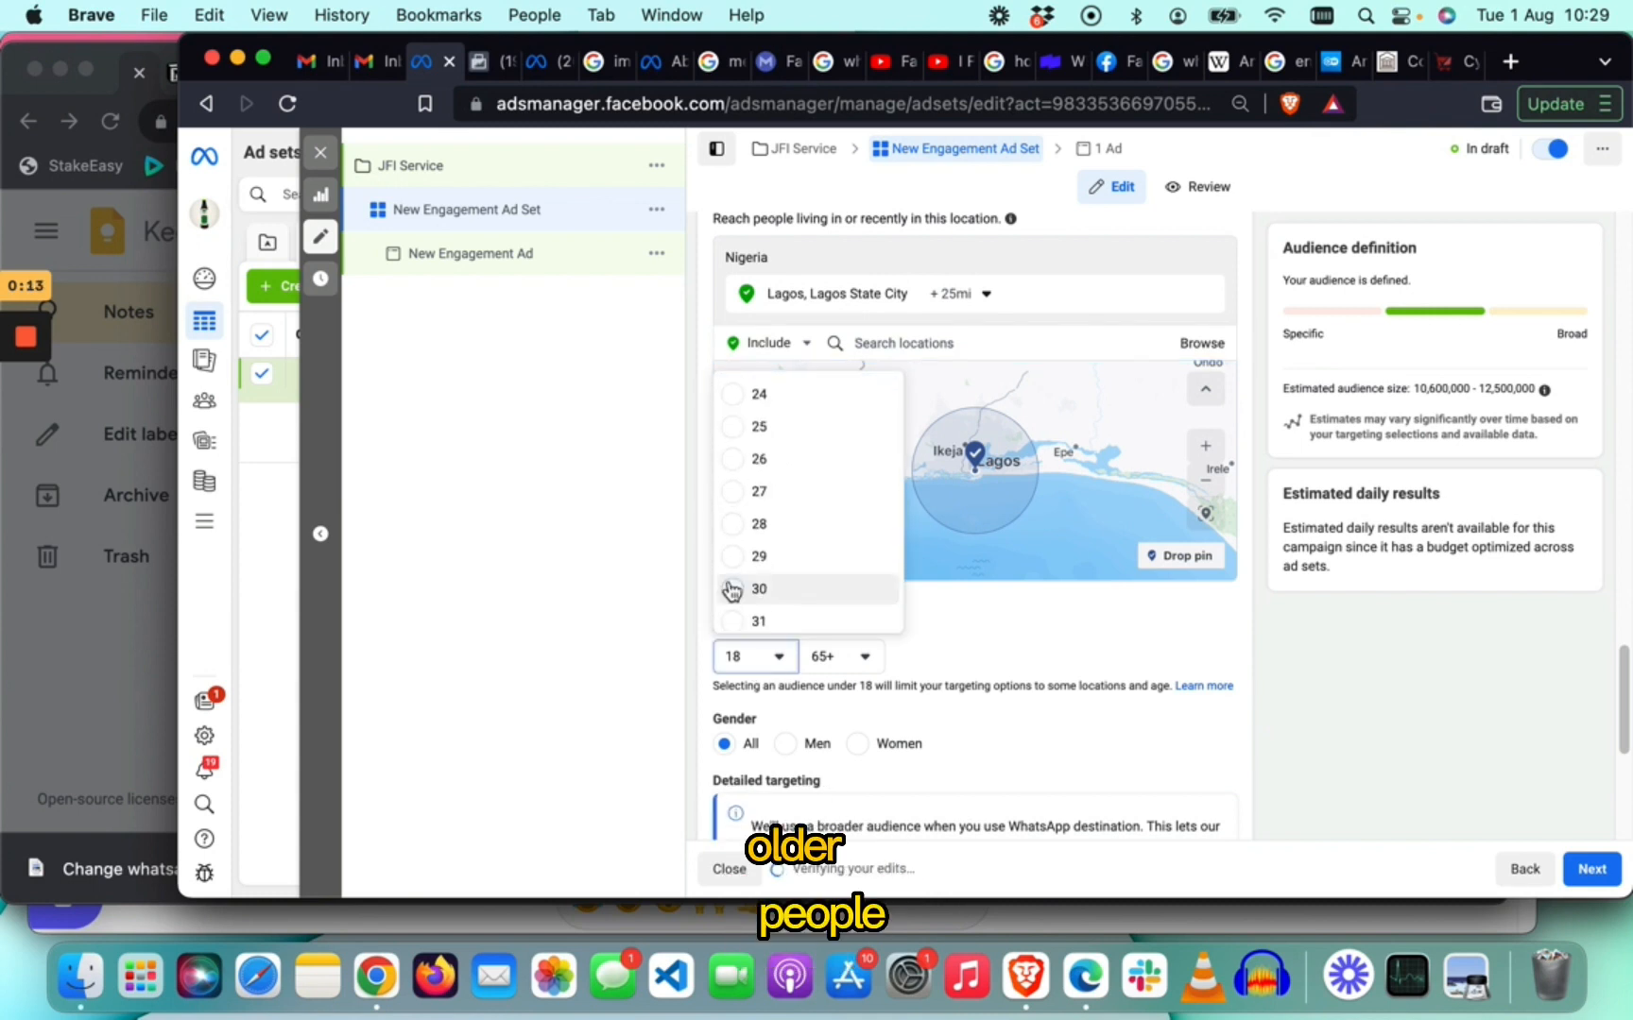
pyautogui.click(730, 584)
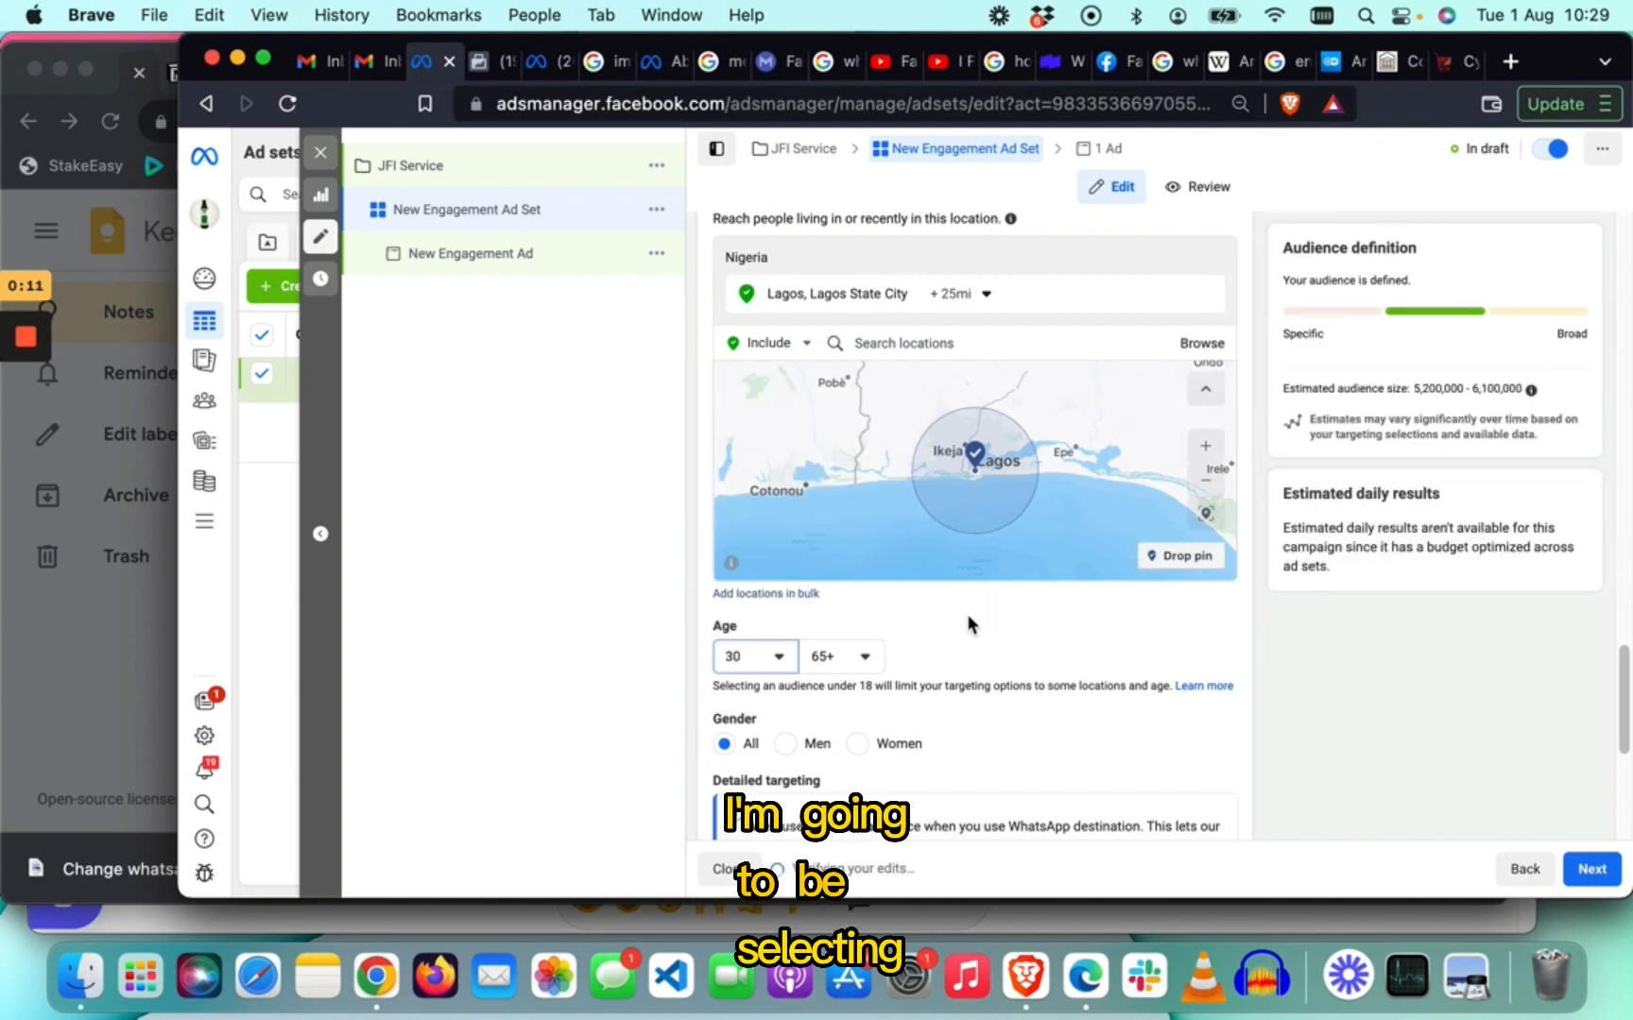
pyautogui.scroll(-2, 930, 649)
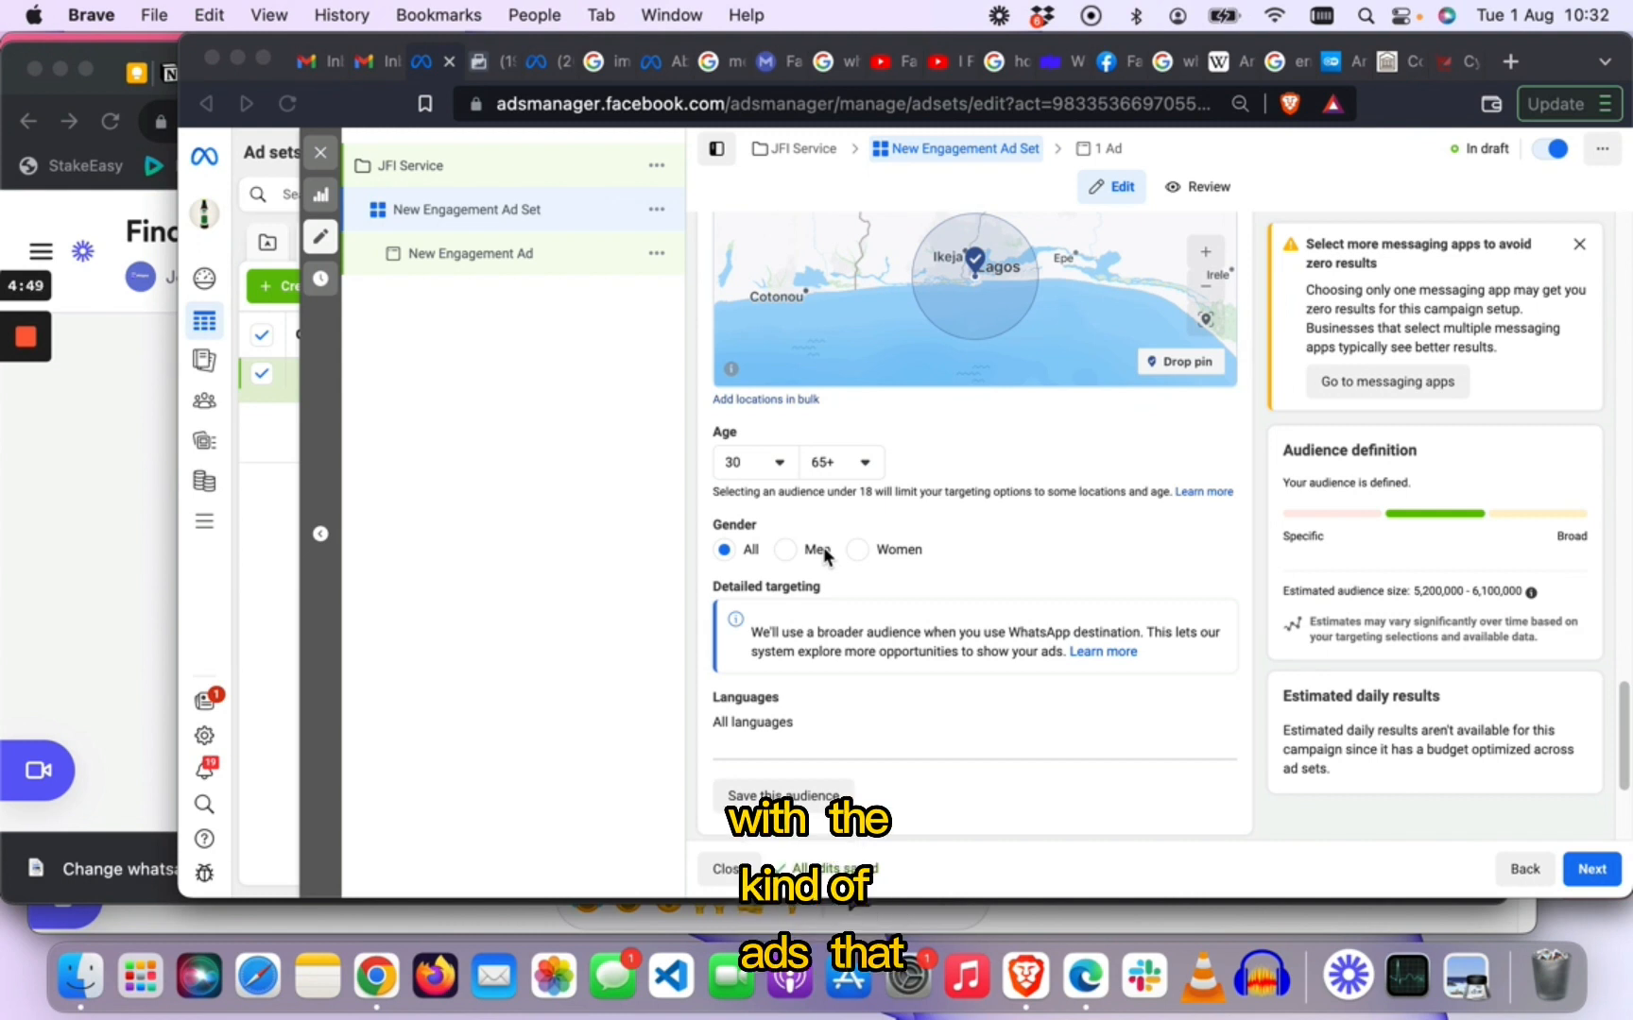
pyautogui.click(863, 555)
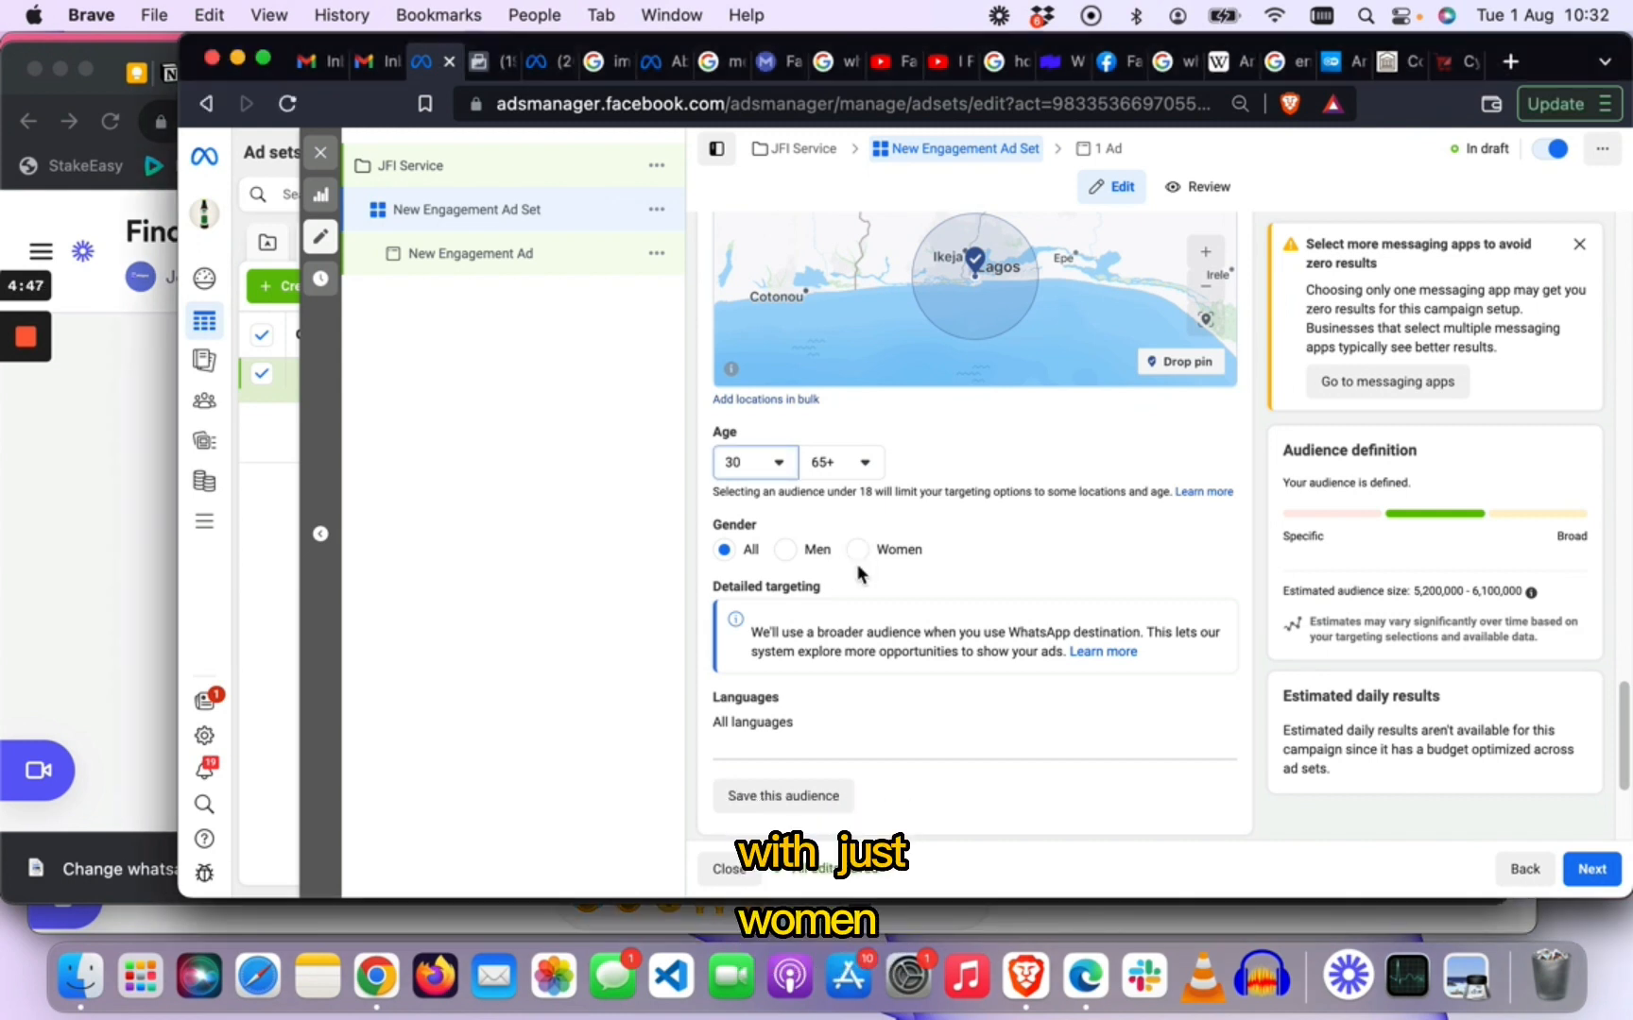
pyautogui.click(858, 556)
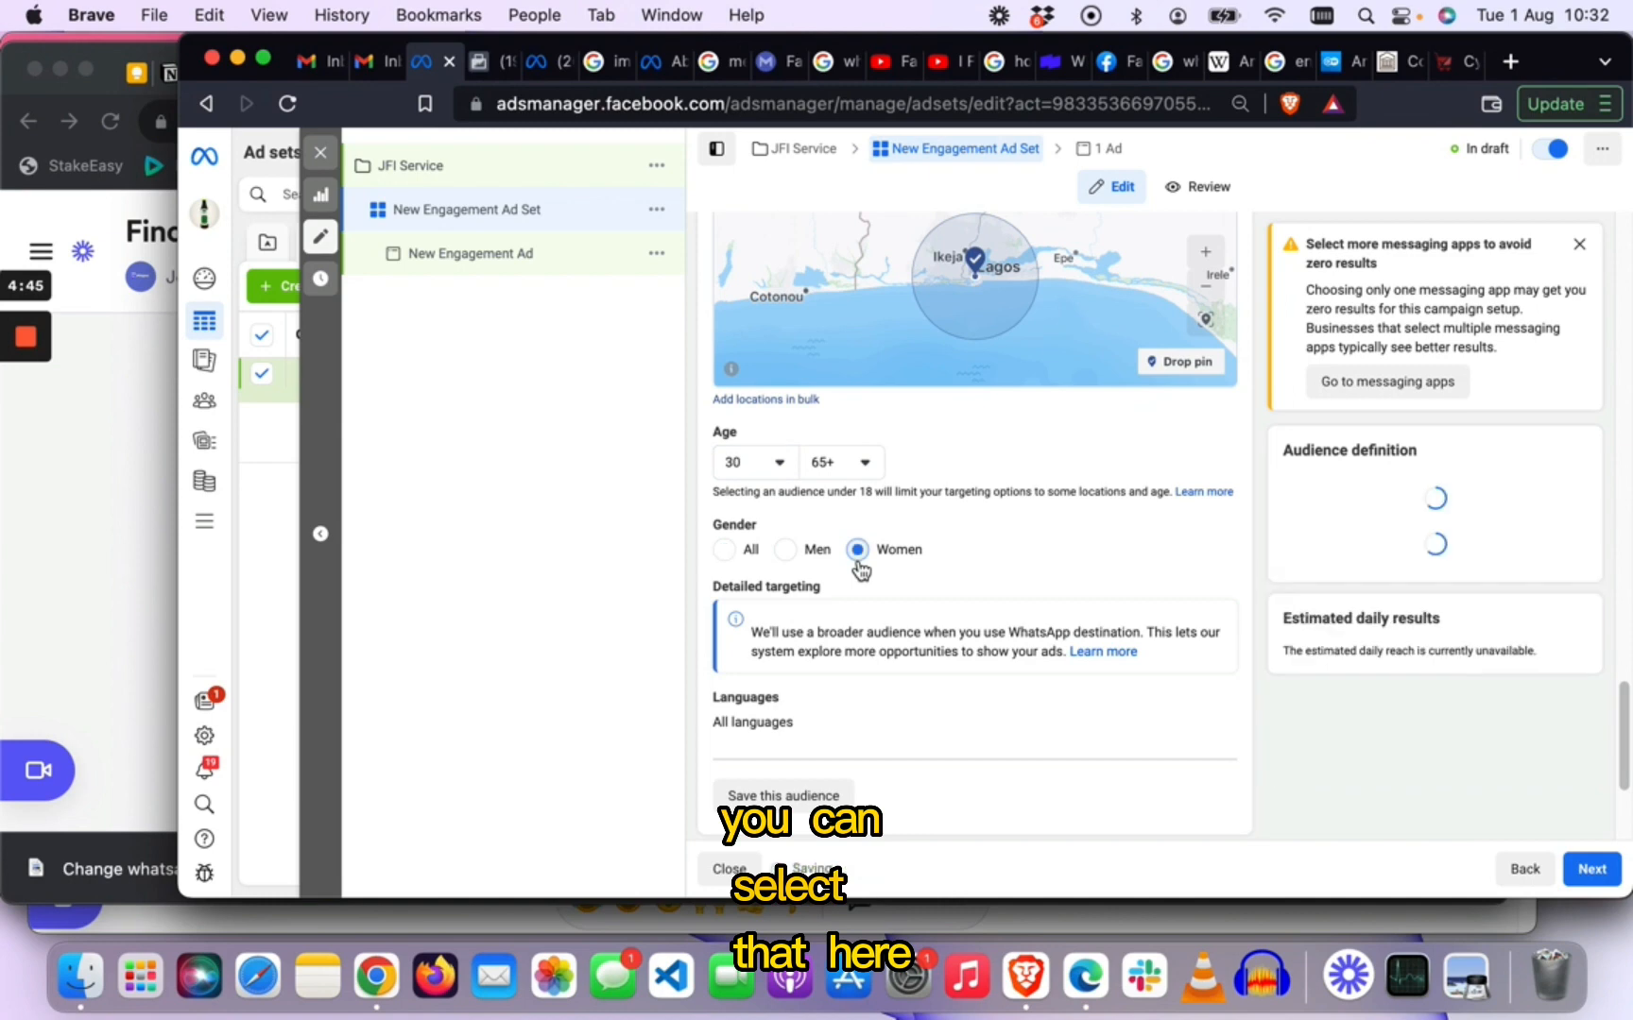
# Try manual placements with Facebook and Audience network deselected, and return the ad set to Advantage+ placements.
pyautogui.scroll(6, 1068, 521)
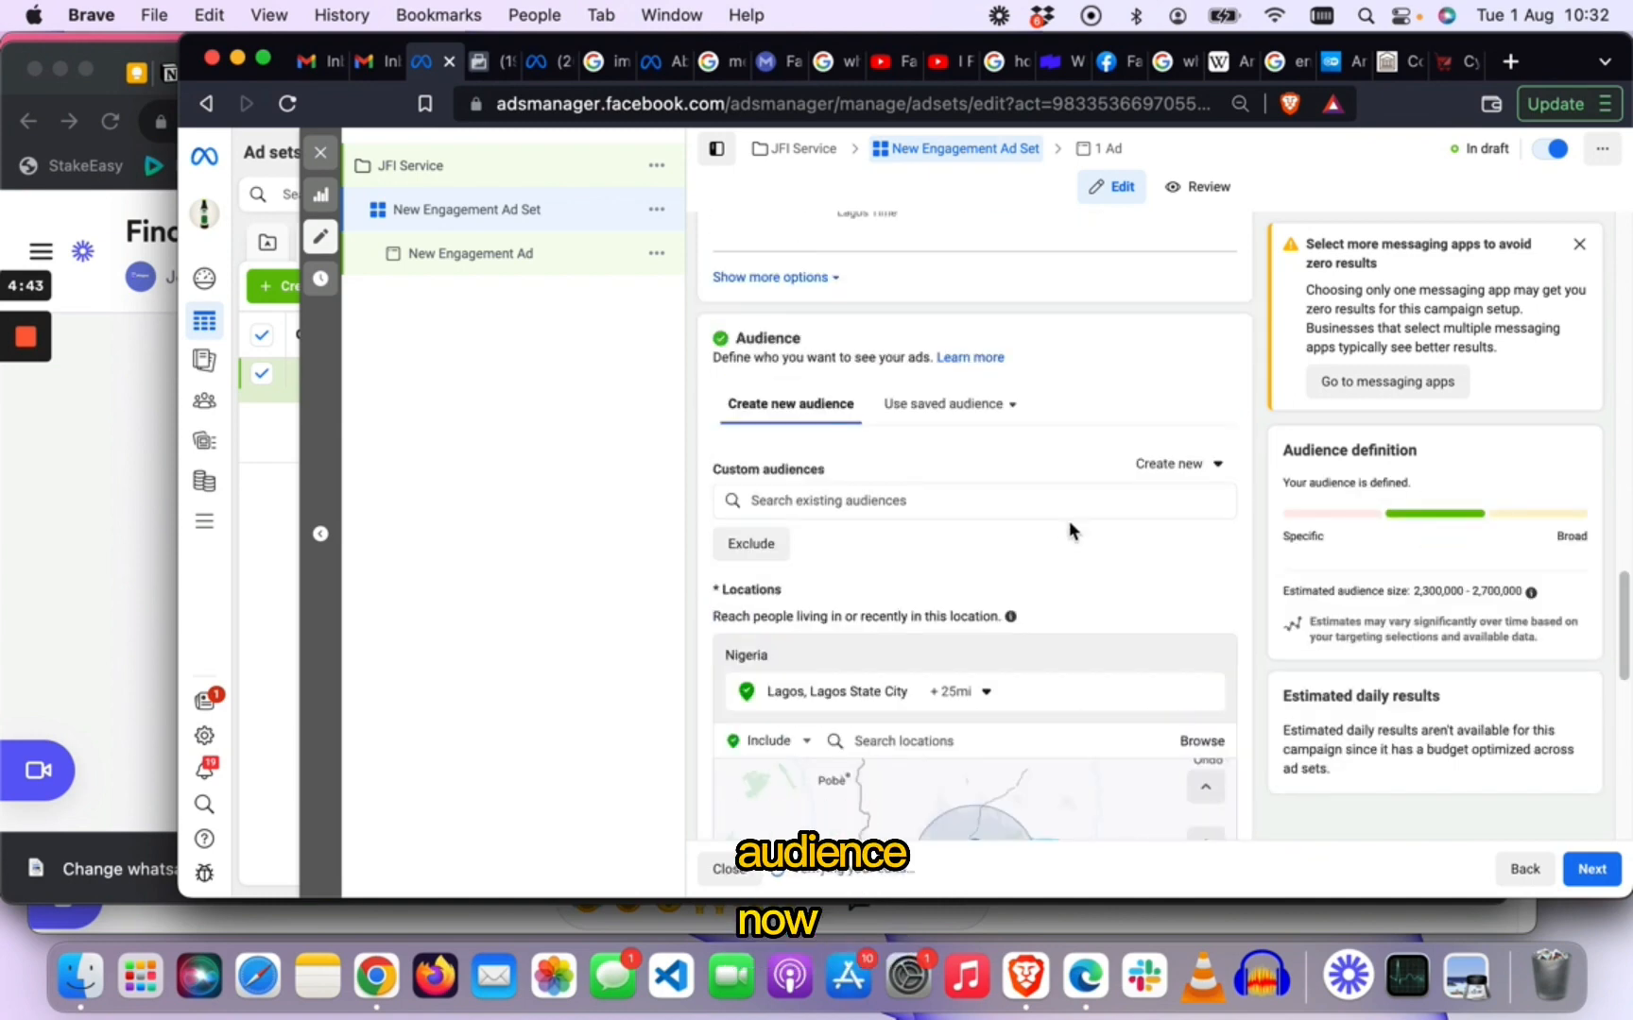
pyautogui.scroll(-1, 1068, 521)
pyautogui.scroll(-8, 1068, 520)
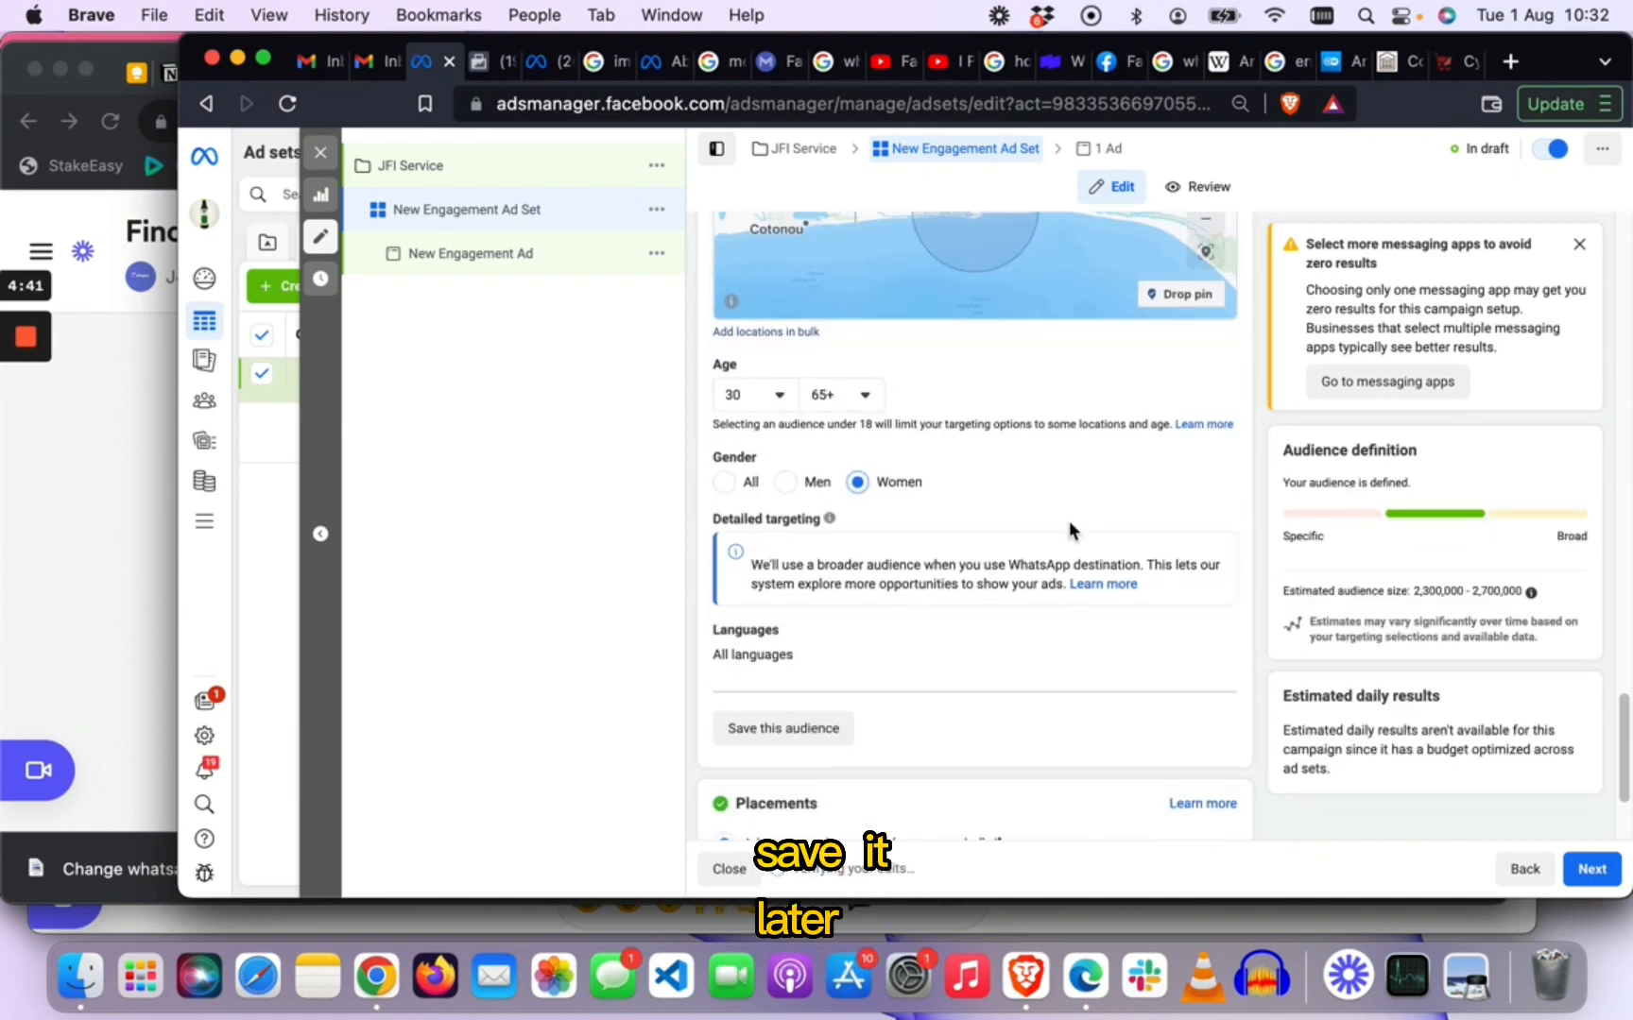
pyautogui.scroll(-2, 1068, 521)
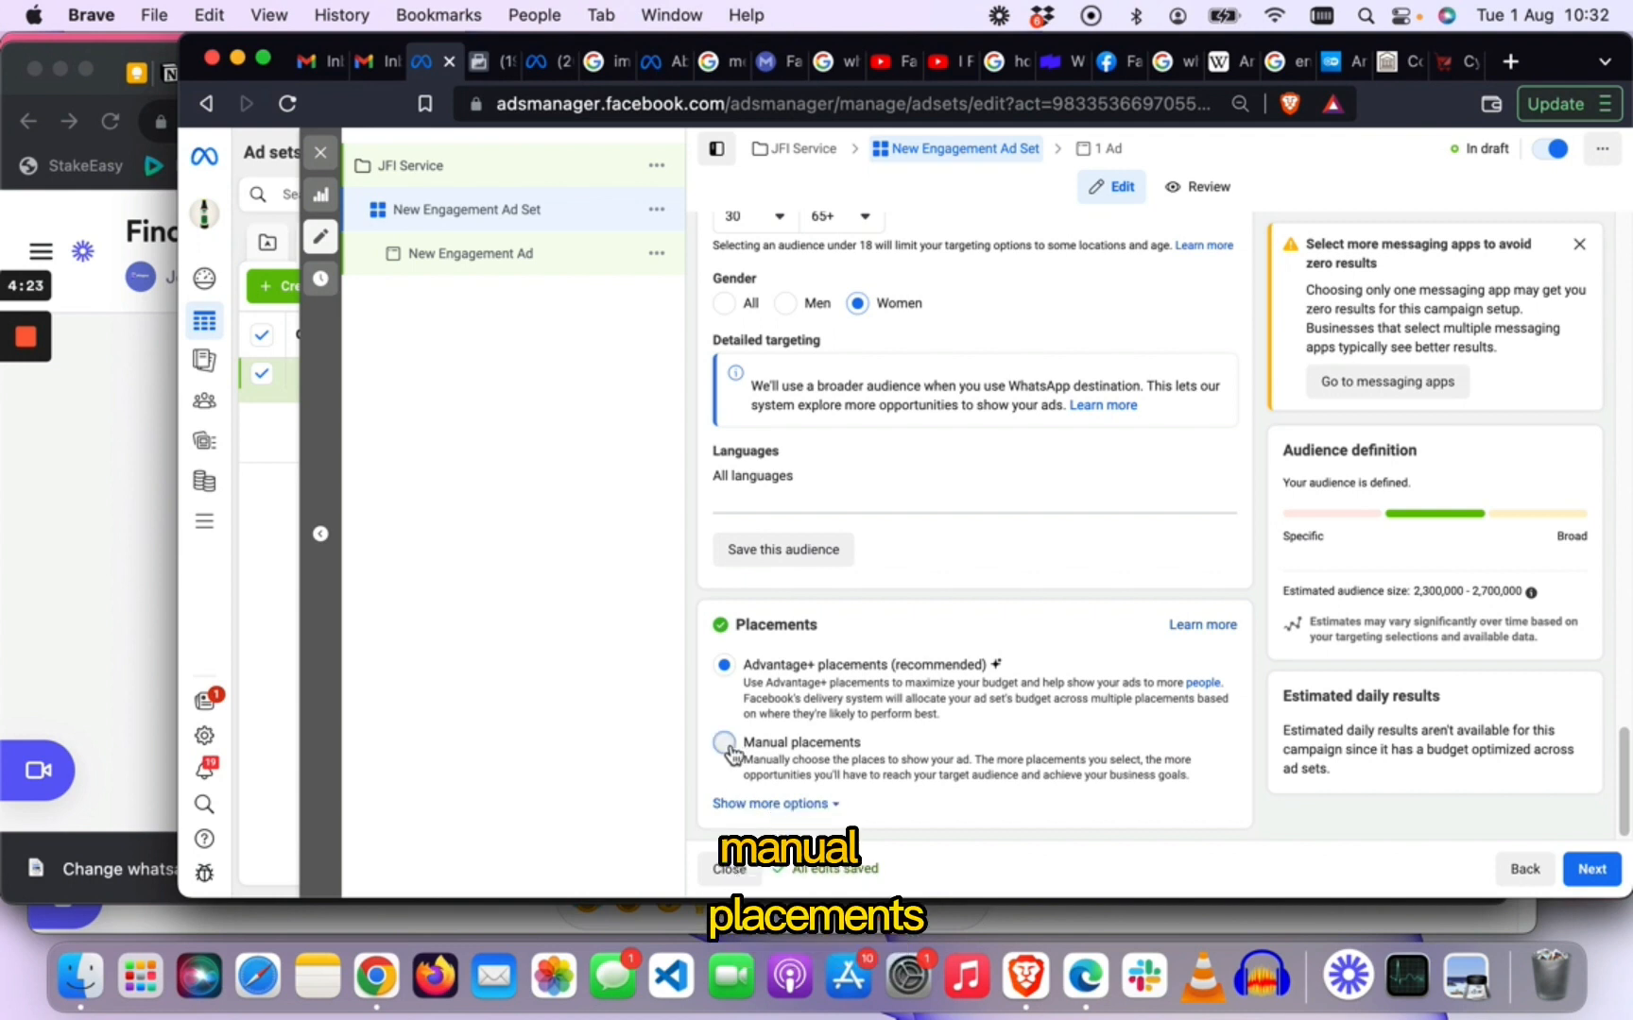
pyautogui.click(725, 744)
pyautogui.scroll(-5, 811, 699)
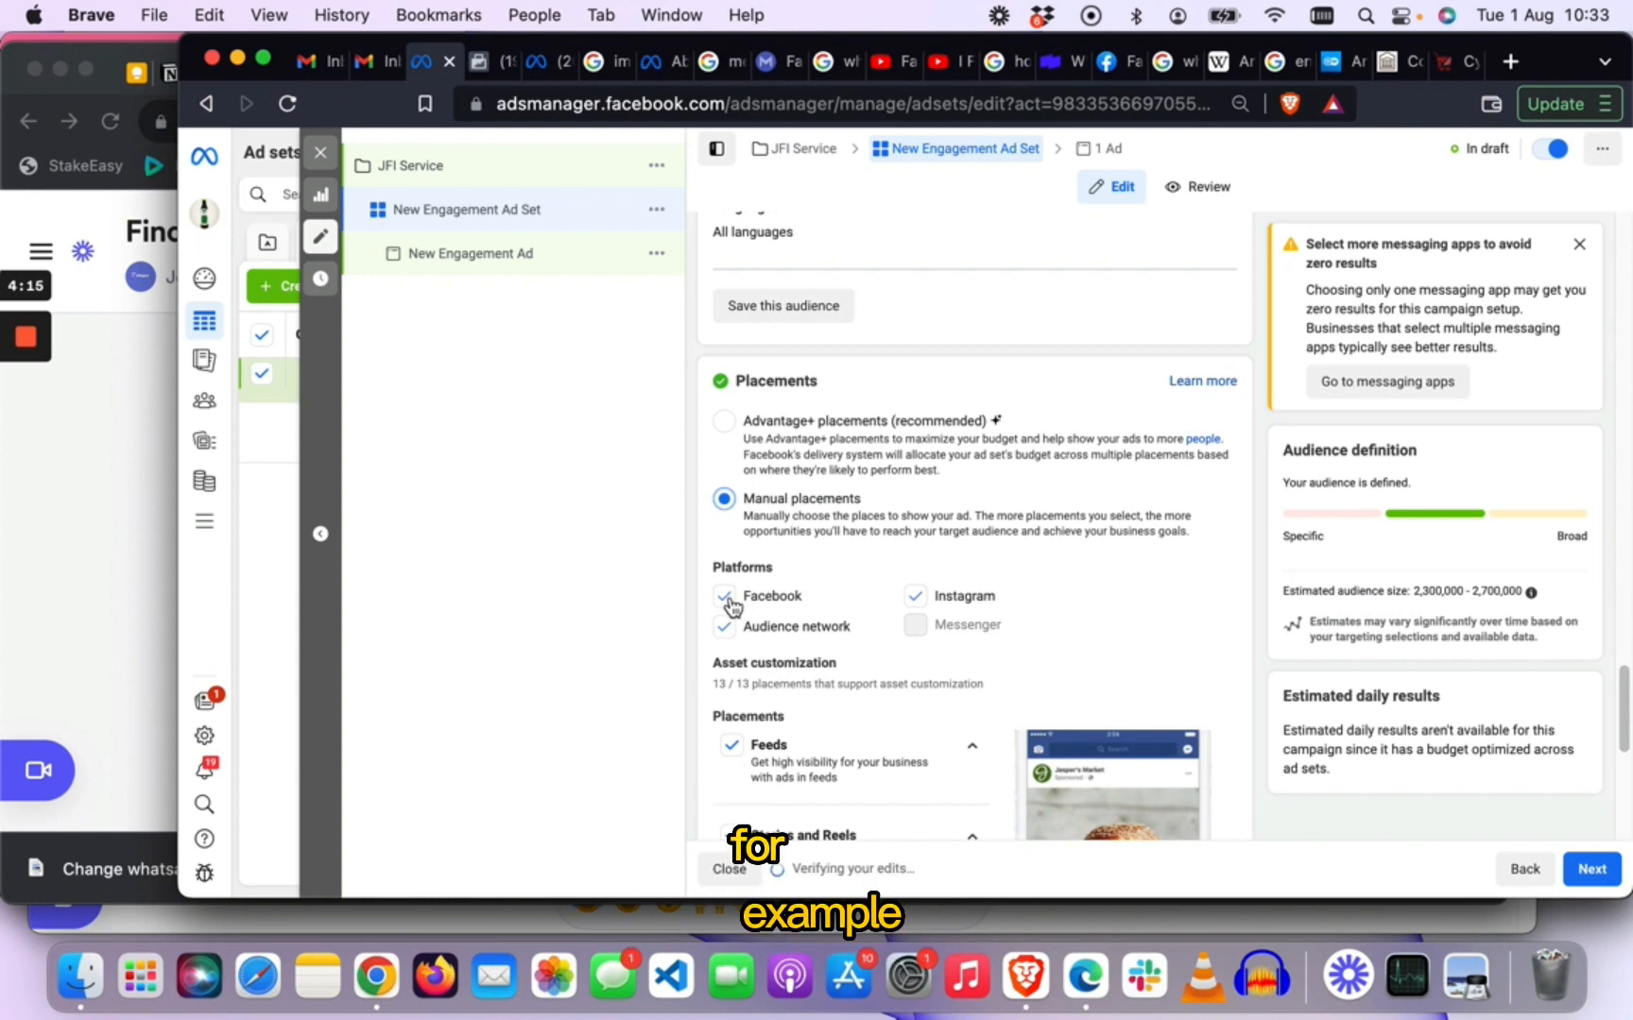
pyautogui.click(732, 604)
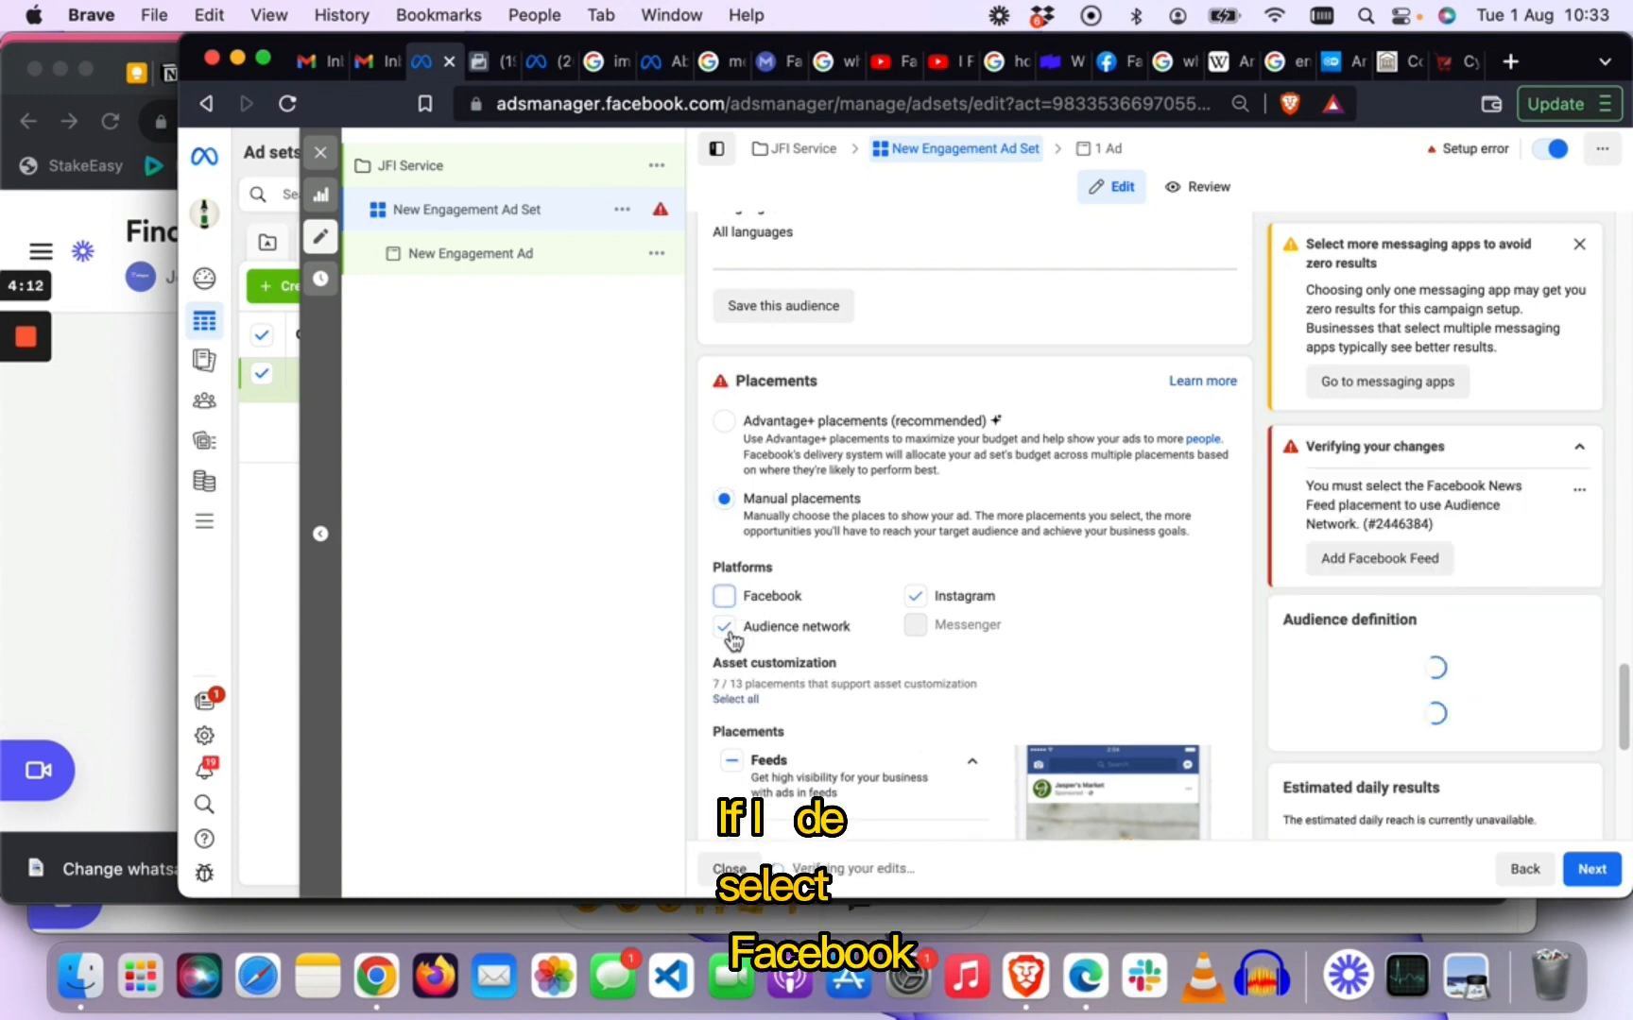
pyautogui.click(725, 629)
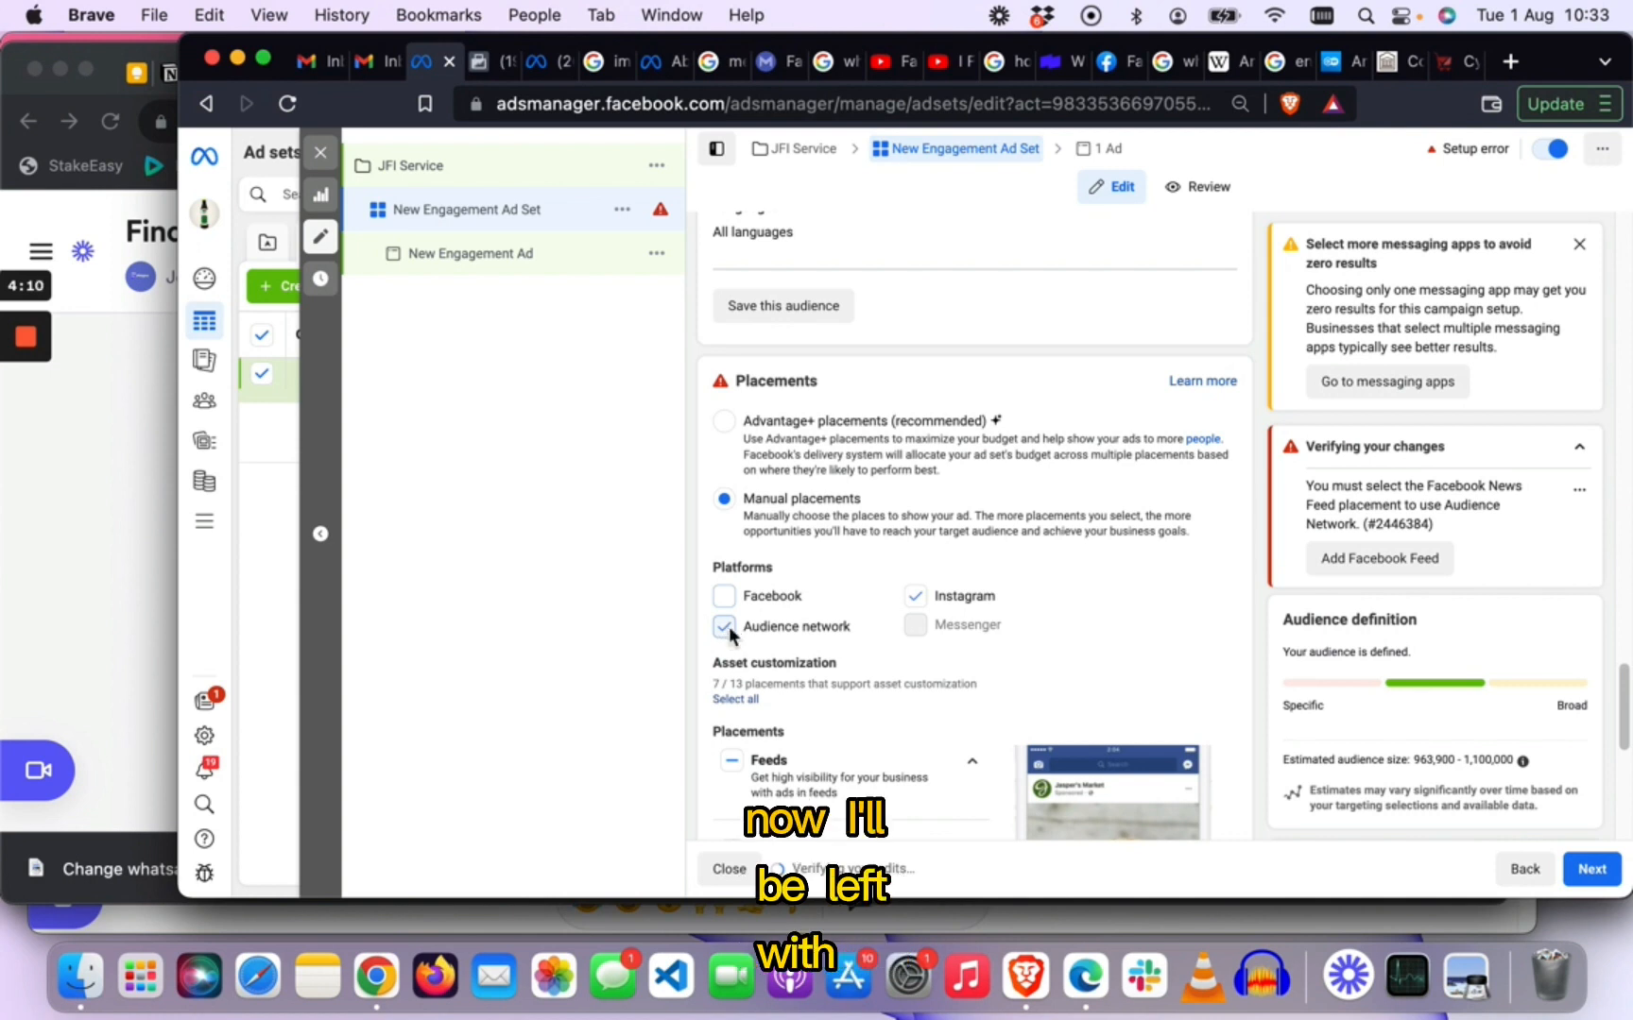
pyautogui.scroll(-2, 1003, 694)
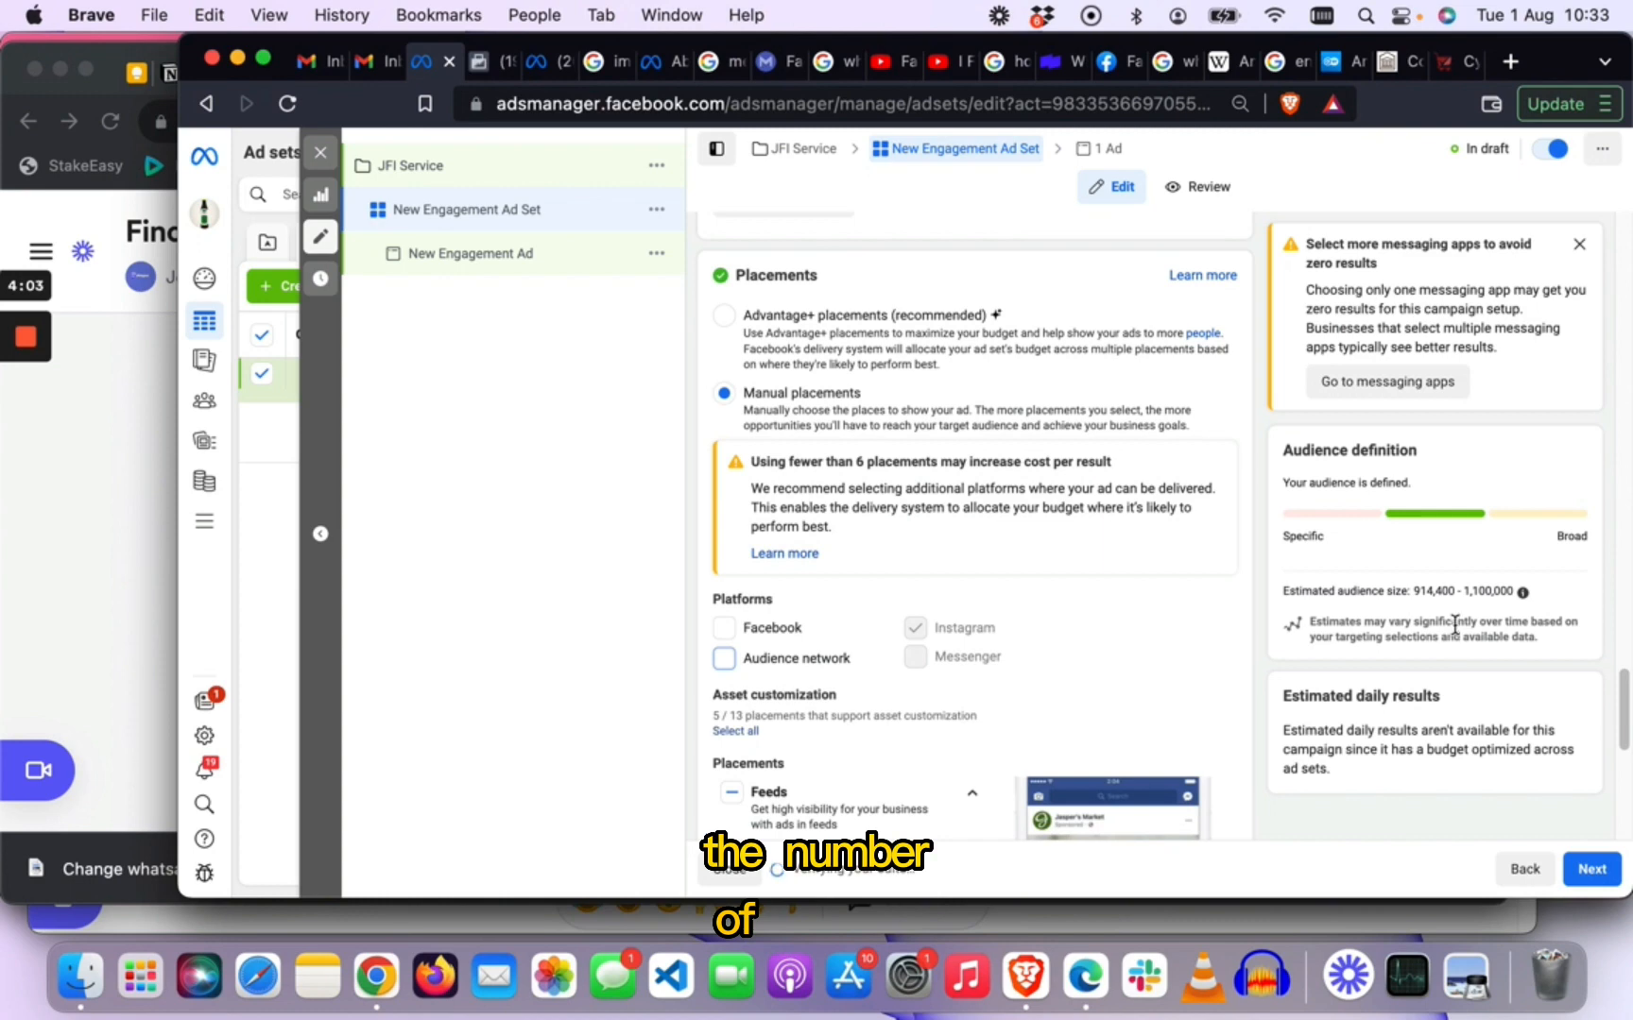
pyautogui.scroll(-1, 1458, 625)
pyautogui.scroll(-6, 973, 649)
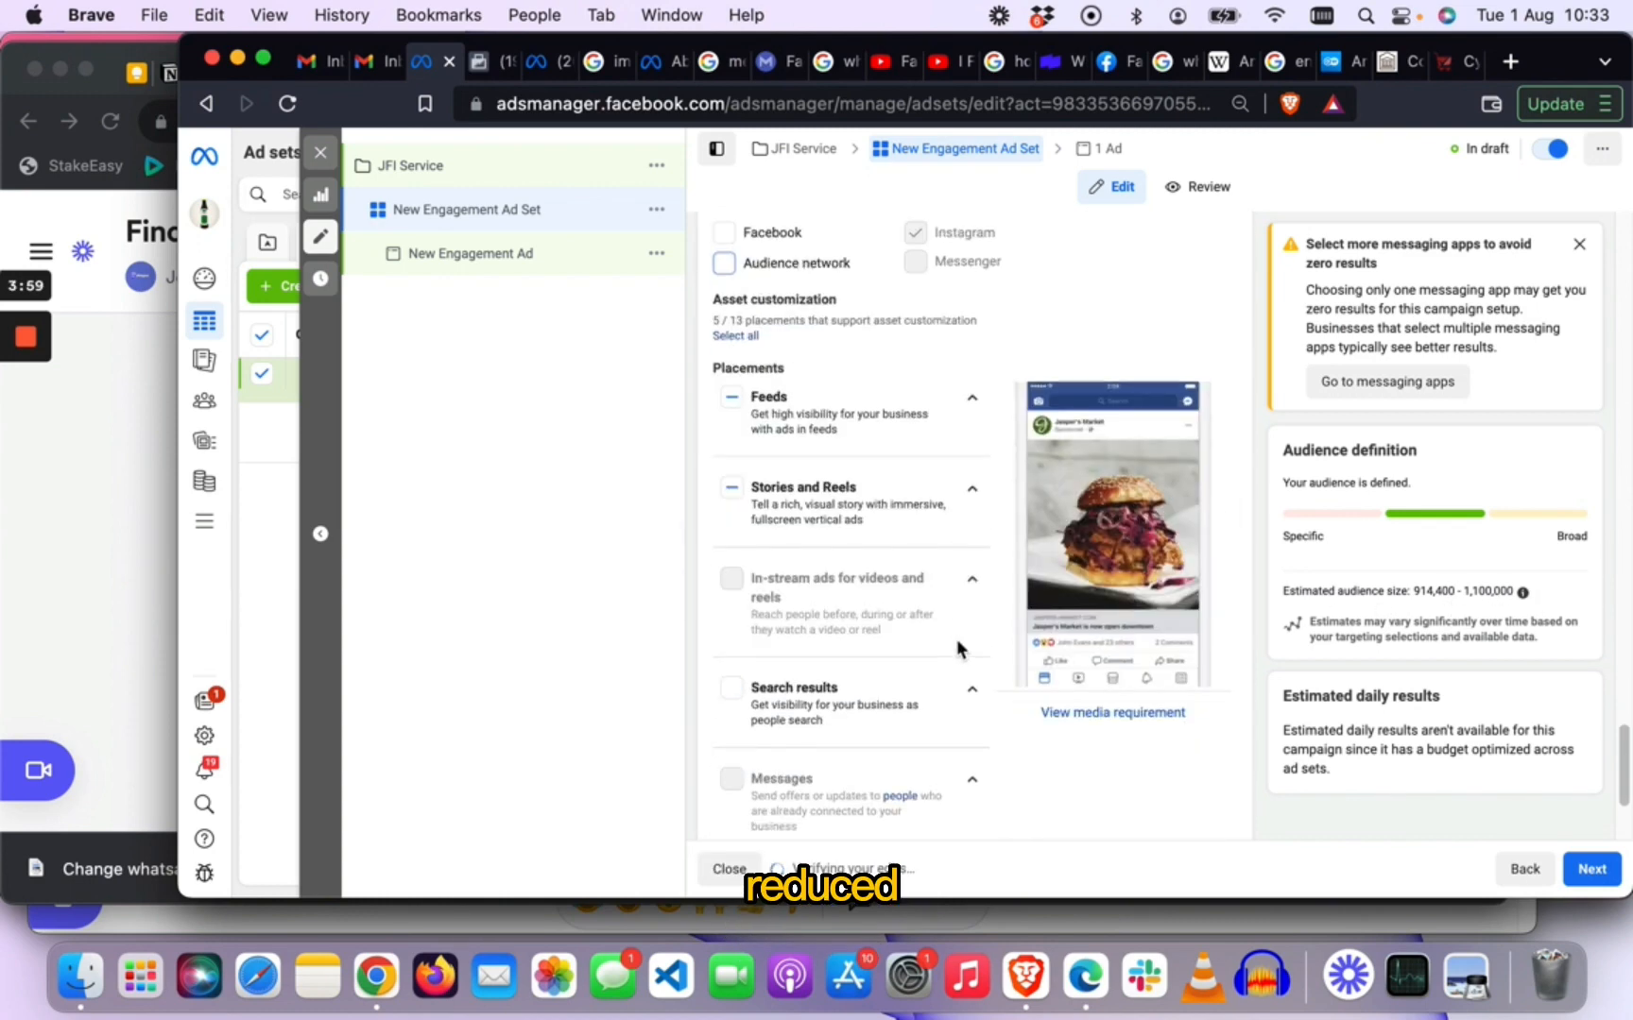
pyautogui.scroll(4, 957, 645)
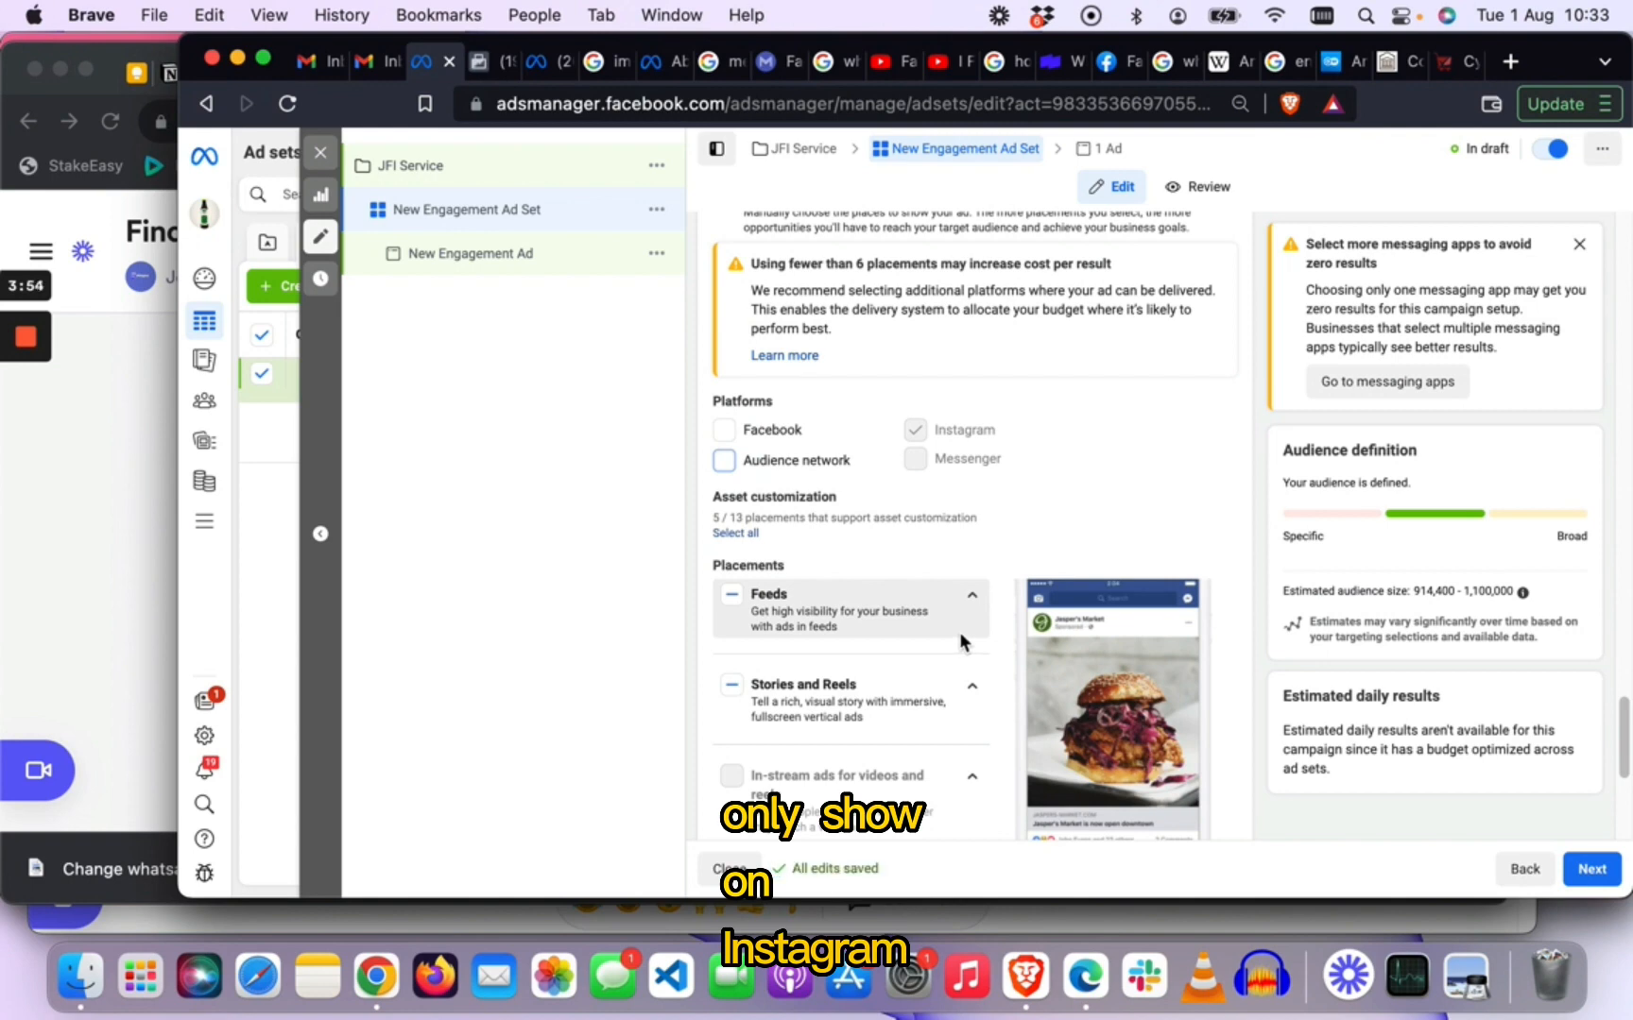
pyautogui.scroll(-1, 960, 643)
pyautogui.scroll(3, 962, 642)
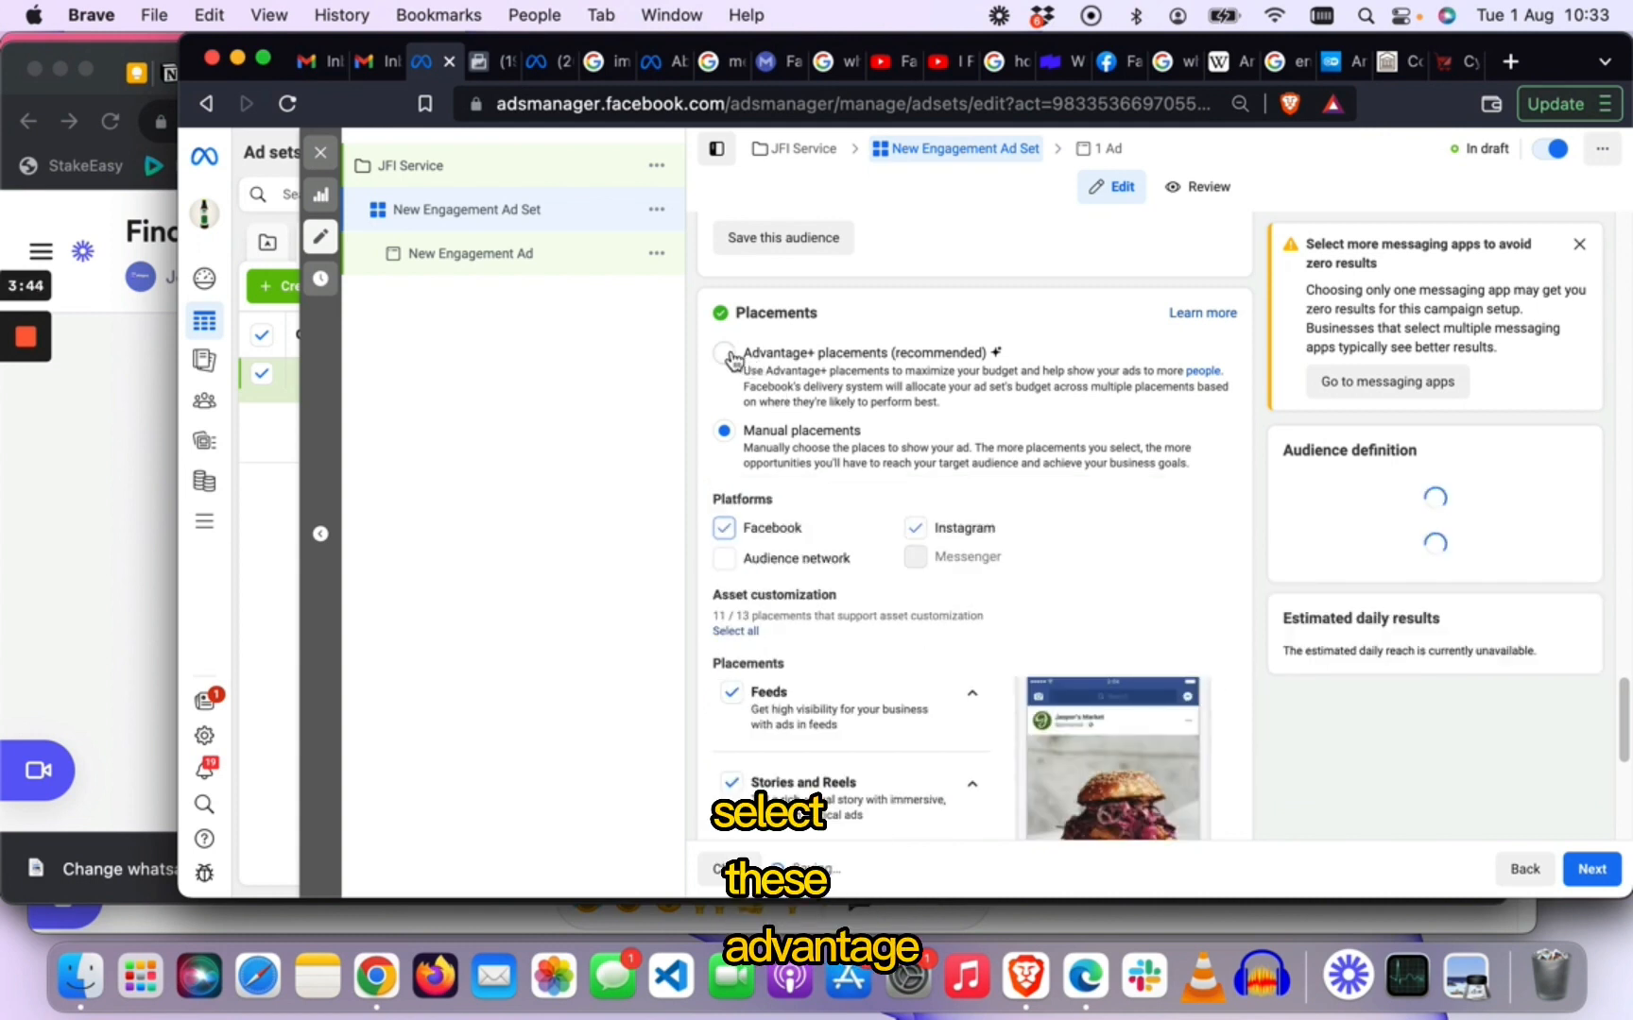
pyautogui.click(726, 354)
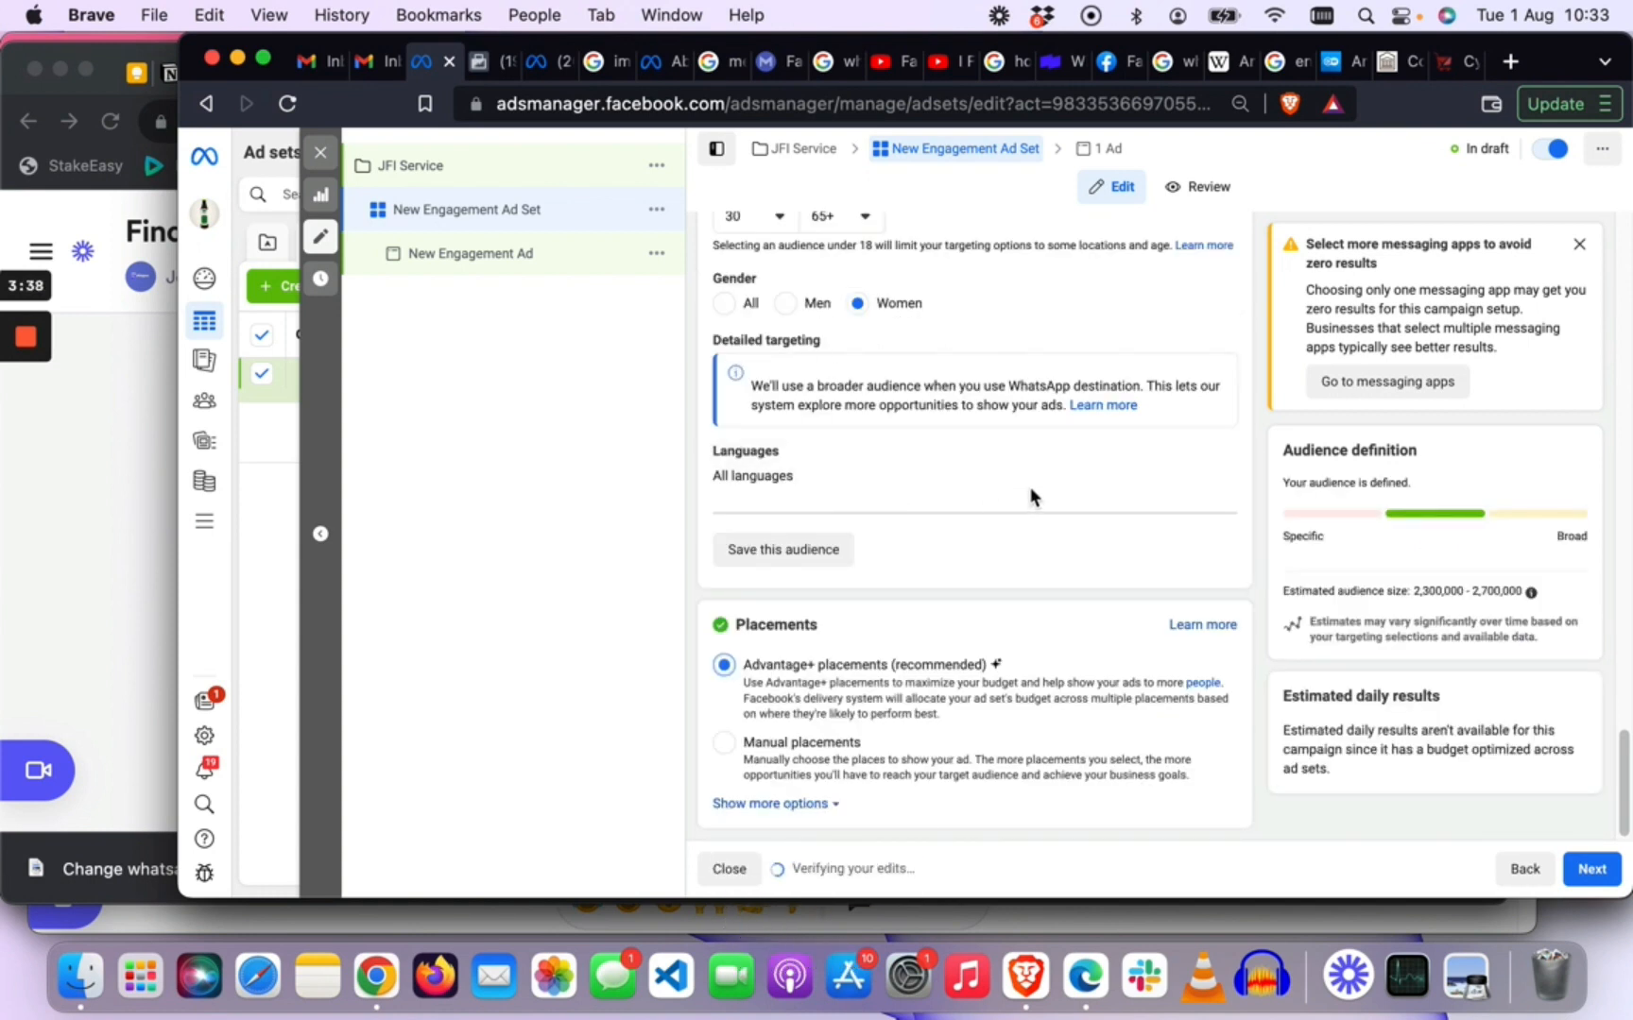
# Rename the ad set to "Broad.".
pyautogui.scroll(15, 867, 431)
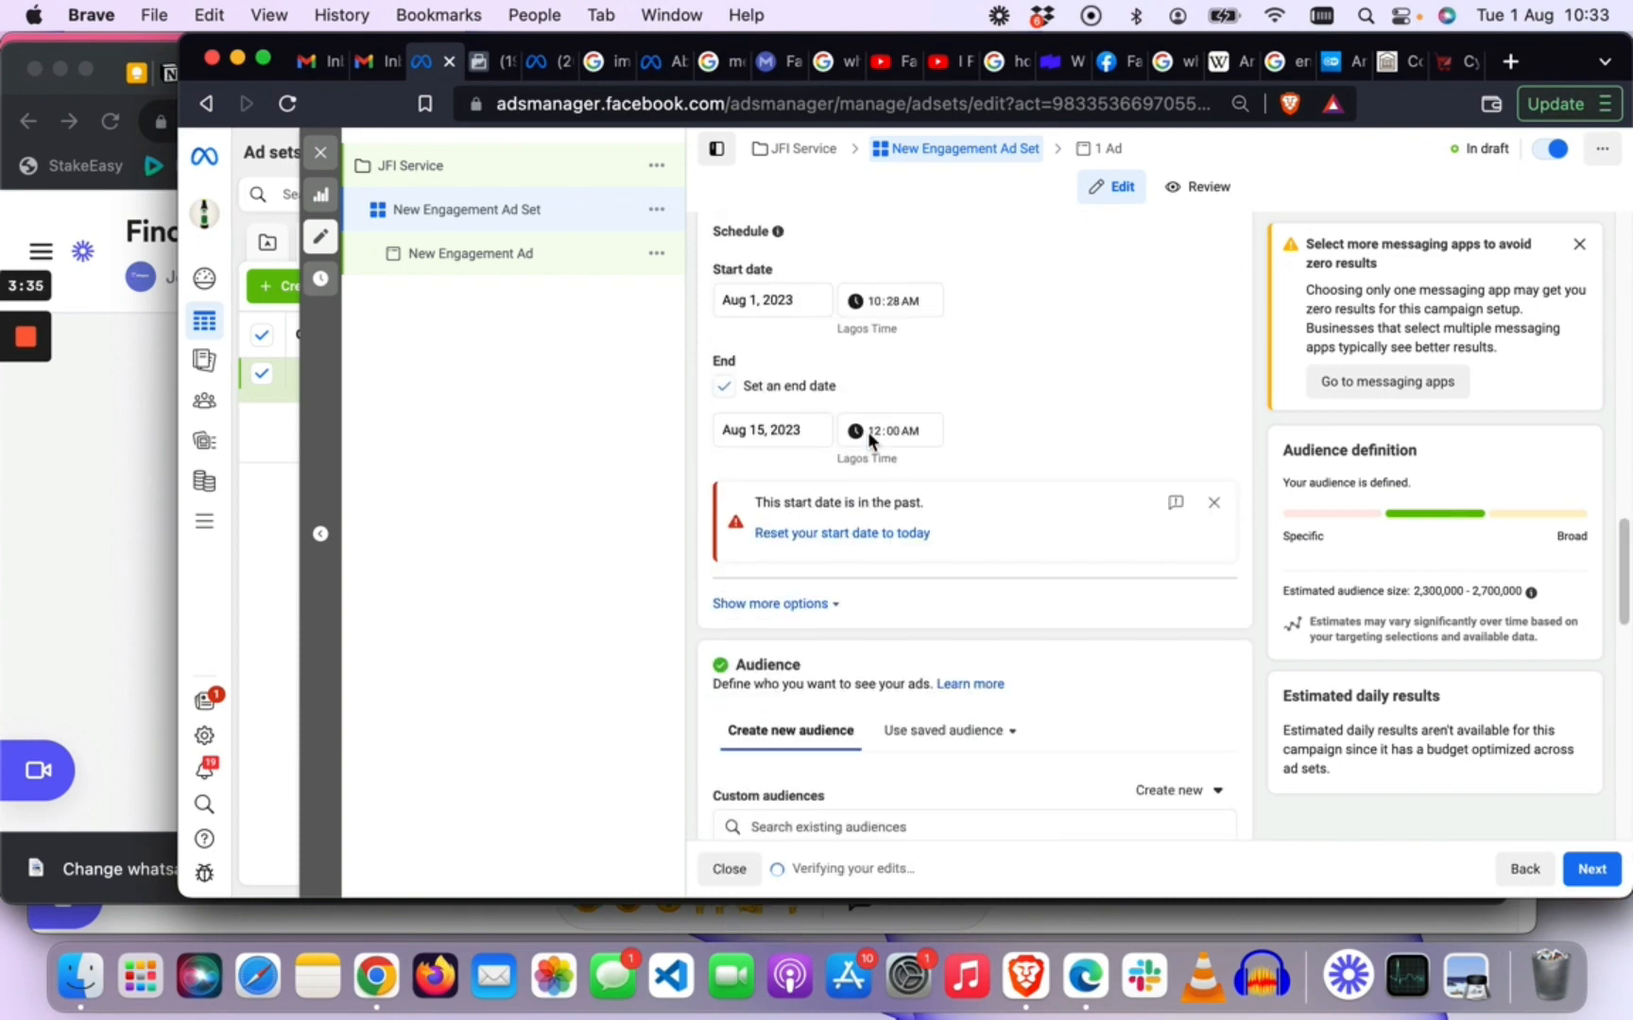
pyautogui.scroll(-5, 867, 431)
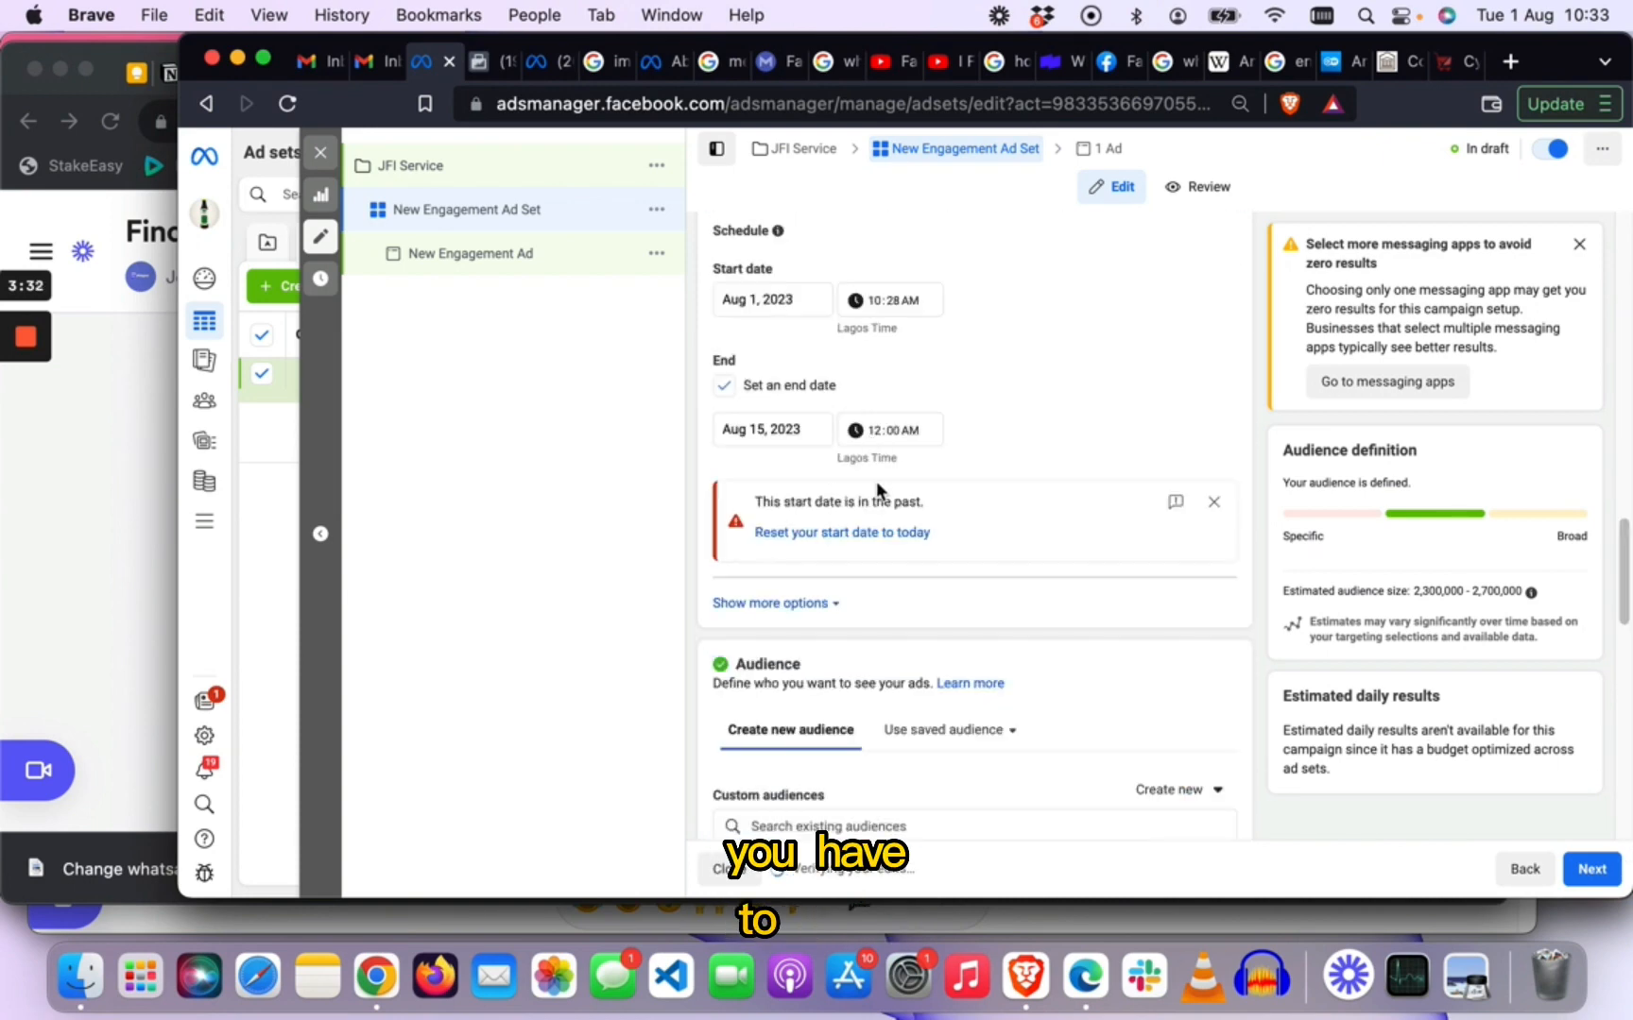
pyautogui.scroll(10, 875, 485)
pyautogui.click(900, 293)
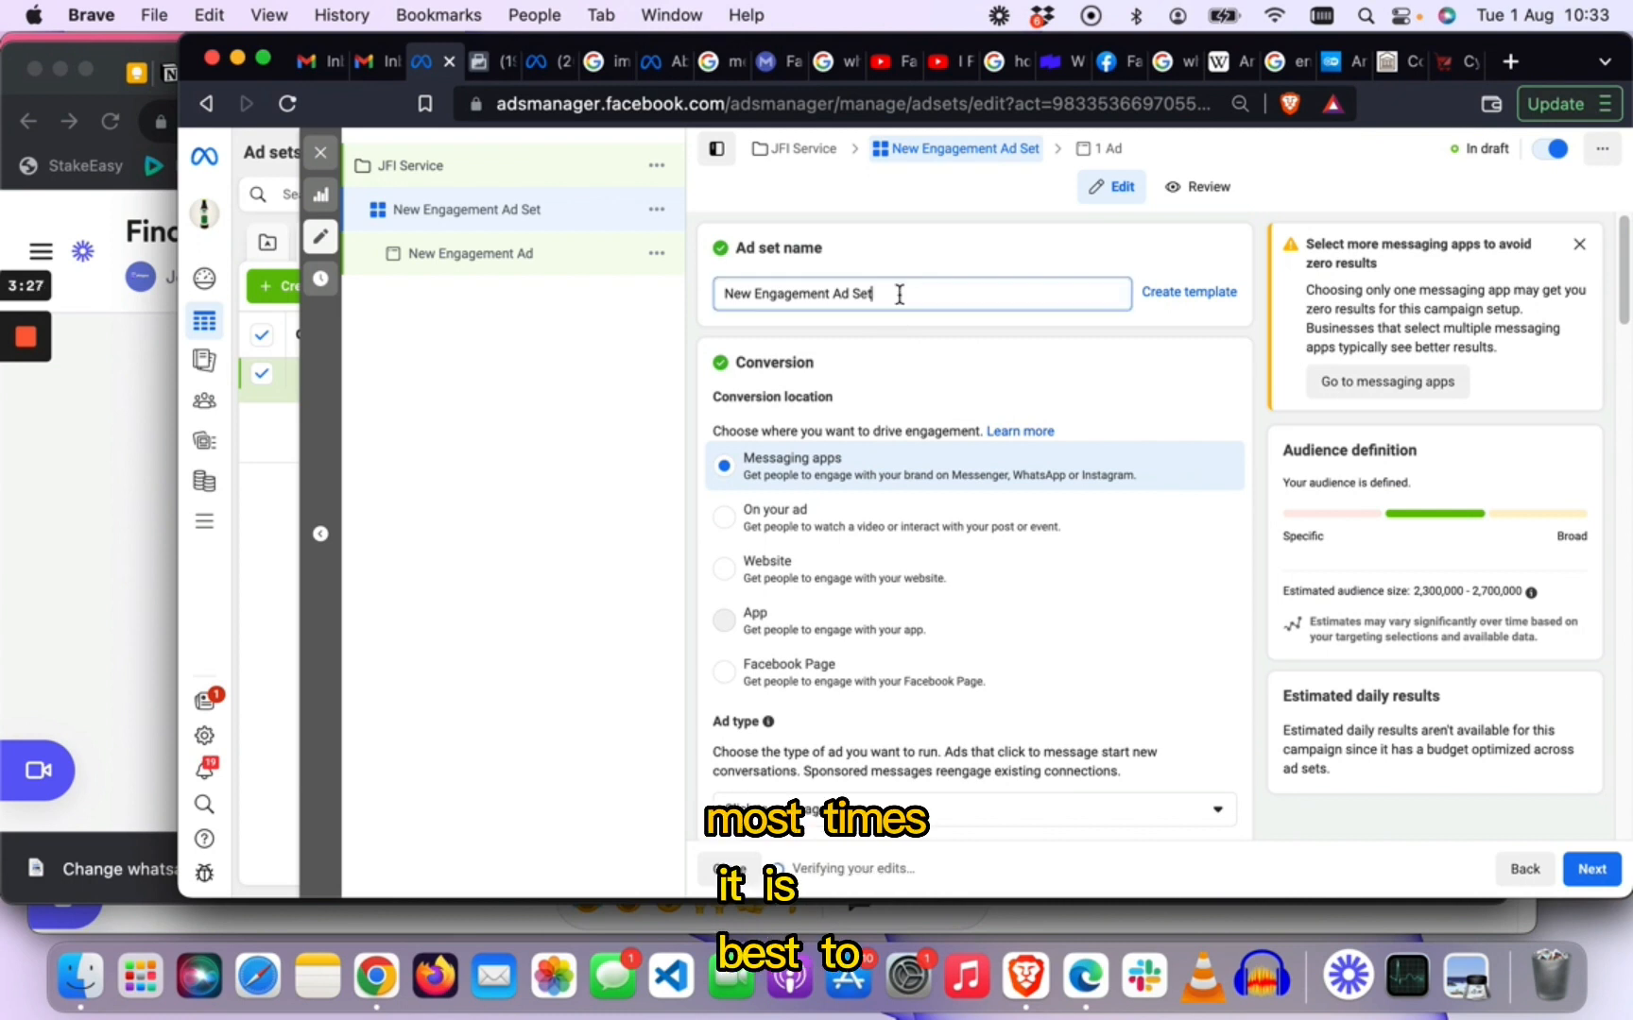
pyautogui.moveTo(871, 294); pyautogui.dragTo(724, 288)
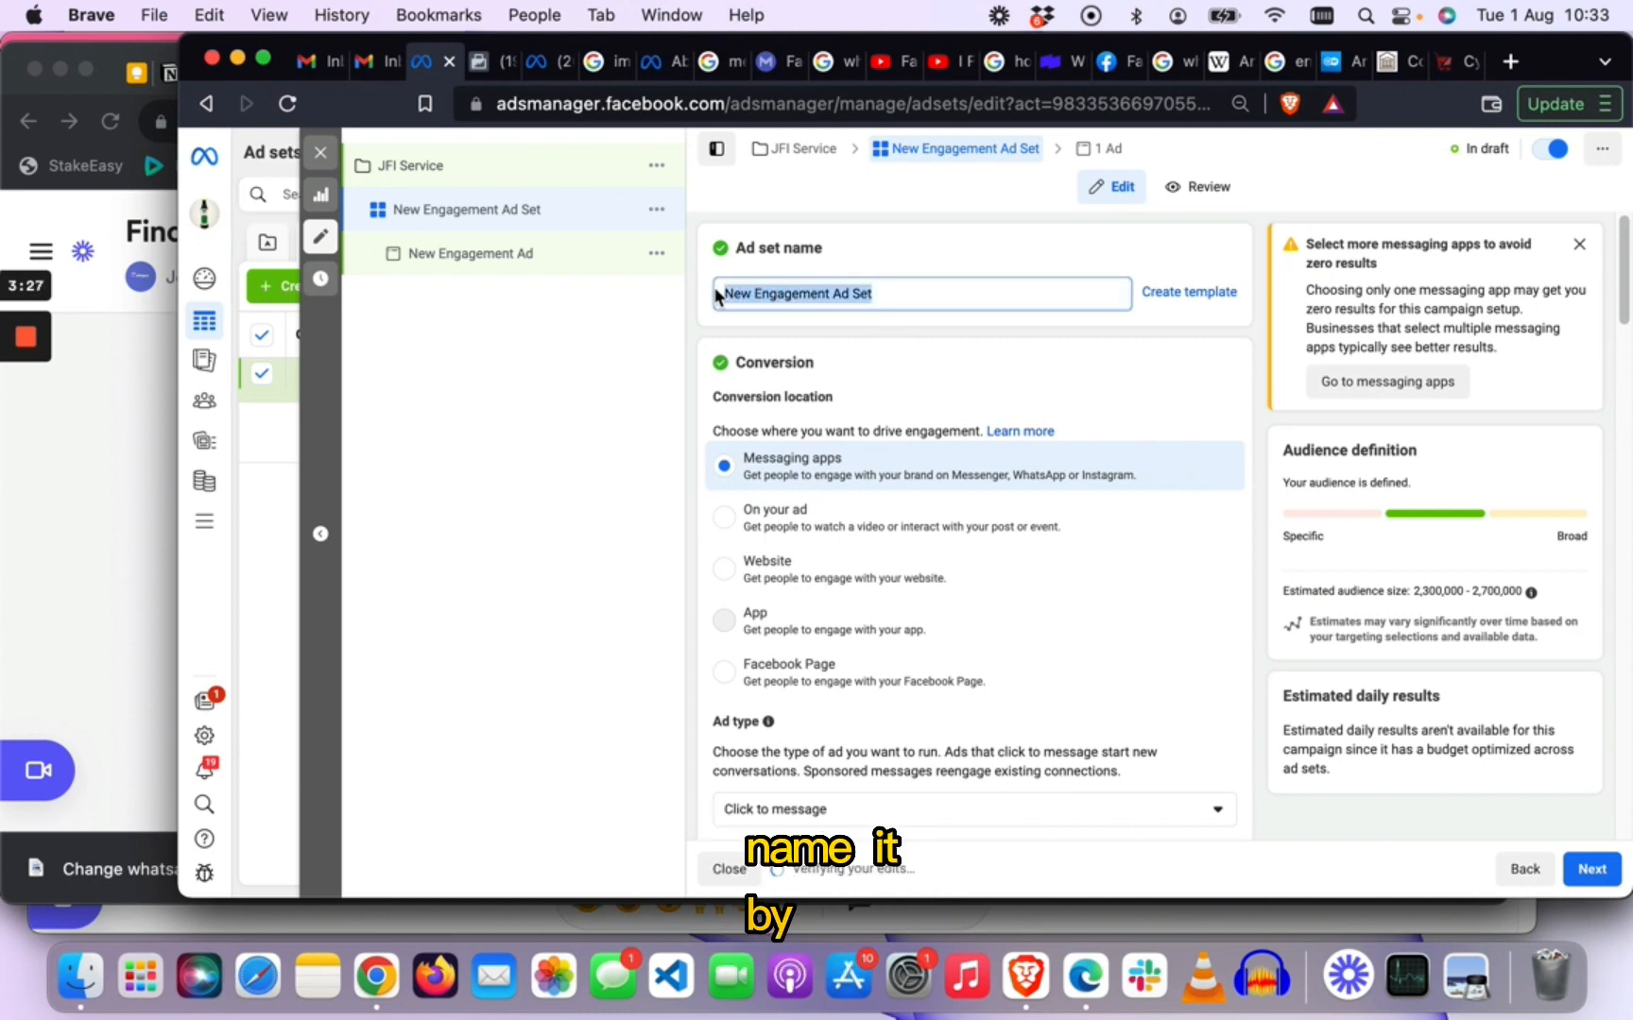
pyautogui.write('Br')
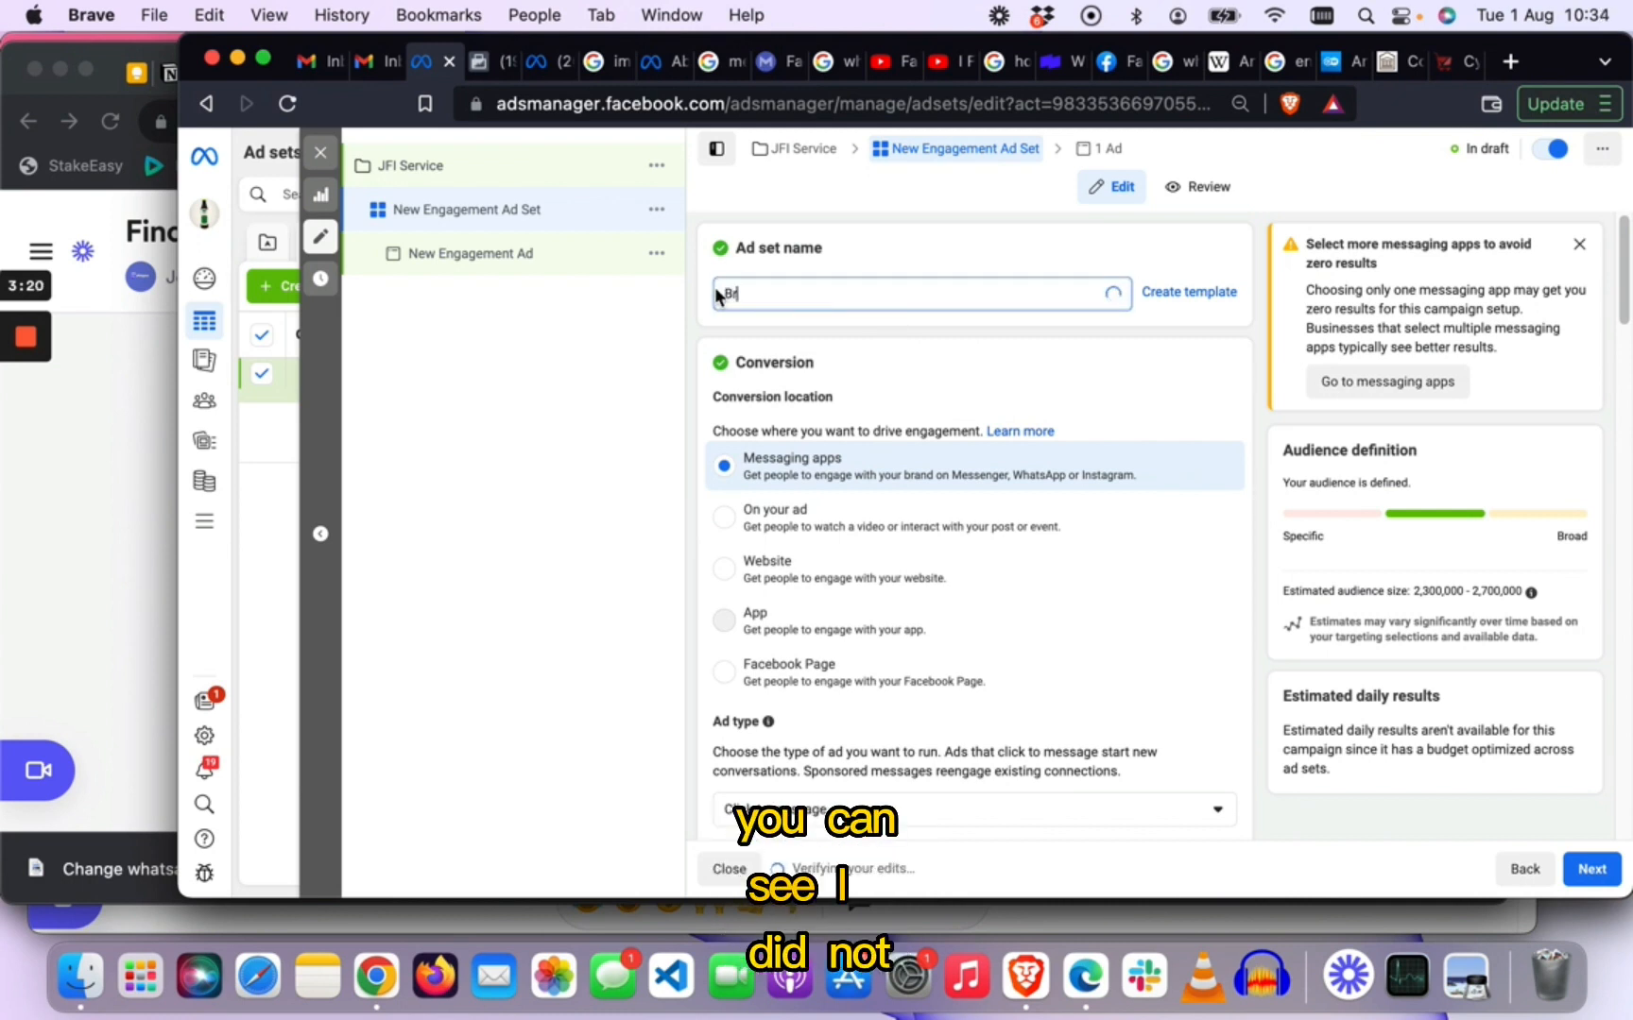
pyautogui.write('add')
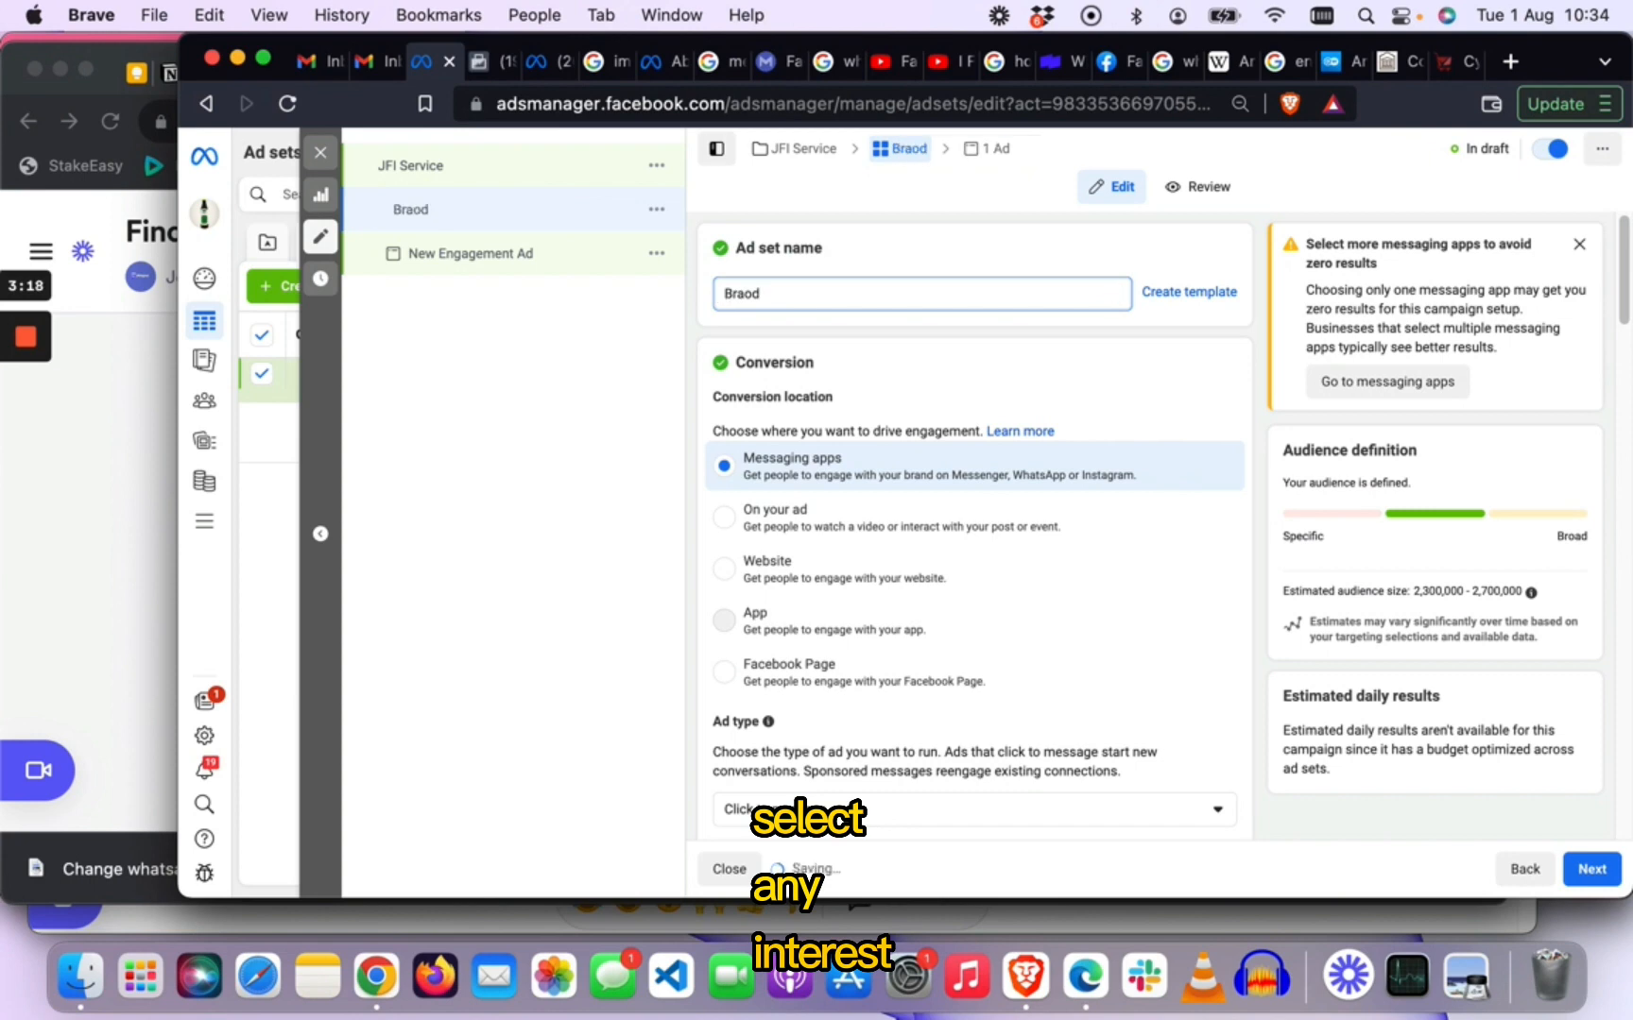
pyautogui.press('BackSpace')
pyautogui.press('BackSpace')
pyautogui.press('BackSpace')
pyautogui.write('oad')
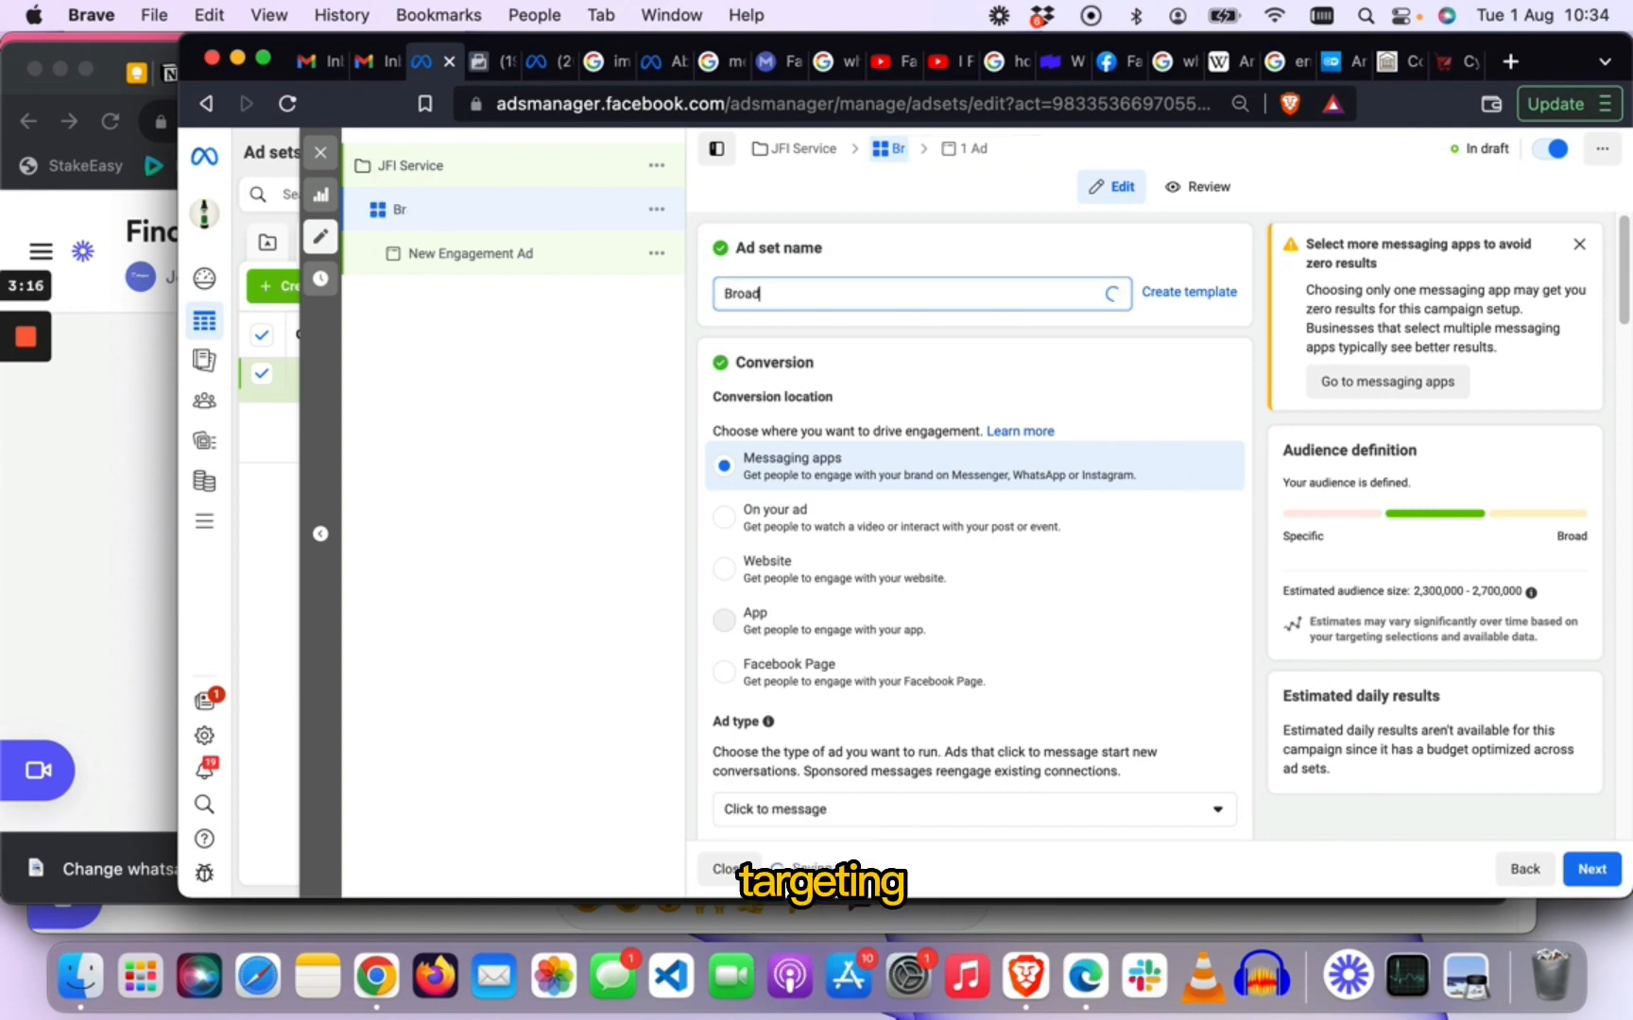
pyautogui.write('.')
# Proceed from the ad set to its ad and change the ad setup to Use existing post.
pyautogui.scroll(-10, 941, 515)
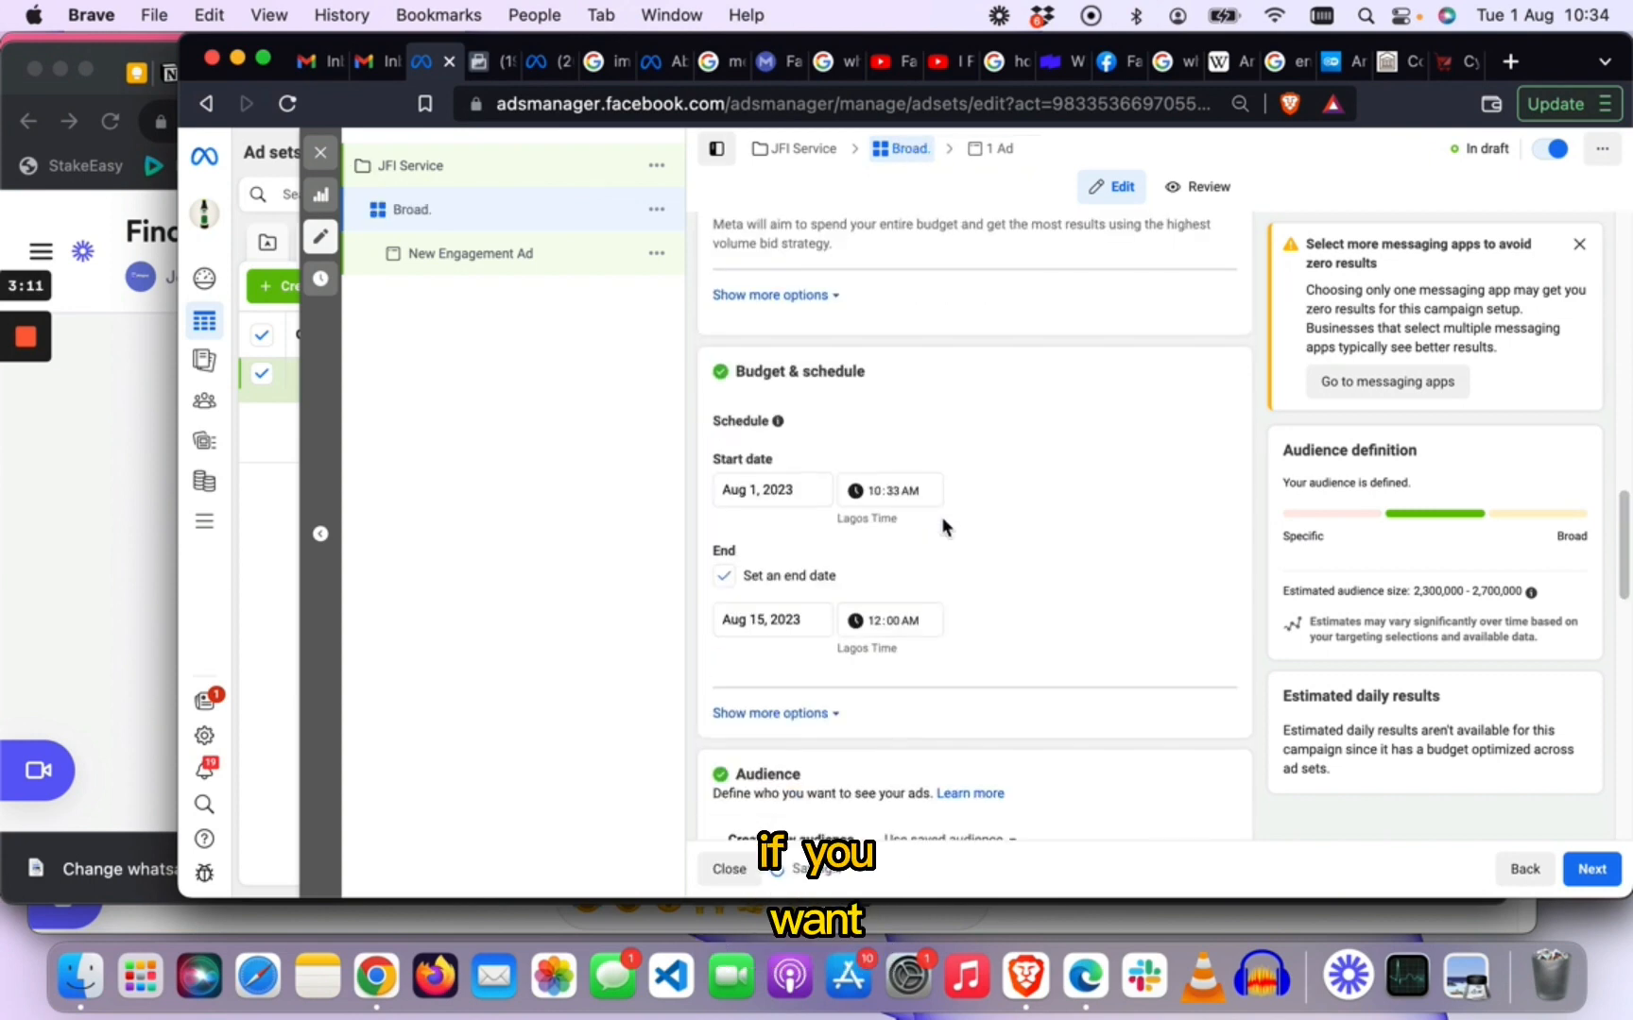
pyautogui.scroll(-8, 943, 525)
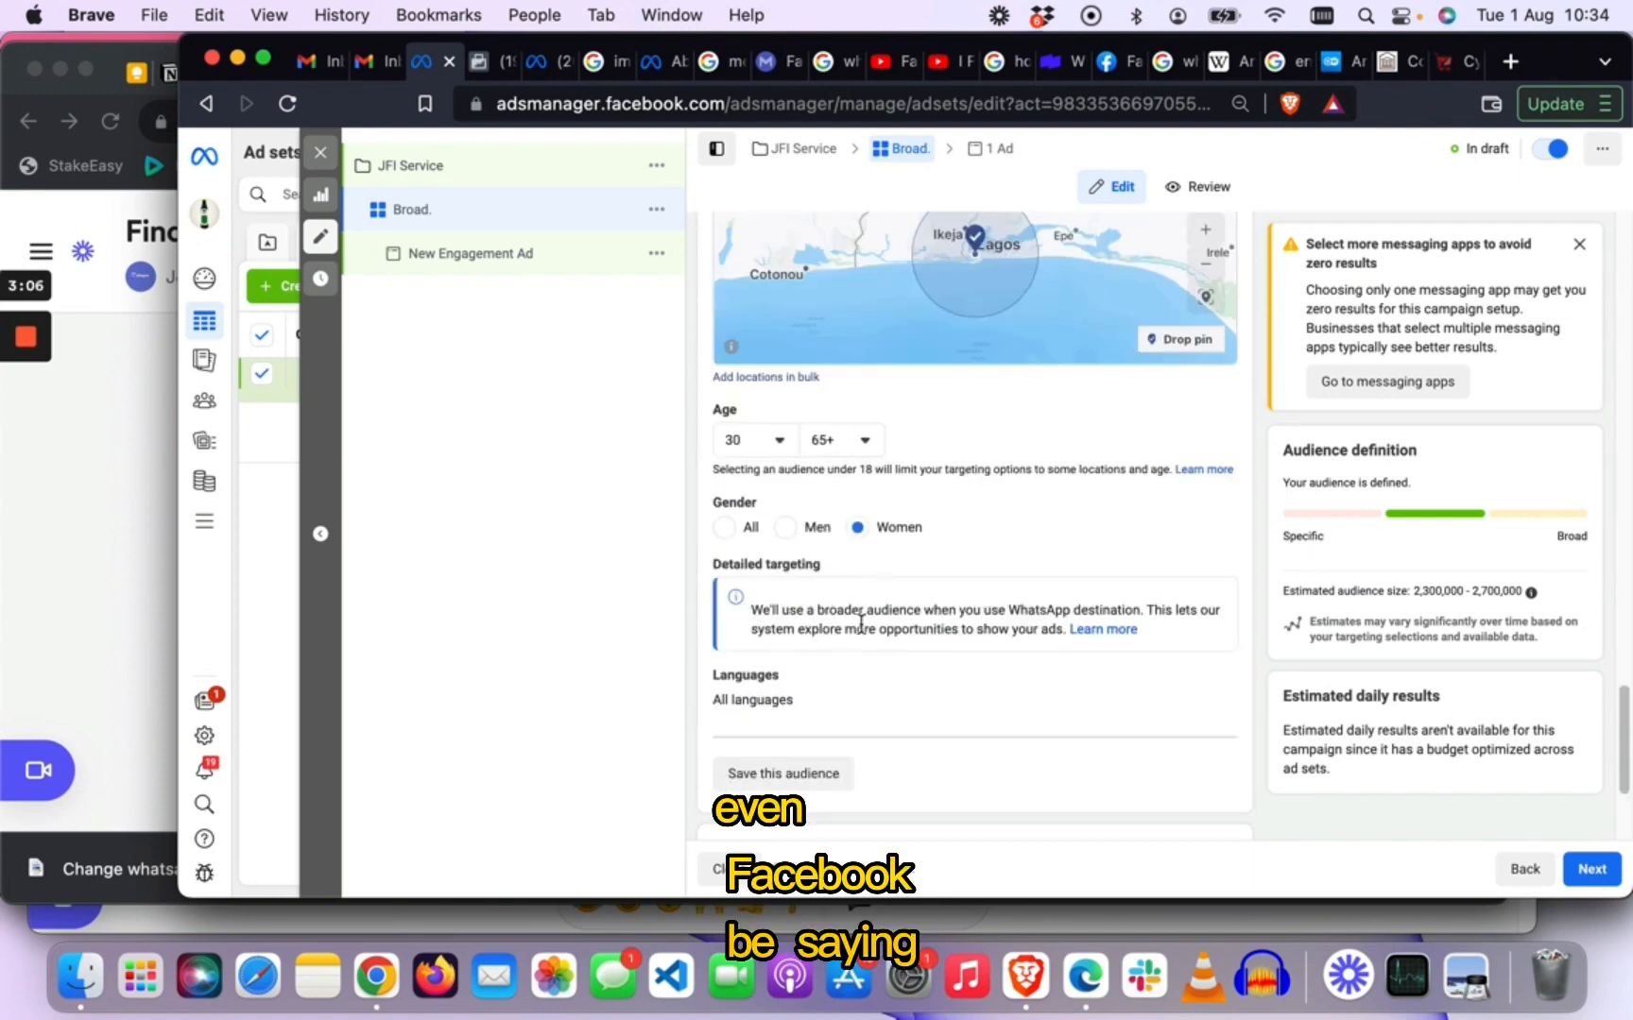
pyautogui.scroll(-3, 938, 626)
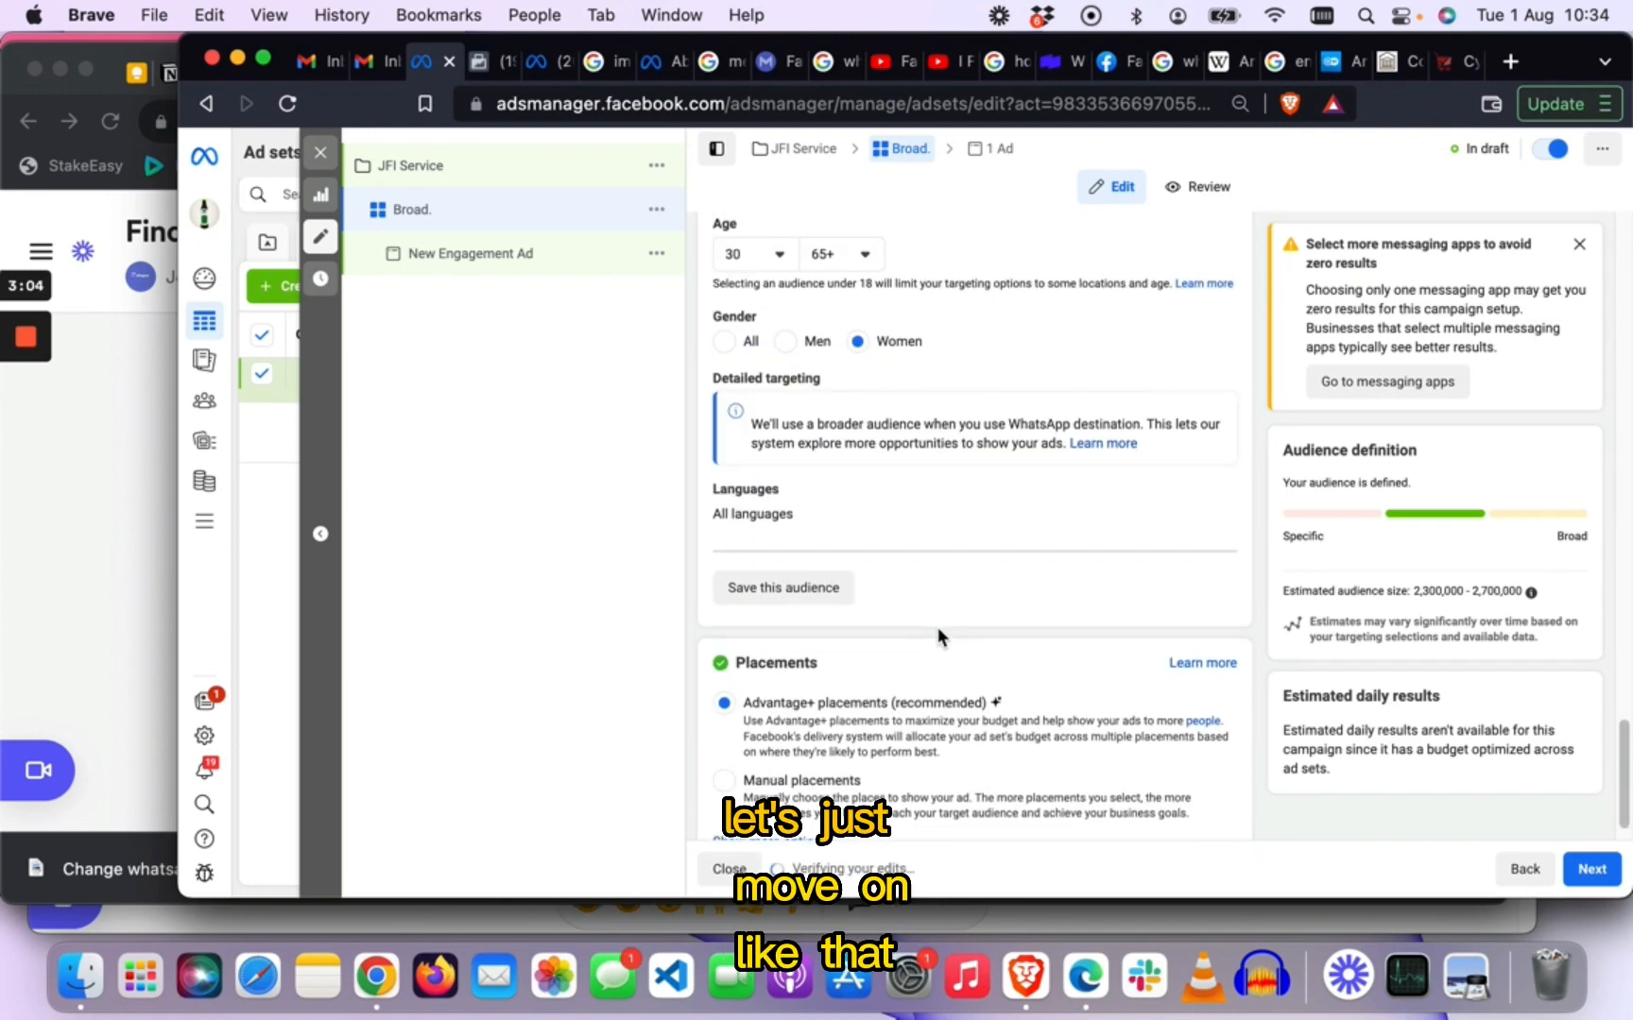
pyautogui.click(1593, 871)
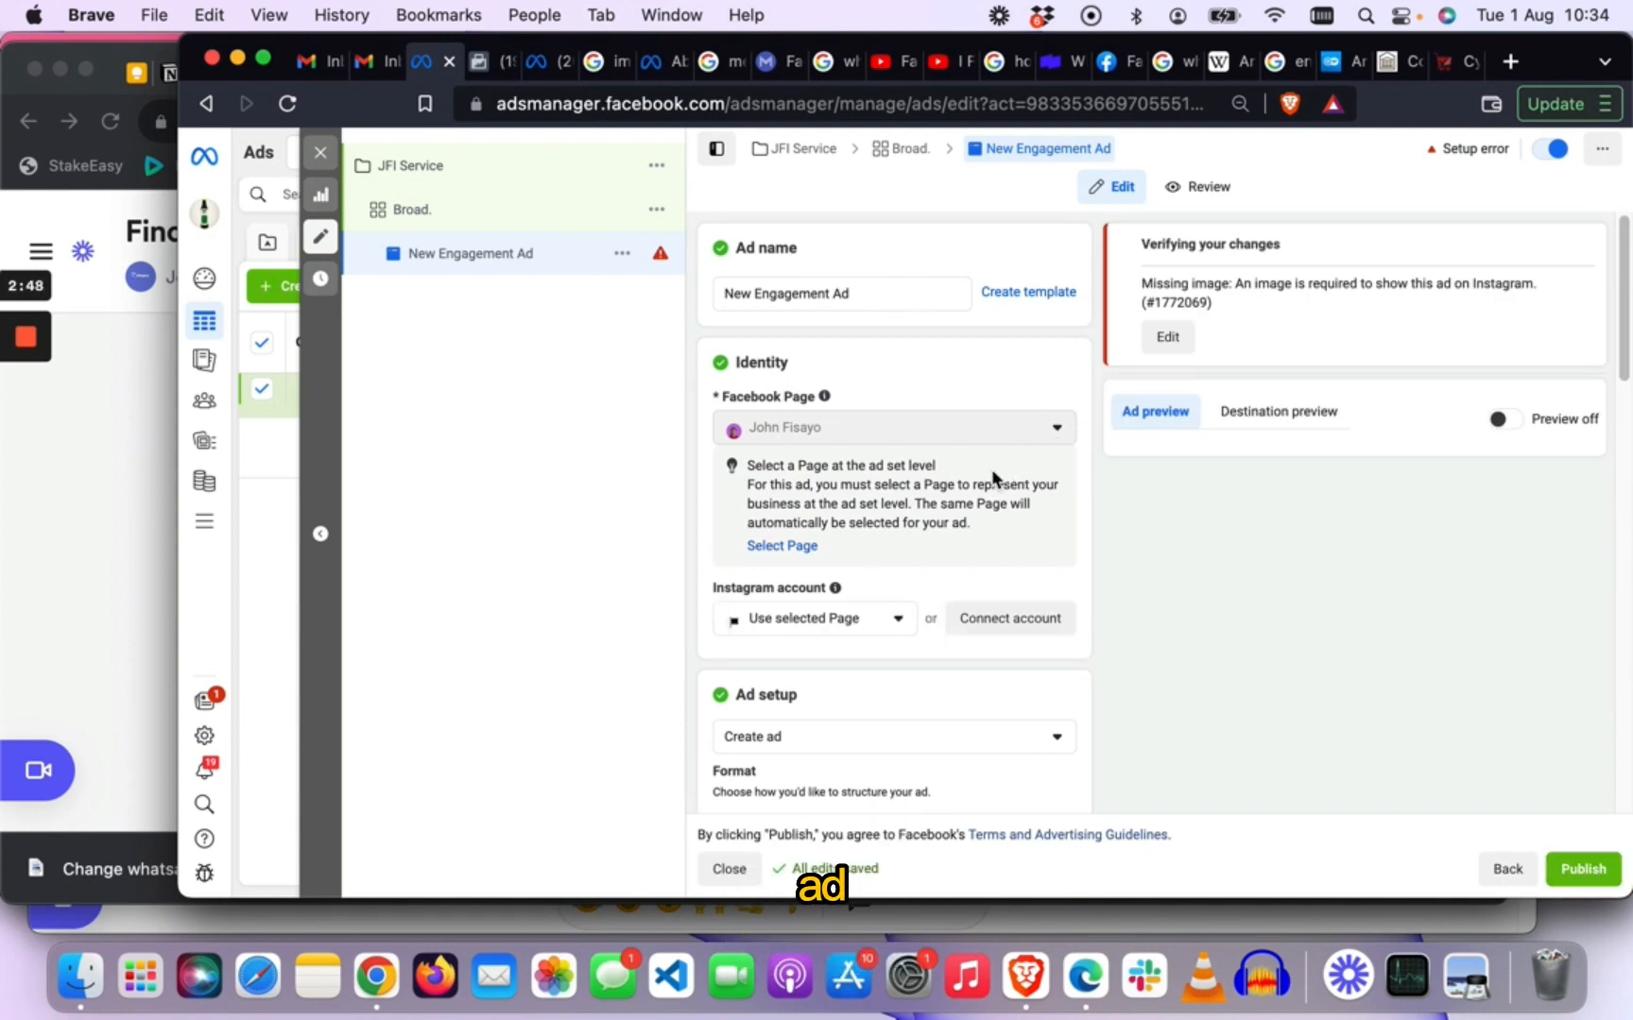
pyautogui.scroll(-3, 991, 467)
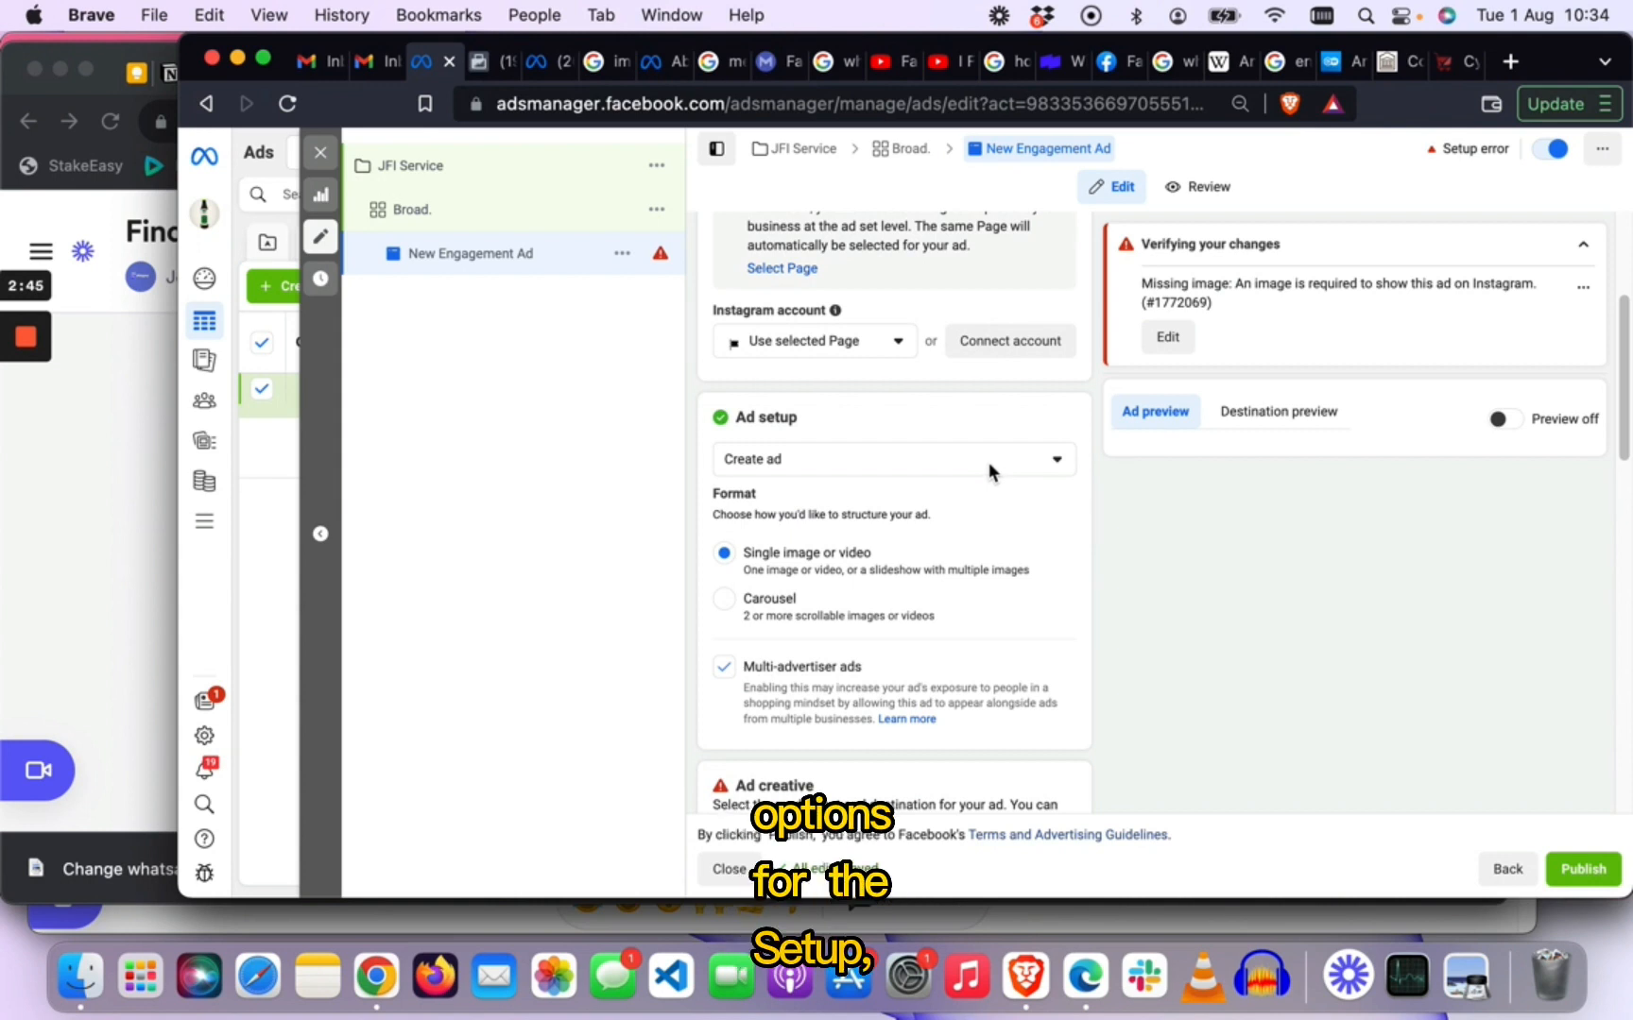
pyautogui.click(922, 461)
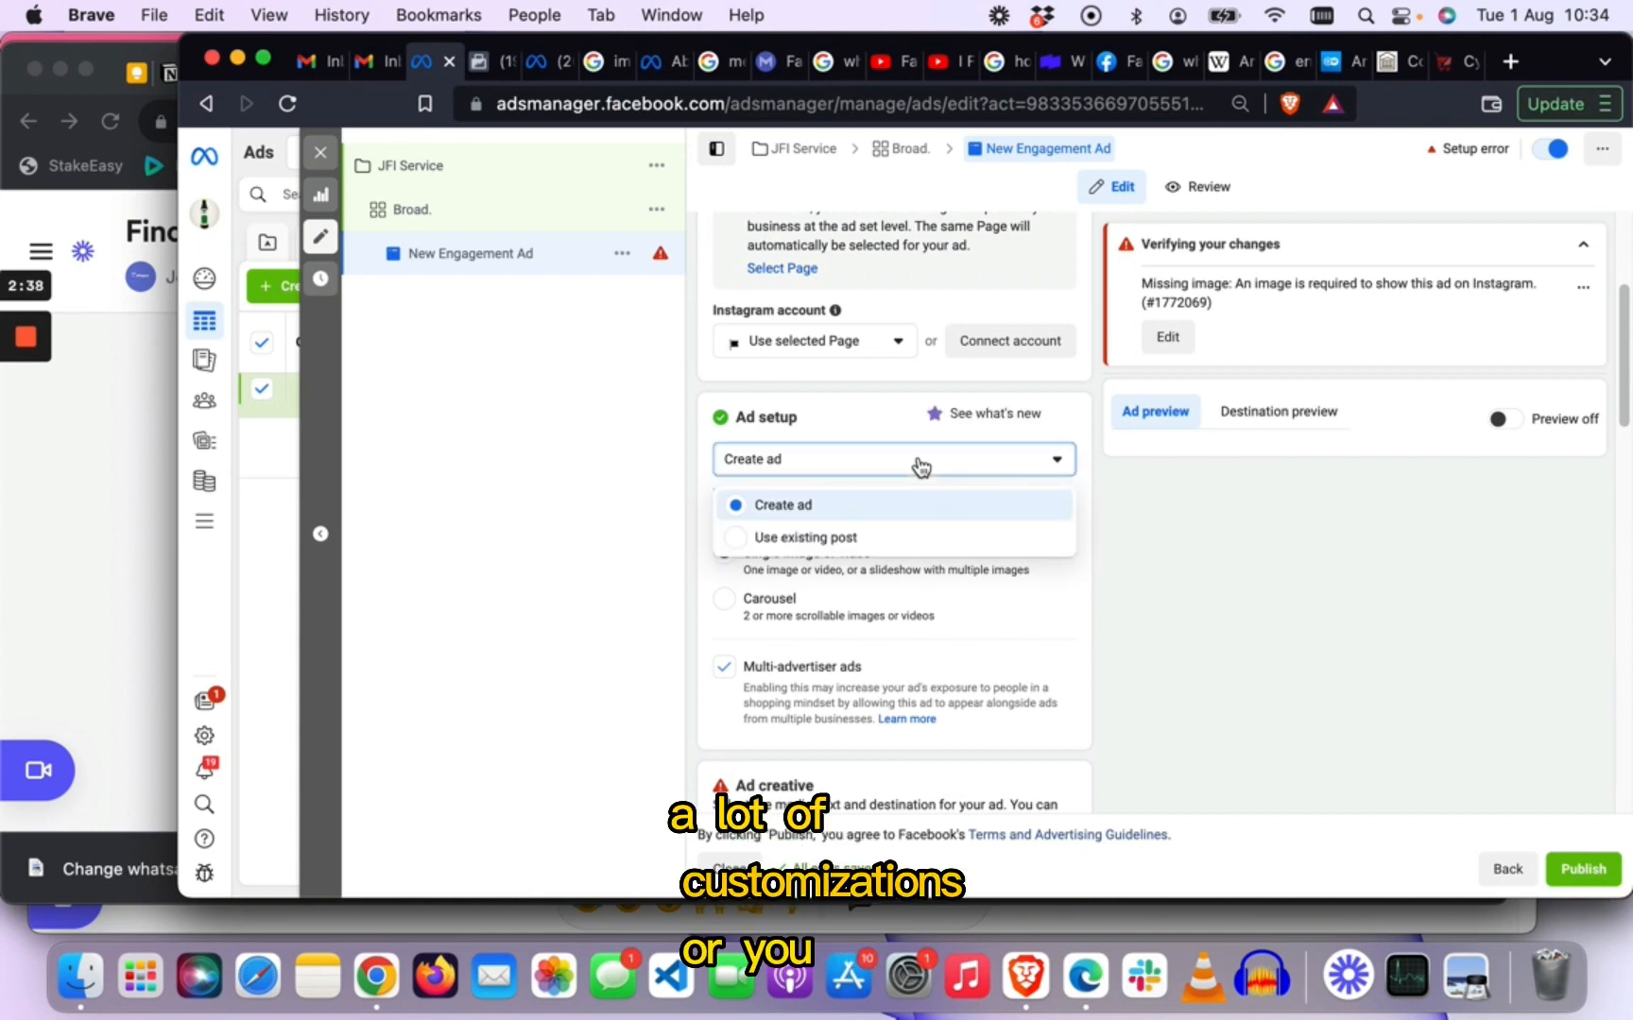
pyautogui.click(833, 538)
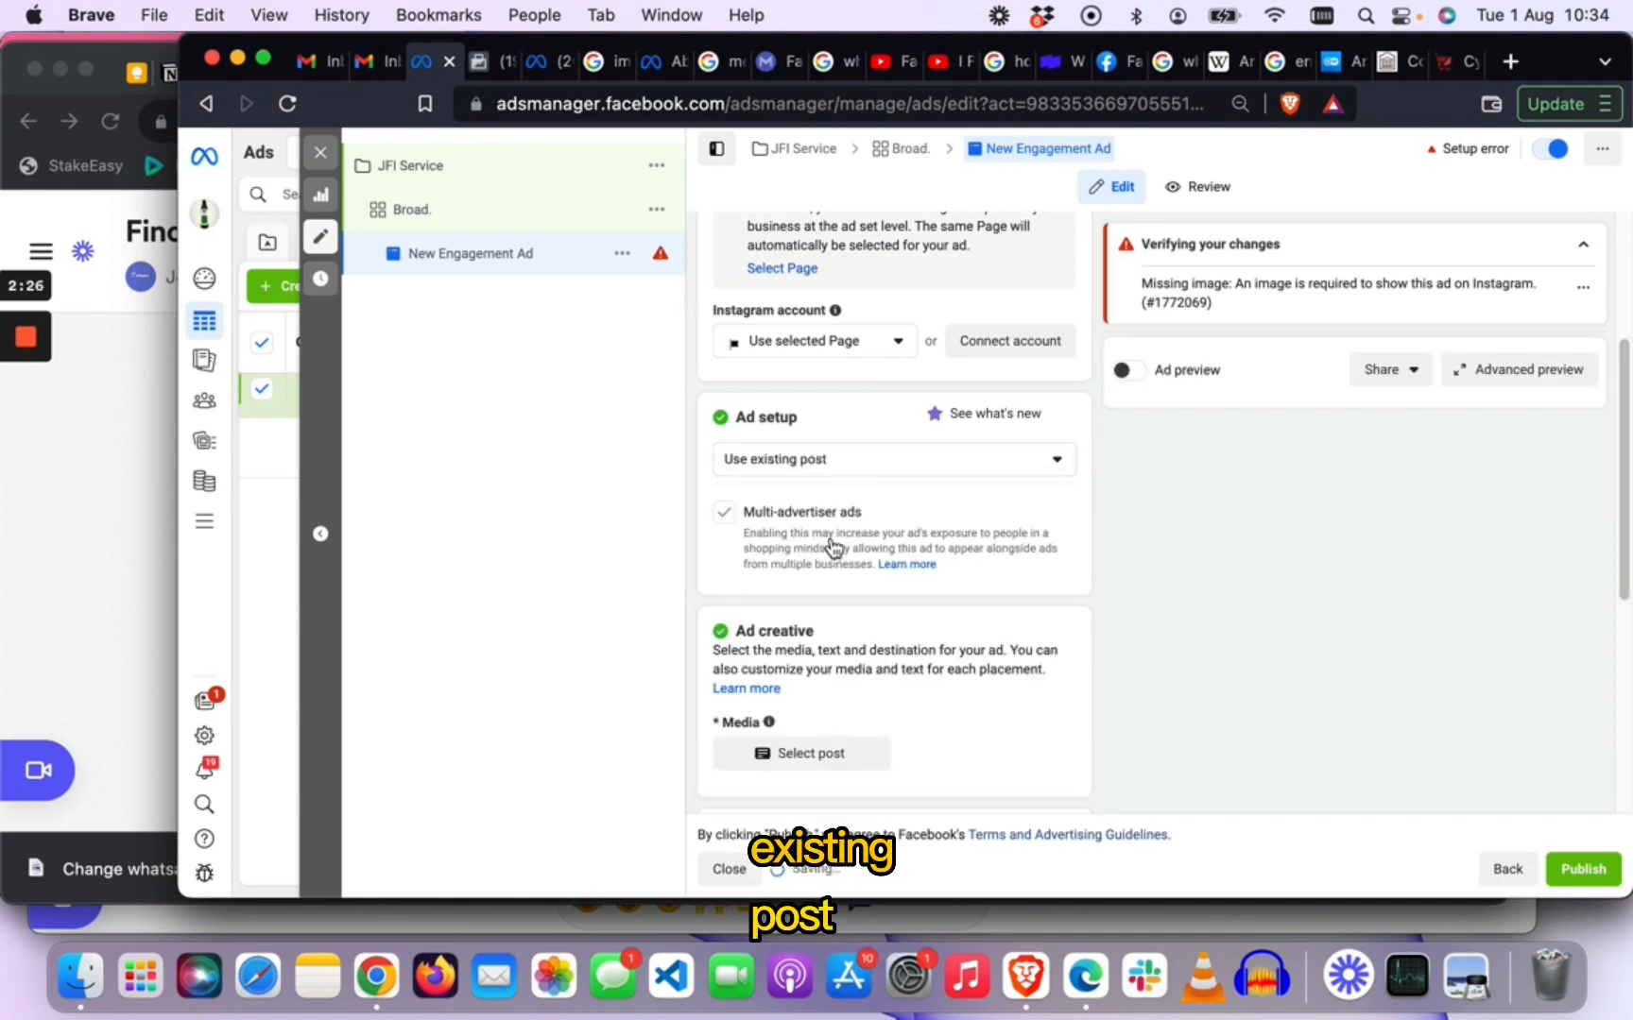
# Select the Jul 3, 2023 Facebook video post "Don't sleep on Facebook and Instagr..." with 12 likes as the ad's existing post.
pyautogui.scroll(-2, 832, 548)
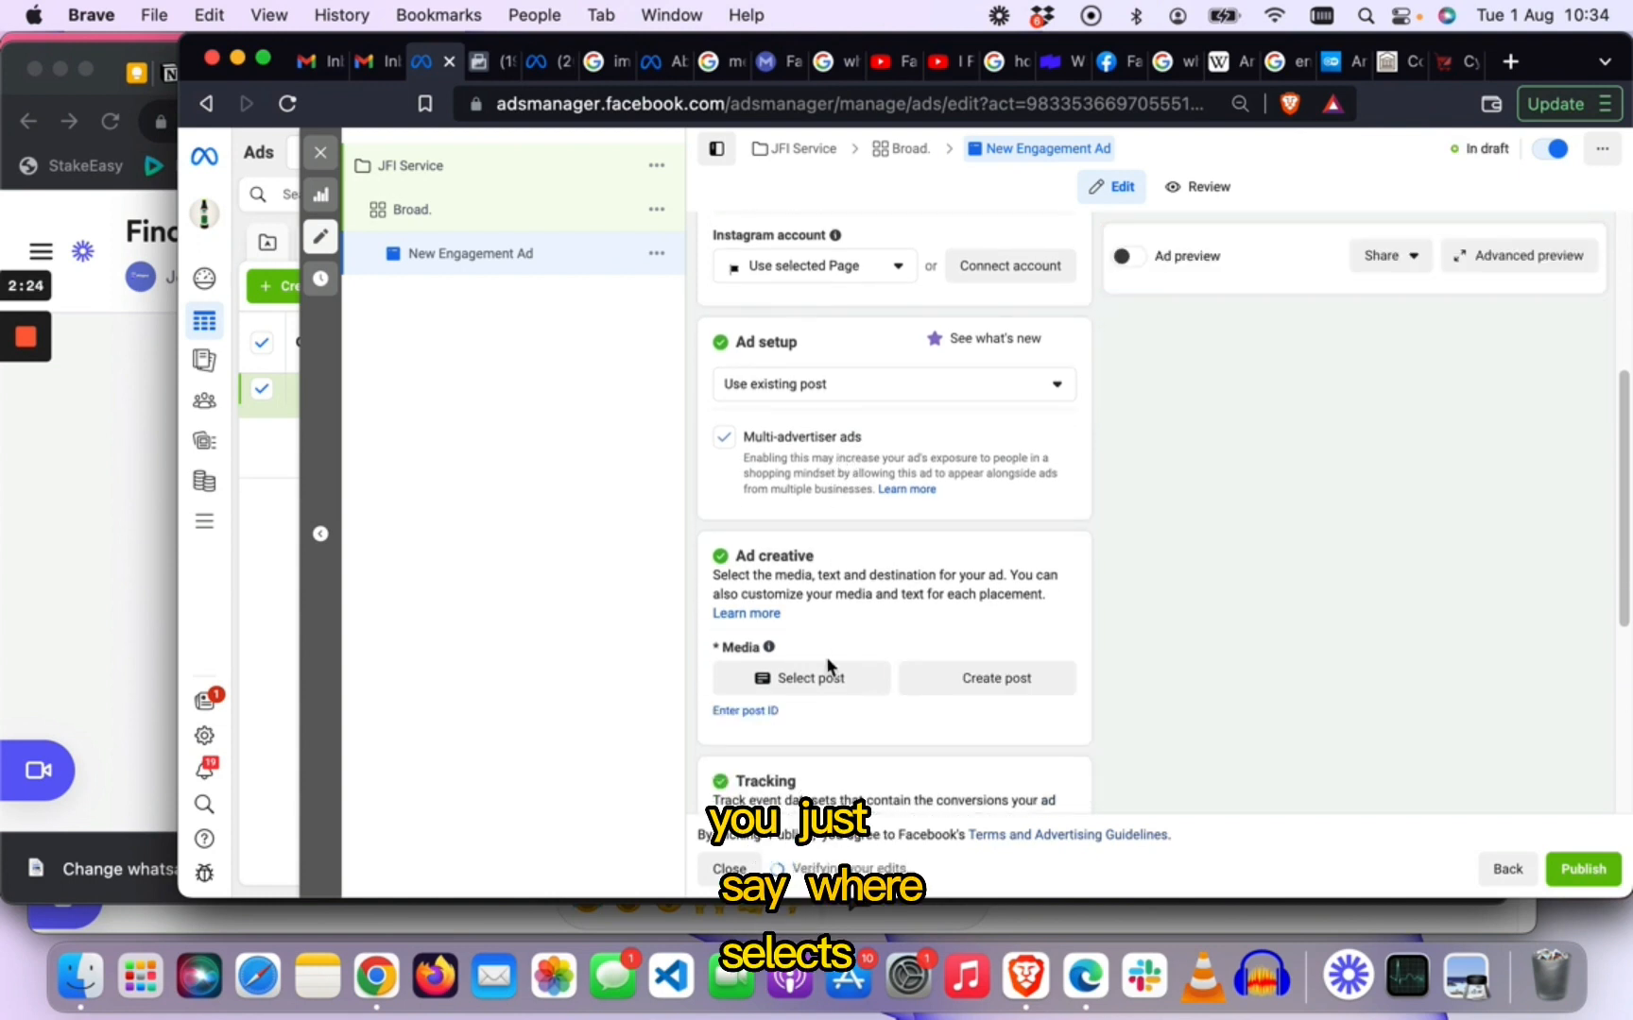
pyautogui.click(812, 691)
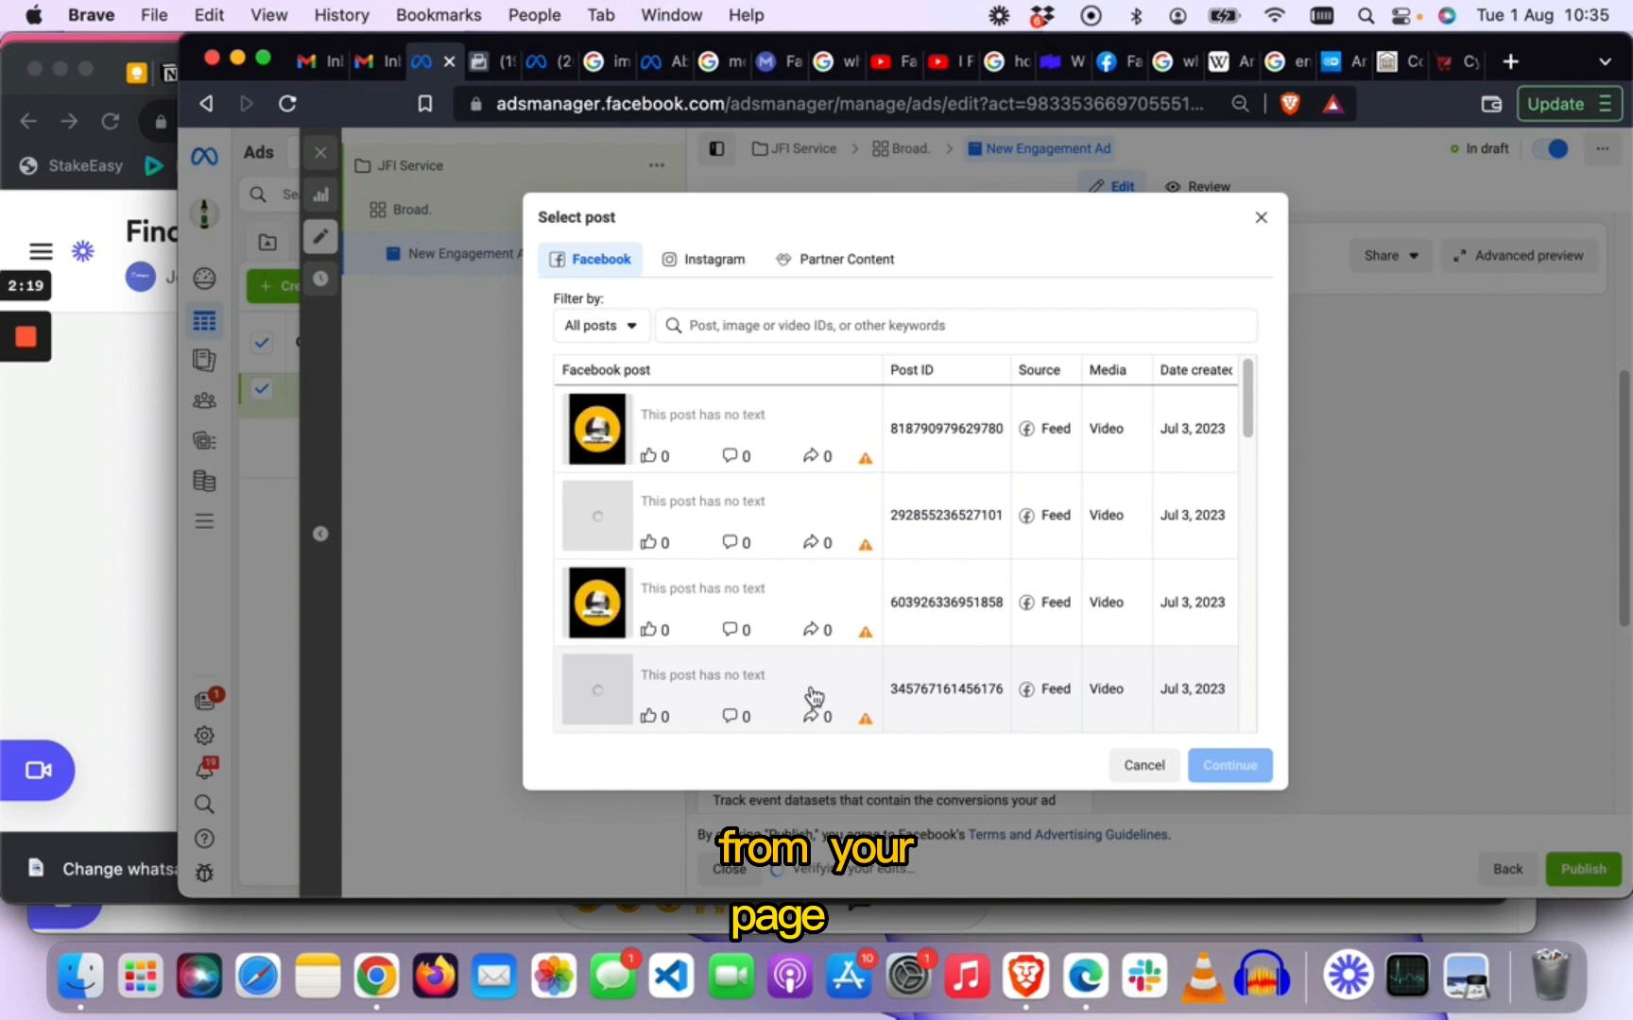
pyautogui.scroll(-3, 798, 576)
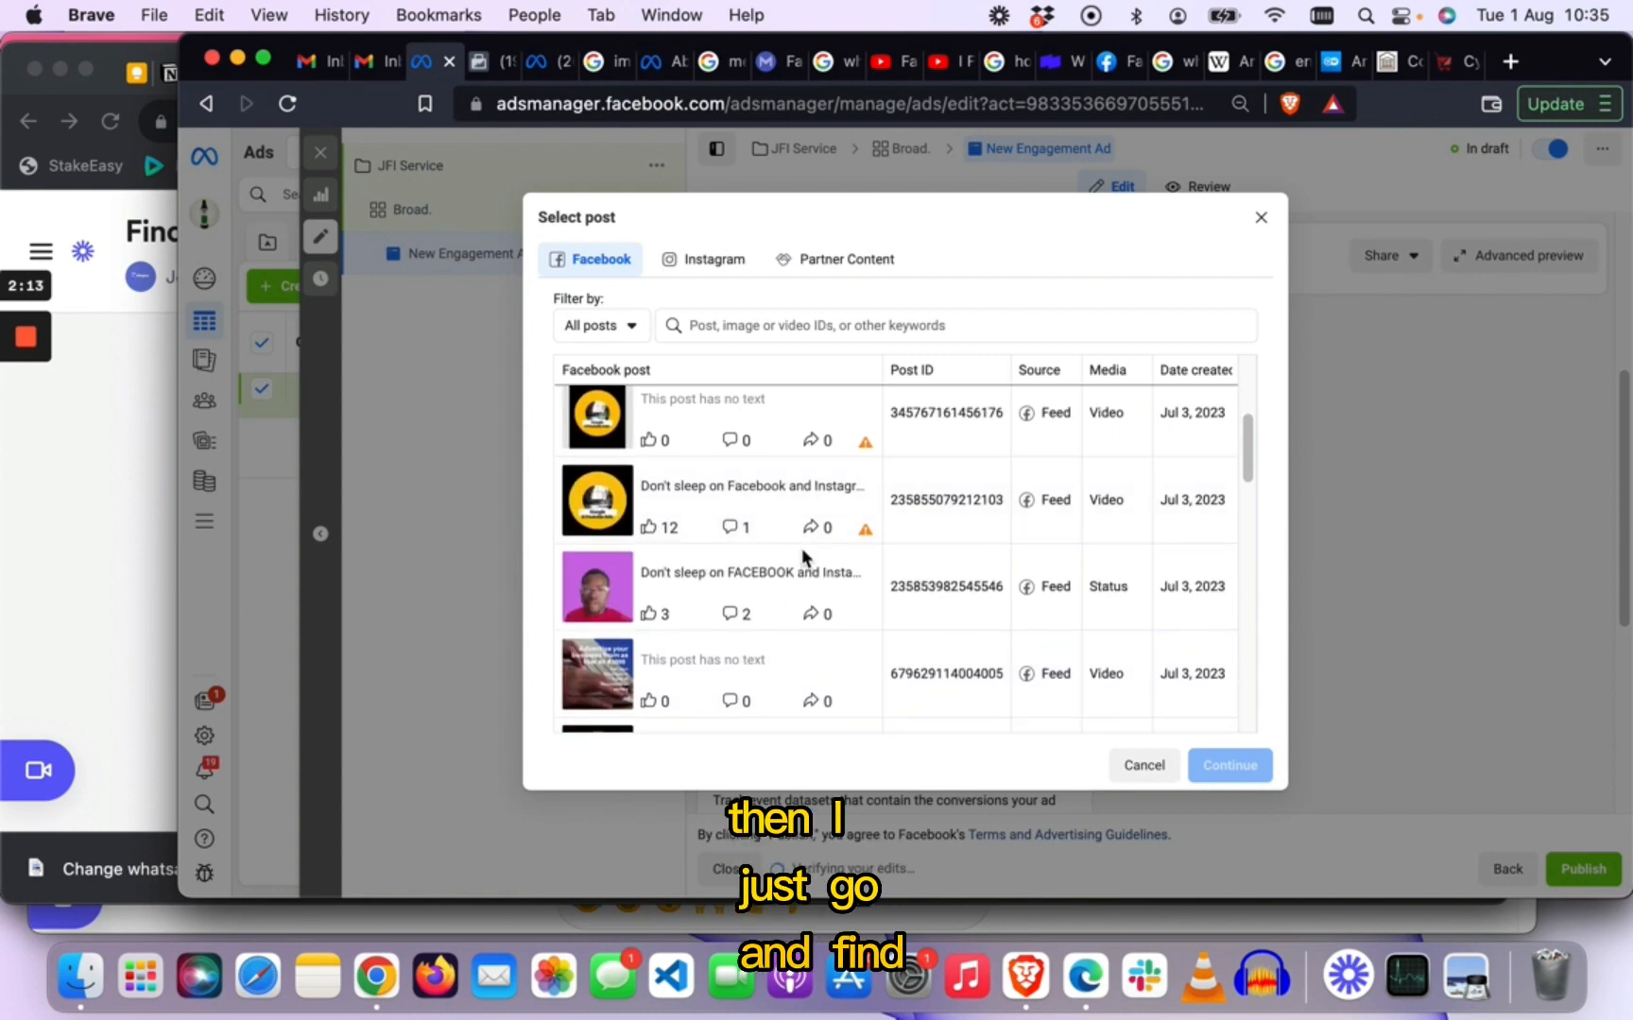
pyautogui.click(736, 495)
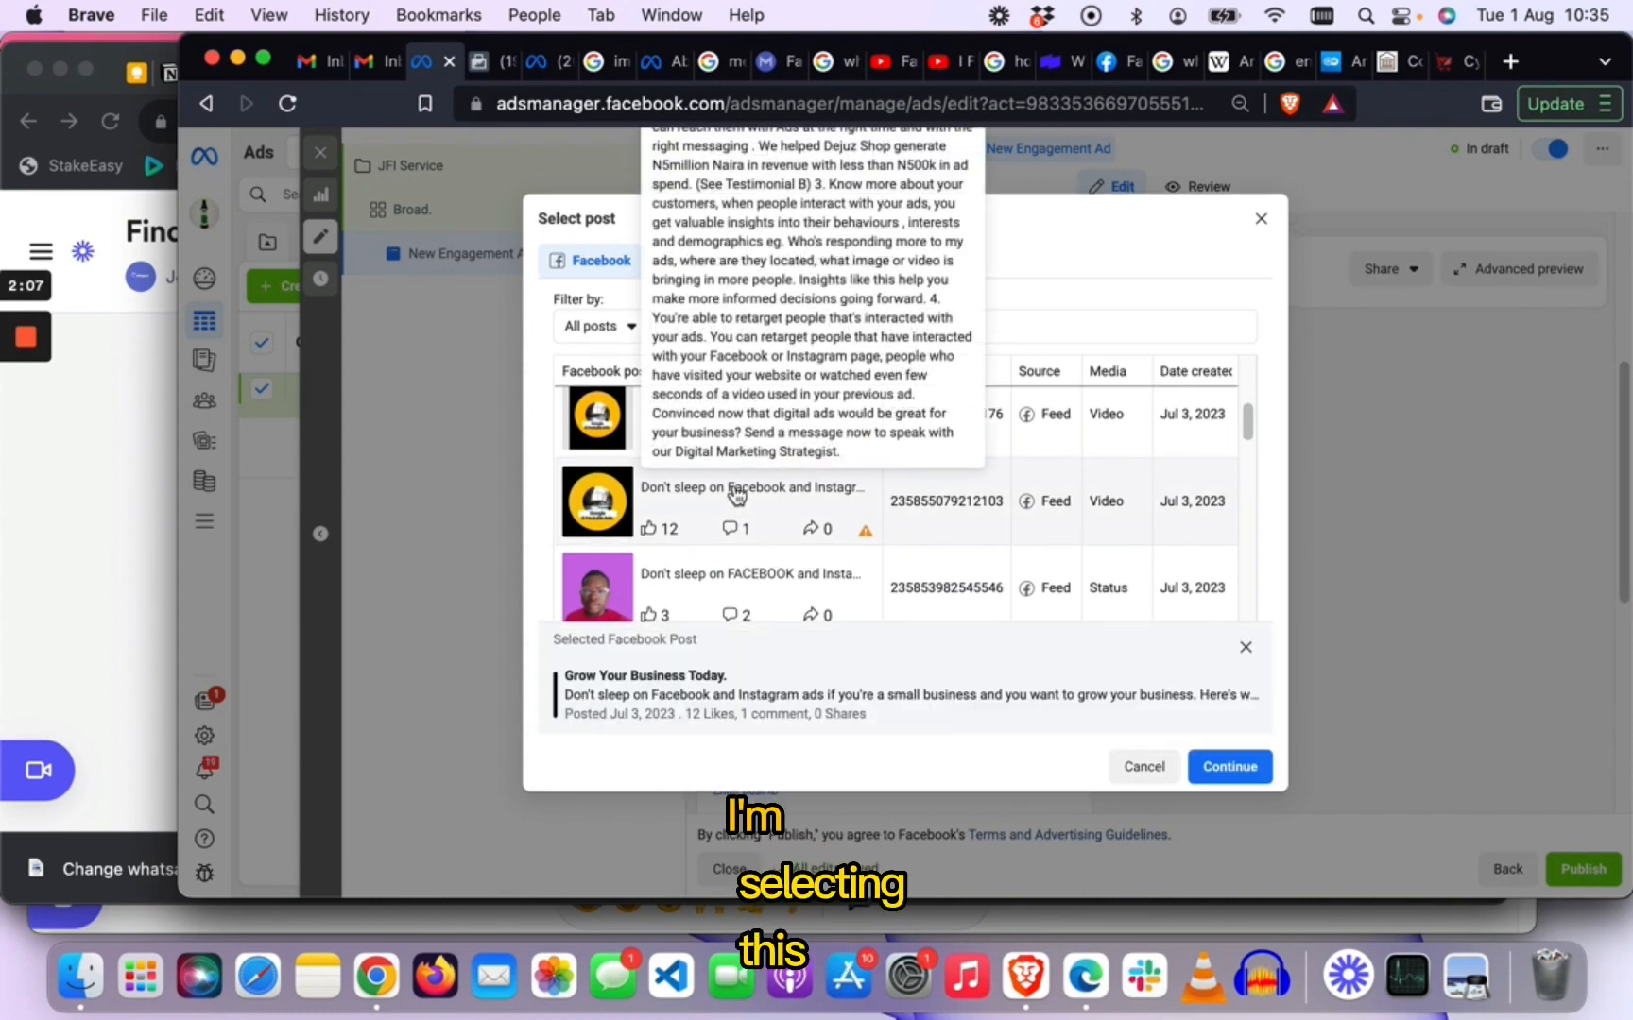
pyautogui.click(1237, 768)
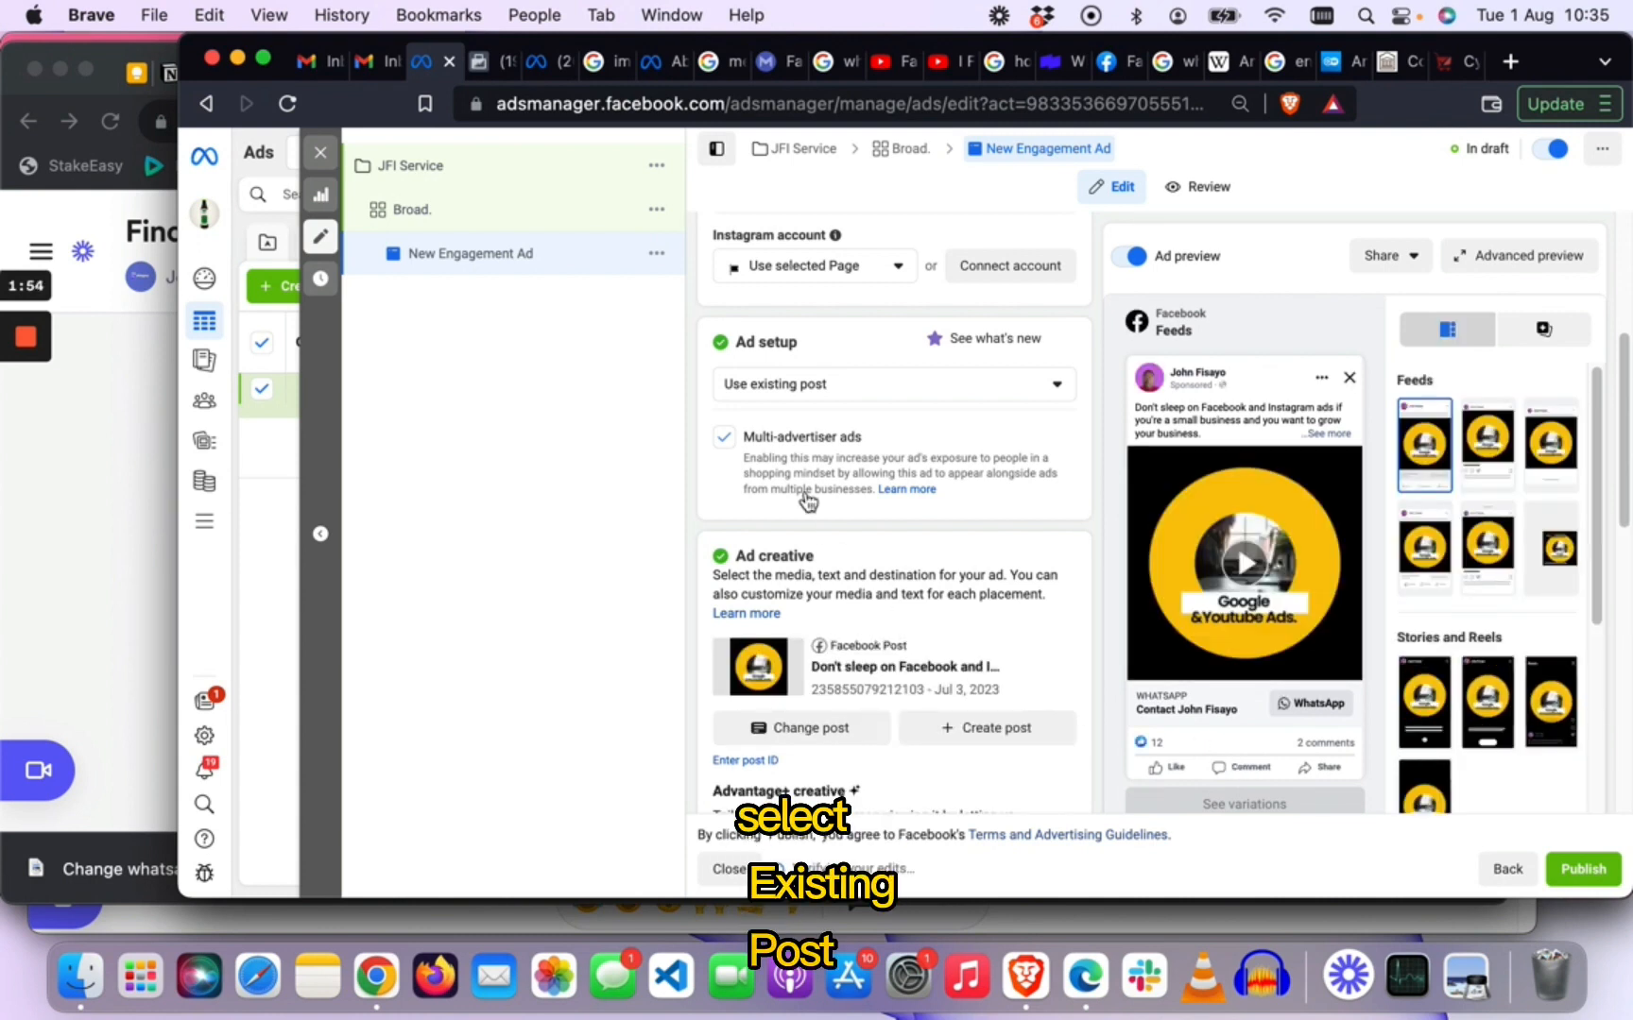
# Look over the ad's creative and tracking settings, and rename the ad "existing post".
pyautogui.scroll(-2, 808, 501)
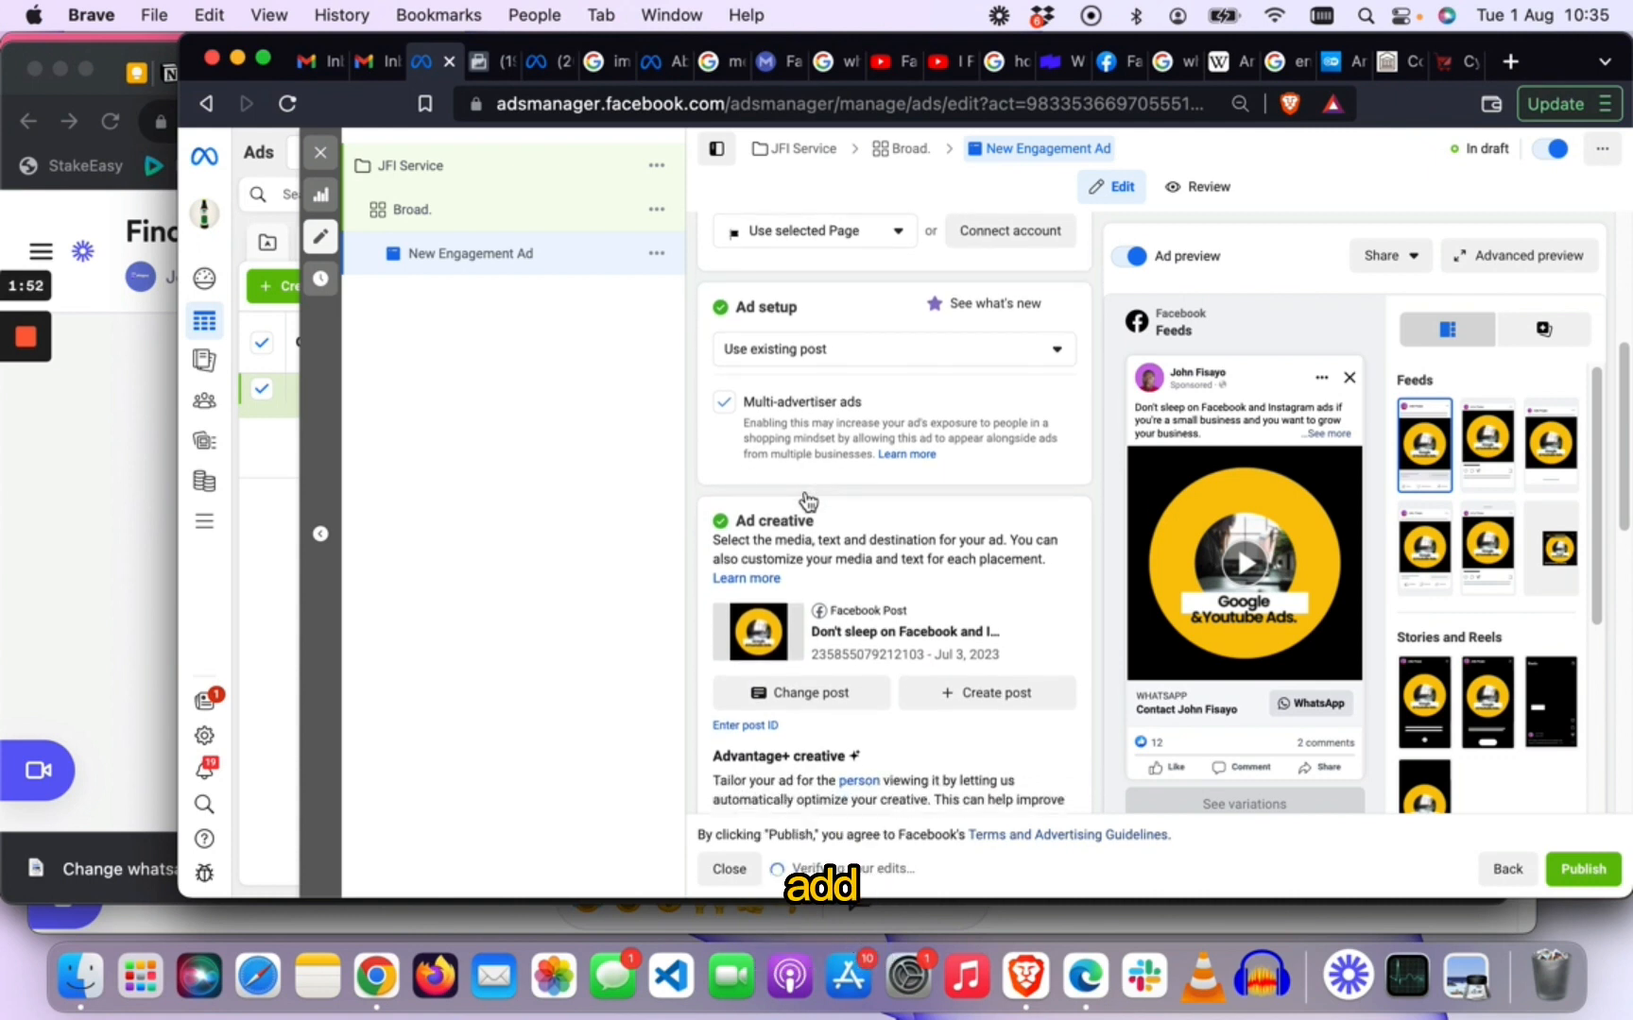
pyautogui.scroll(-5, 805, 490)
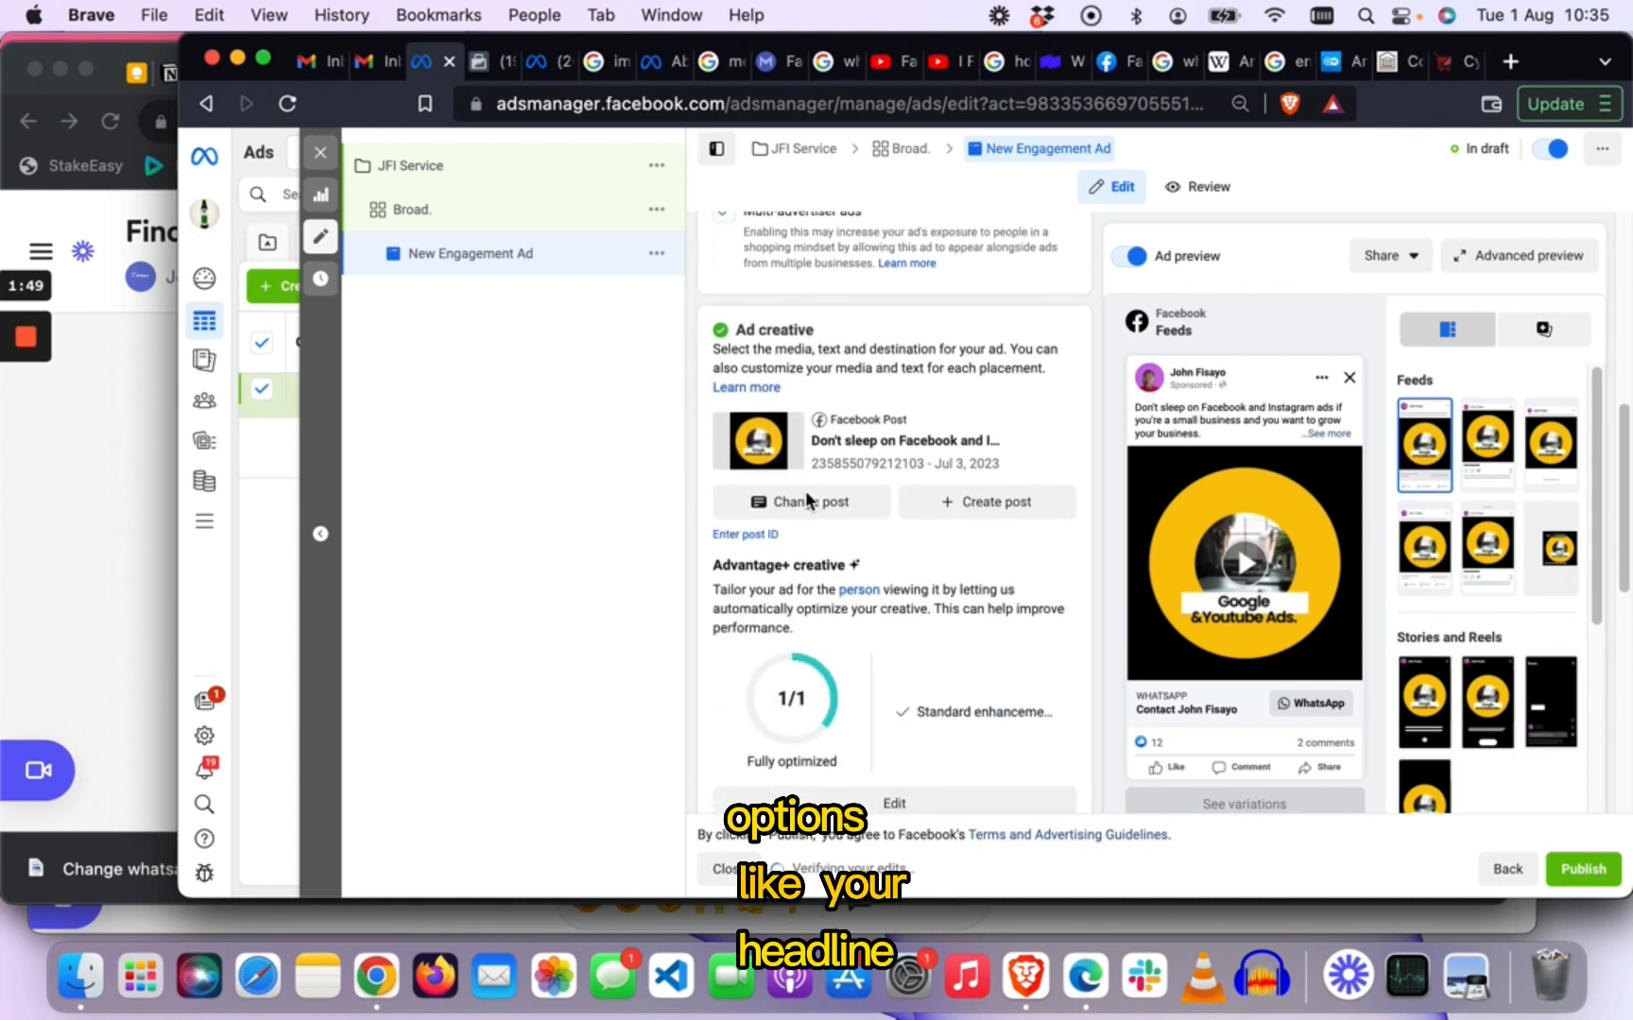
pyautogui.scroll(-8, 807, 502)
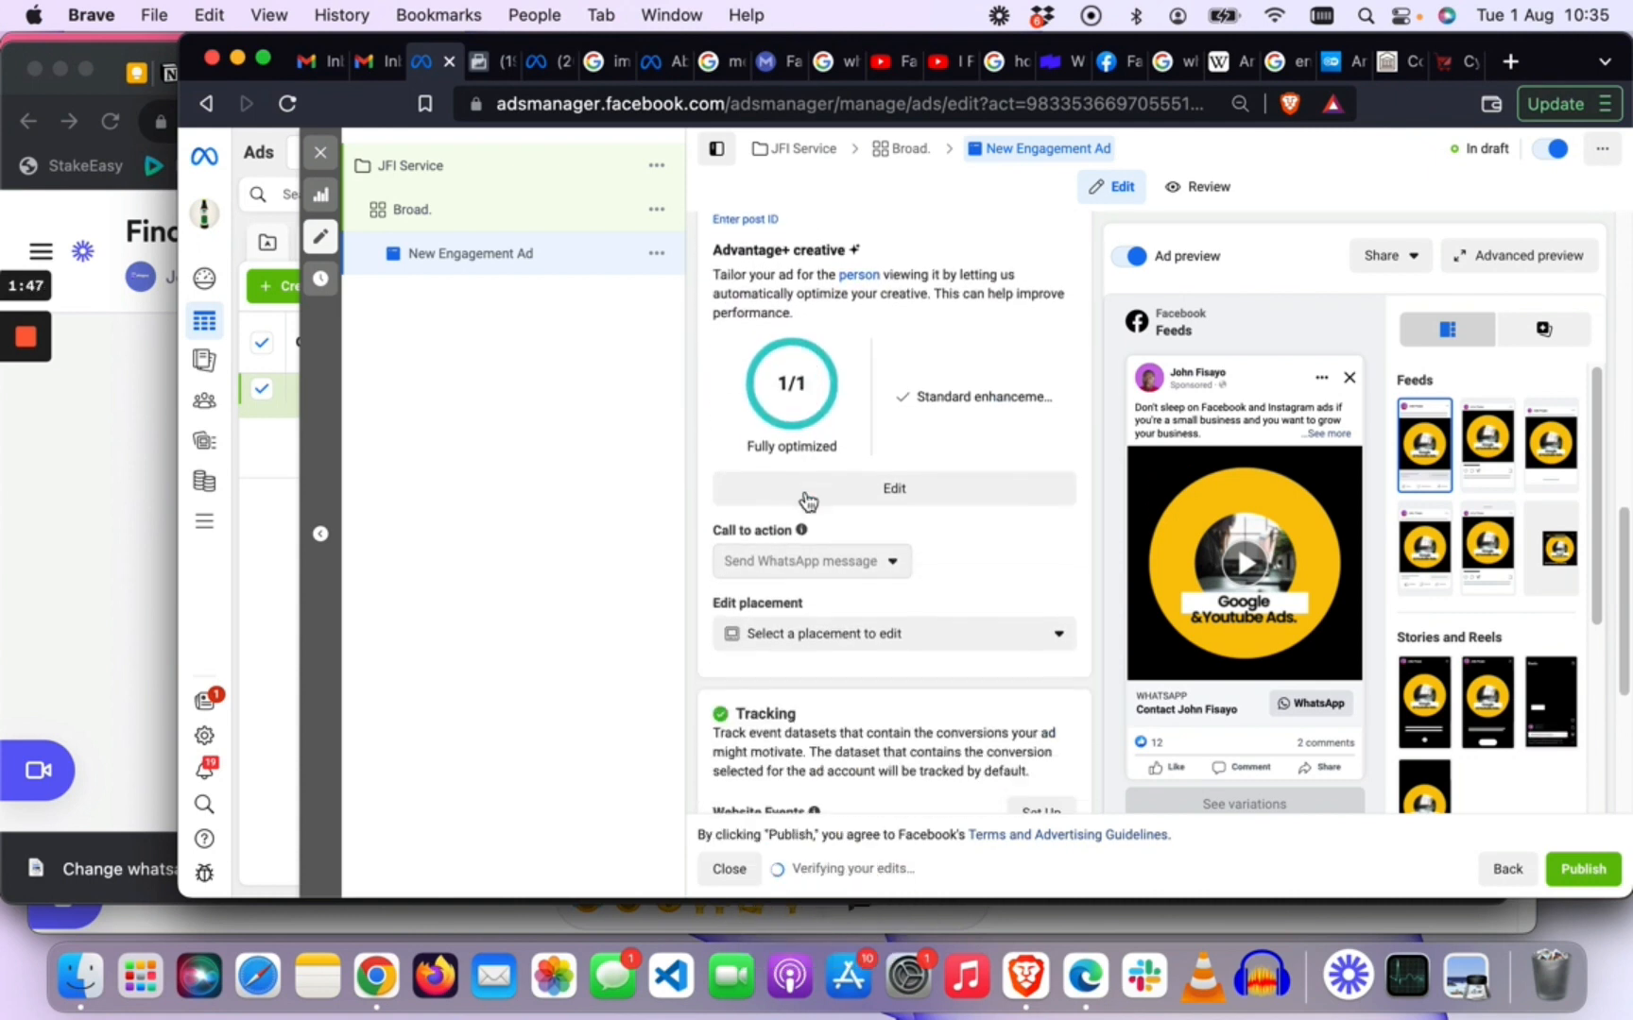
pyautogui.scroll(-3, 805, 489)
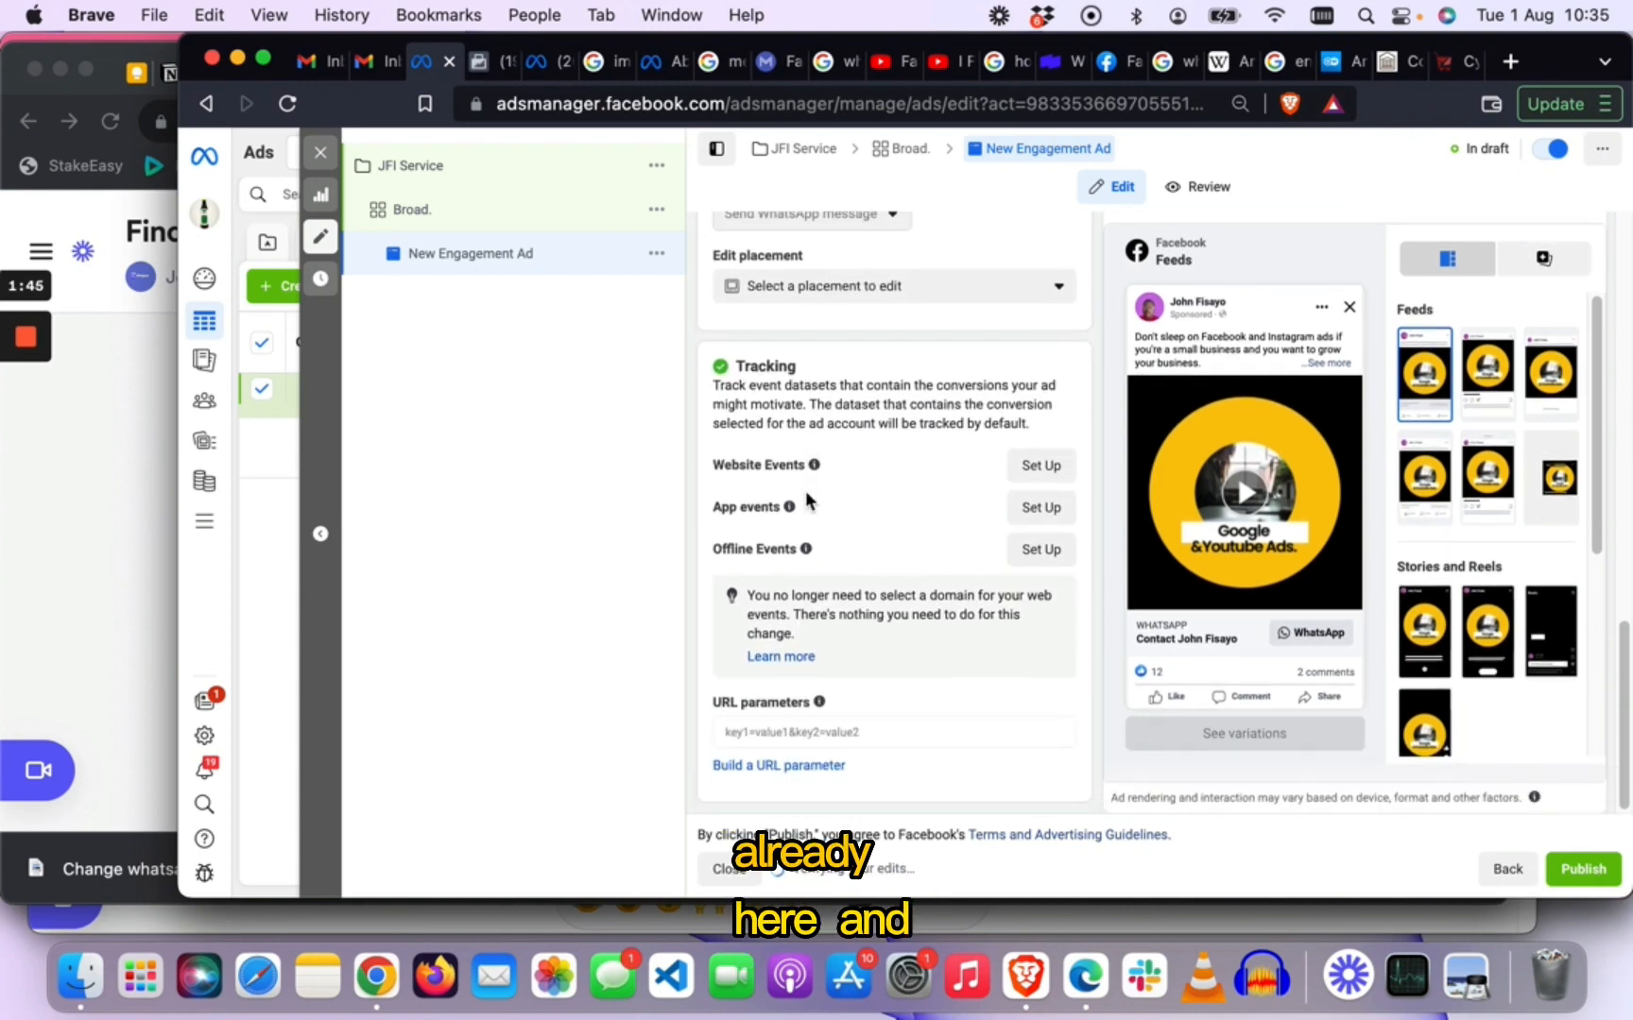
pyautogui.scroll(15, 807, 500)
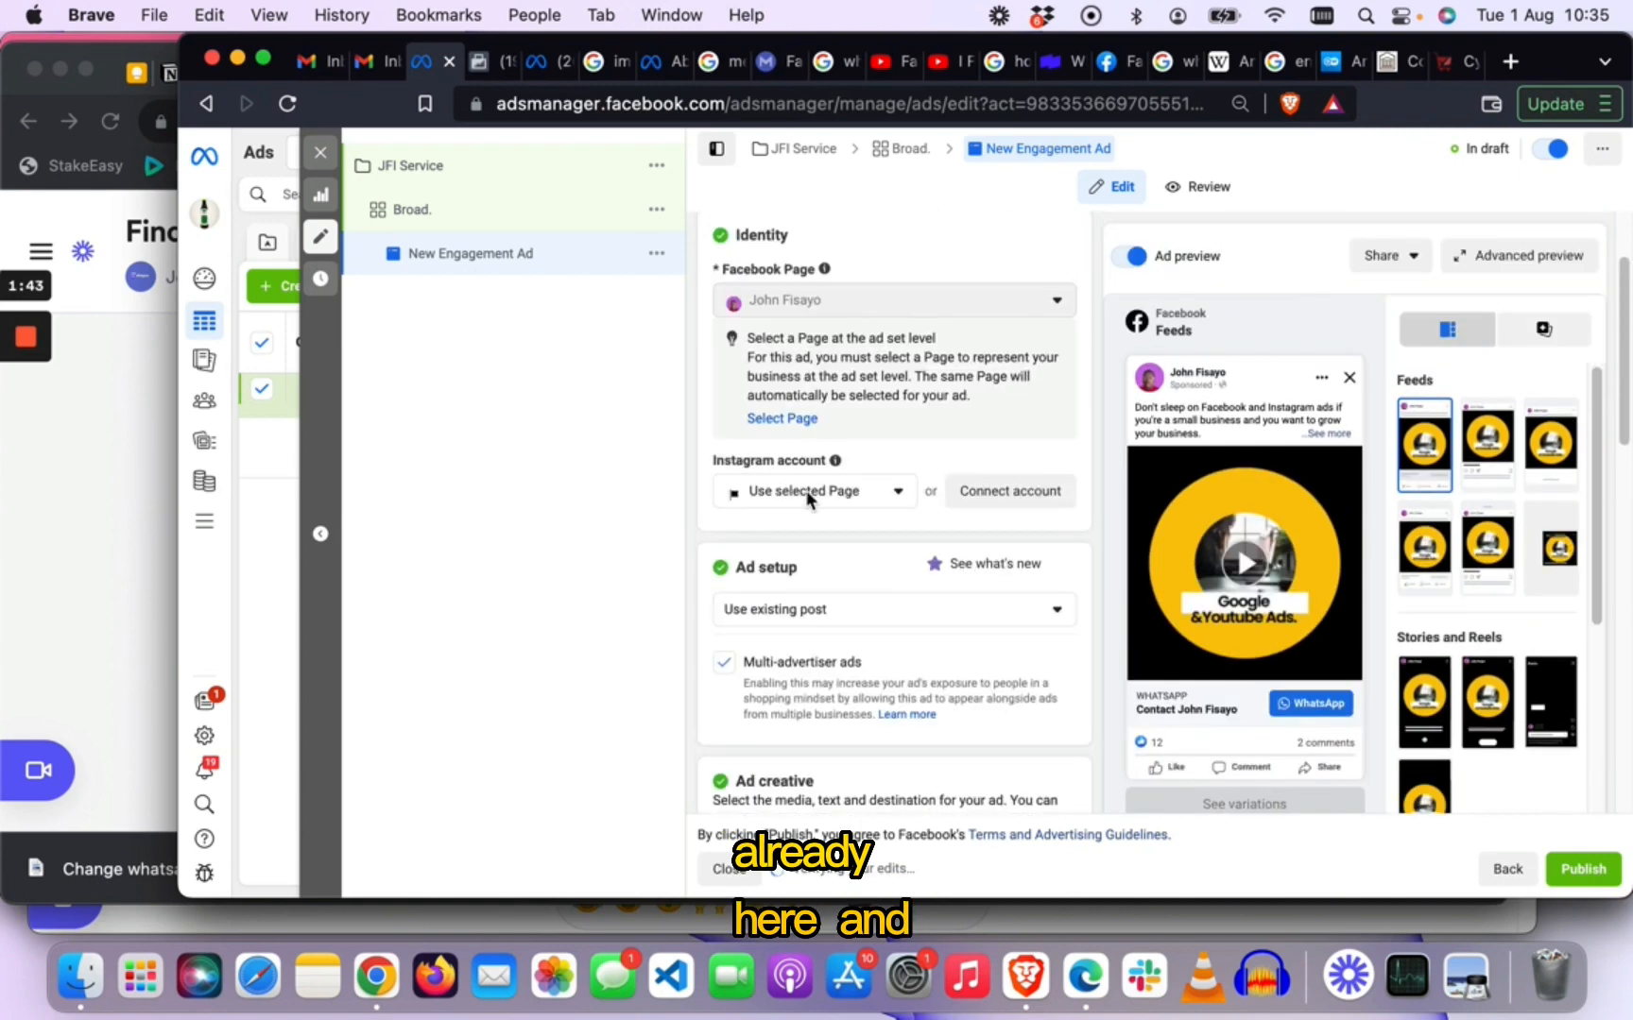
pyautogui.scroll(-15, 954, 511)
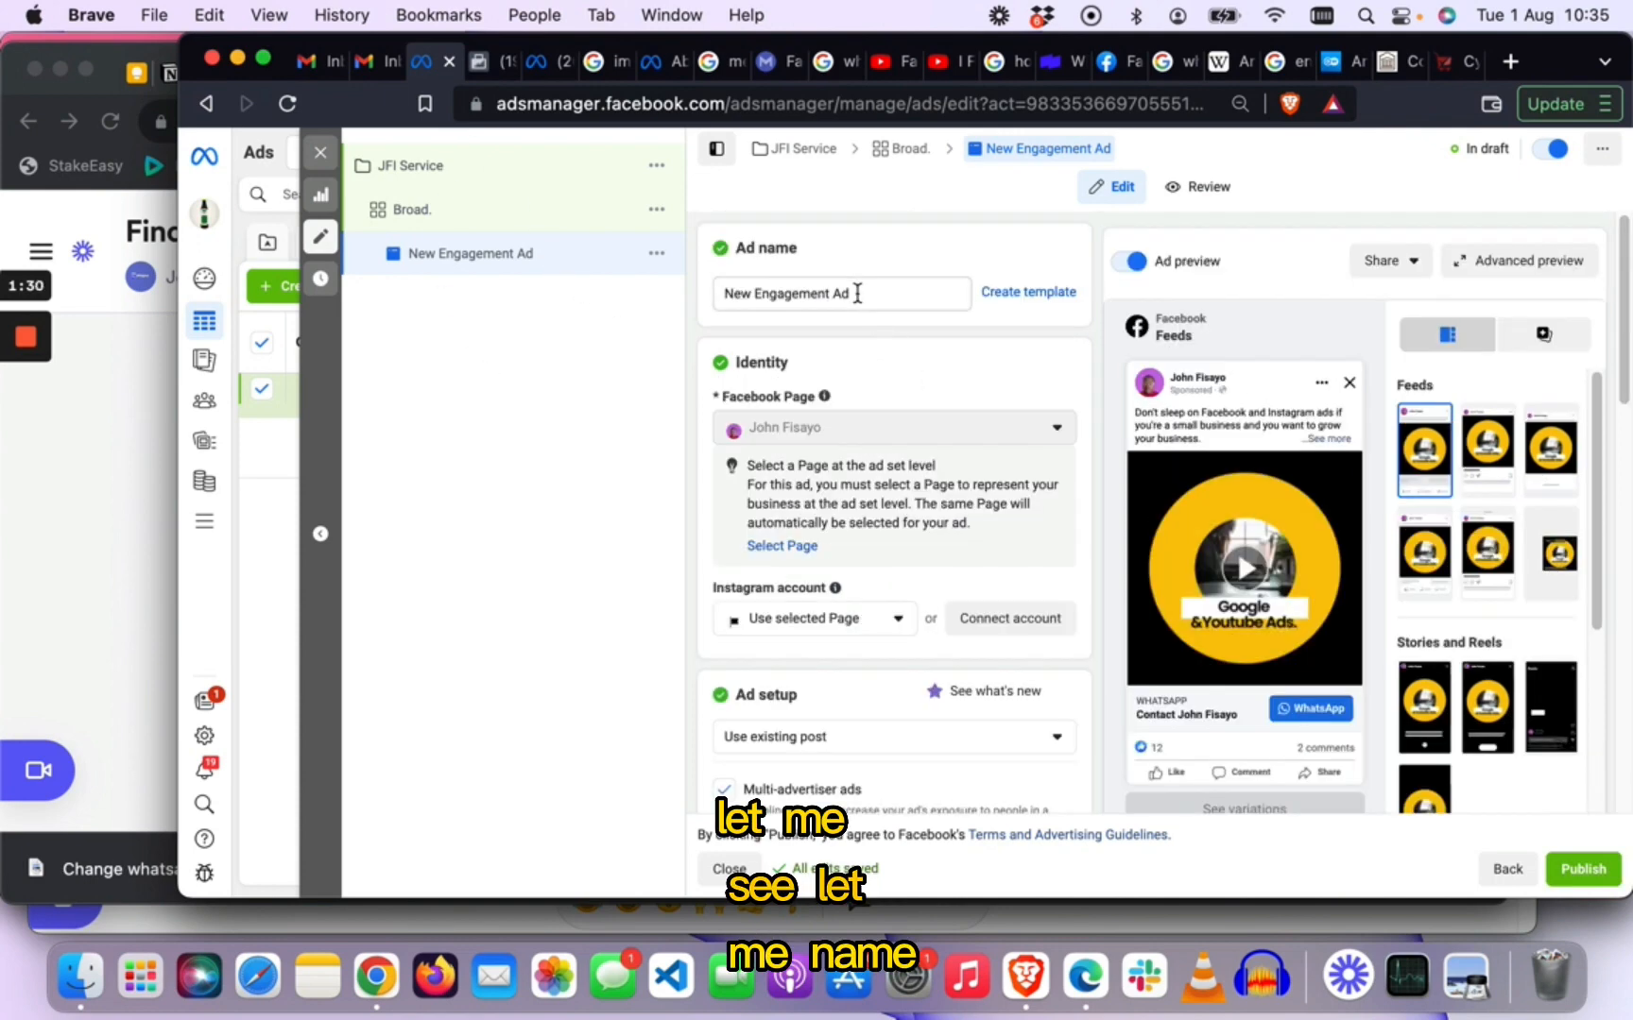
pyautogui.moveTo(857, 293); pyautogui.dragTo(705, 291)
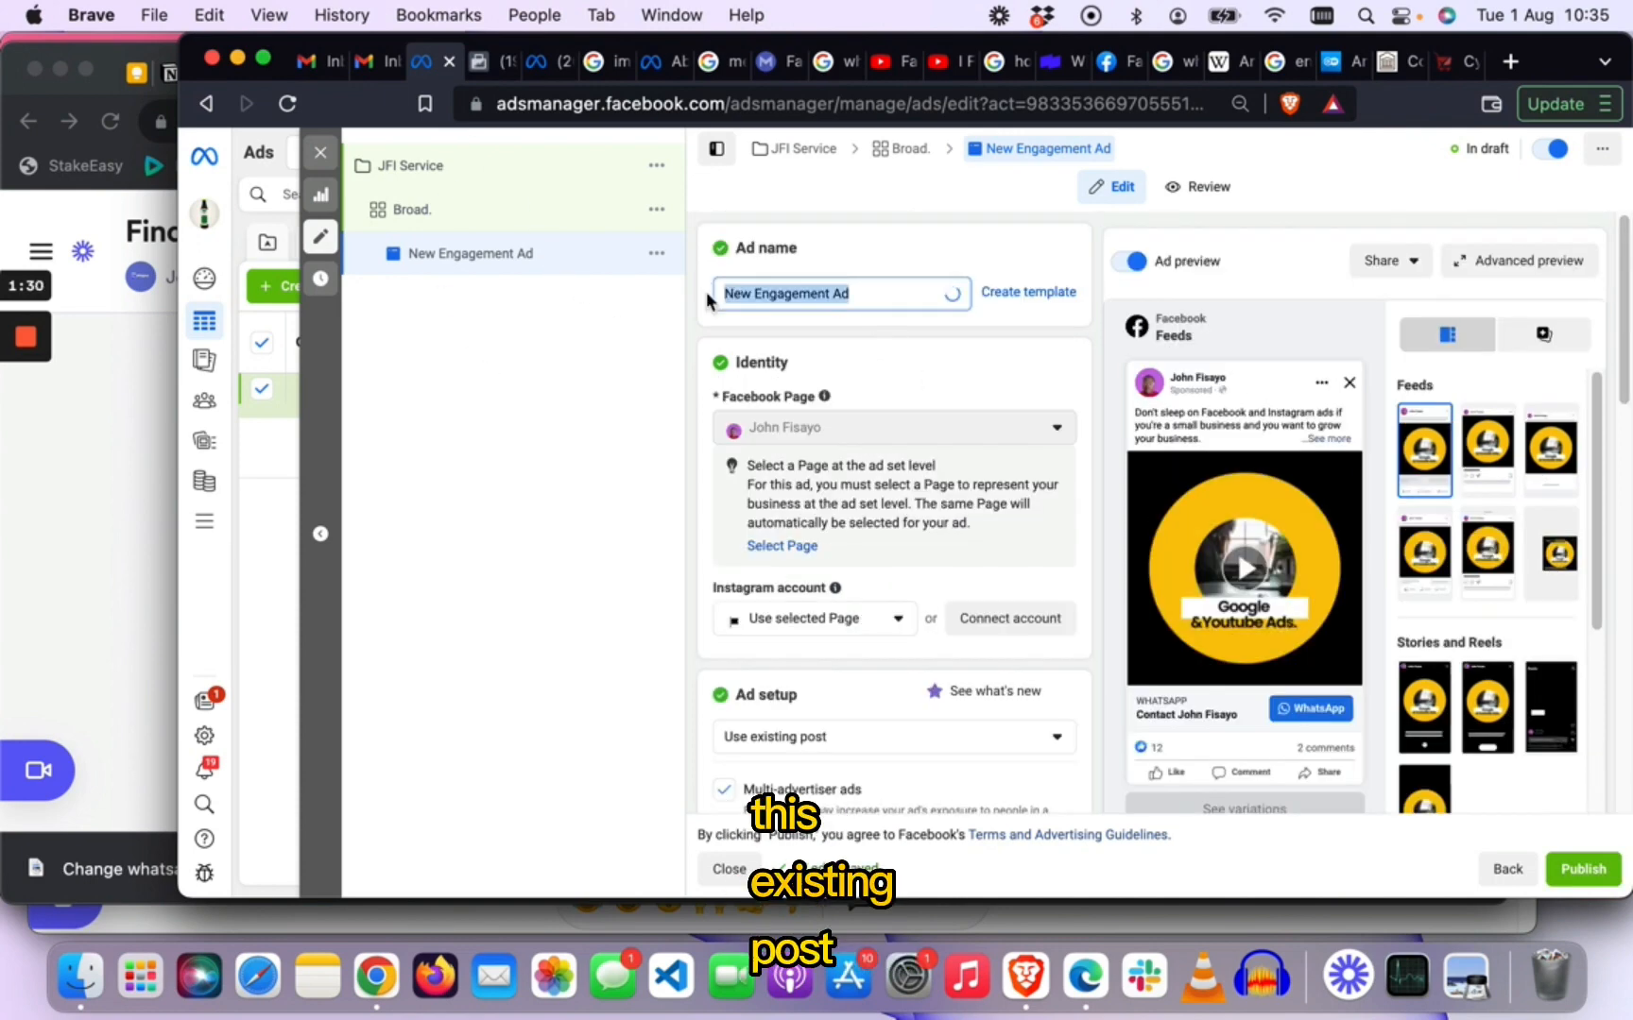
pyautogui.write('existing post')
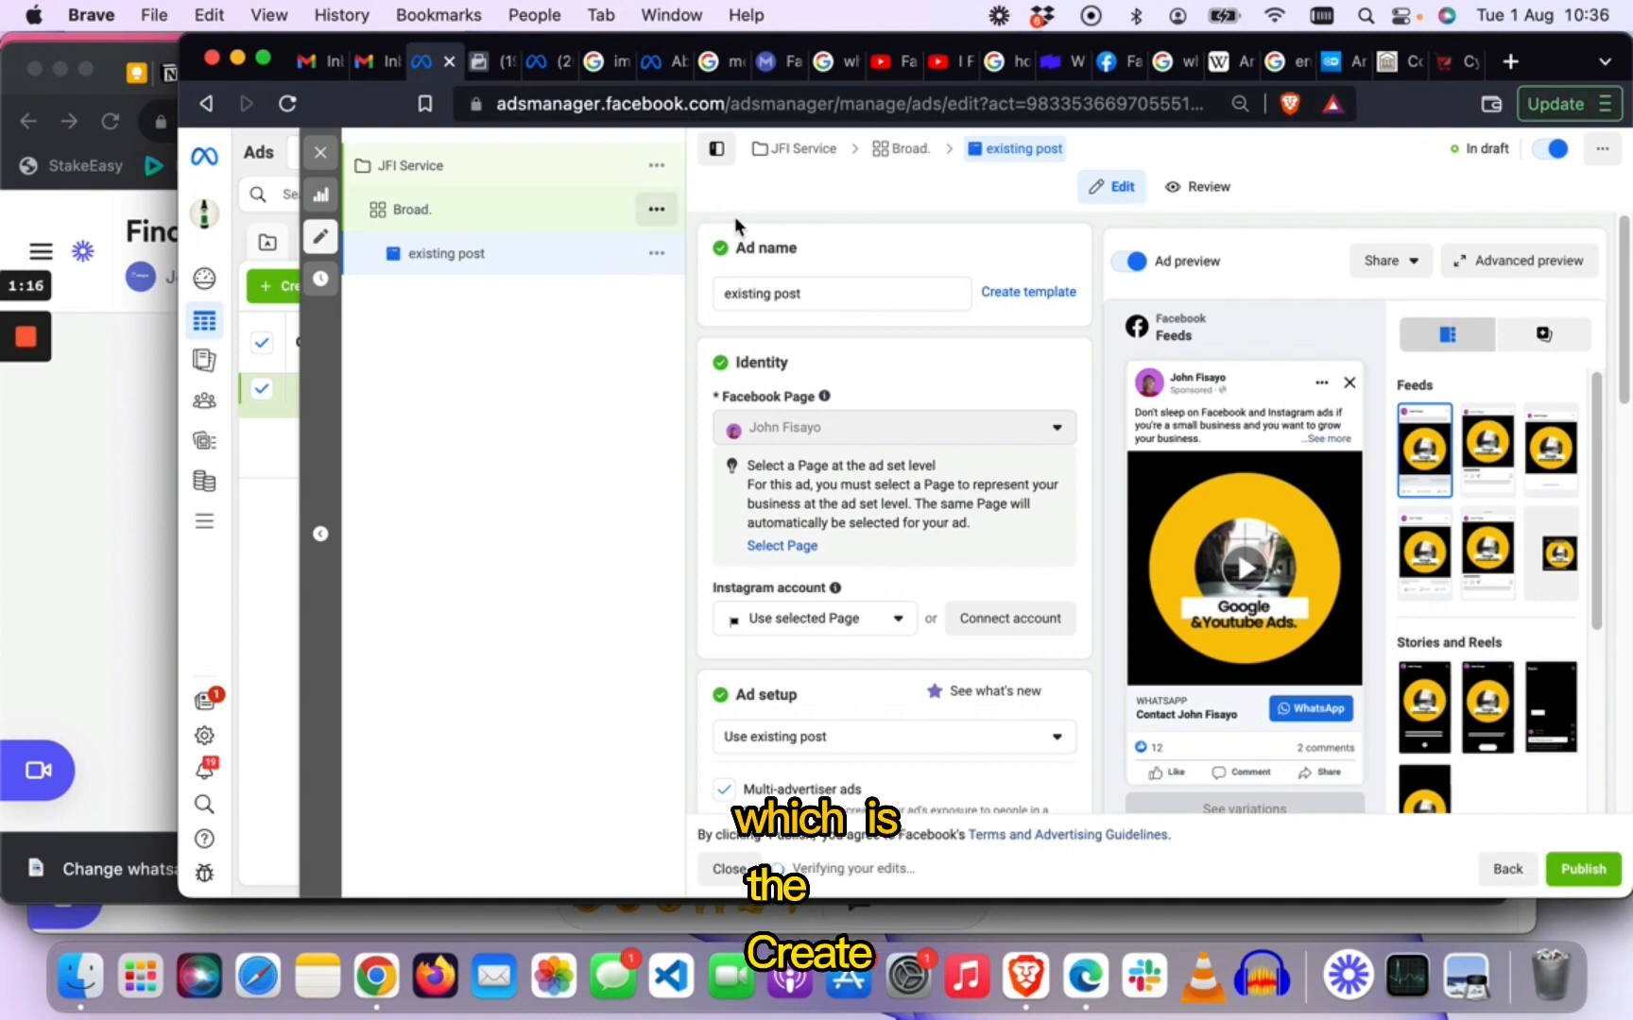
# Create another ad inside the Broad ad set and look over its ad setup.
pyautogui.click(657, 217)
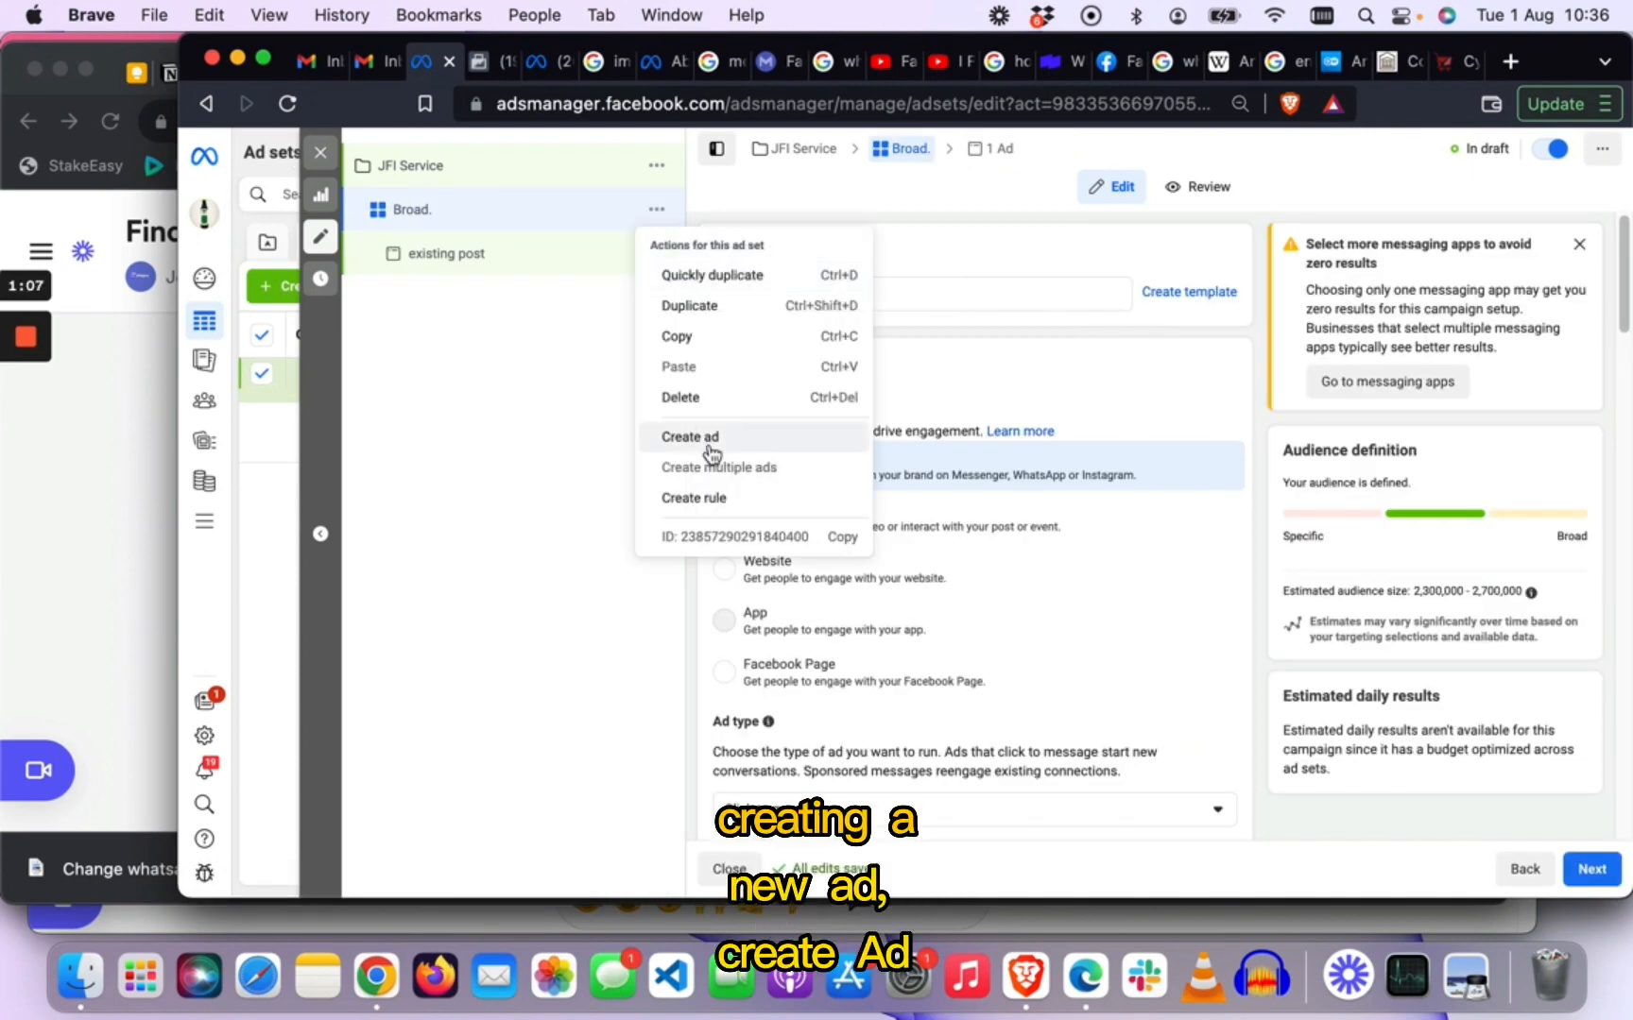
pyautogui.click(710, 444)
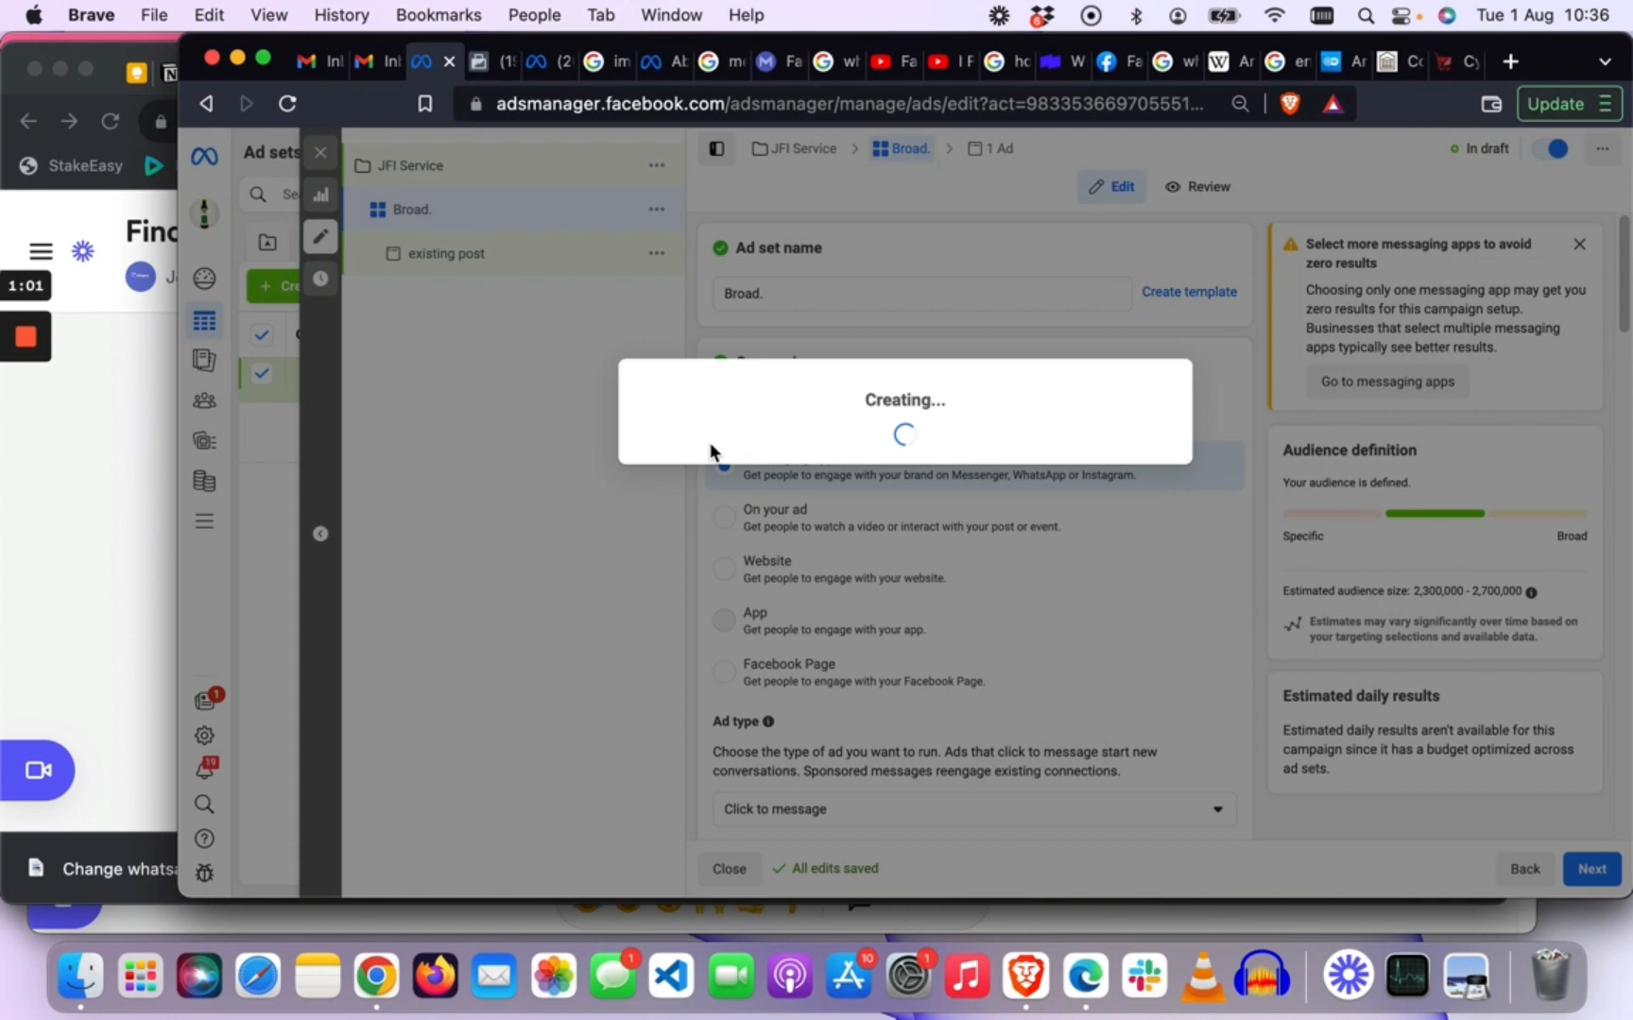
pyautogui.scroll(-5, 813, 454)
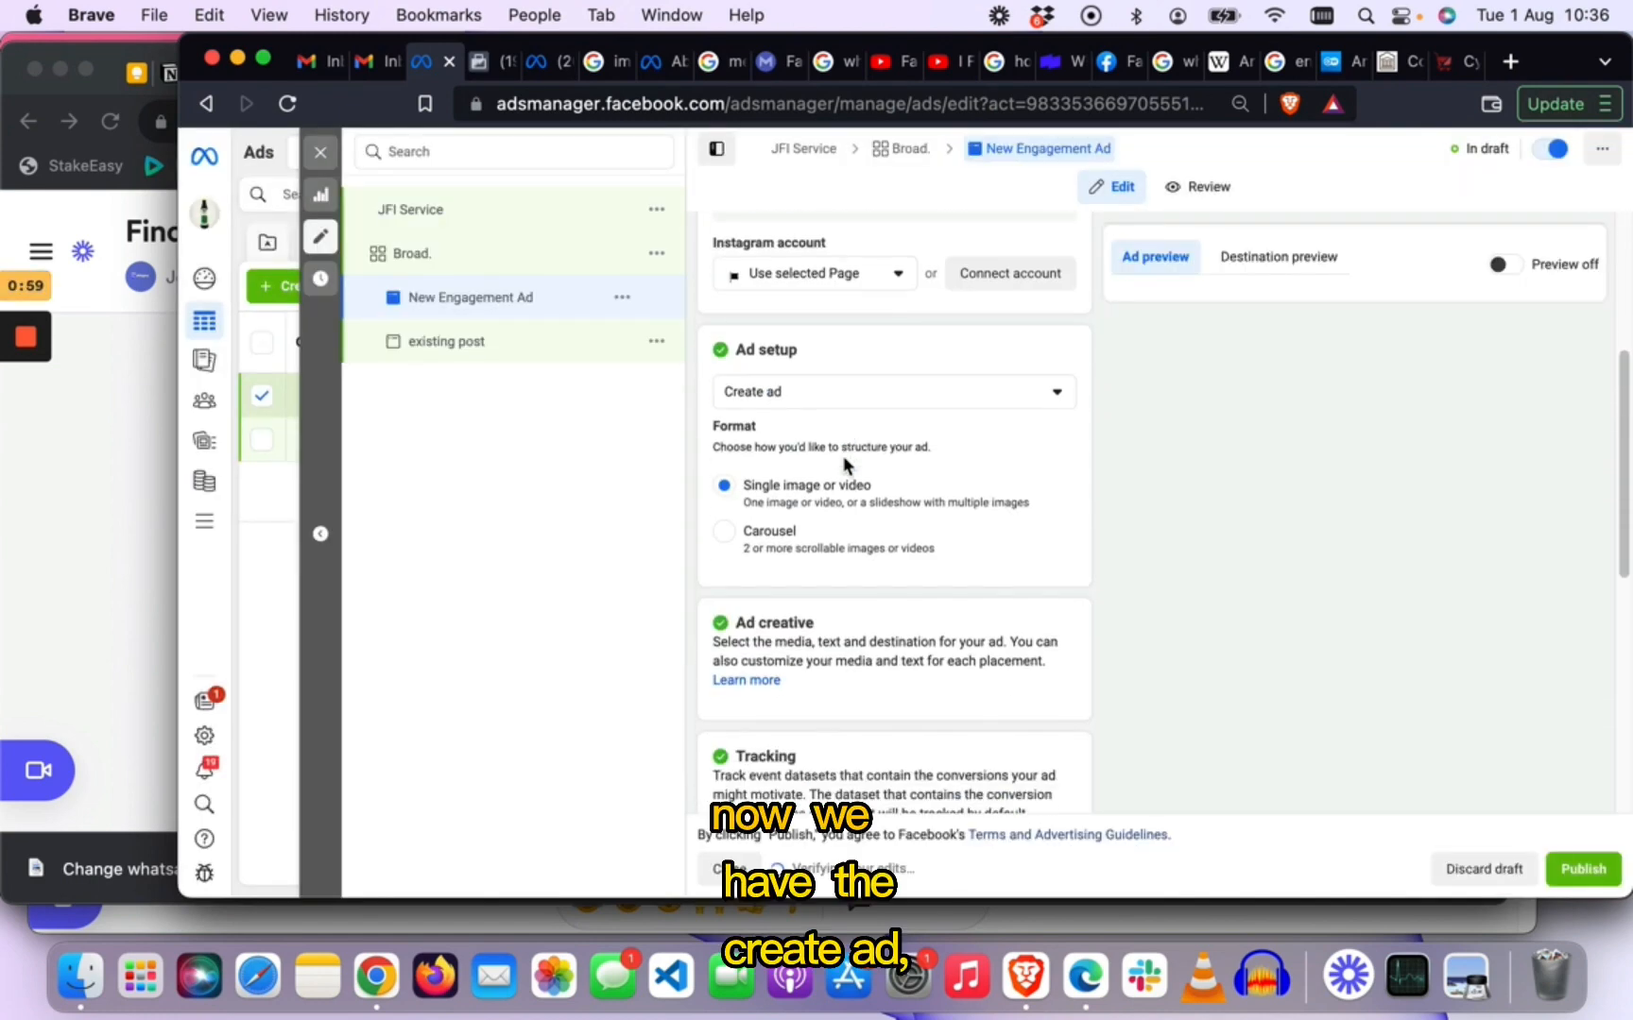
pyautogui.scroll(-2, 846, 465)
pyautogui.scroll(1, 847, 465)
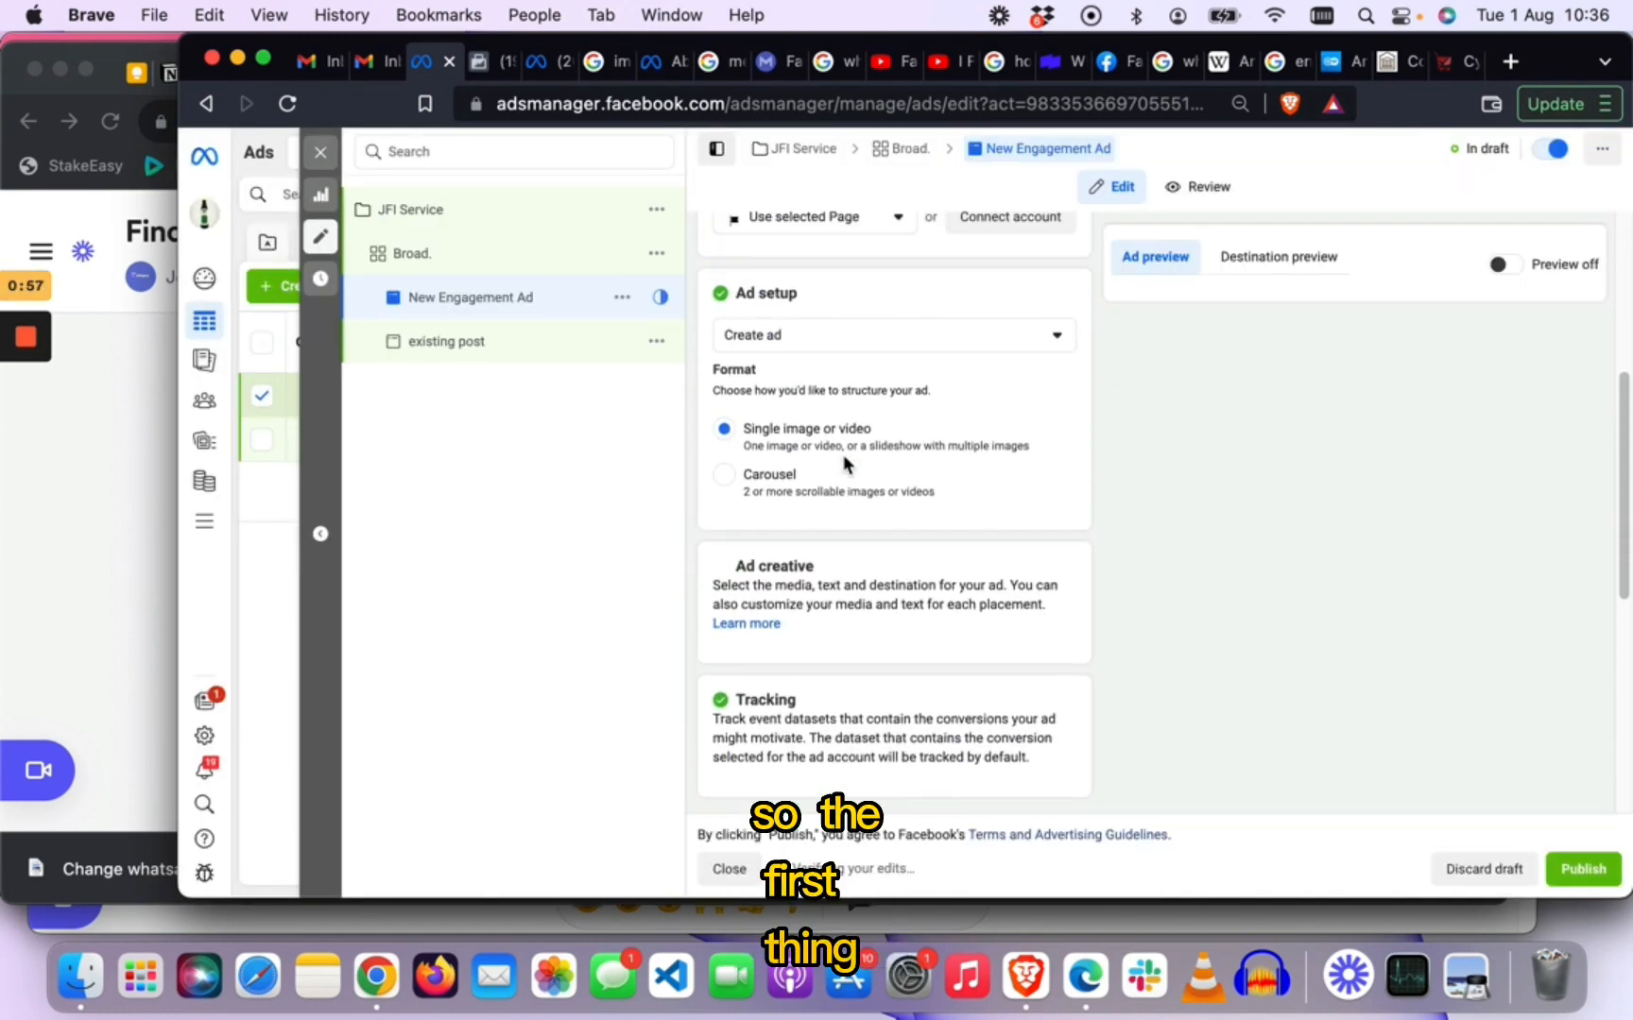
pyautogui.scroll(1, 846, 463)
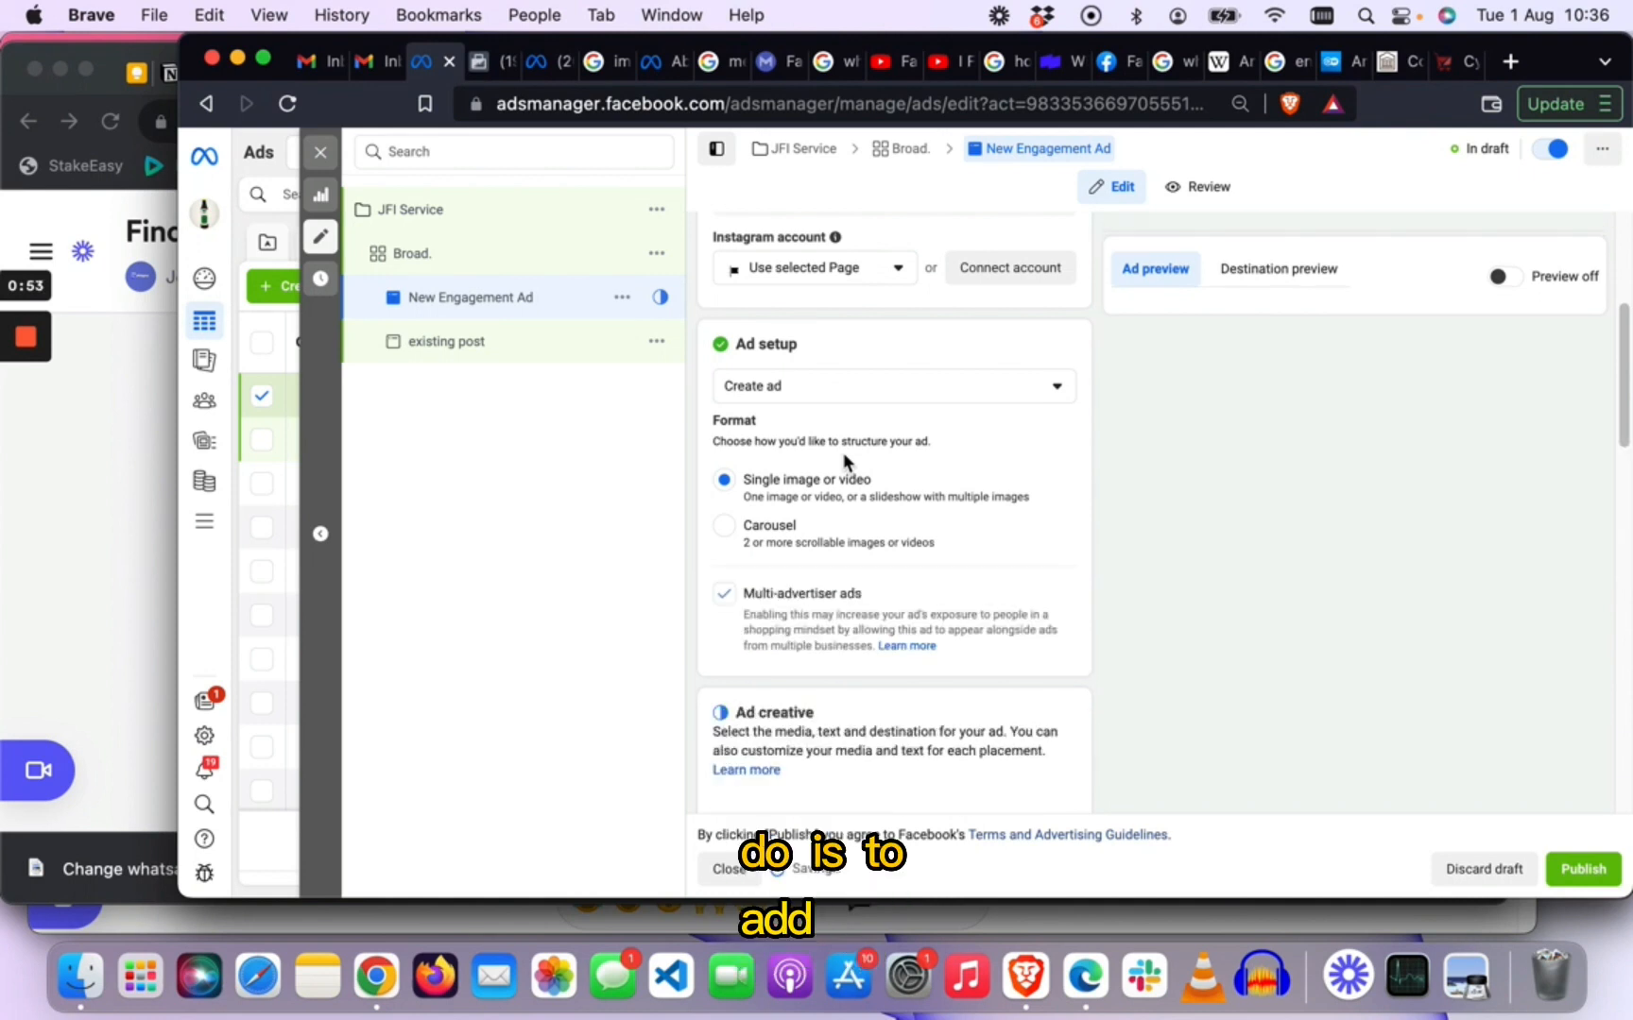
# Start adding a video to the new ad's creative, view the Page Videos, and switch the source back to Account Videos.
pyautogui.scroll(-5, 847, 463)
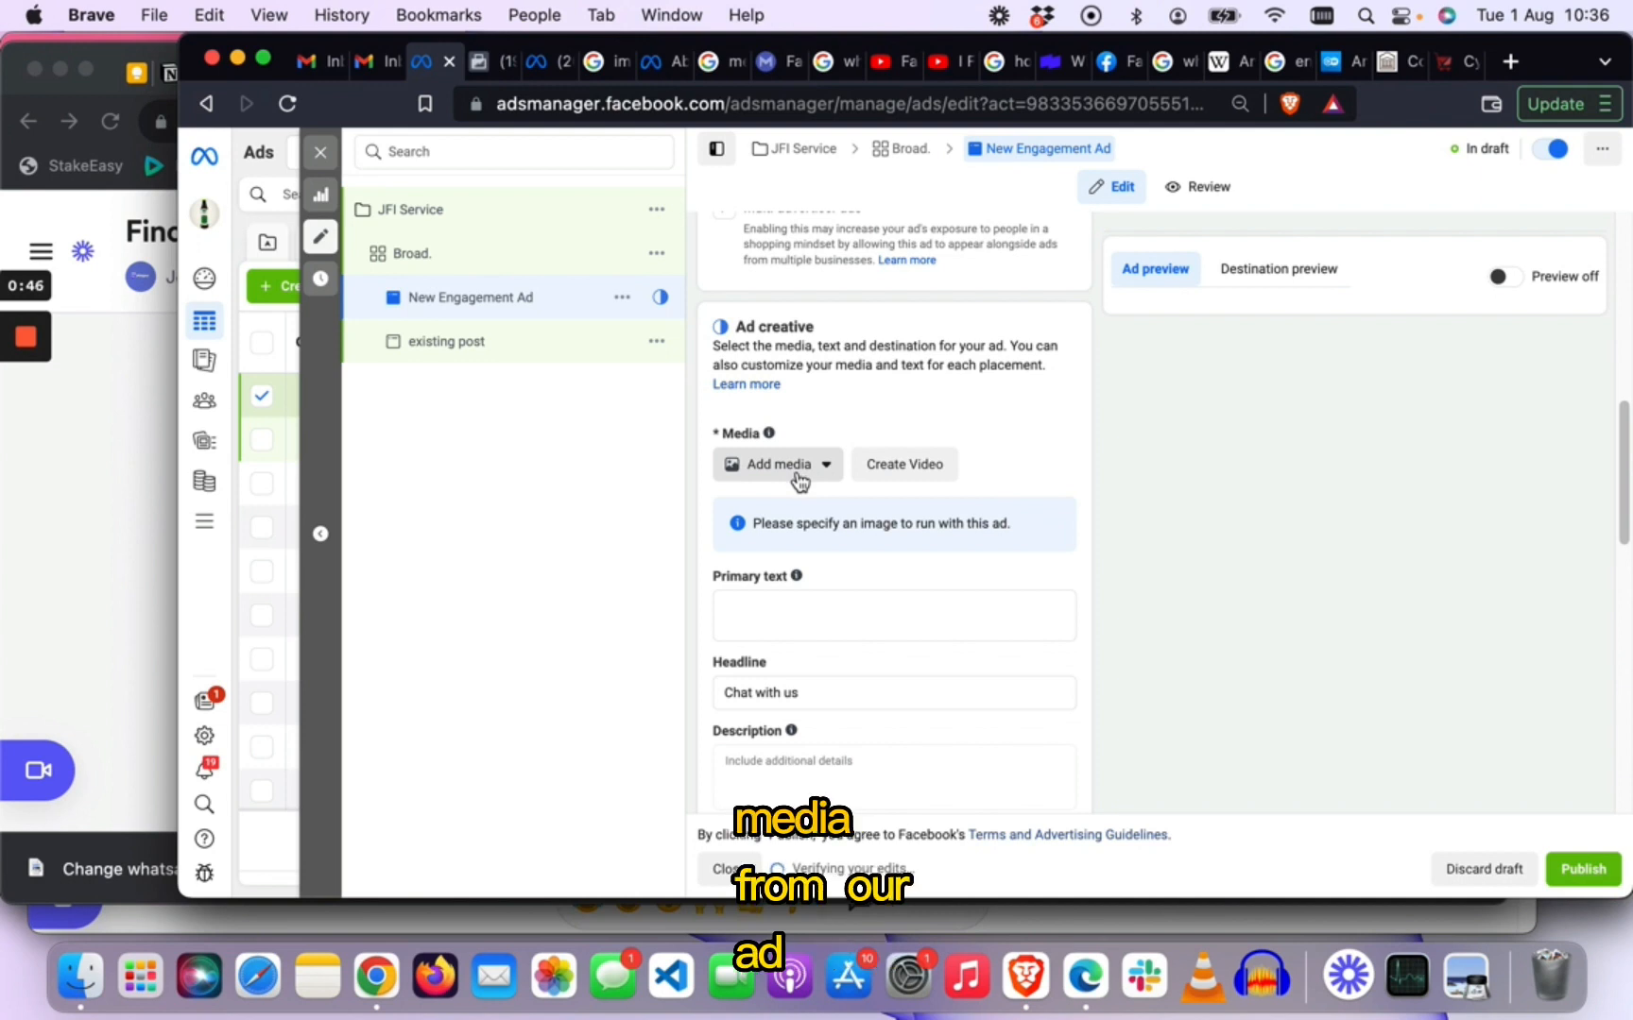
pyautogui.click(799, 477)
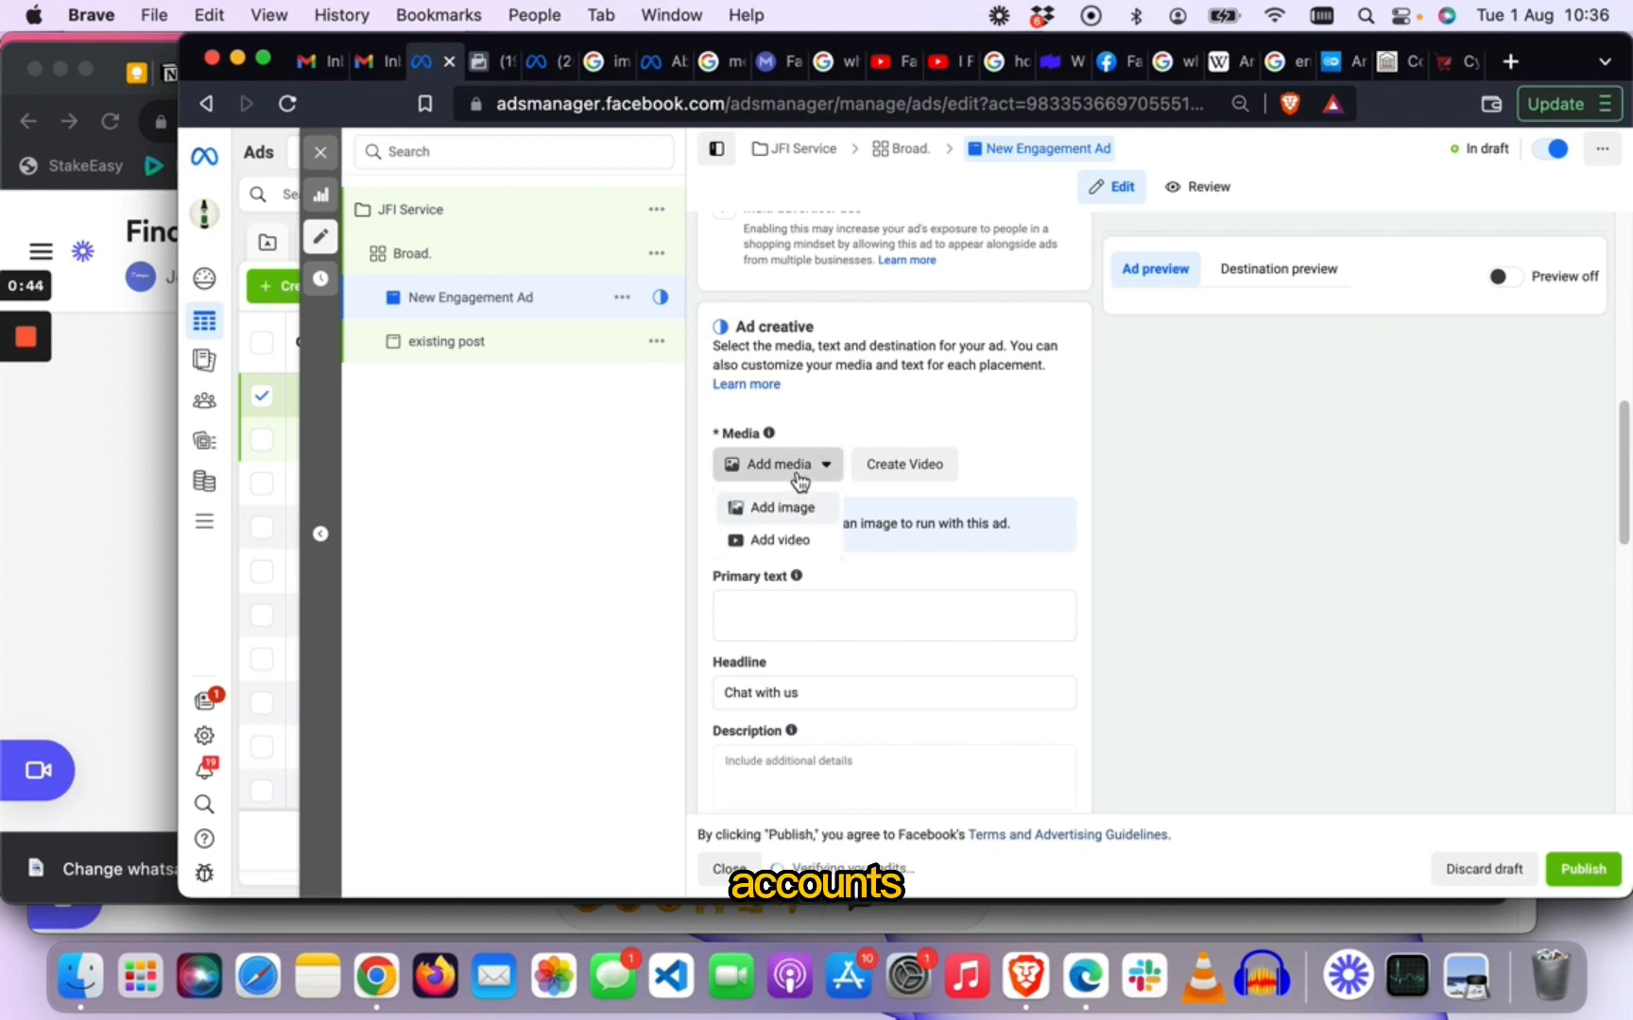
pyautogui.click(780, 540)
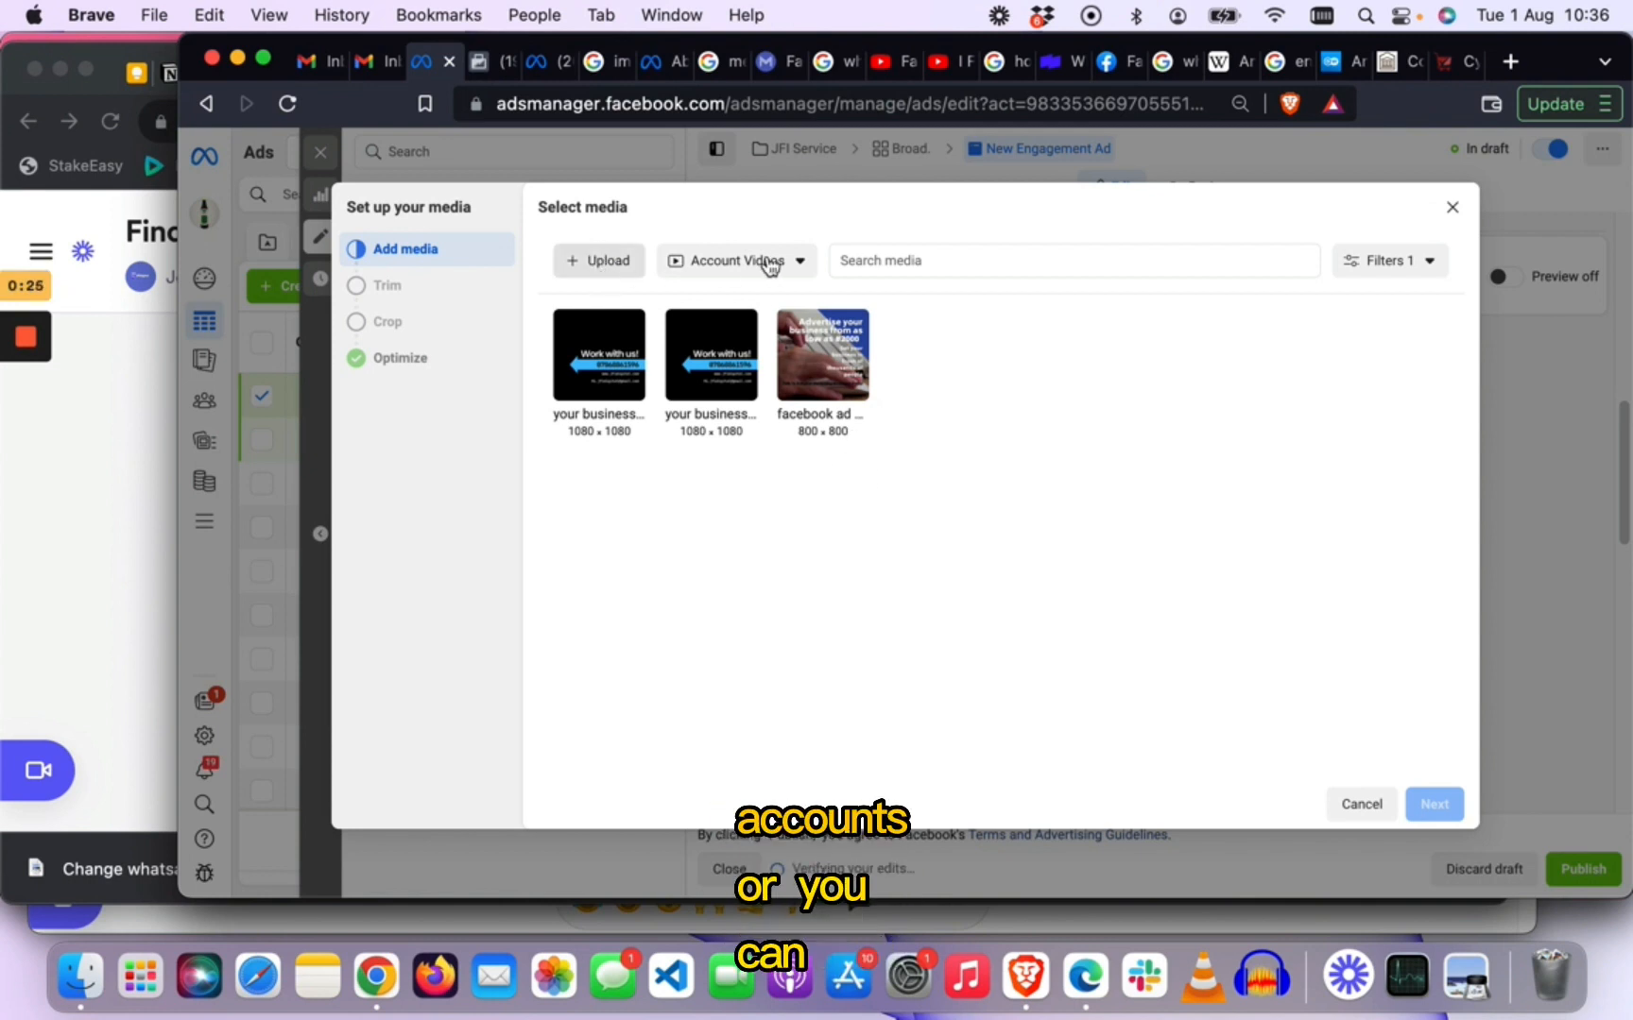
pyautogui.click(798, 265)
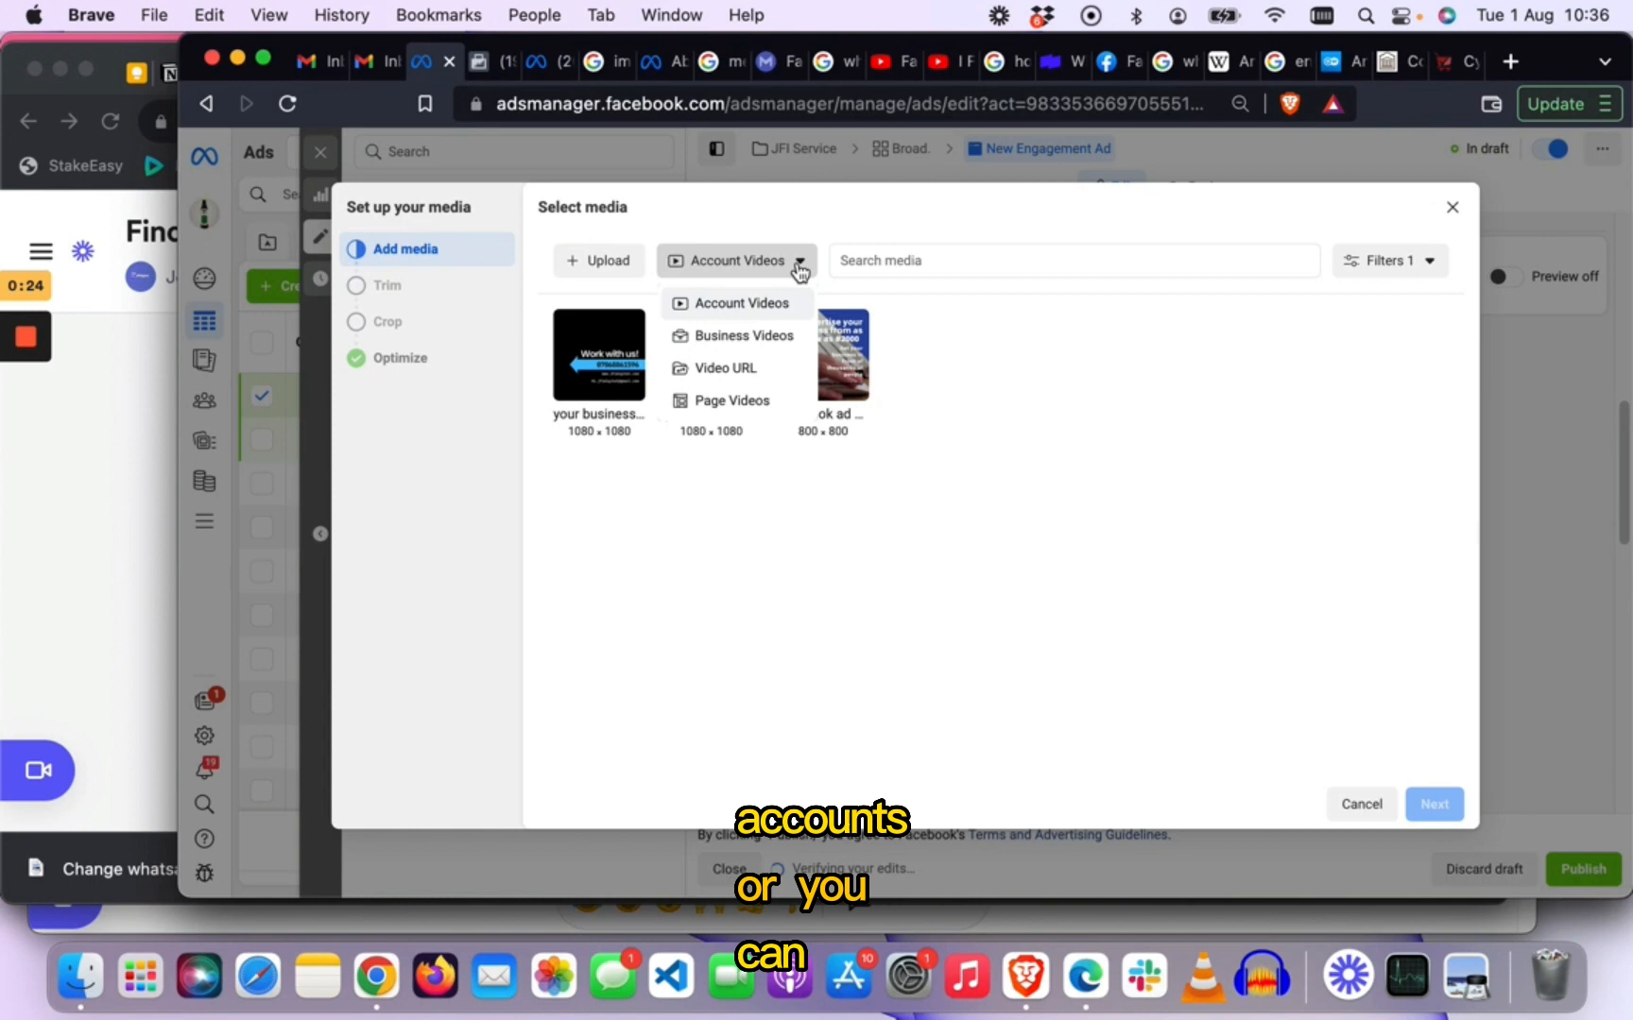
pyautogui.click(737, 406)
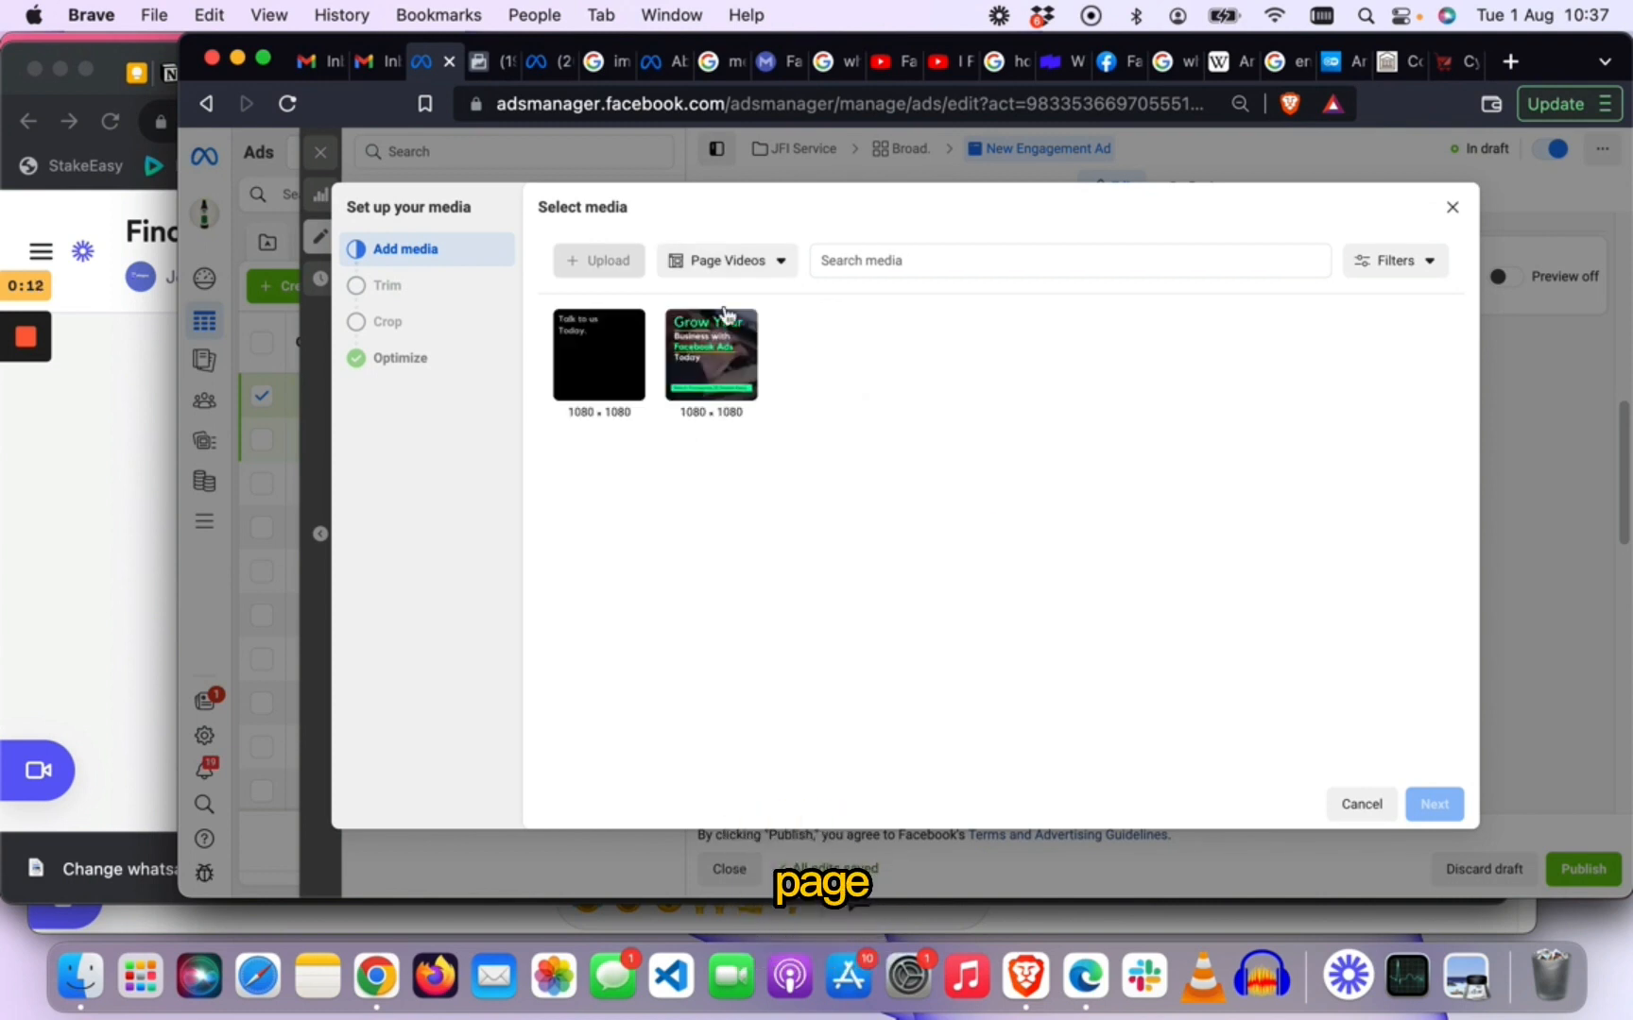
pyautogui.click(737, 262)
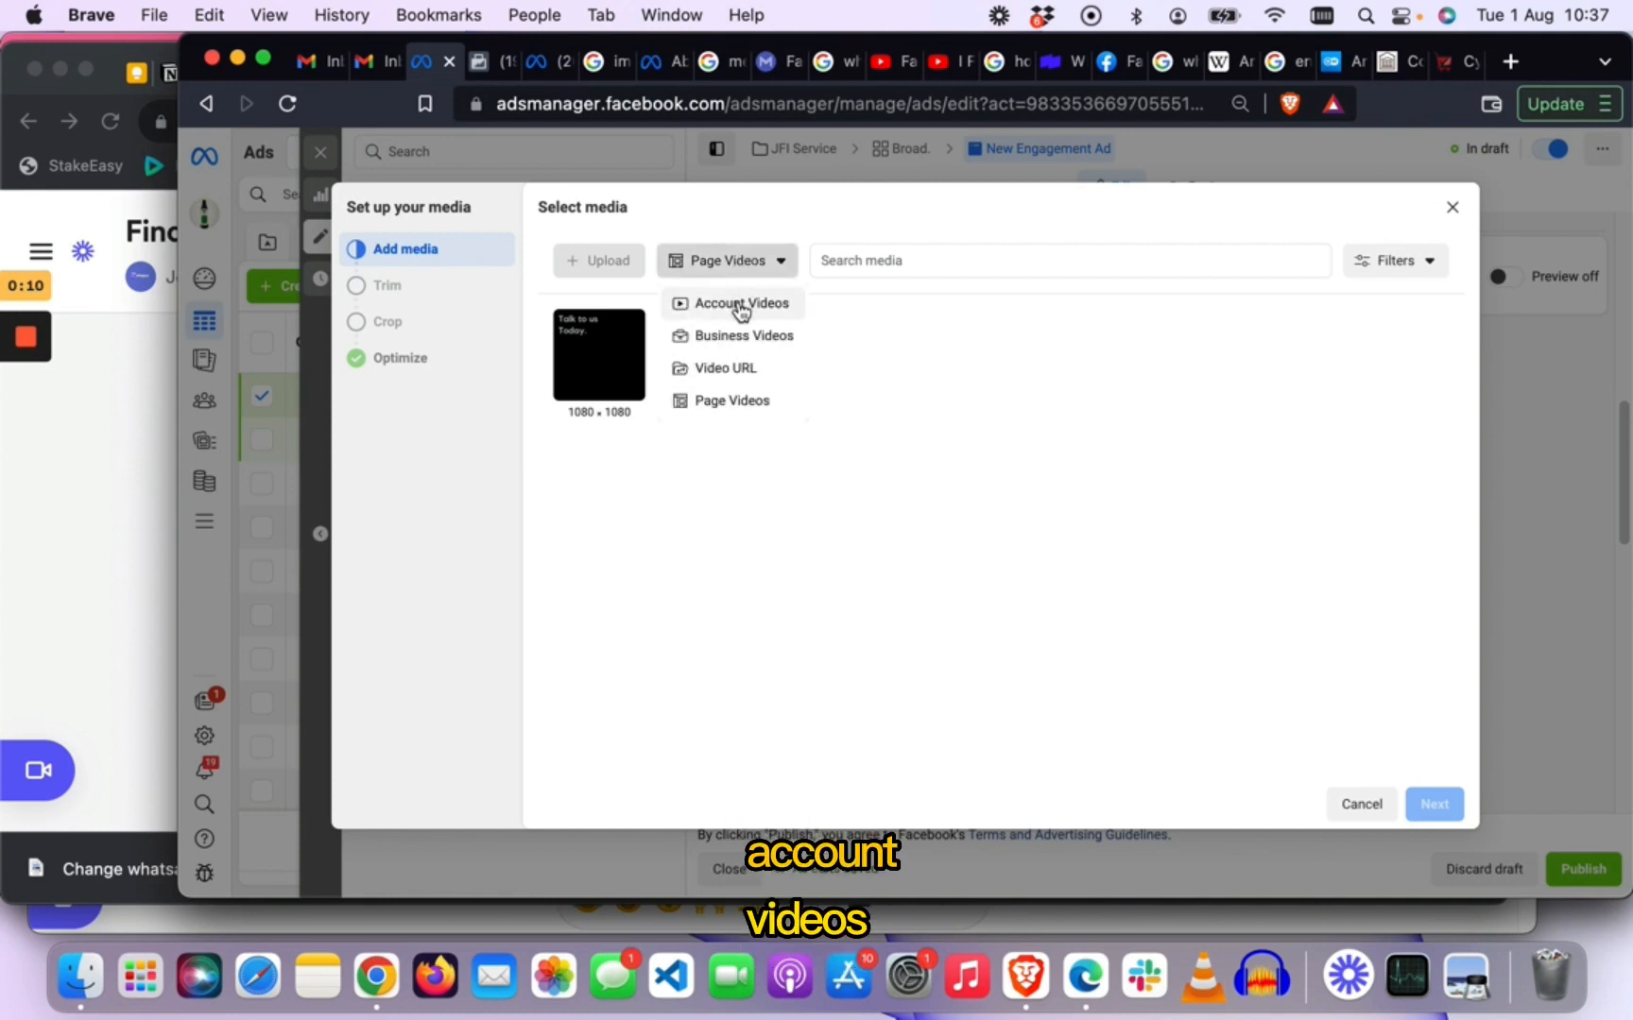
pyautogui.click(742, 308)
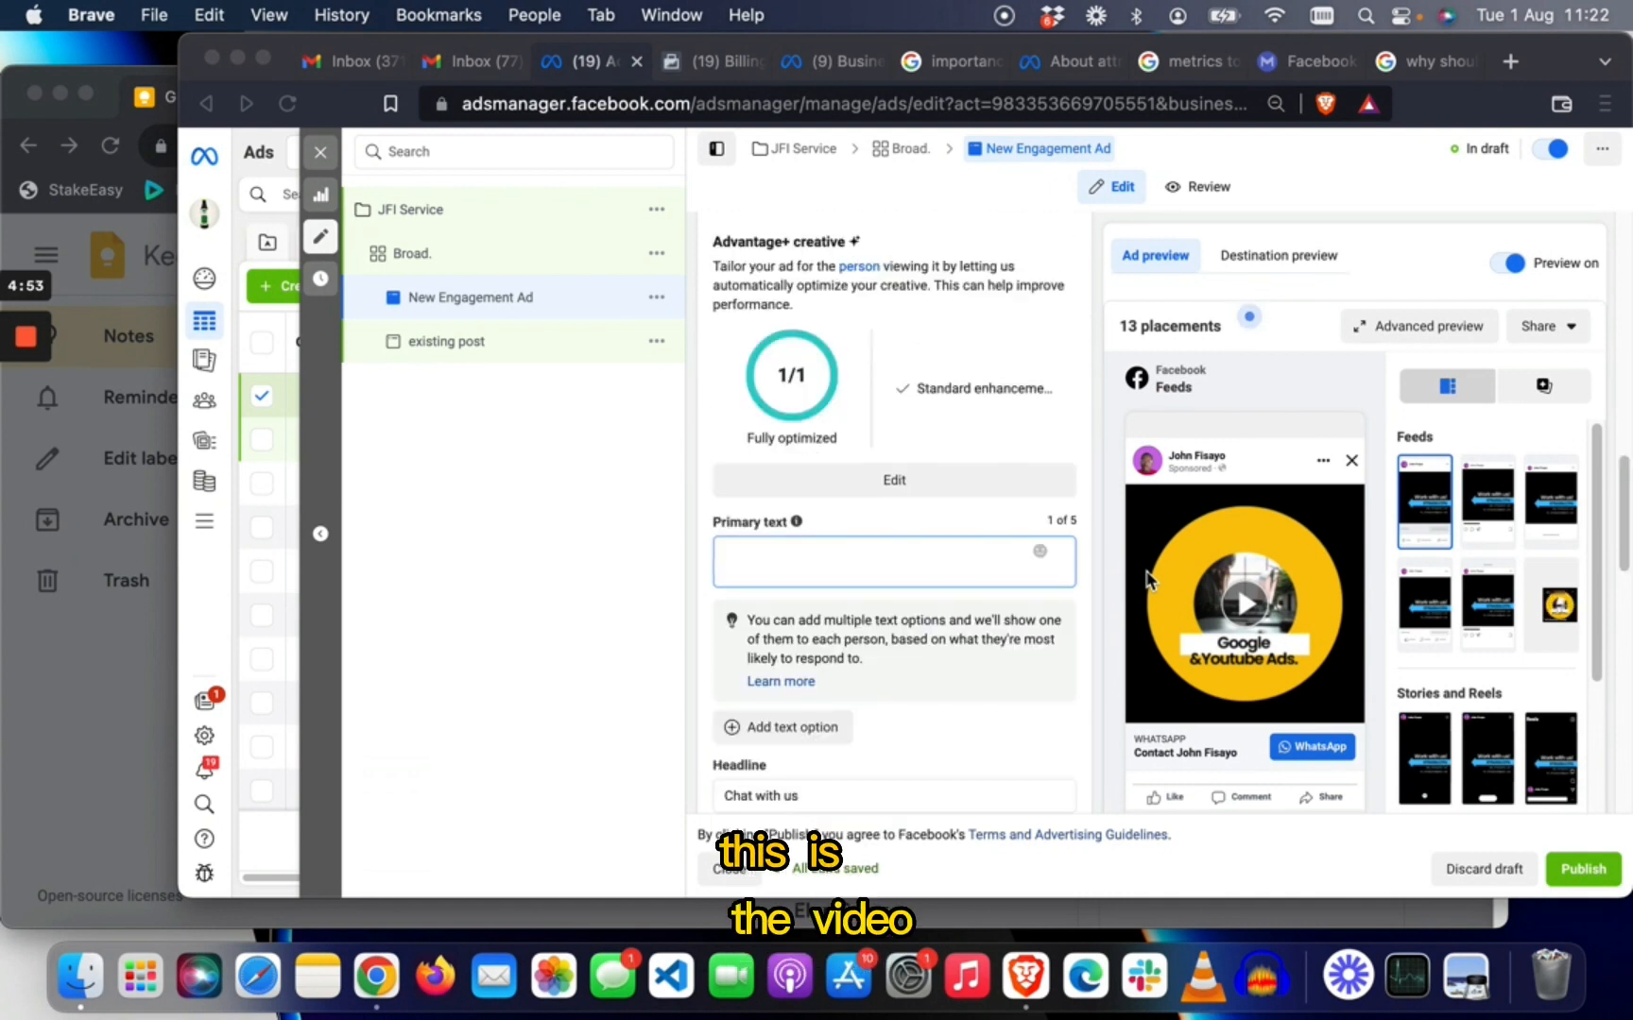
# Paste the copied text on why small businesses shouldn't sleep on Facebook and Instagram ads as the new ad's primary text.
pyautogui.click(760, 562)
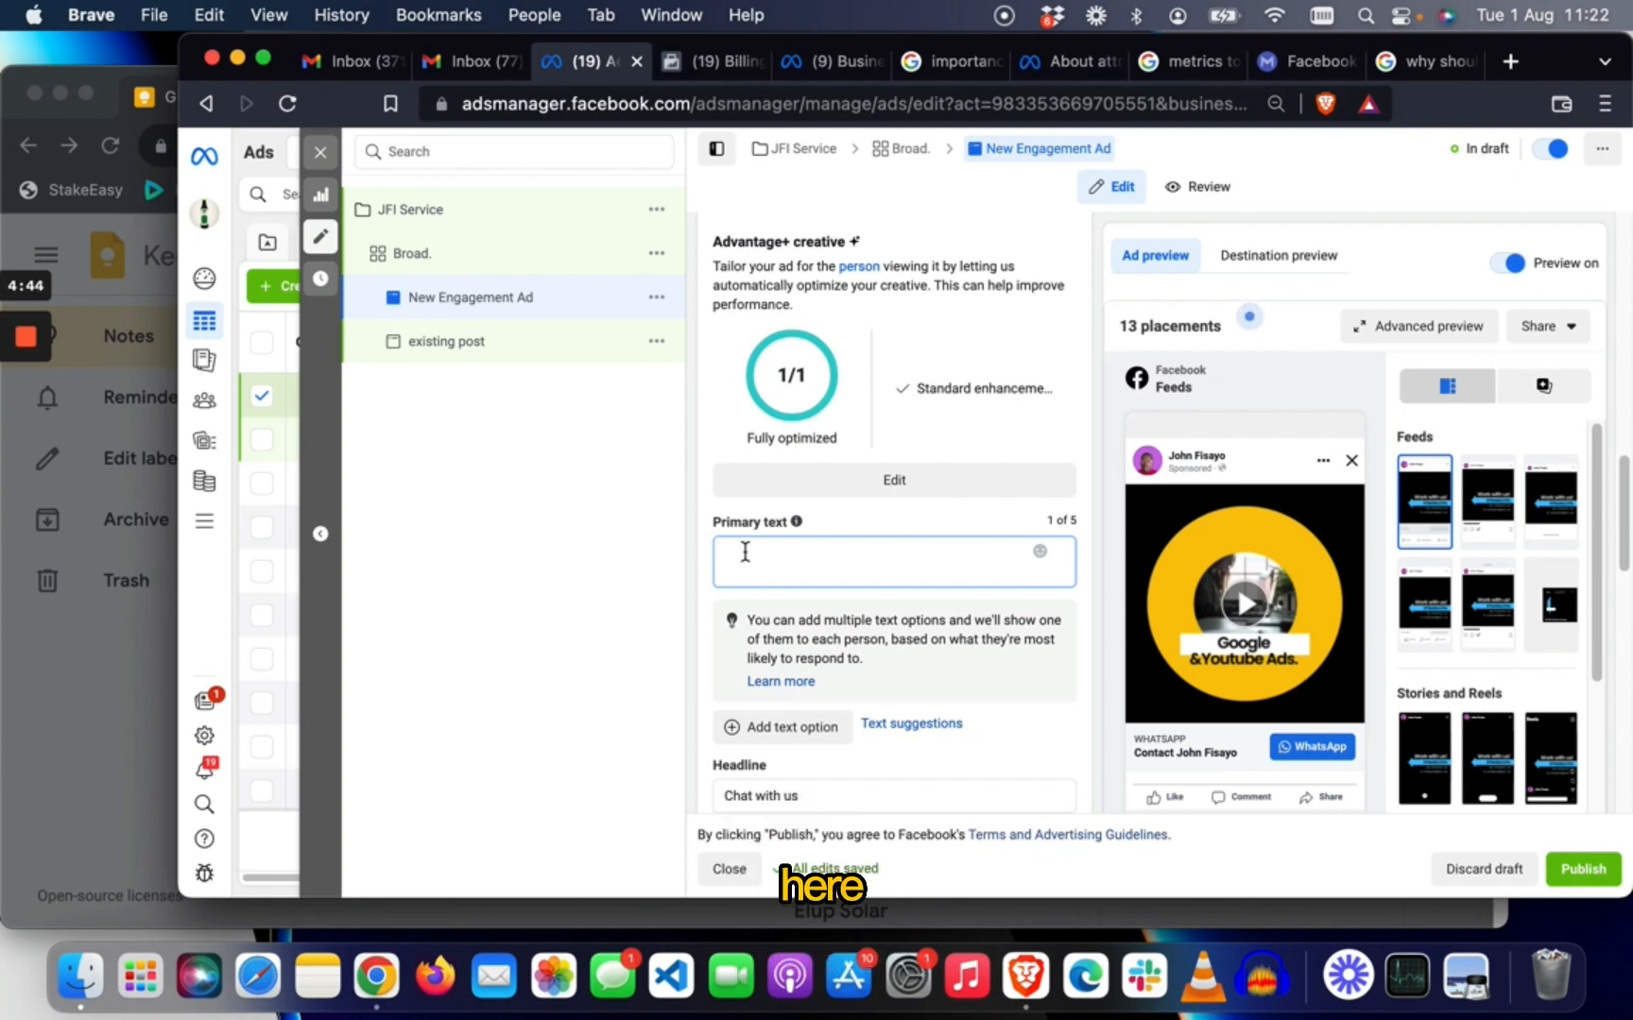
pyautogui.press('super+v')
pyautogui.scroll(-5, 936, 623)
pyautogui.scroll(-5, 936, 623)
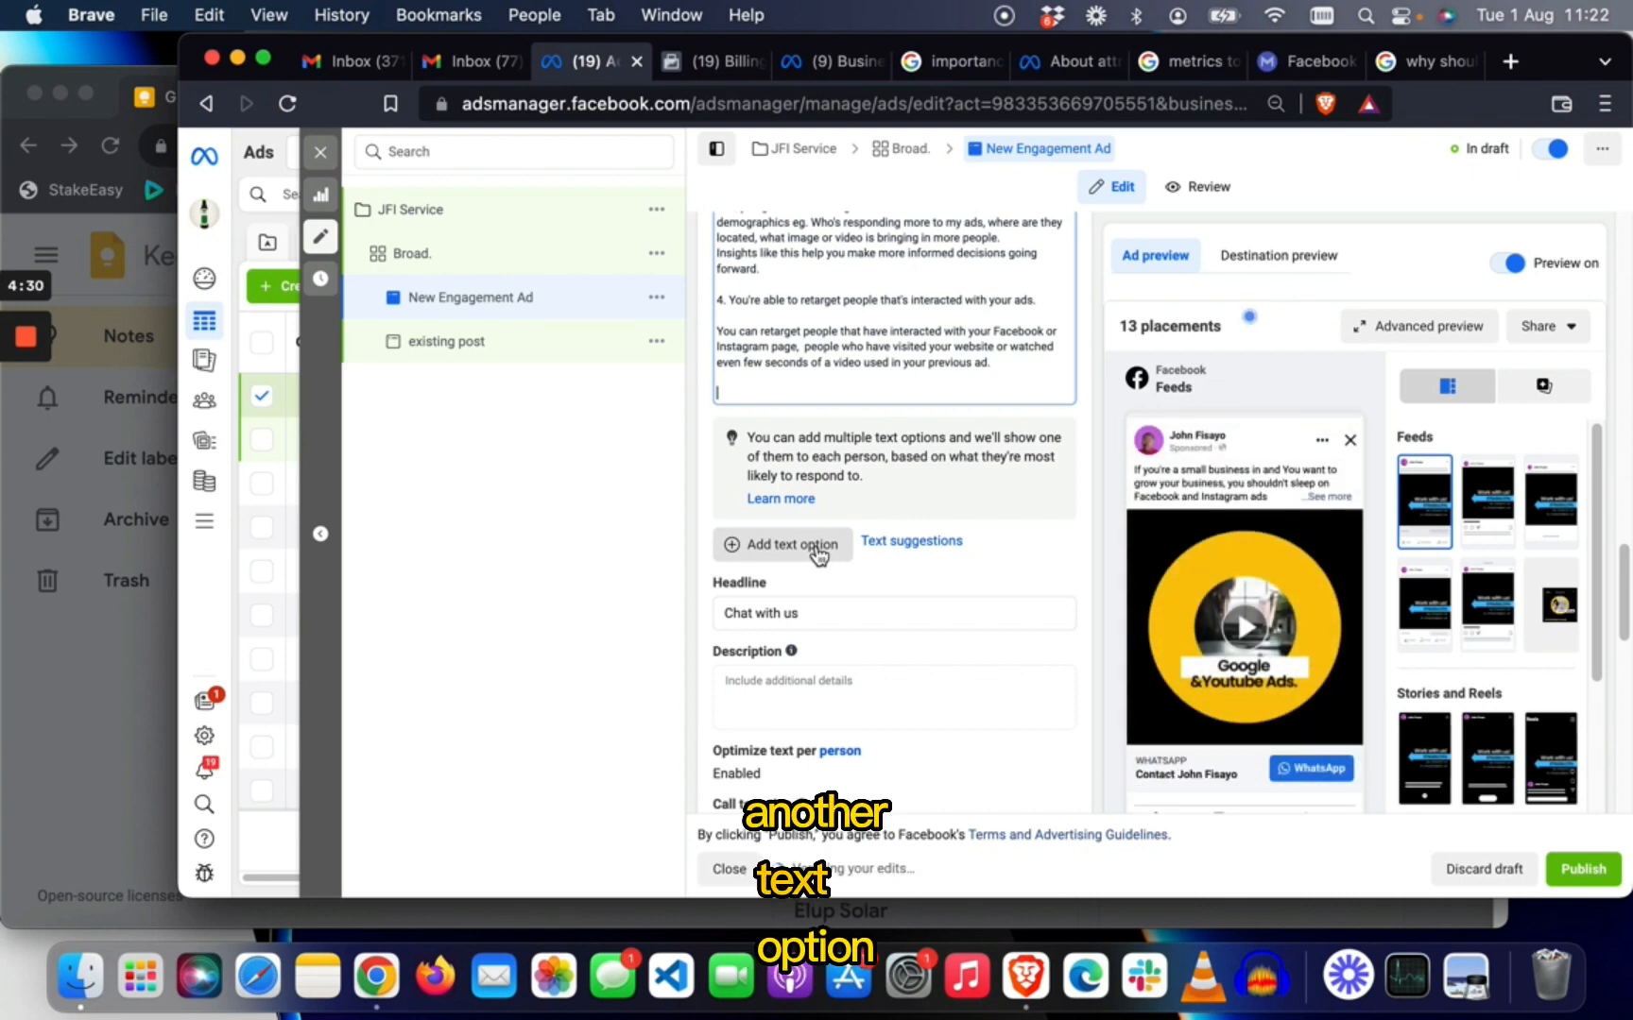
# Try adding a second primary text option, and remove the empty option.
pyautogui.click(819, 552)
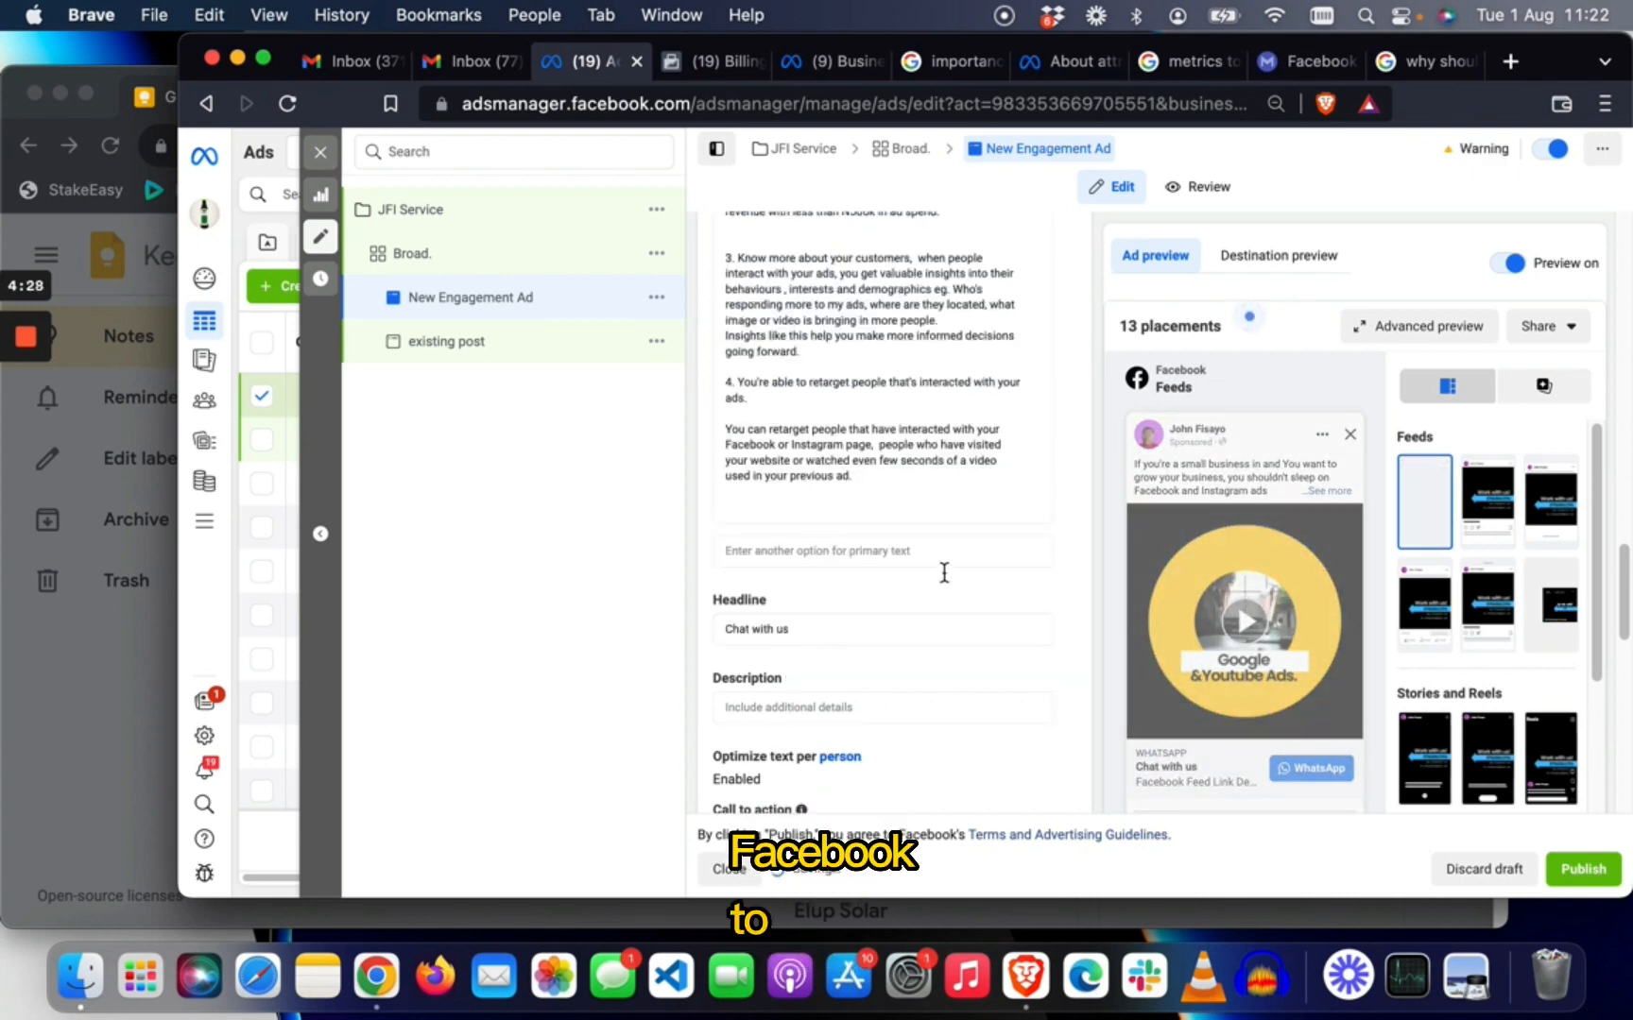
pyautogui.scroll(1, 950, 552)
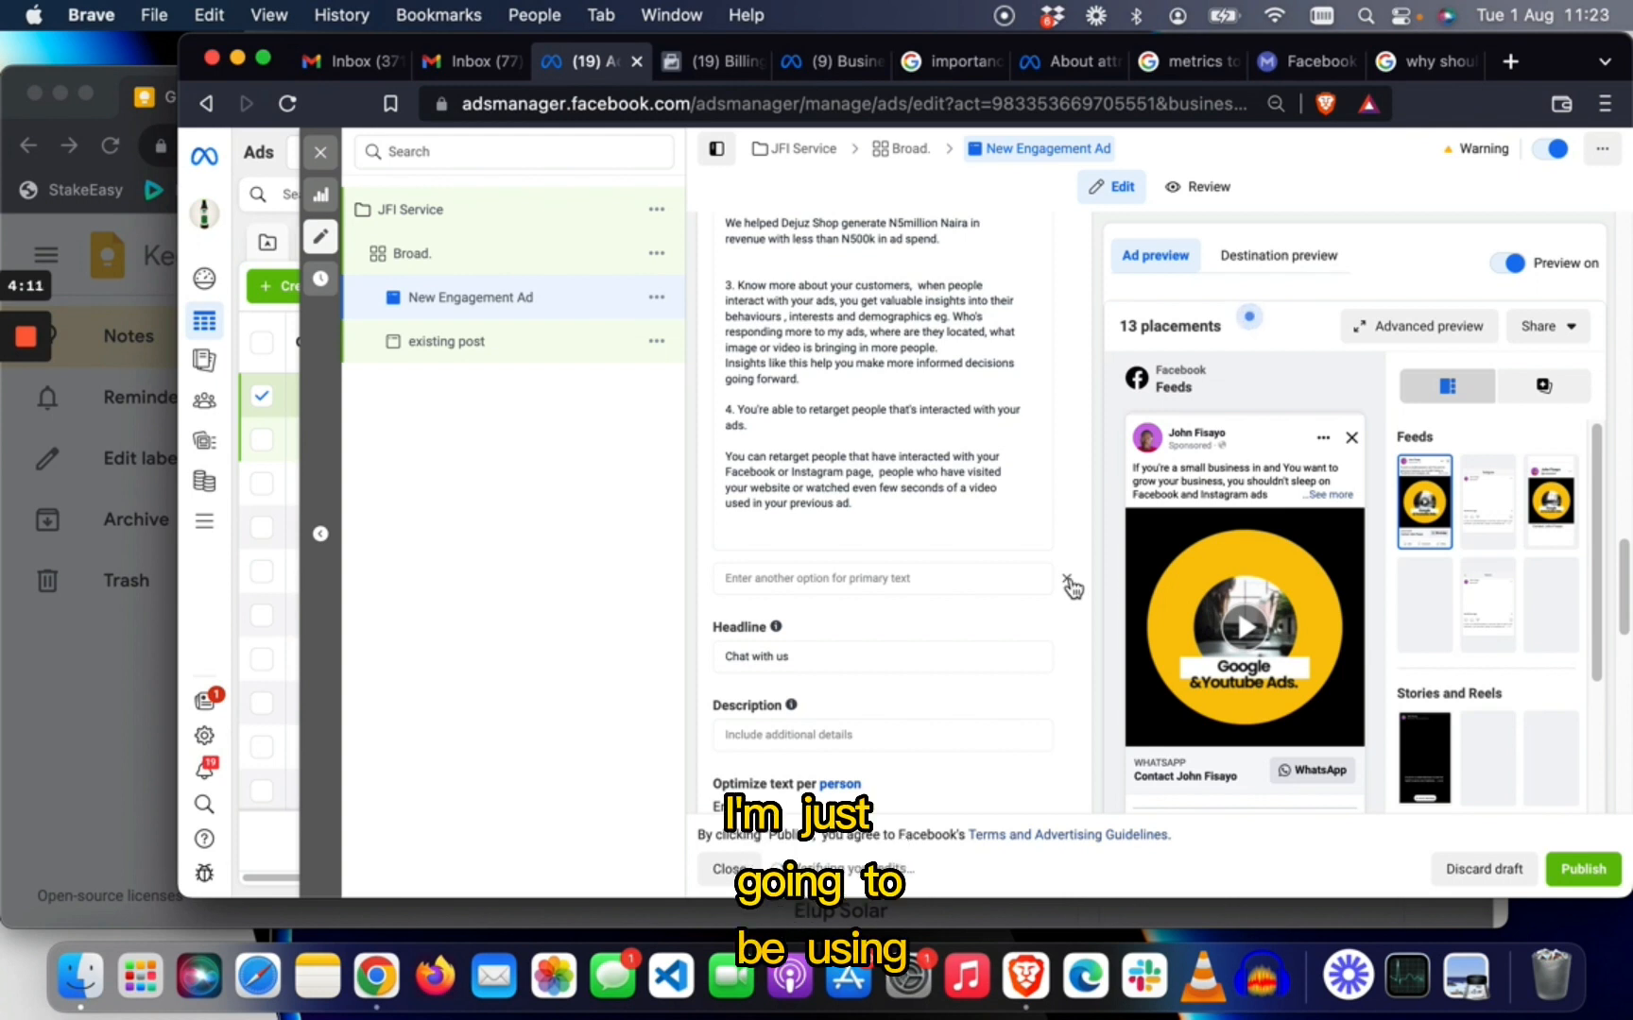
pyautogui.click(1068, 580)
# Replace the new ad's headline with "Facebook Ads That Work".
pyautogui.click(809, 485)
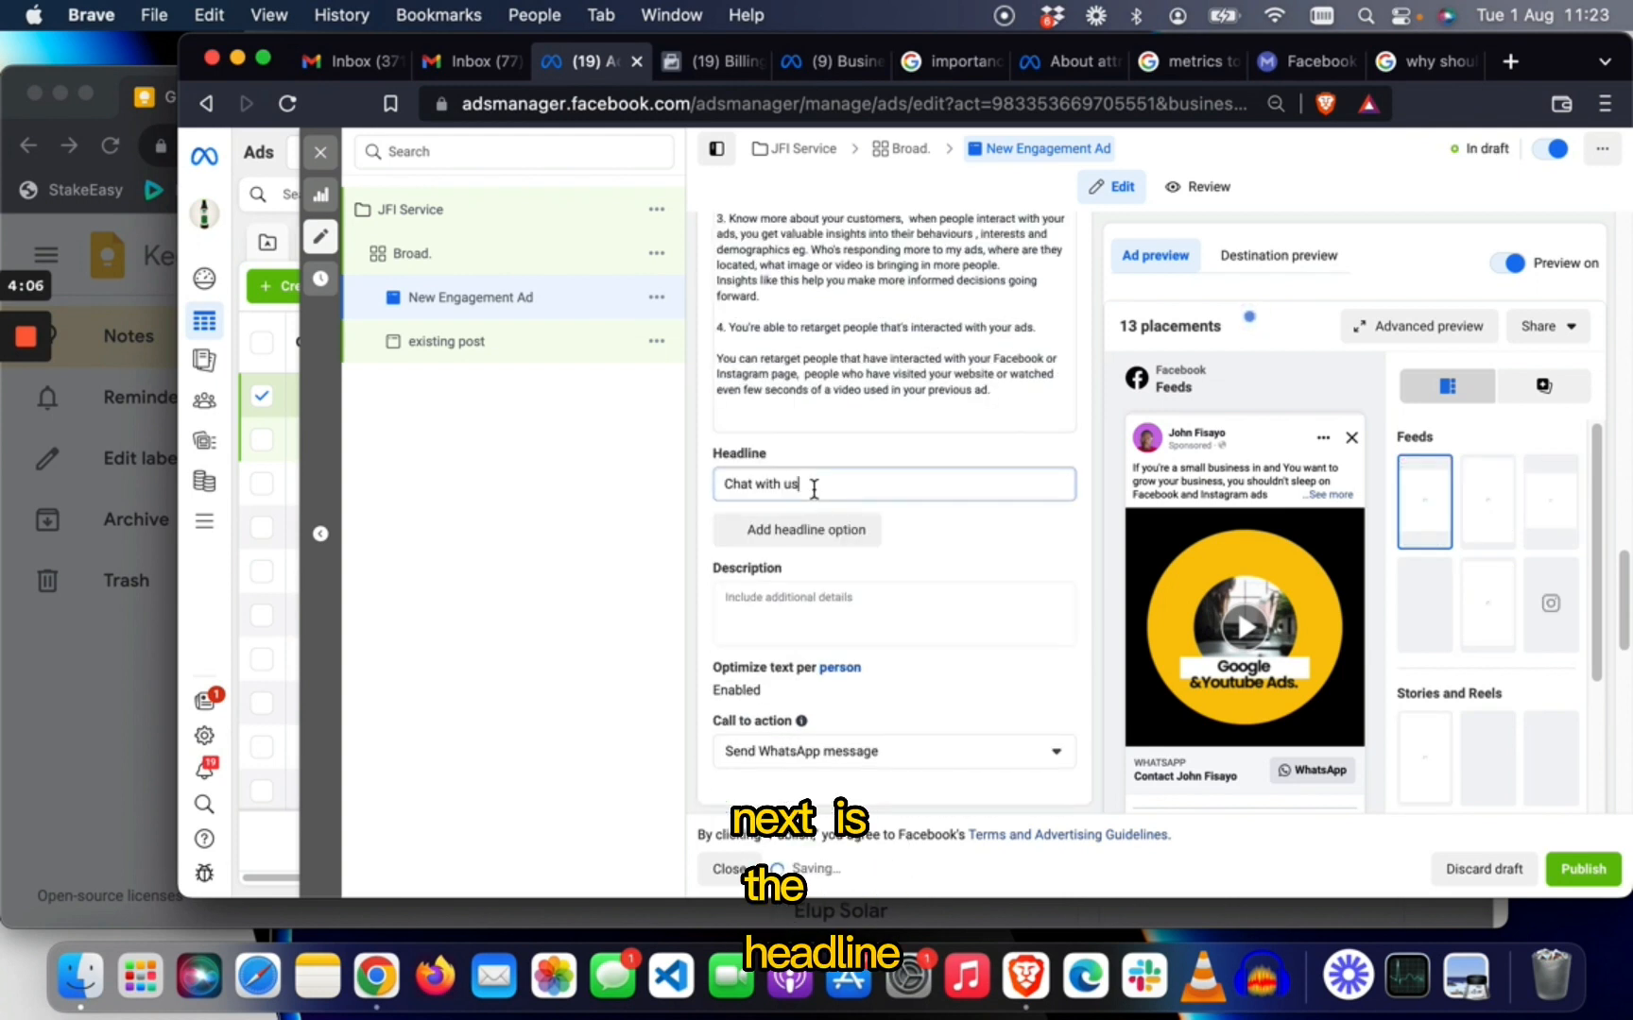
pyautogui.moveTo(809, 485); pyautogui.dragTo(710, 489)
pyautogui.write('Face')
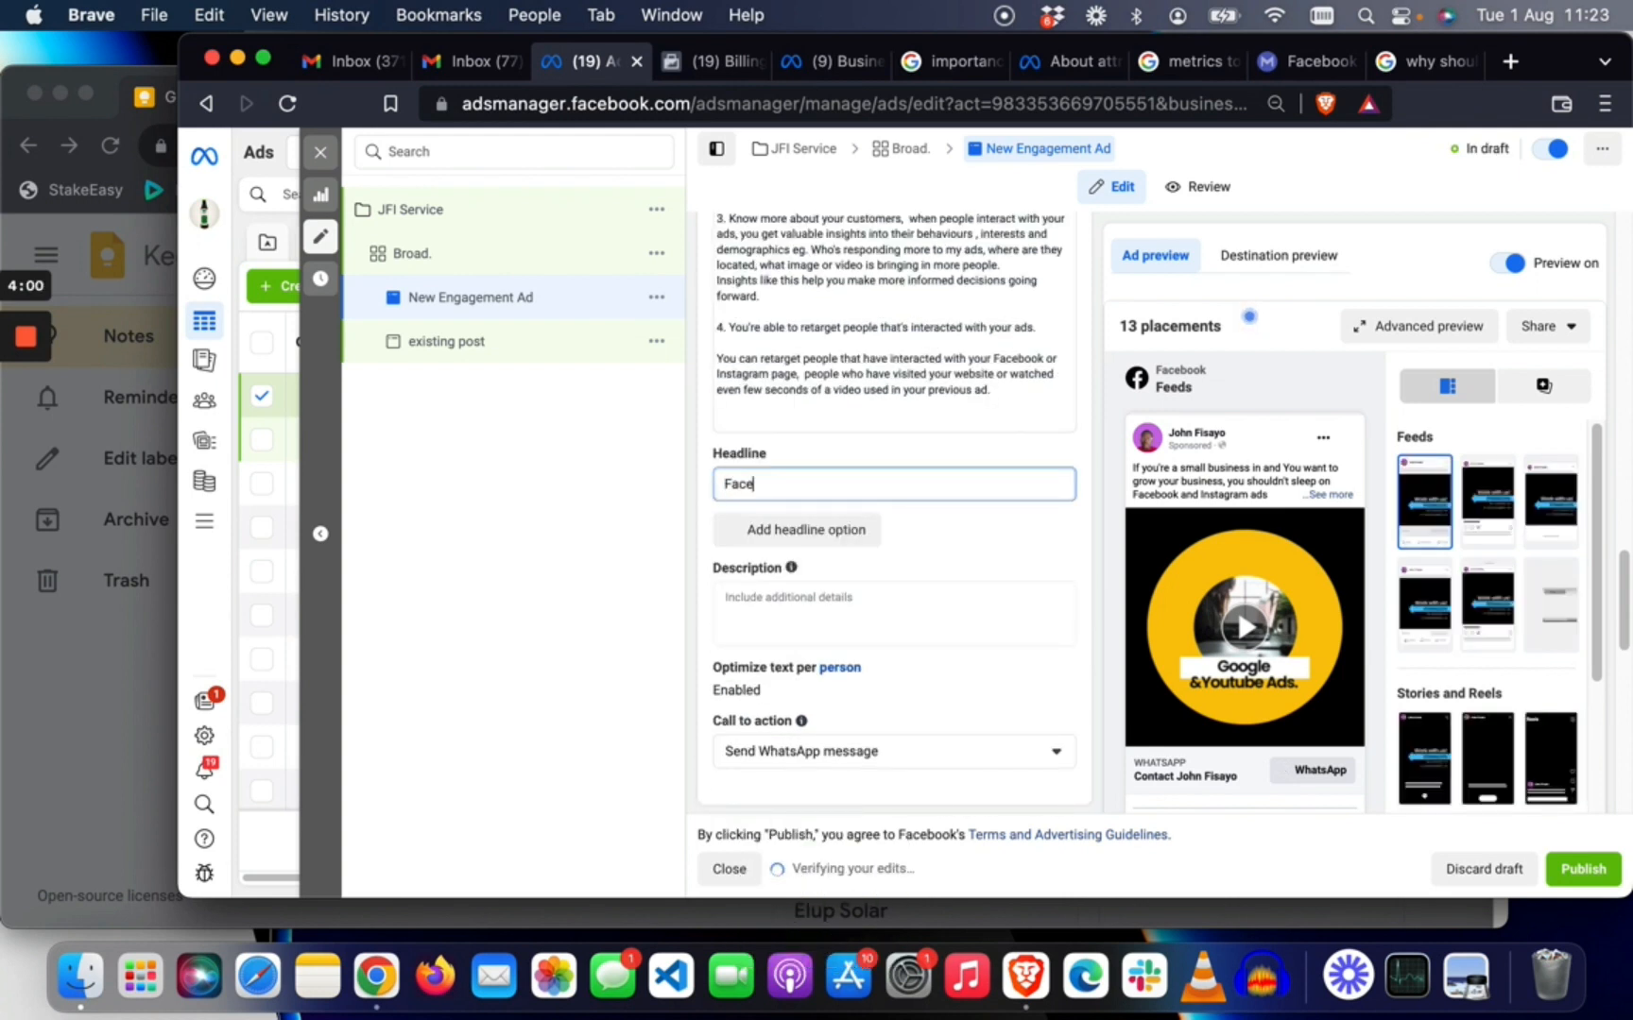
pyautogui.write('book')
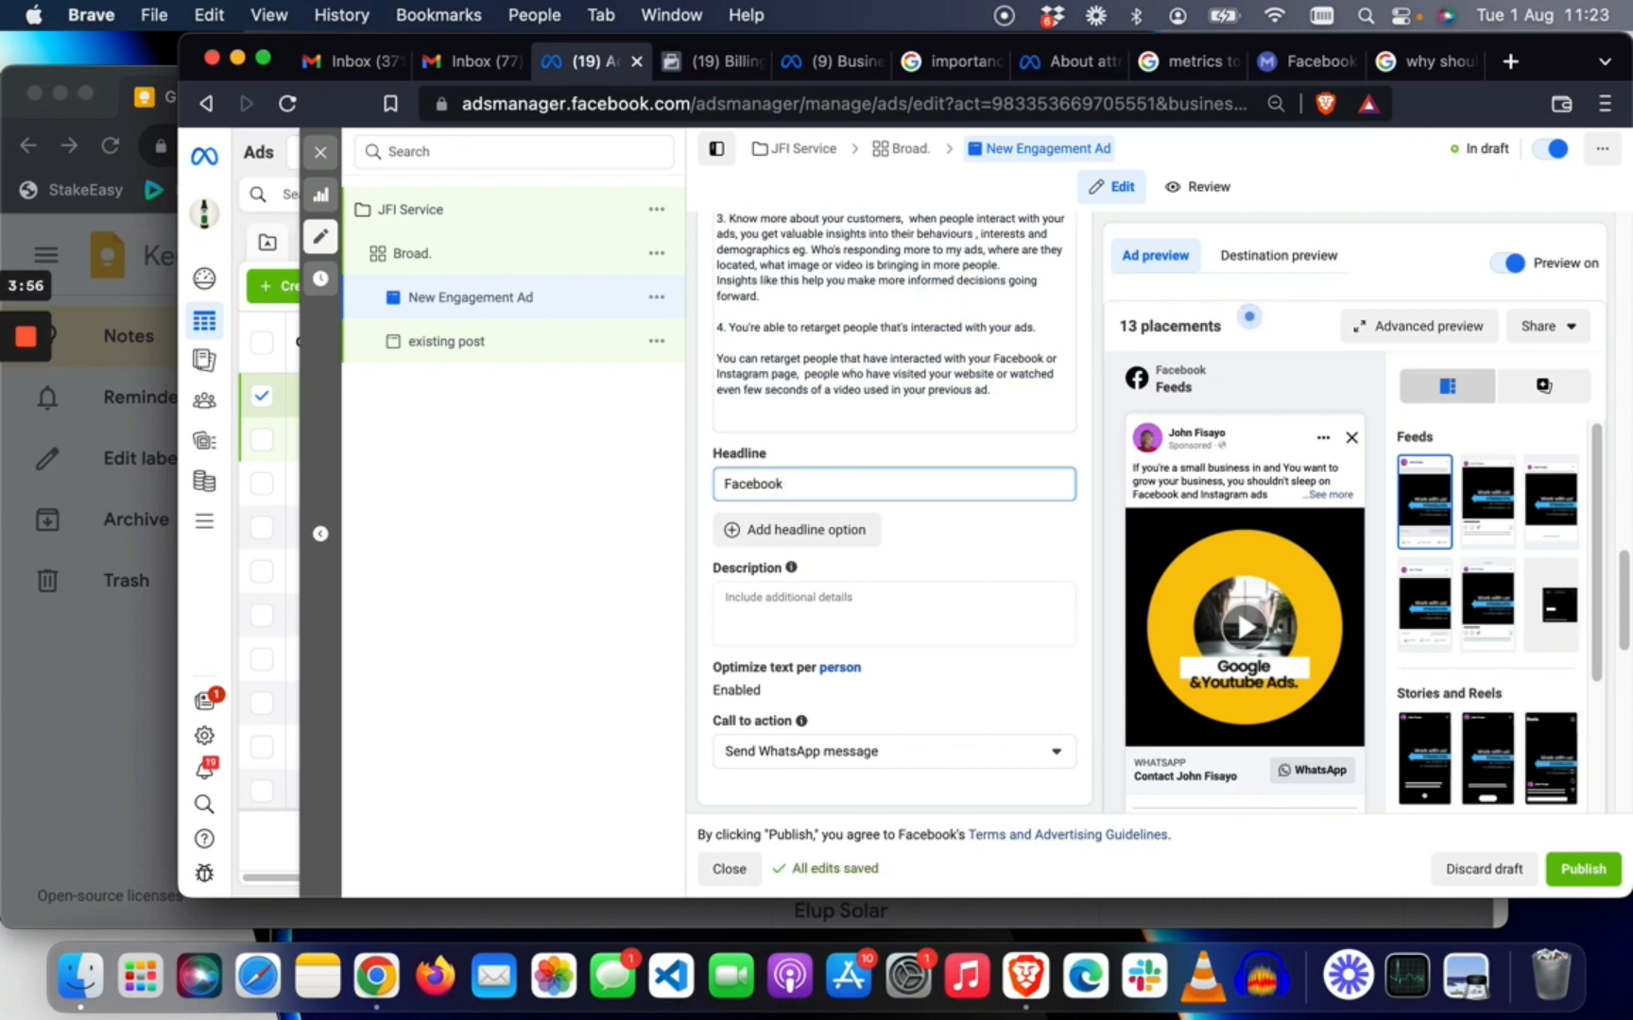
pyautogui.write(' Ads ')
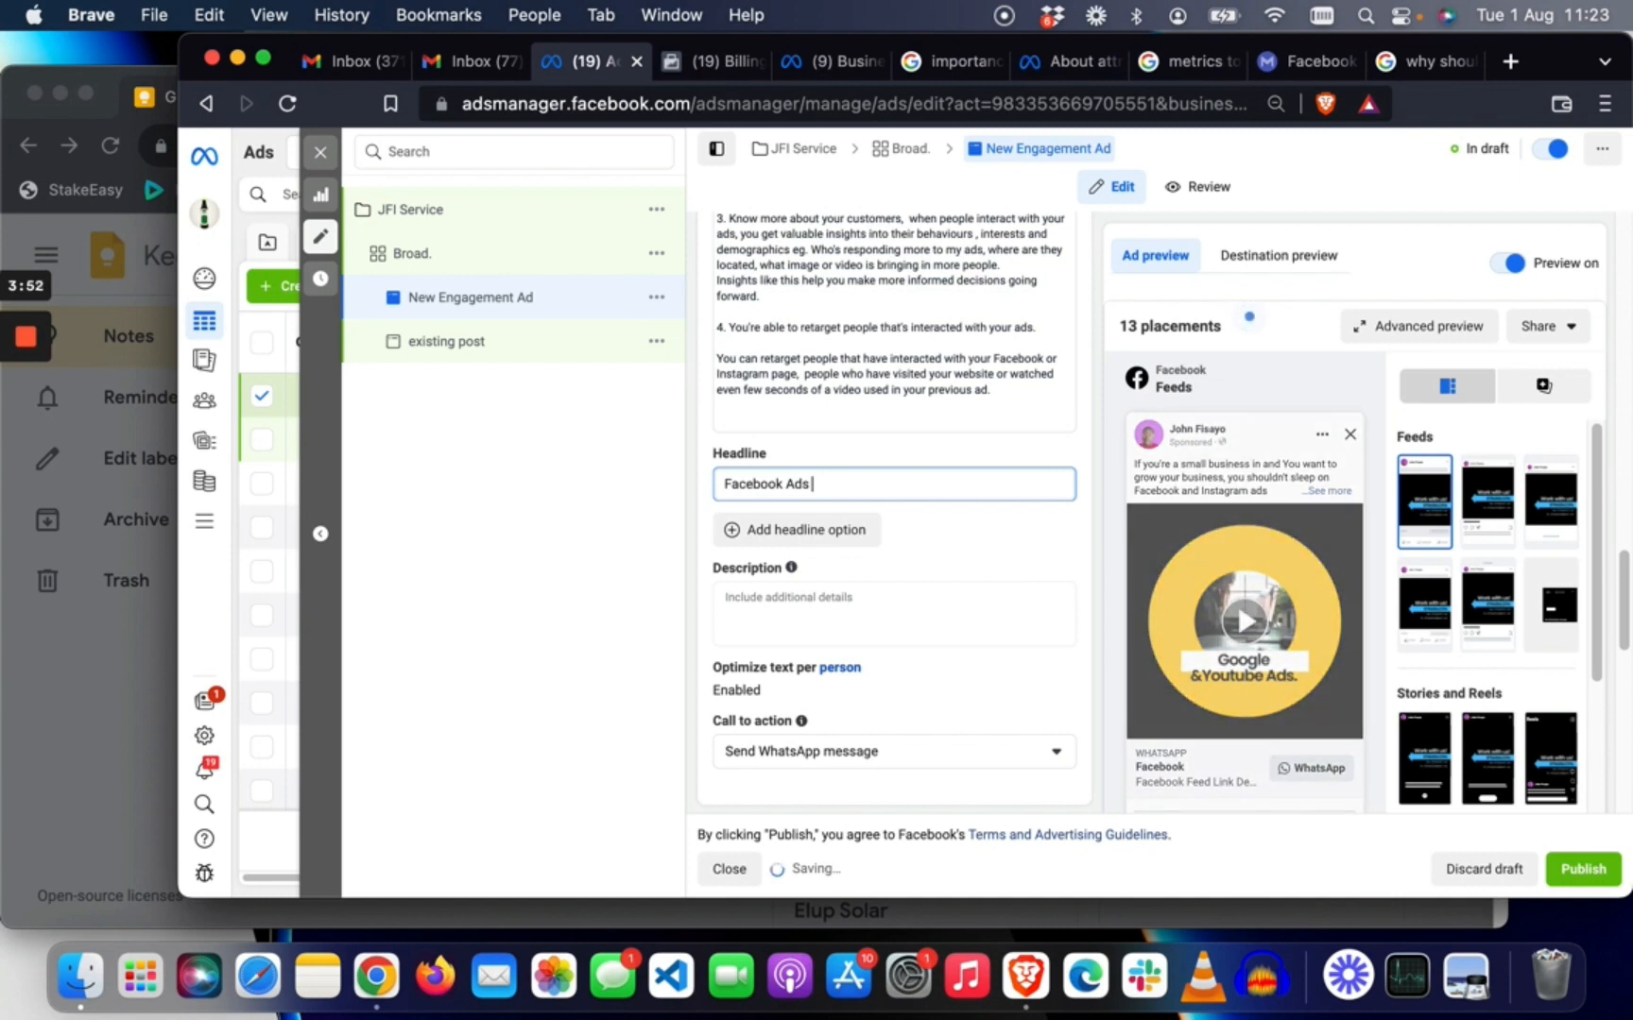
pyautogui.write('That W')
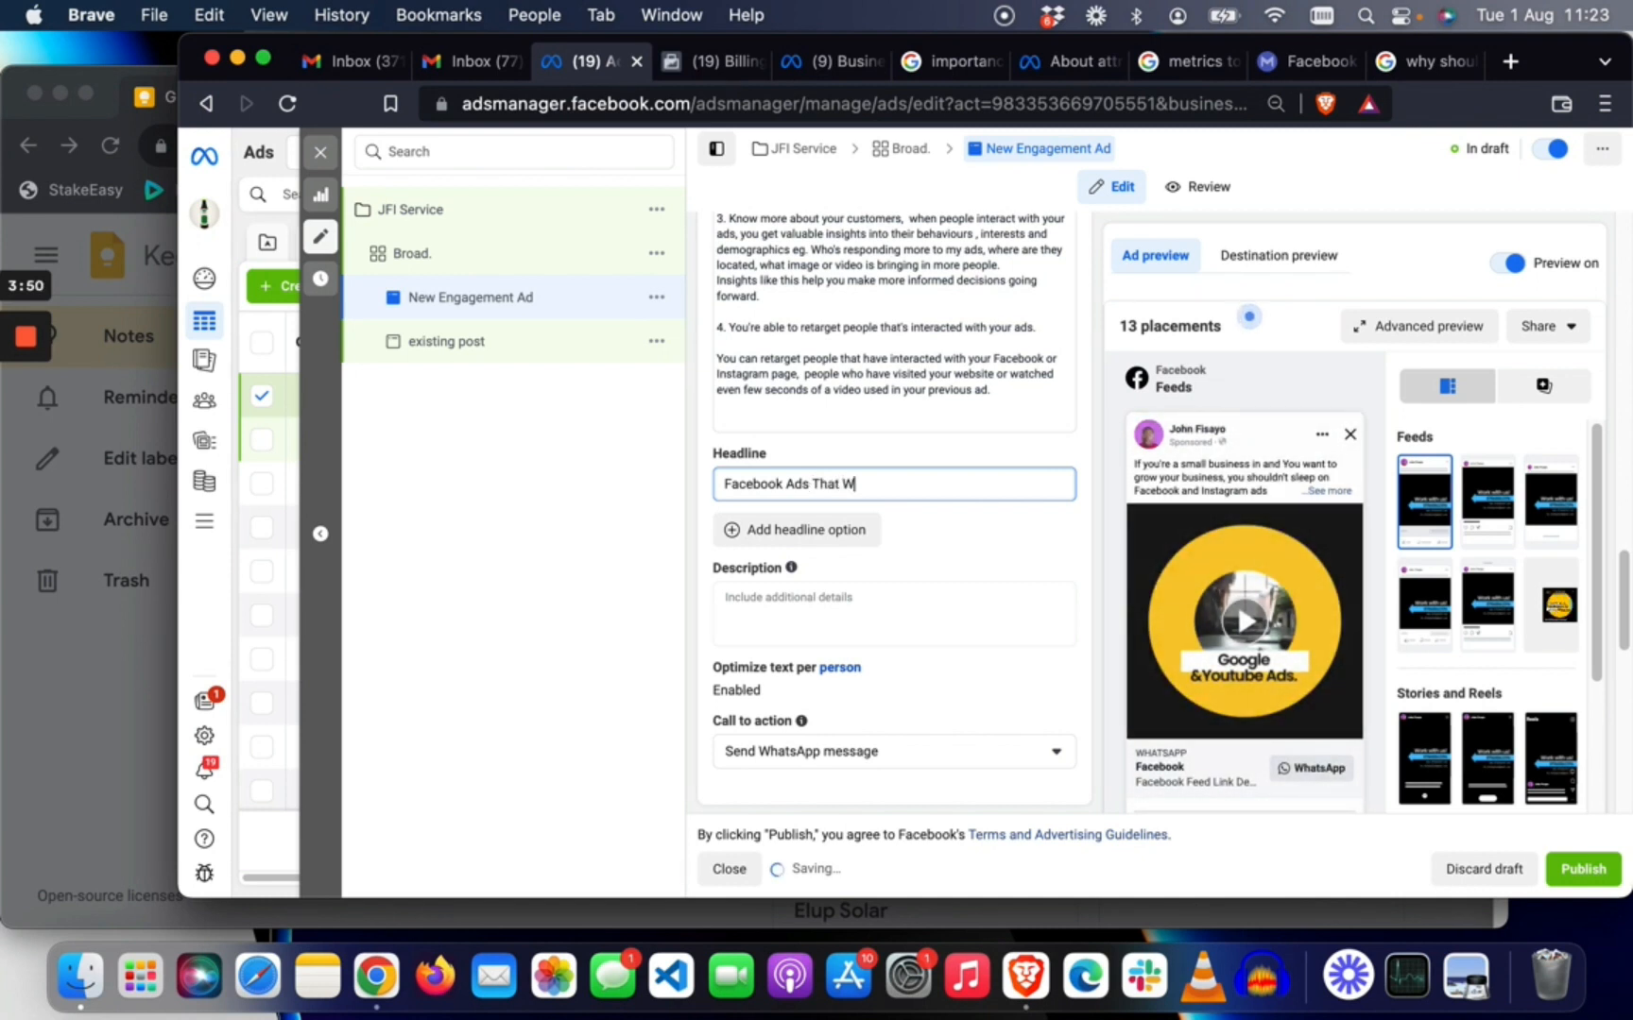
pyautogui.write('ork')
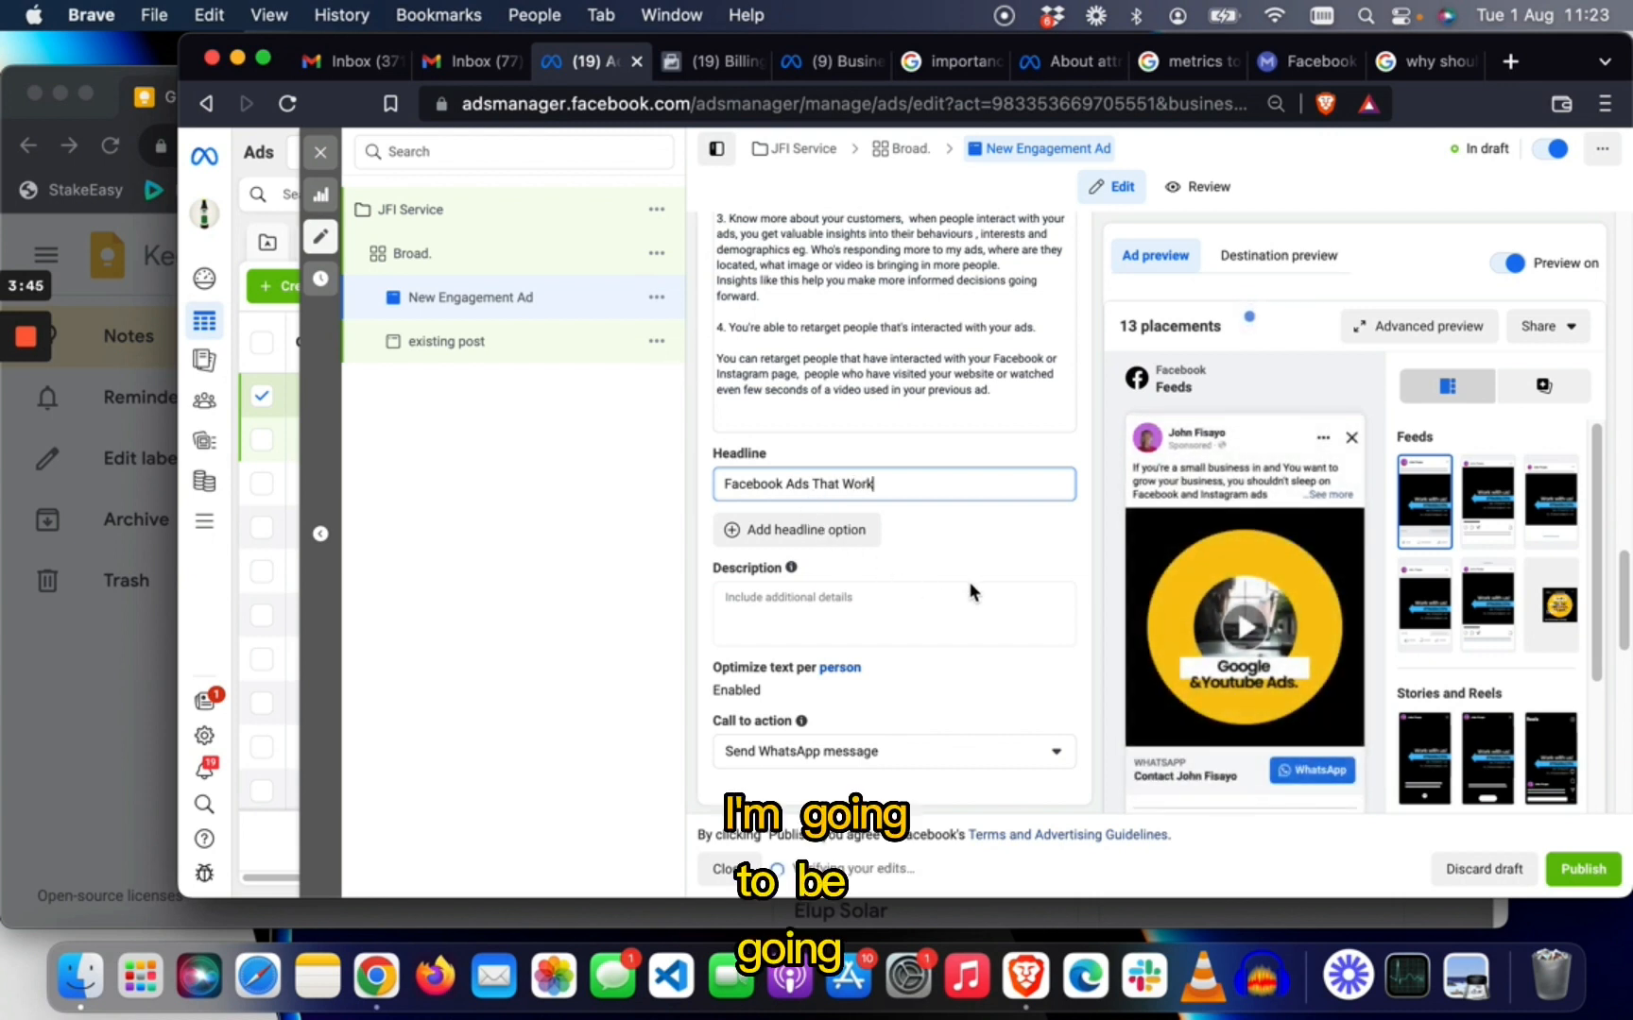
# Finish the new ad's headline with a full stop so it reads "Facebook Ads That Work.".
pyautogui.write('.')
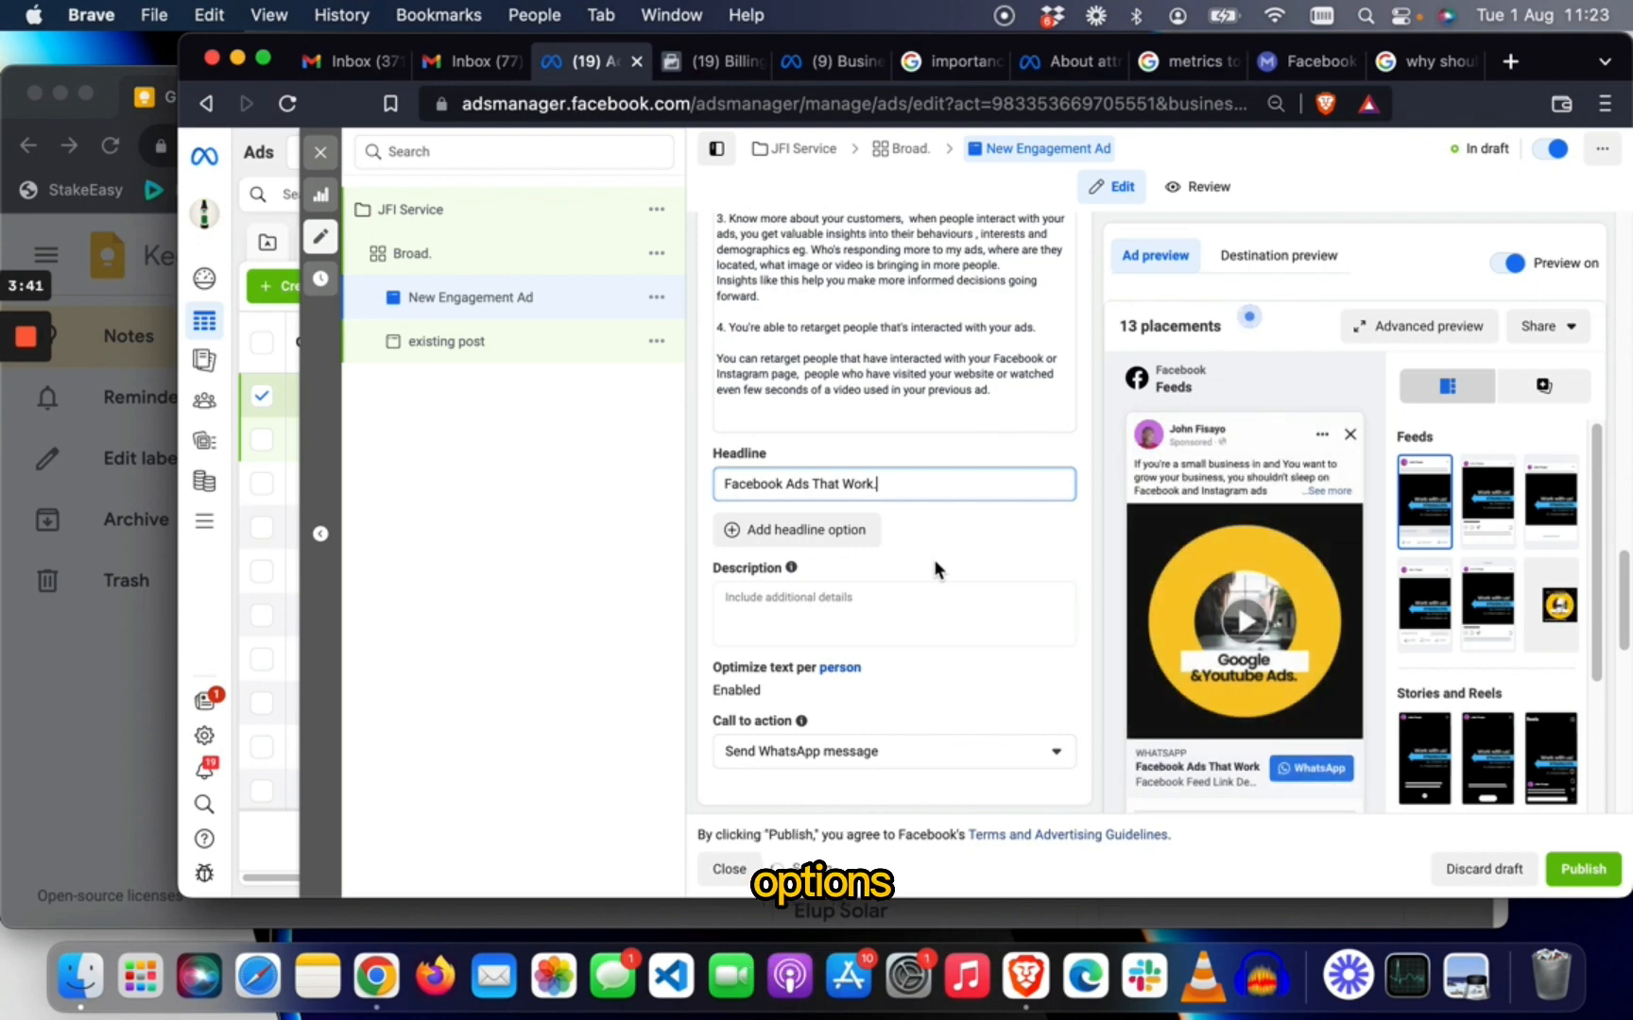
pyautogui.scroll(-1, 935, 561)
pyautogui.scroll(-2, 934, 563)
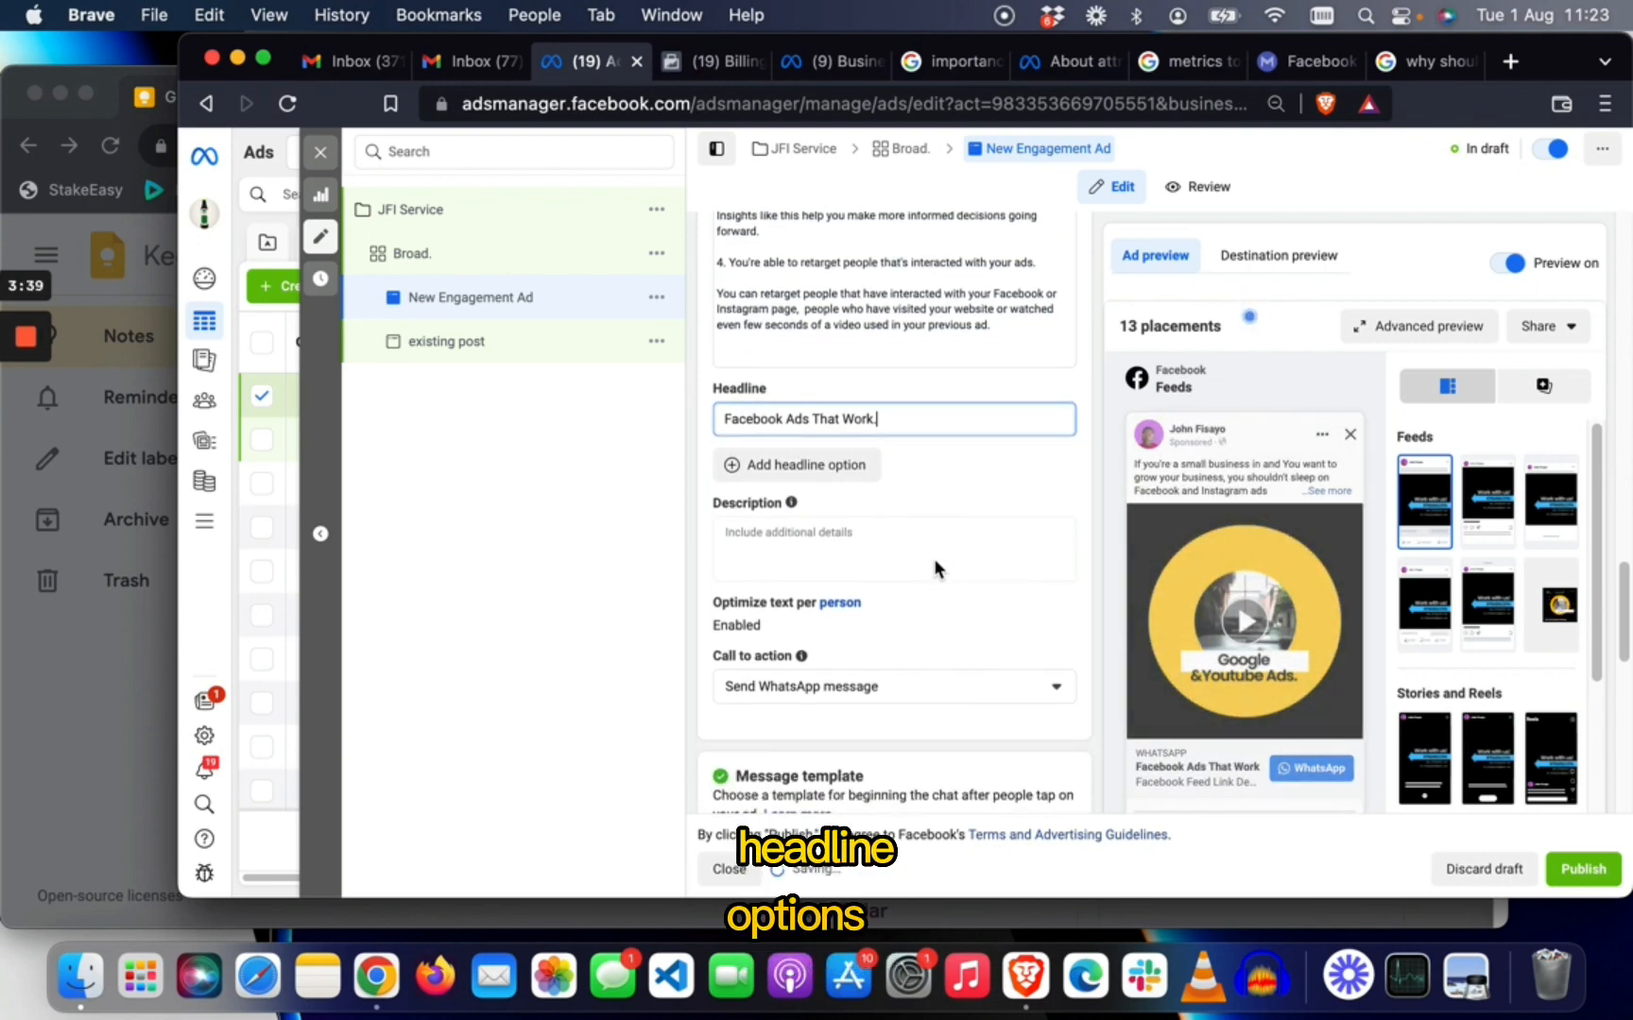
# Edit the new message template so its default message reads "Hello! I want to create facebook ads", and save the template.
pyautogui.scroll(-10, 936, 565)
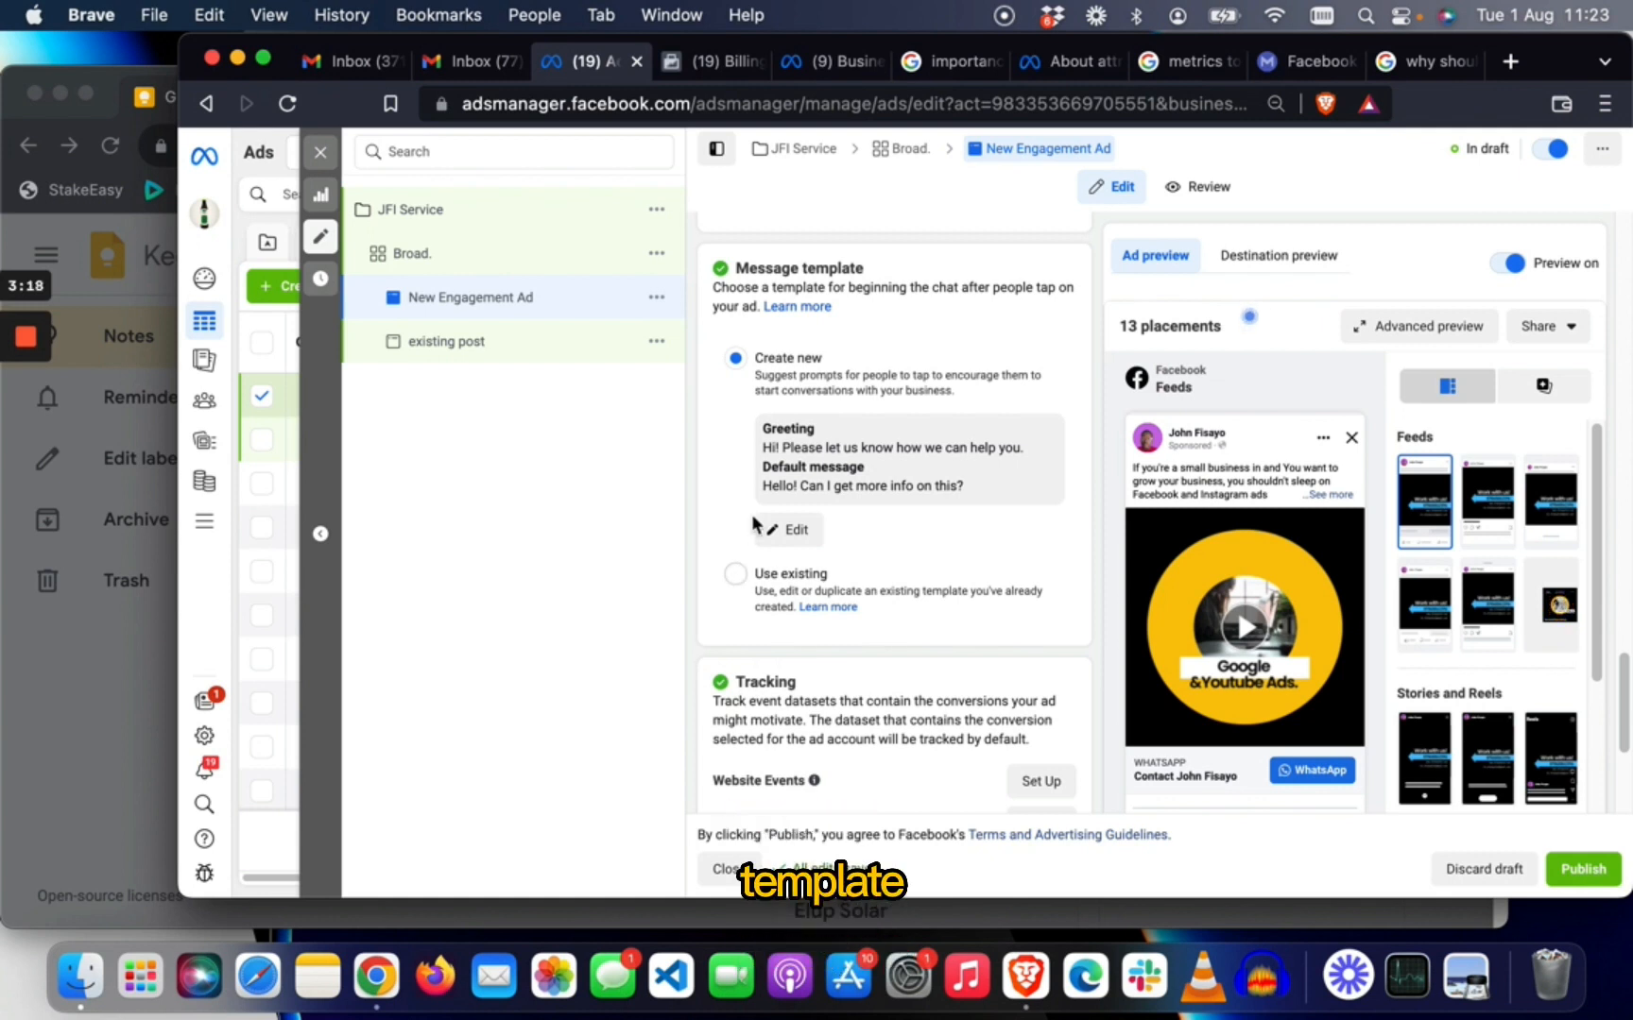
pyautogui.click(797, 537)
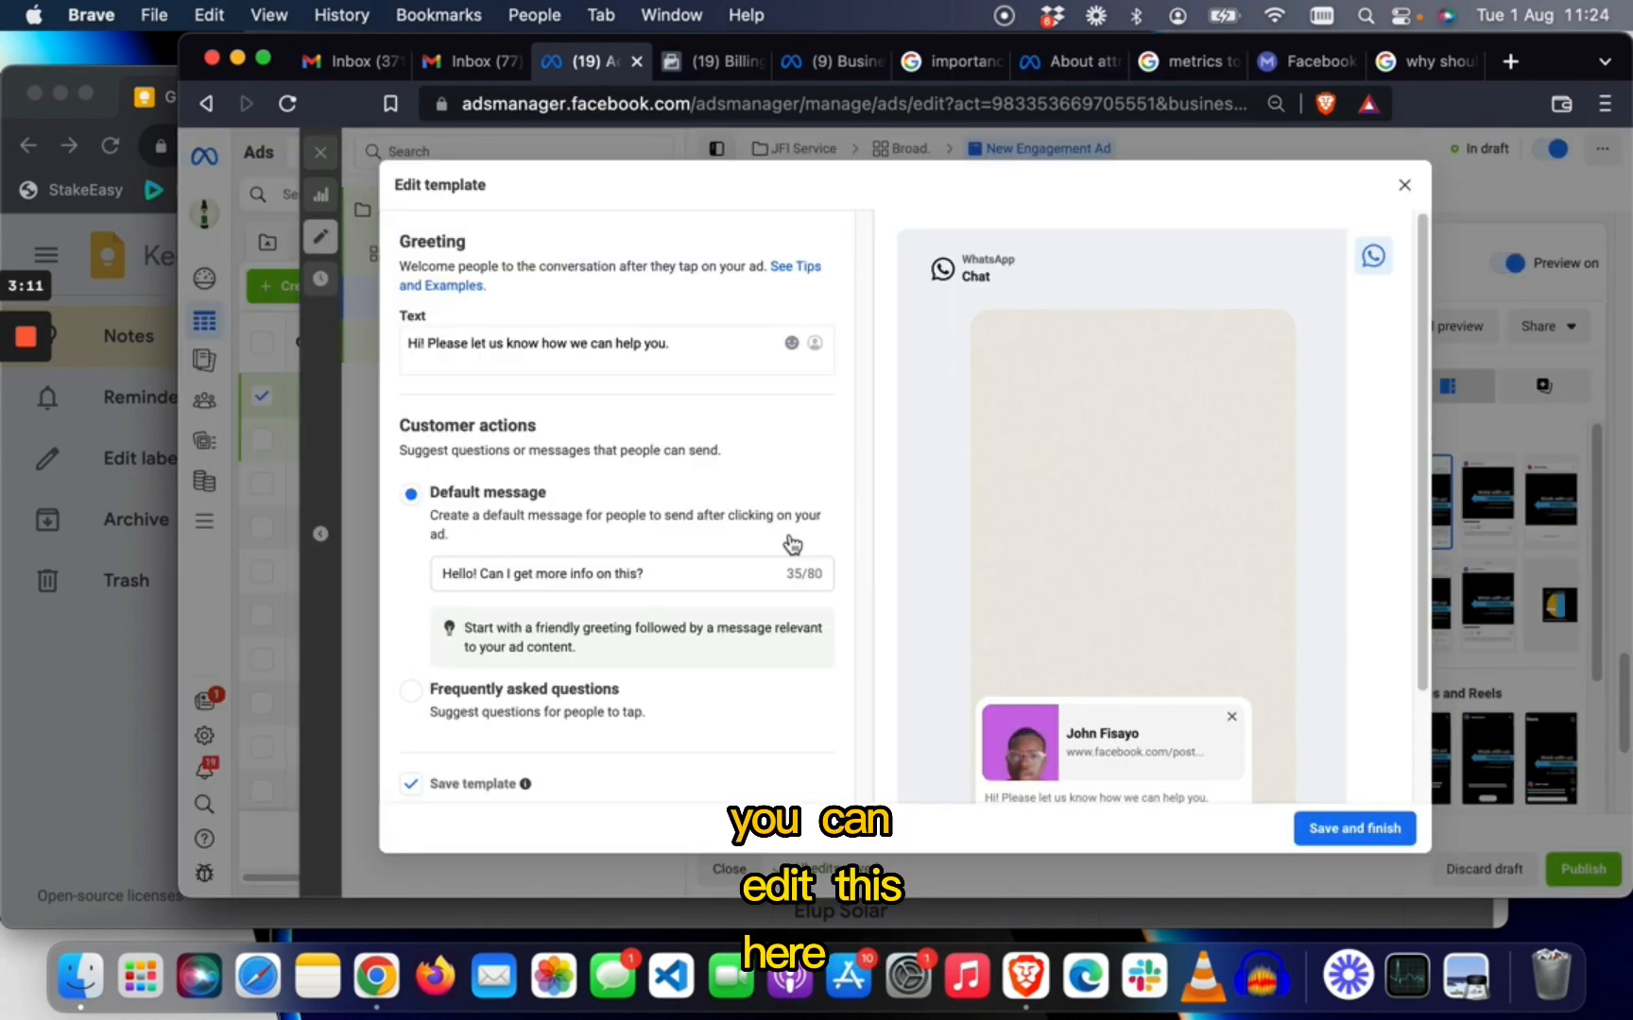
pyautogui.scroll(-3, 791, 539)
pyautogui.moveTo(644, 439); pyautogui.dragTo(483, 439)
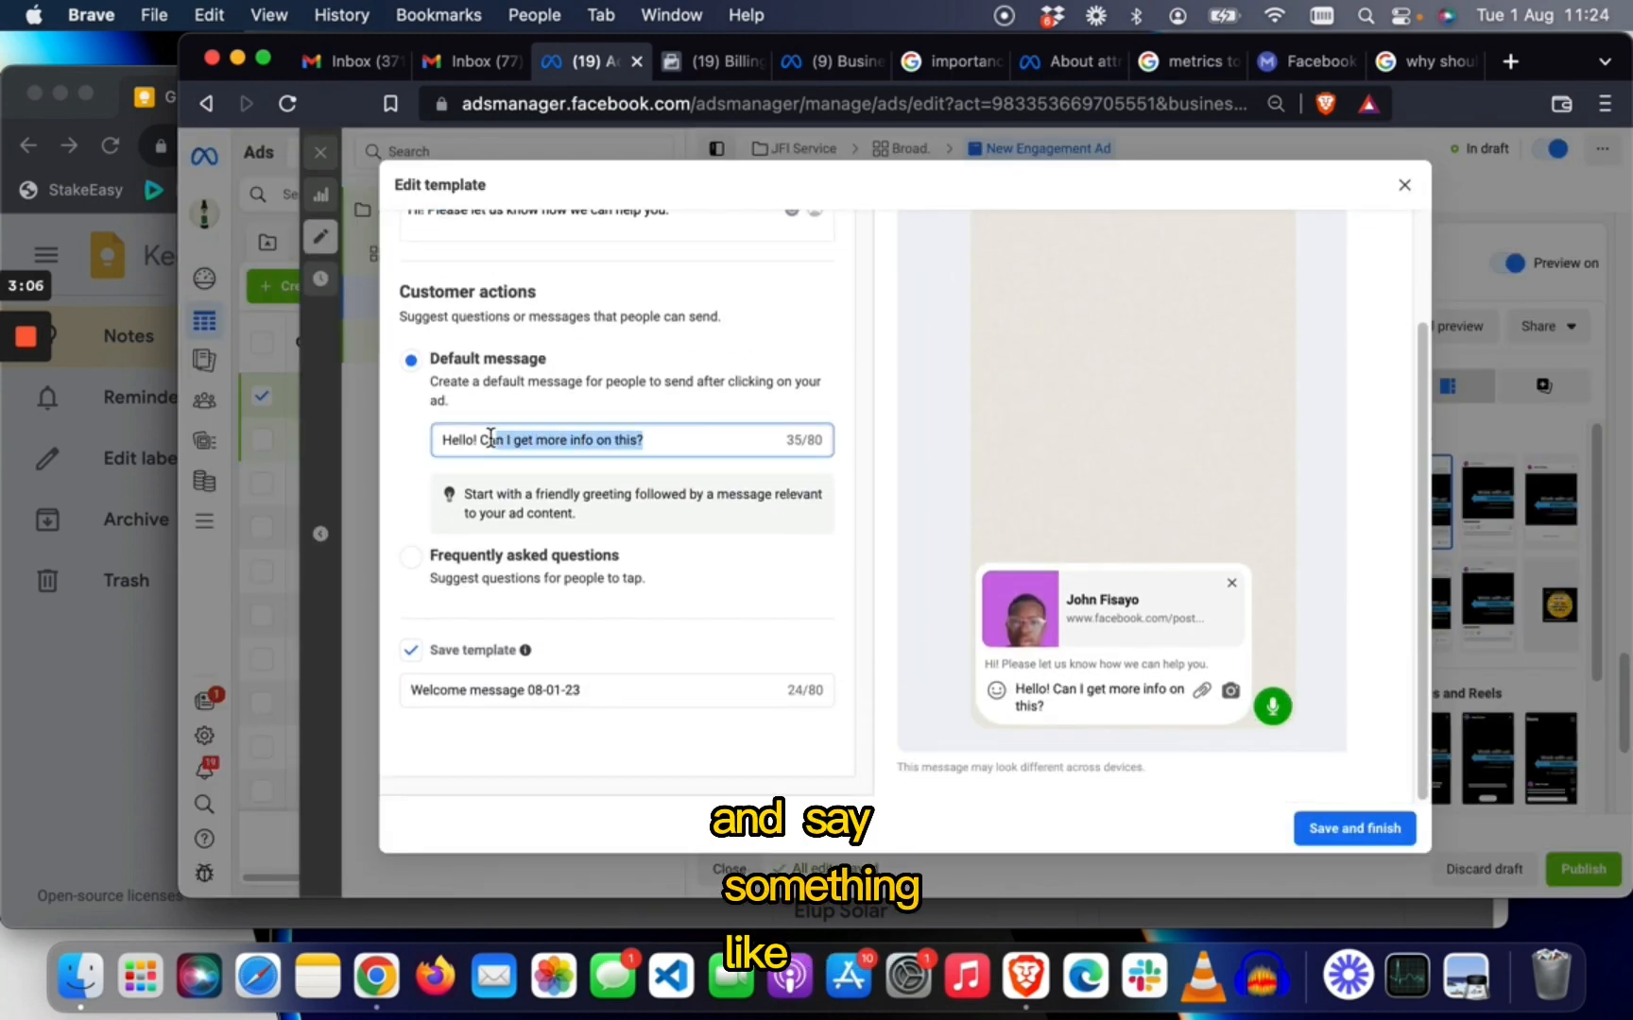
pyautogui.write('I w')
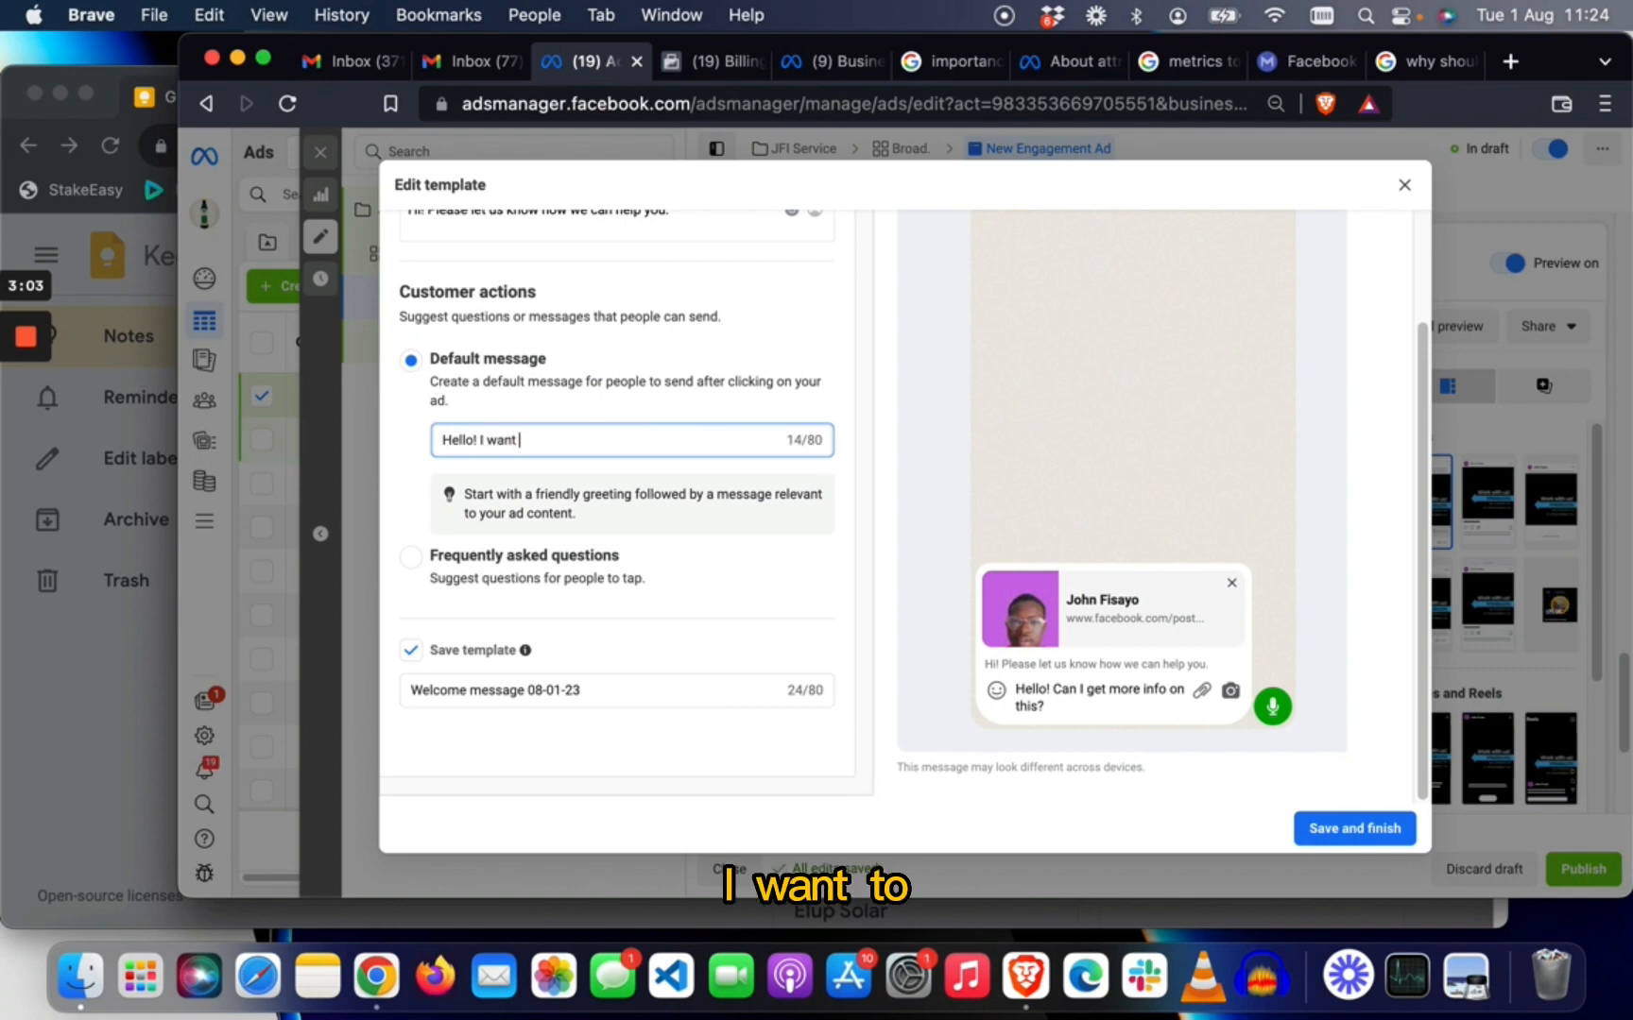
pyautogui.write('ant')
pyautogui.write('to')
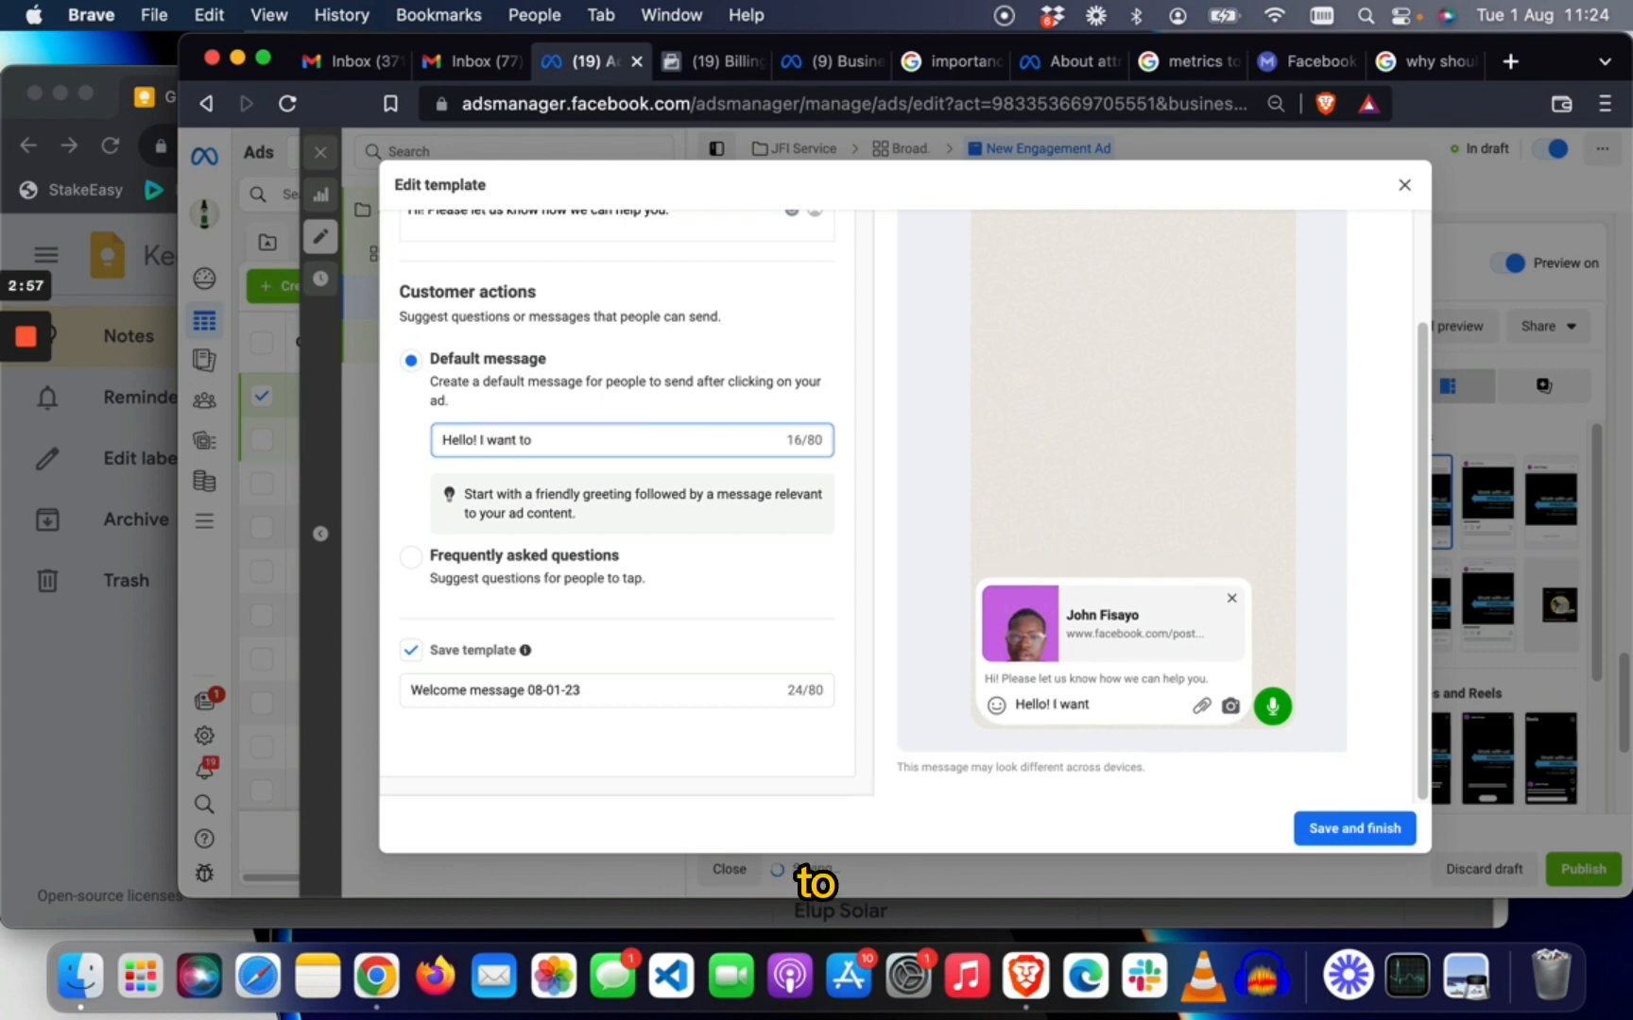
pyautogui.write('create facebook ')
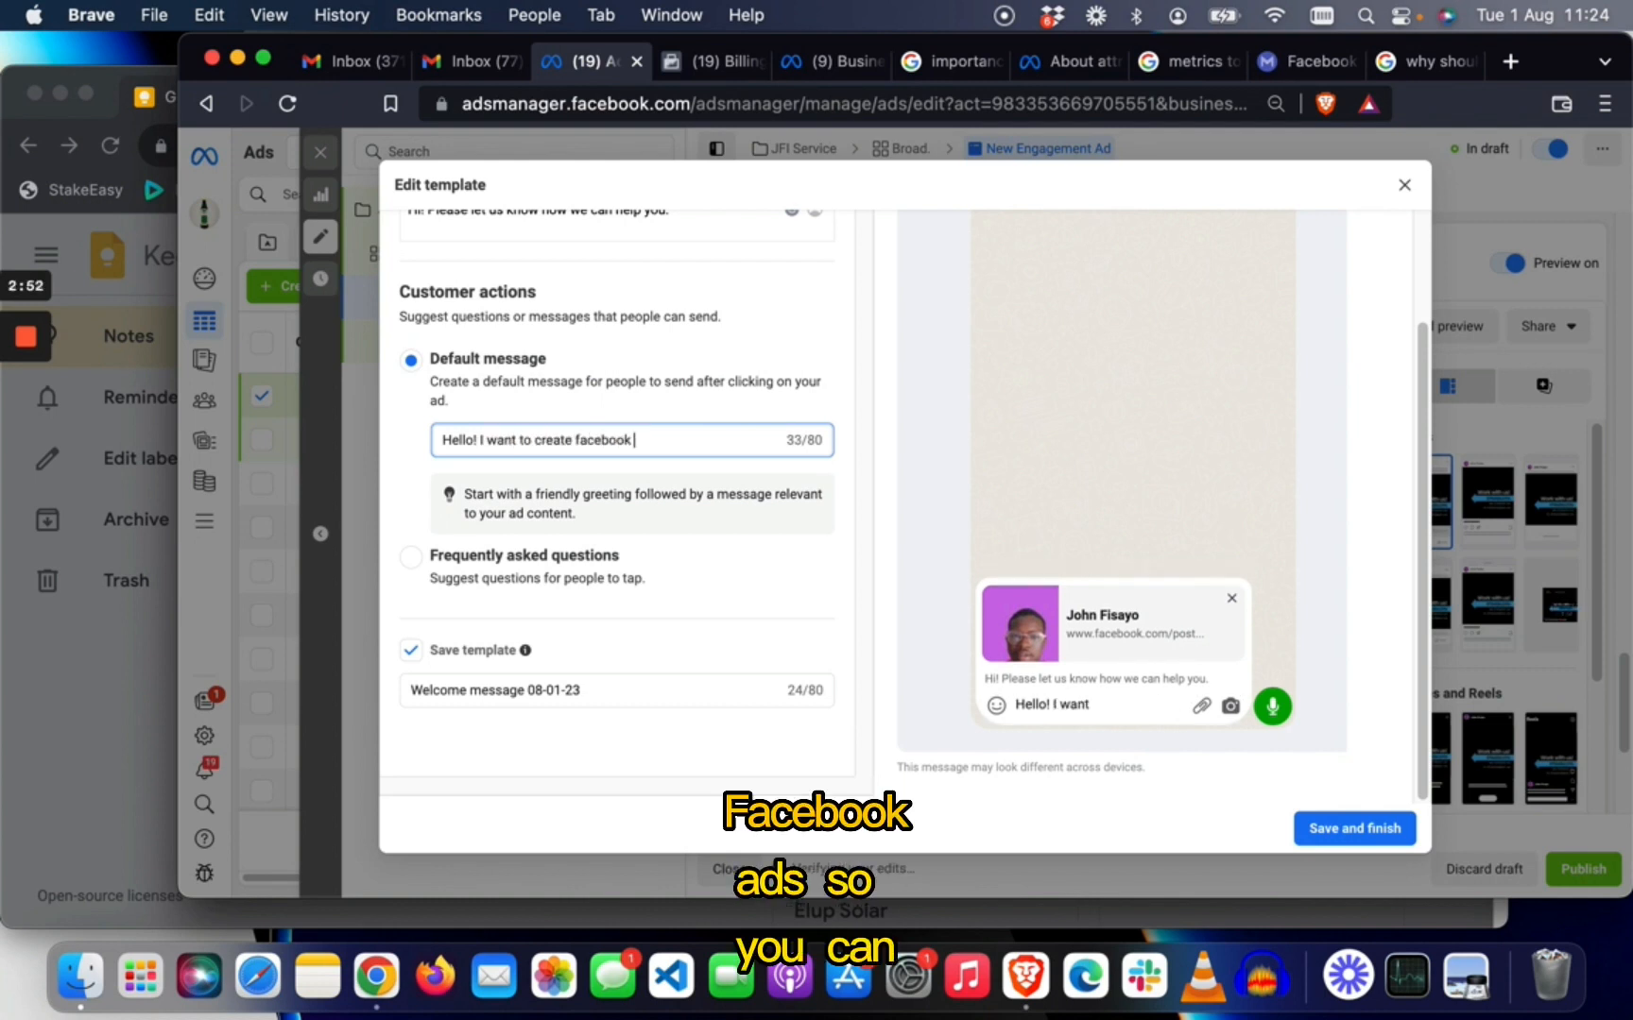
pyautogui.write('ads')
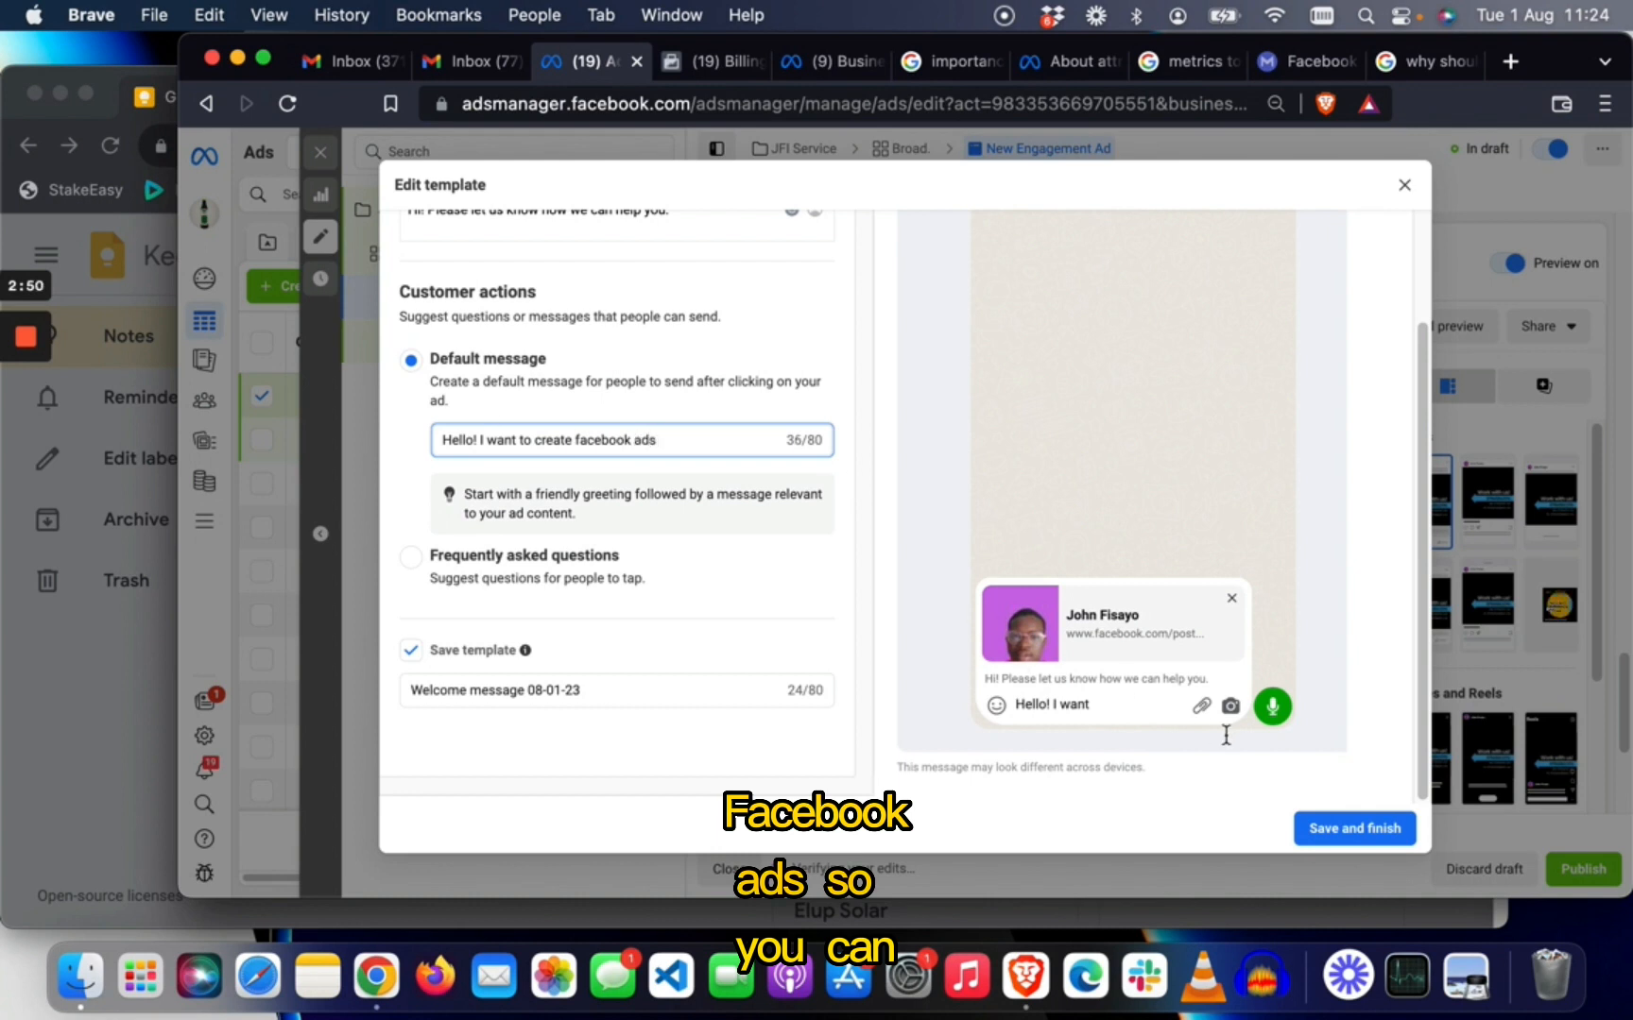
pyautogui.click(1372, 839)
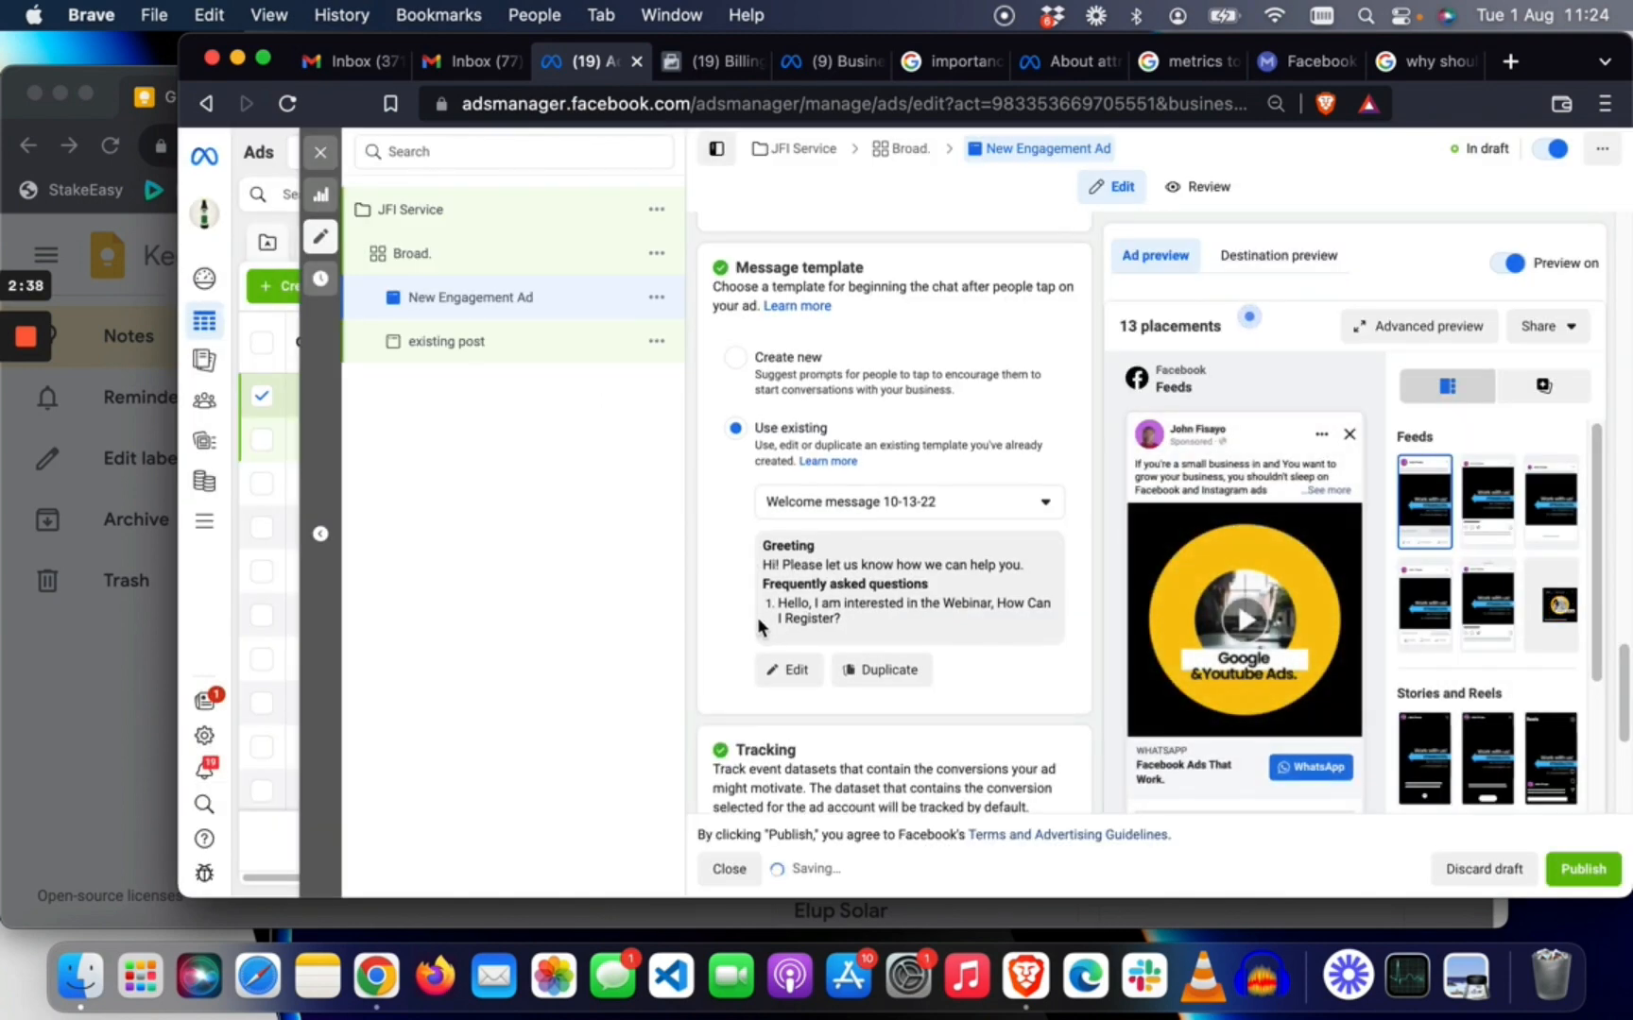
# Rename the new engagement ad as "Create facebook ads".
pyautogui.scroll(-5, 761, 619)
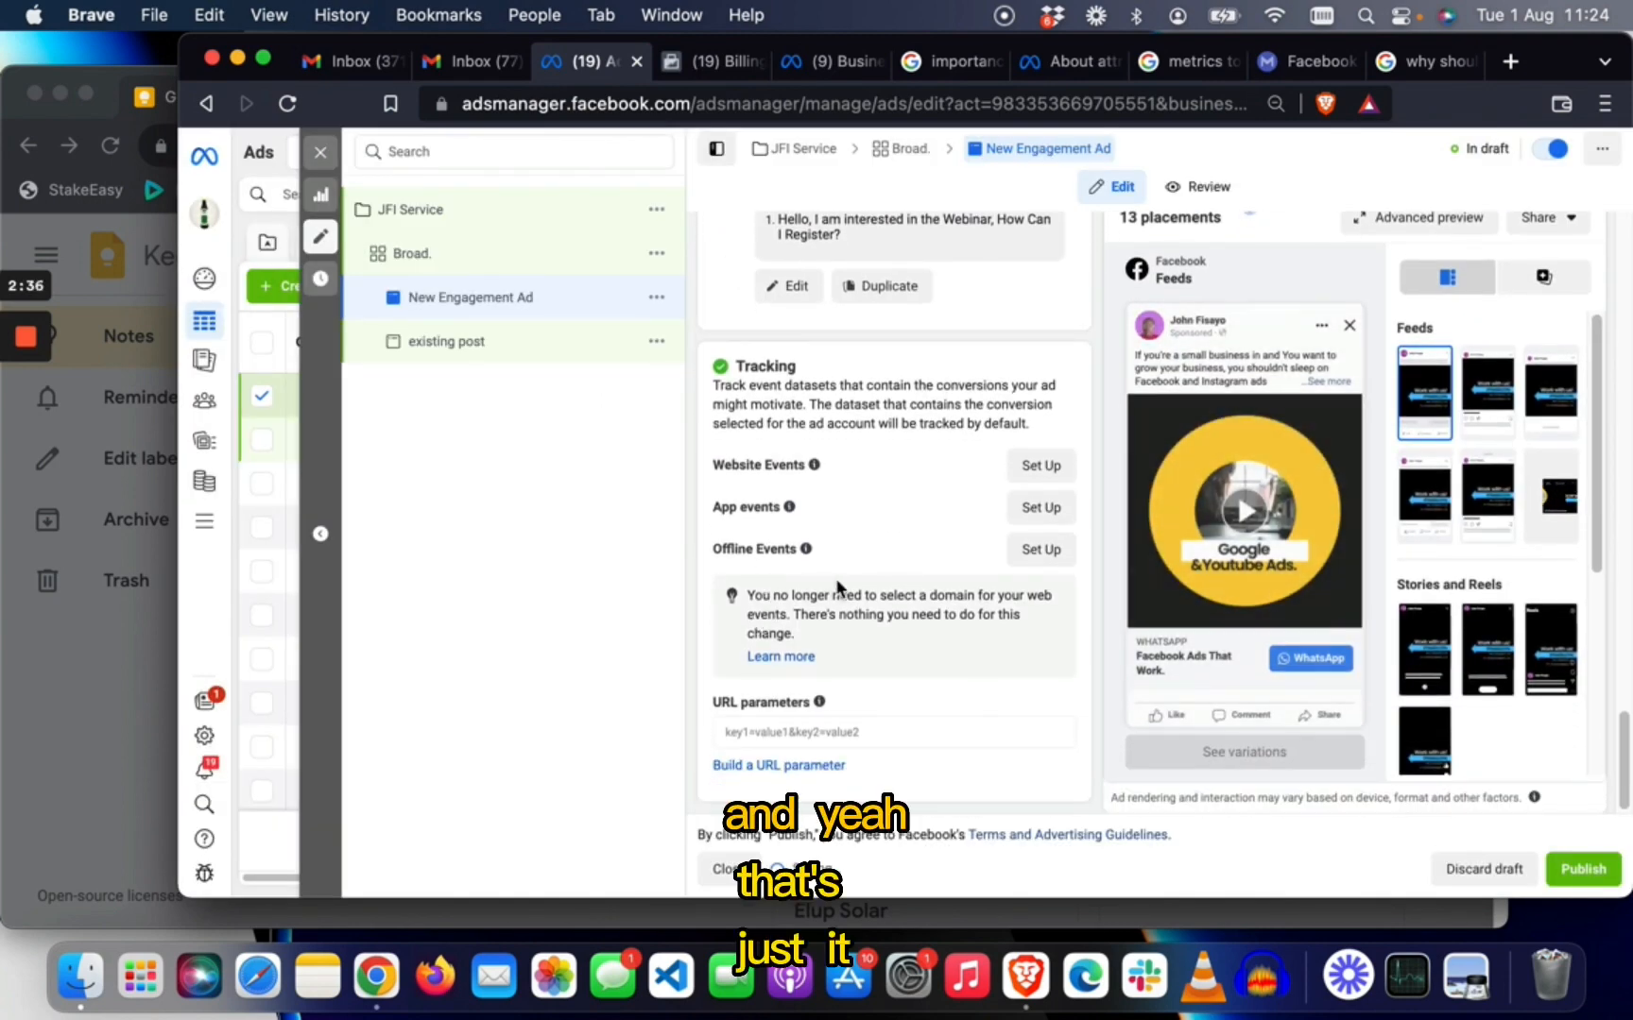
pyautogui.scroll(10, 799, 595)
pyautogui.scroll(5, 838, 588)
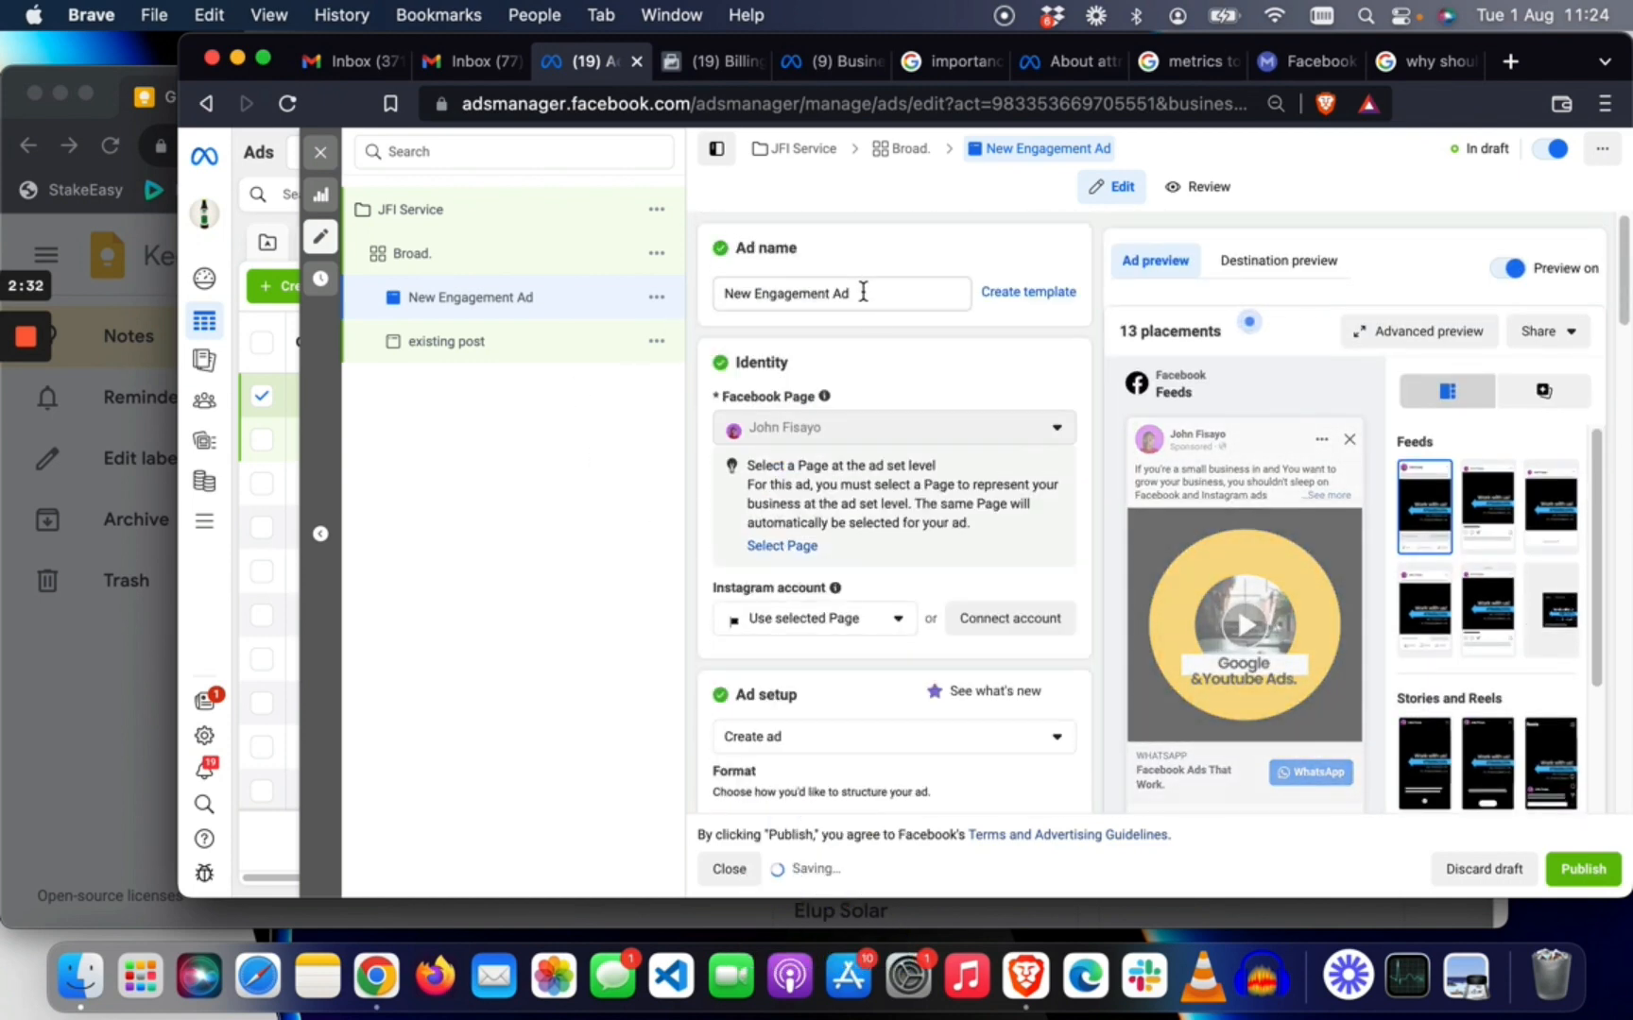
pyautogui.moveTo(863, 292); pyautogui.dragTo(704, 293)
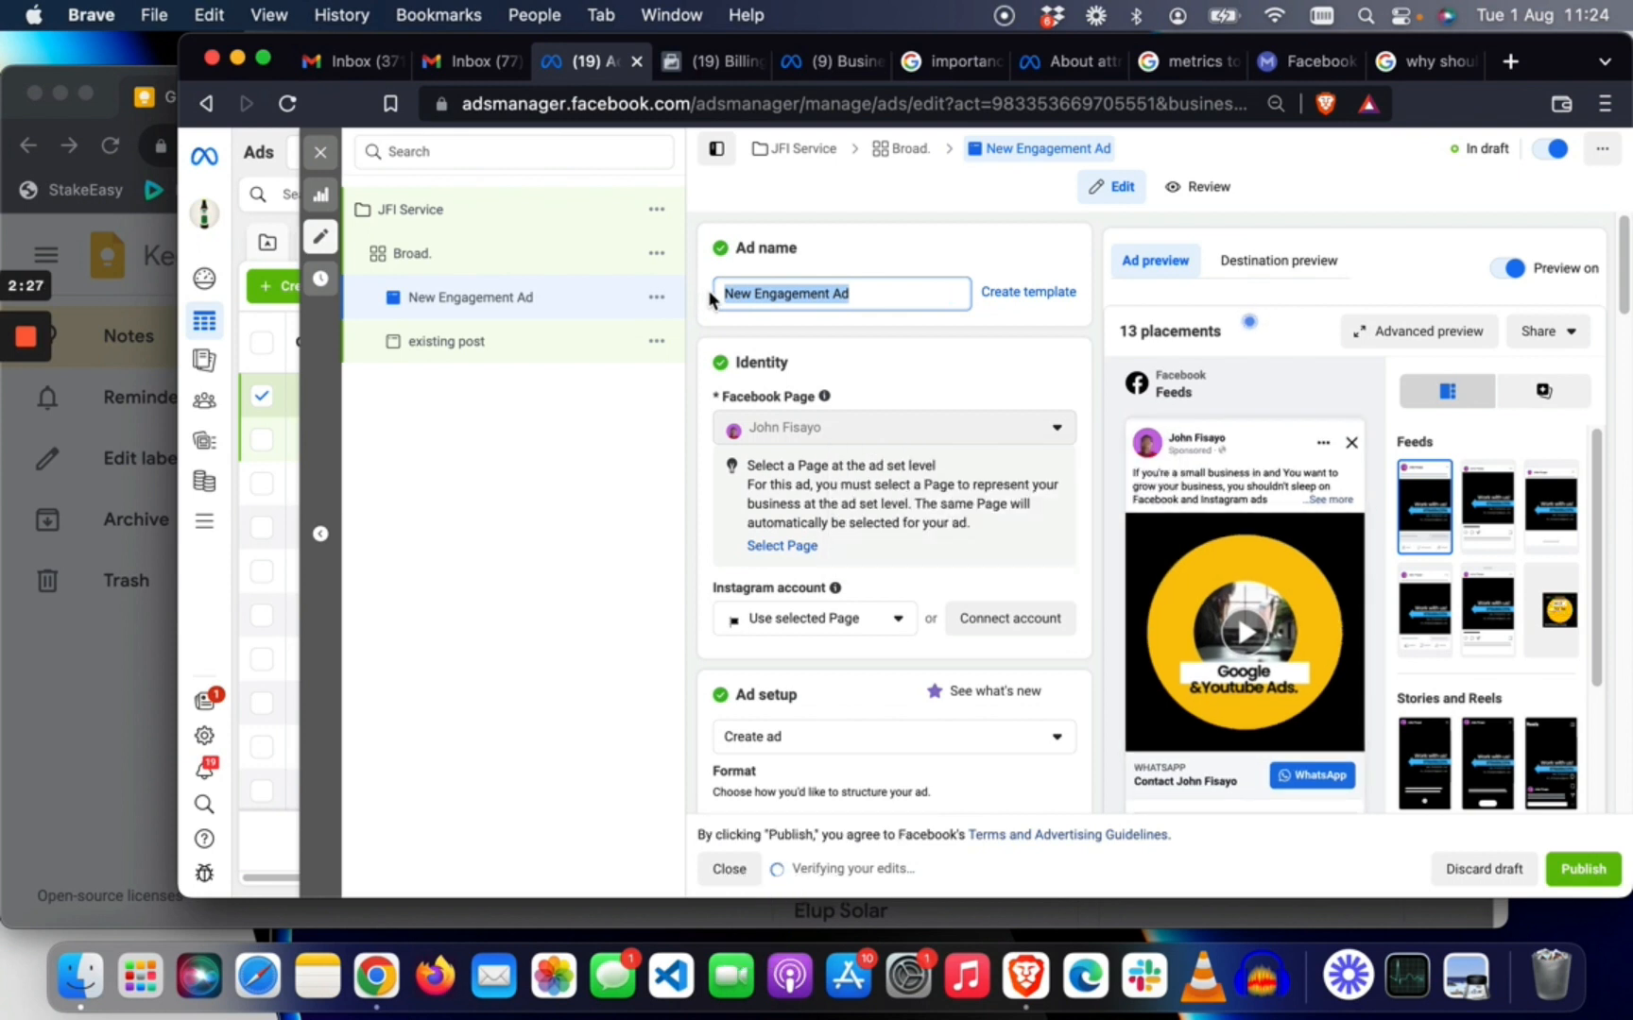
pyautogui.write('Create')
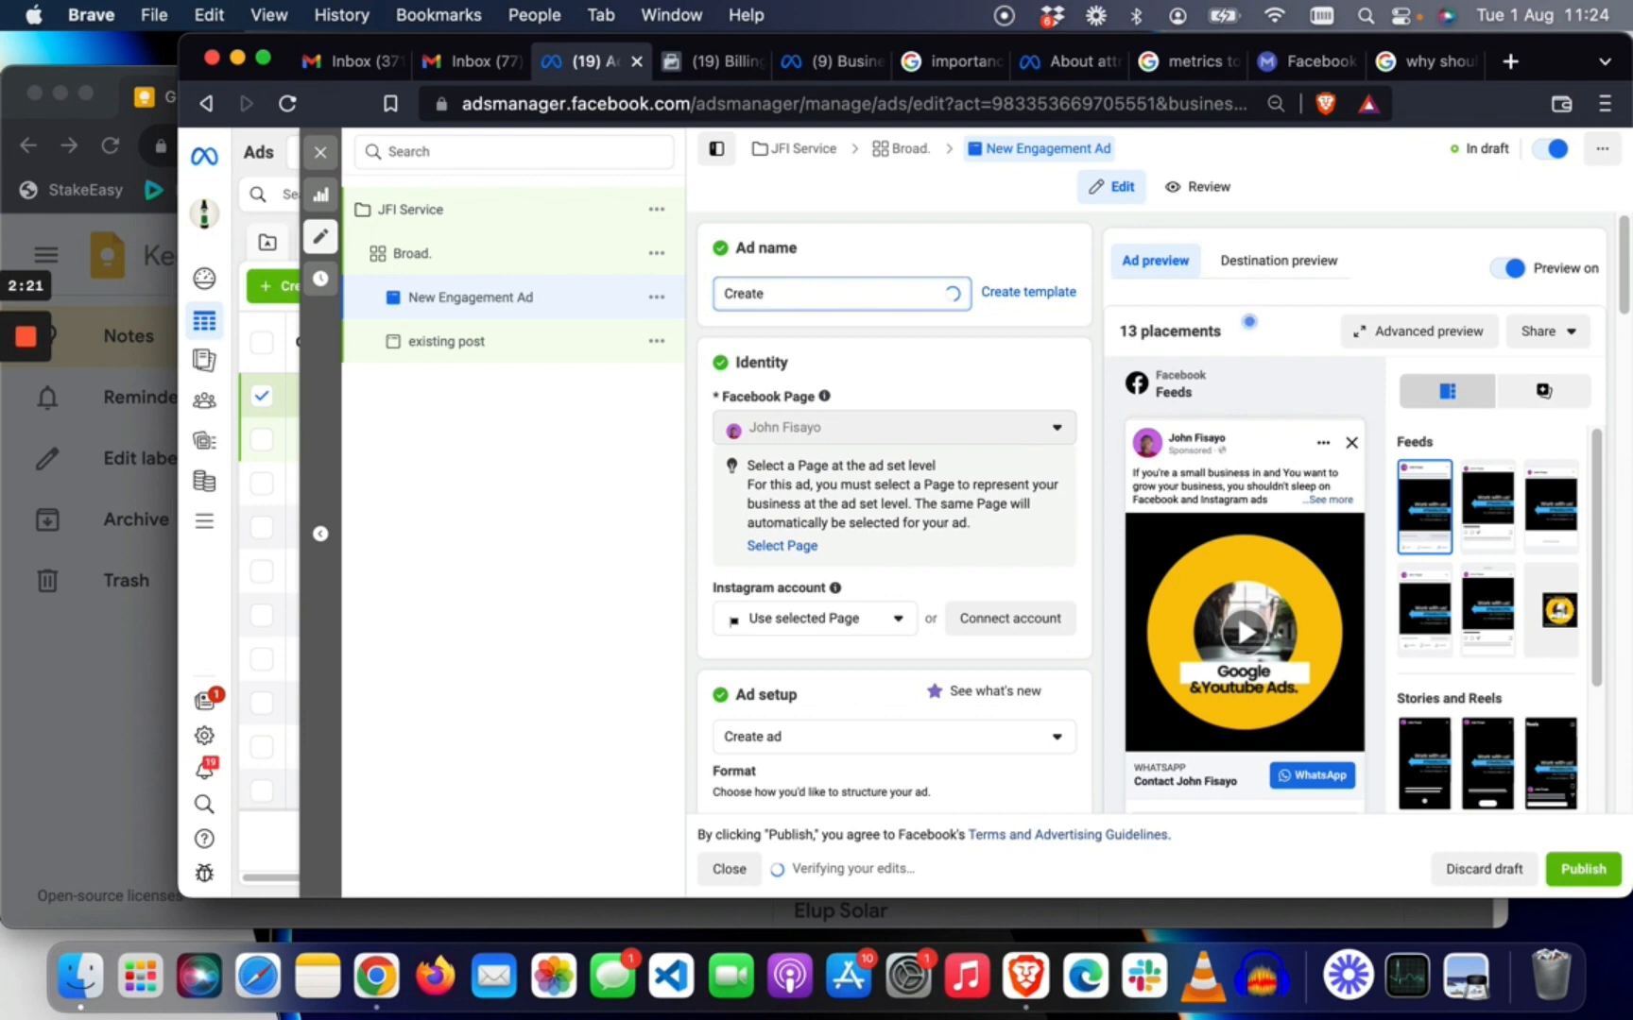
pyautogui.write('facebook ads')
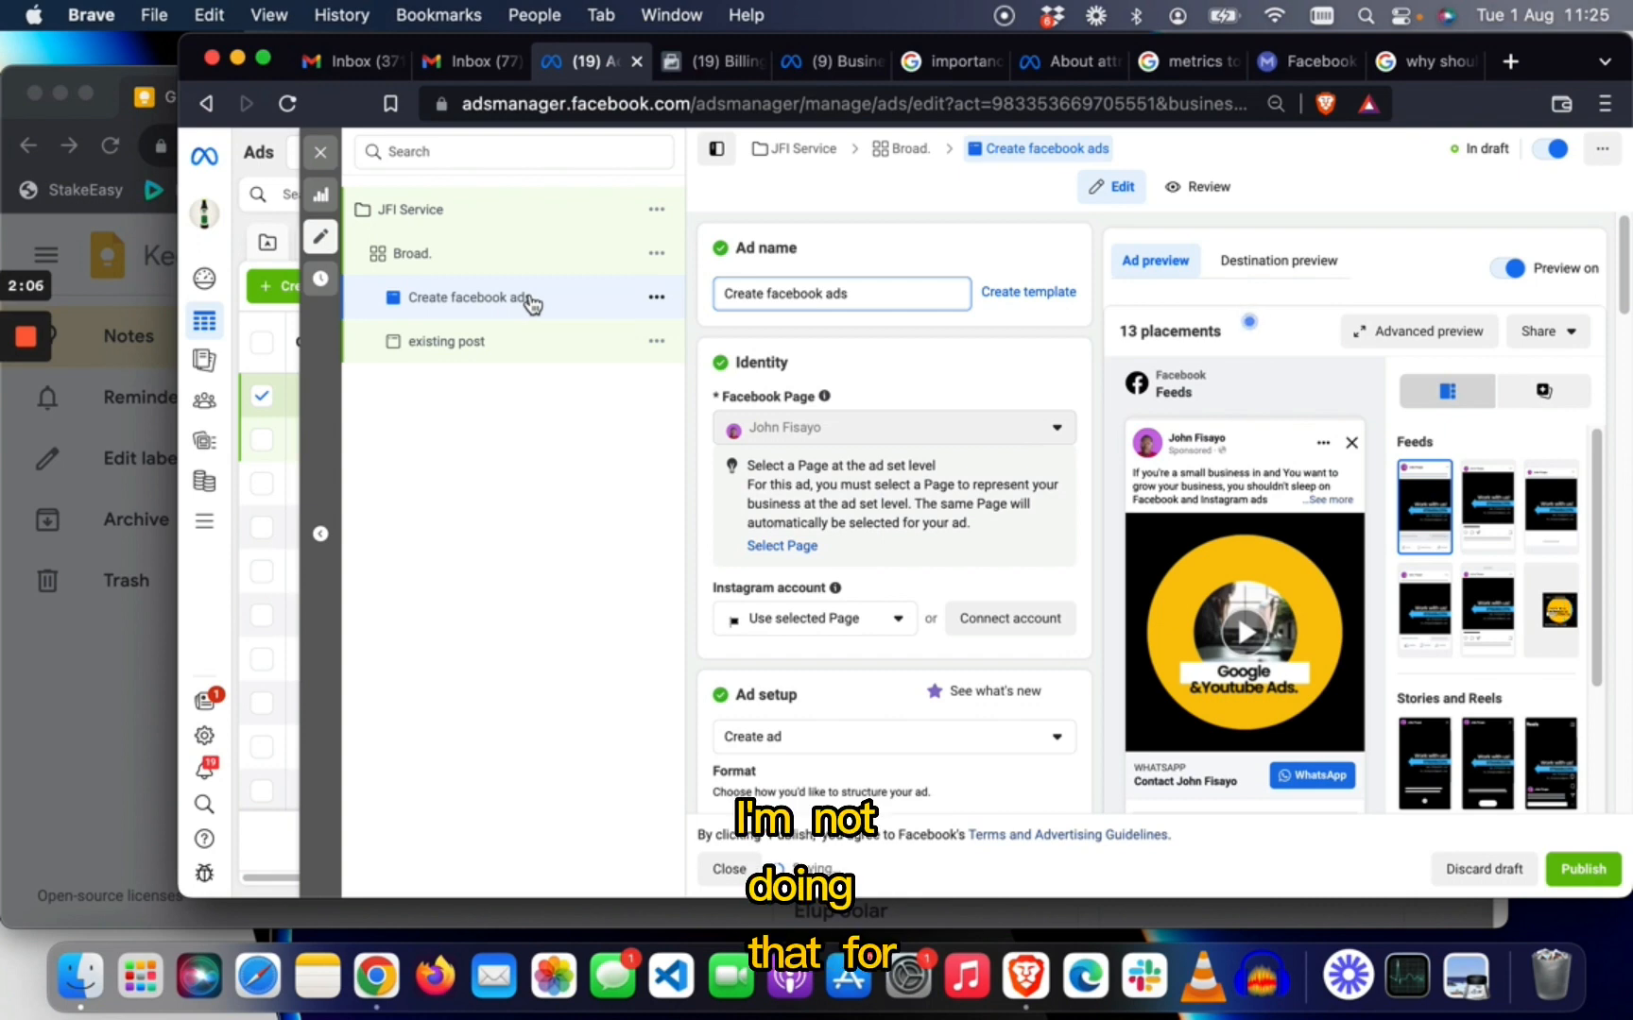
# Review the ad's primary text, format and media settings, and its previews across the feed, story and search placements.
pyautogui.scroll(-15, 896, 480)
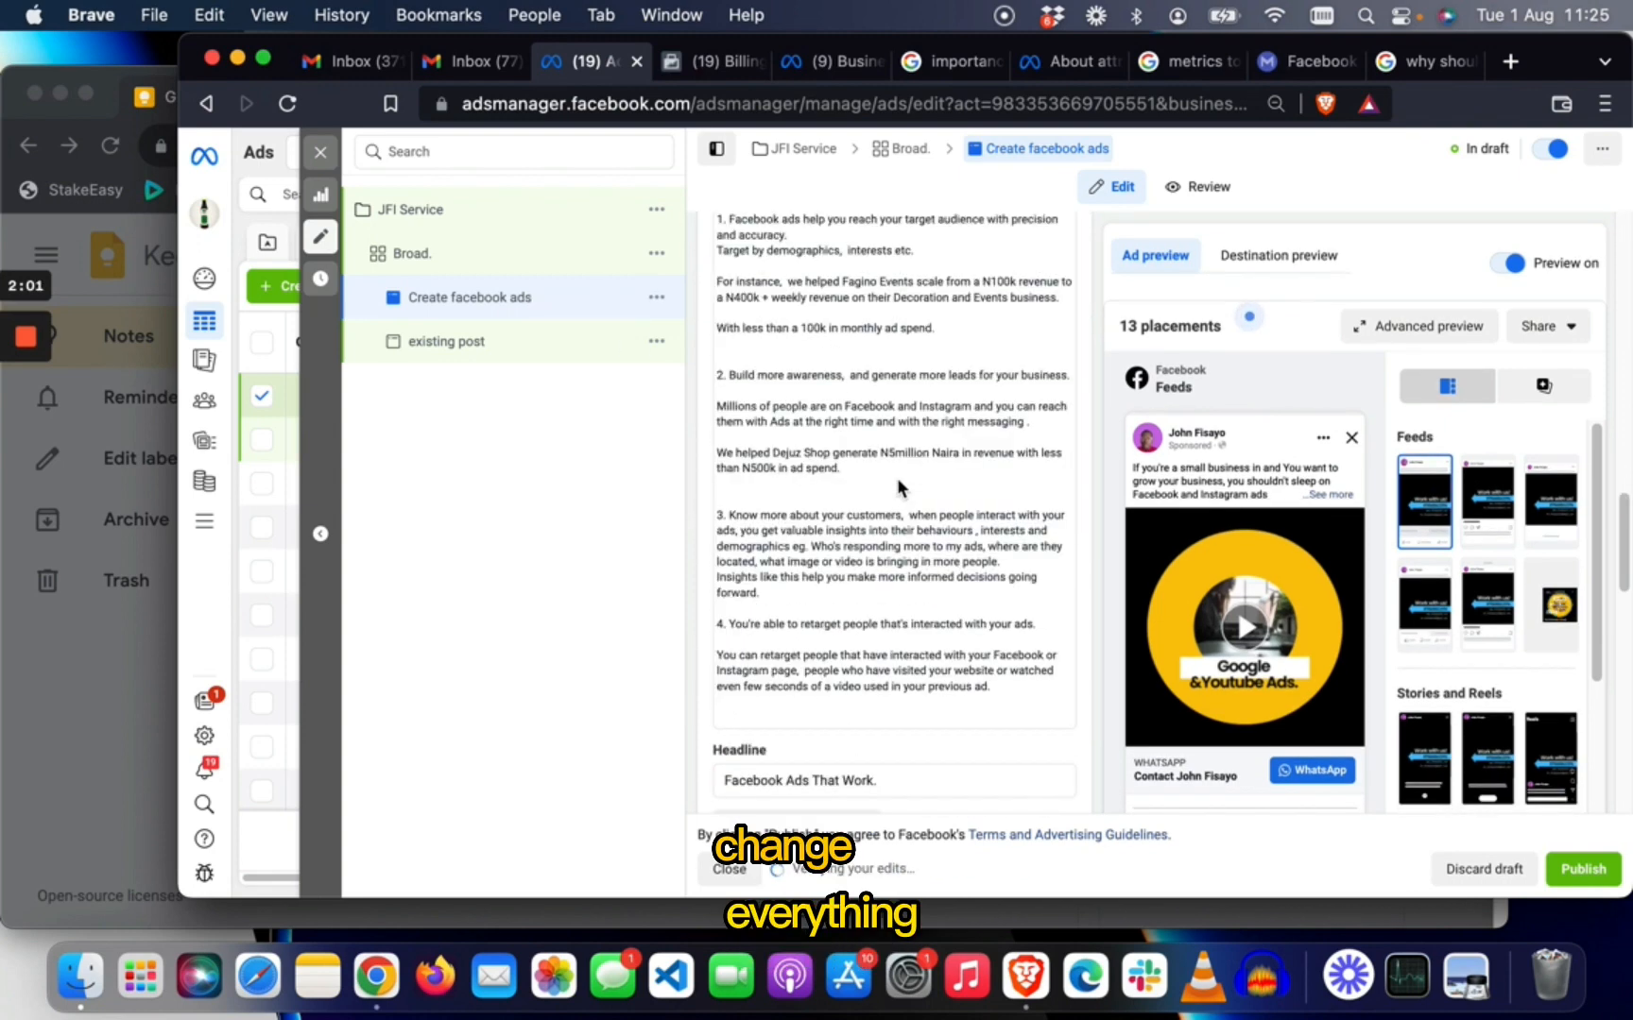
pyautogui.scroll(8, 896, 479)
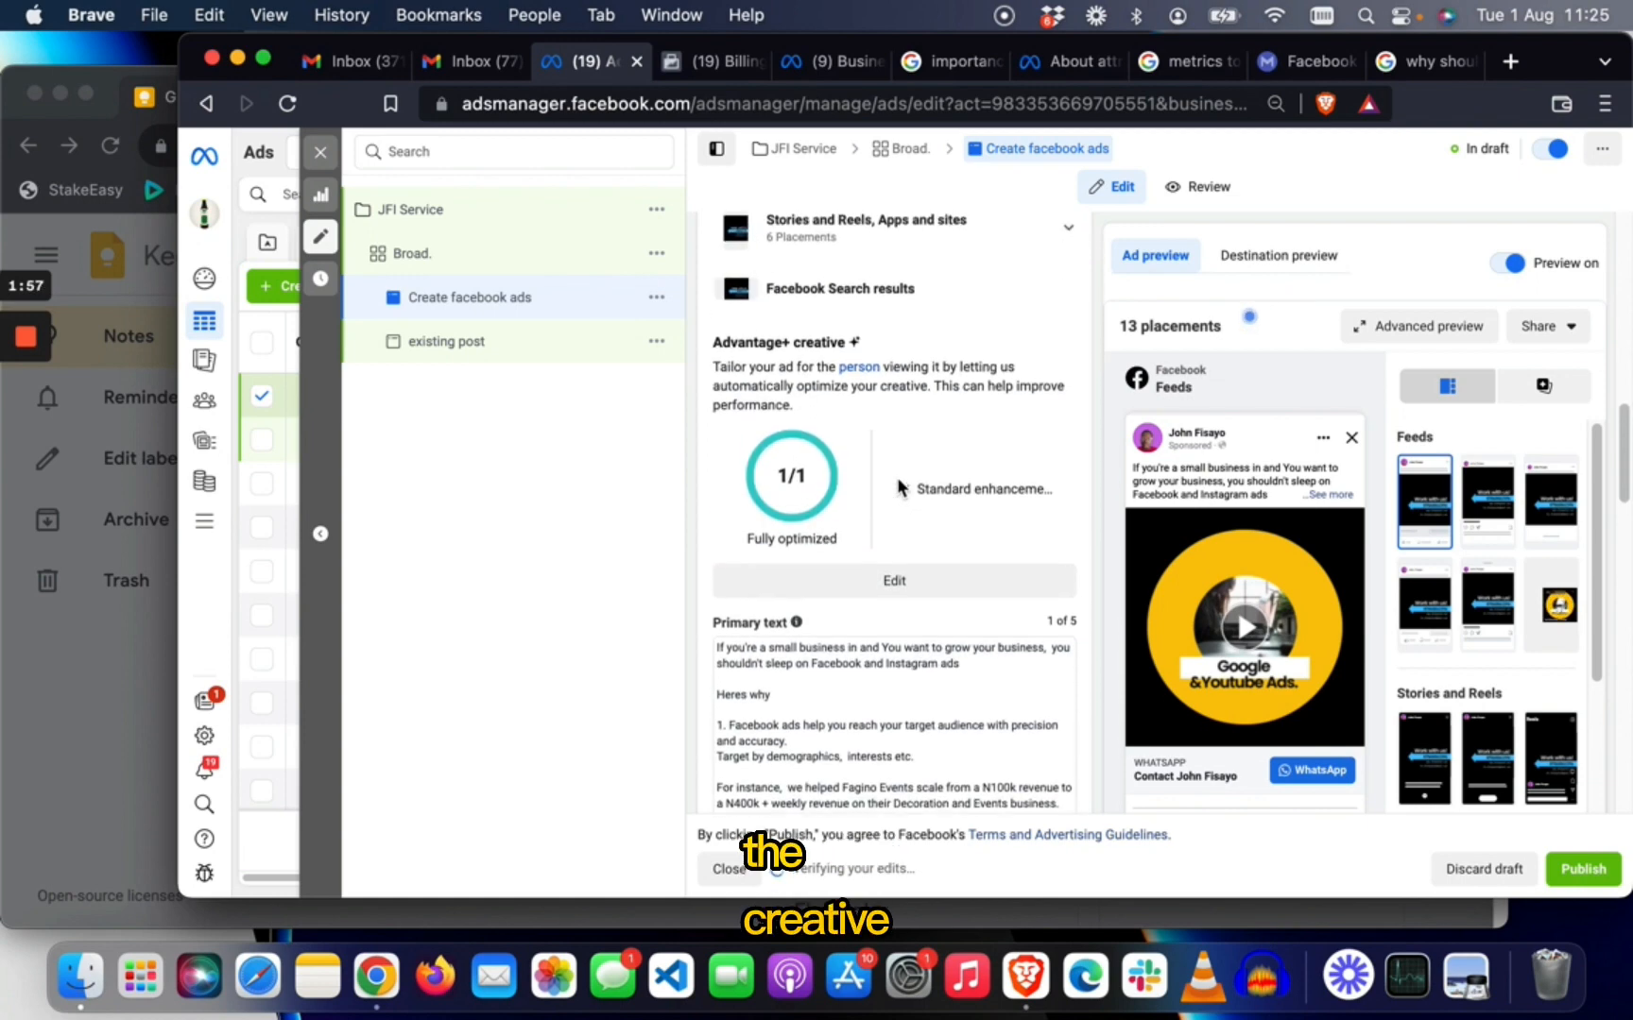
pyautogui.scroll(5, 936, 496)
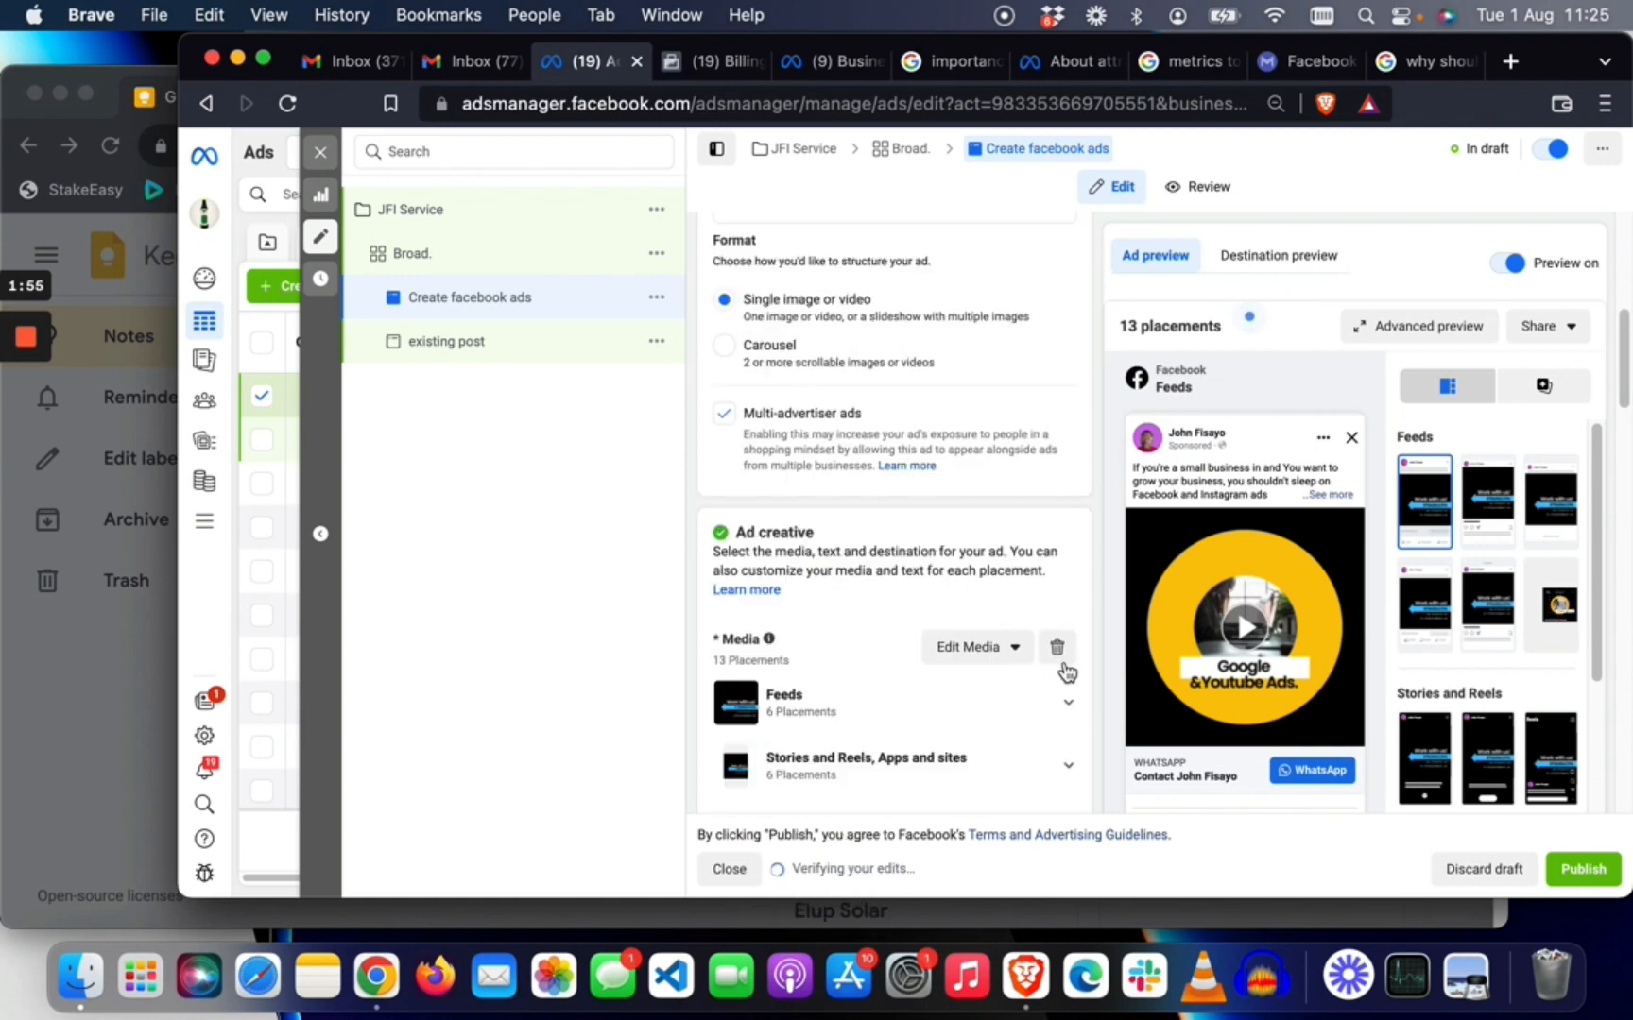
pyautogui.scroll(-2, 938, 635)
pyautogui.scroll(-2, 937, 635)
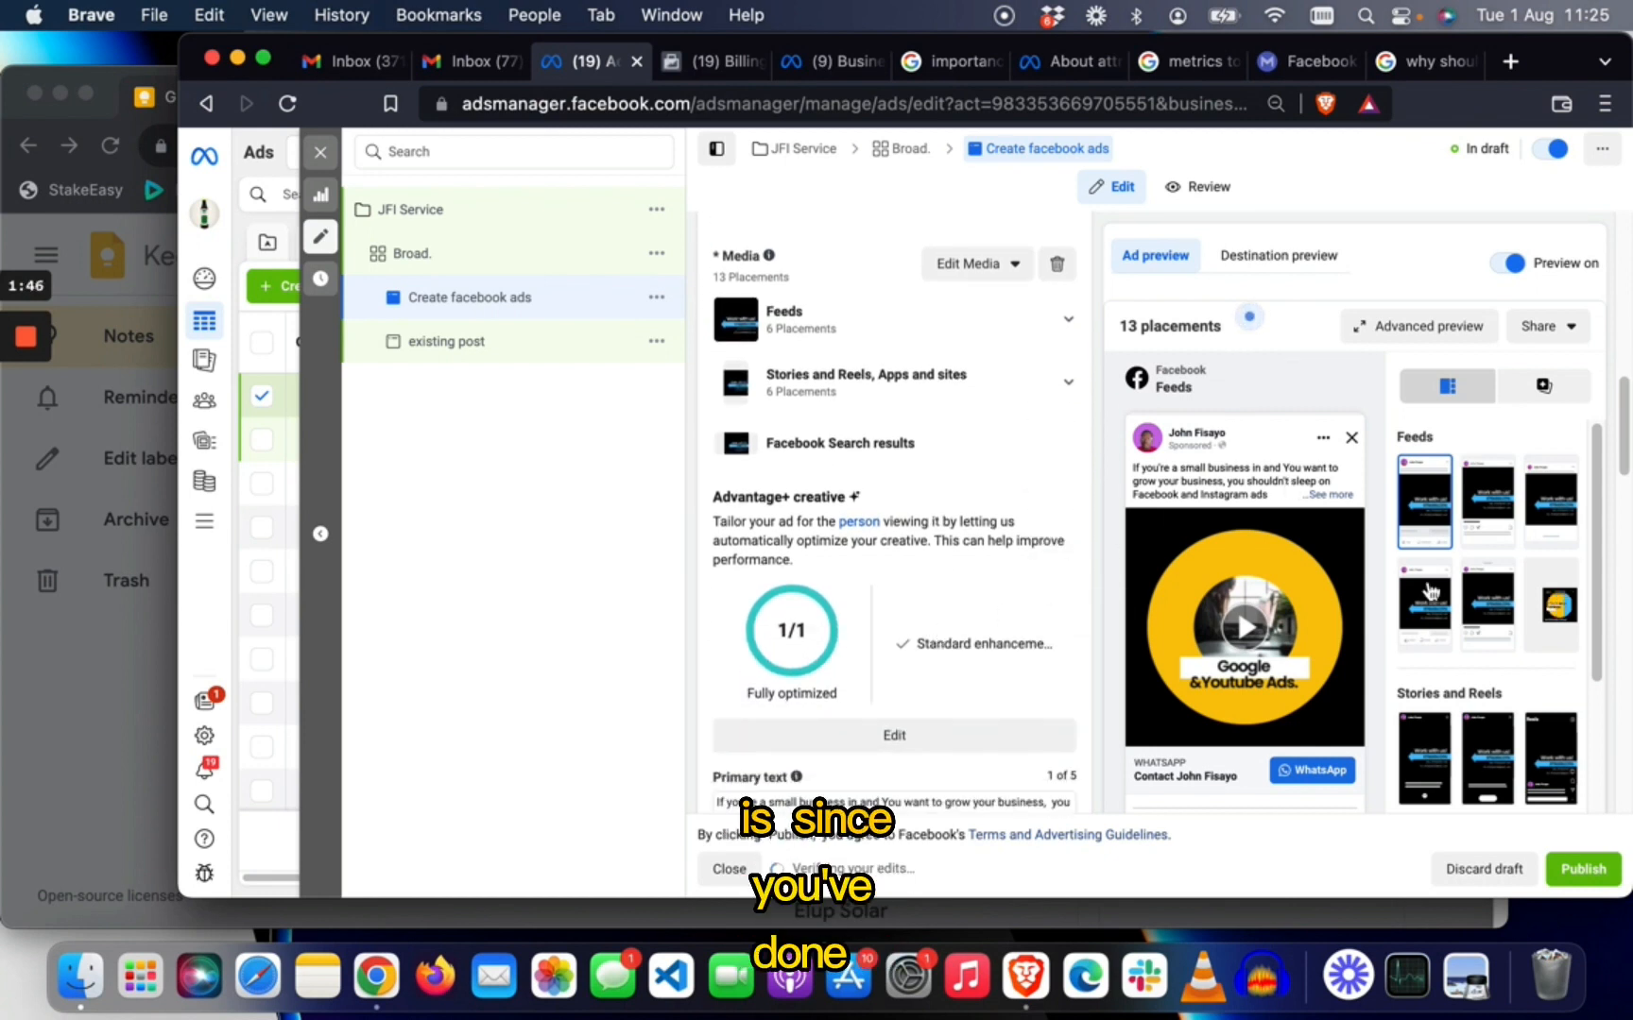
pyautogui.scroll(-3, 1432, 592)
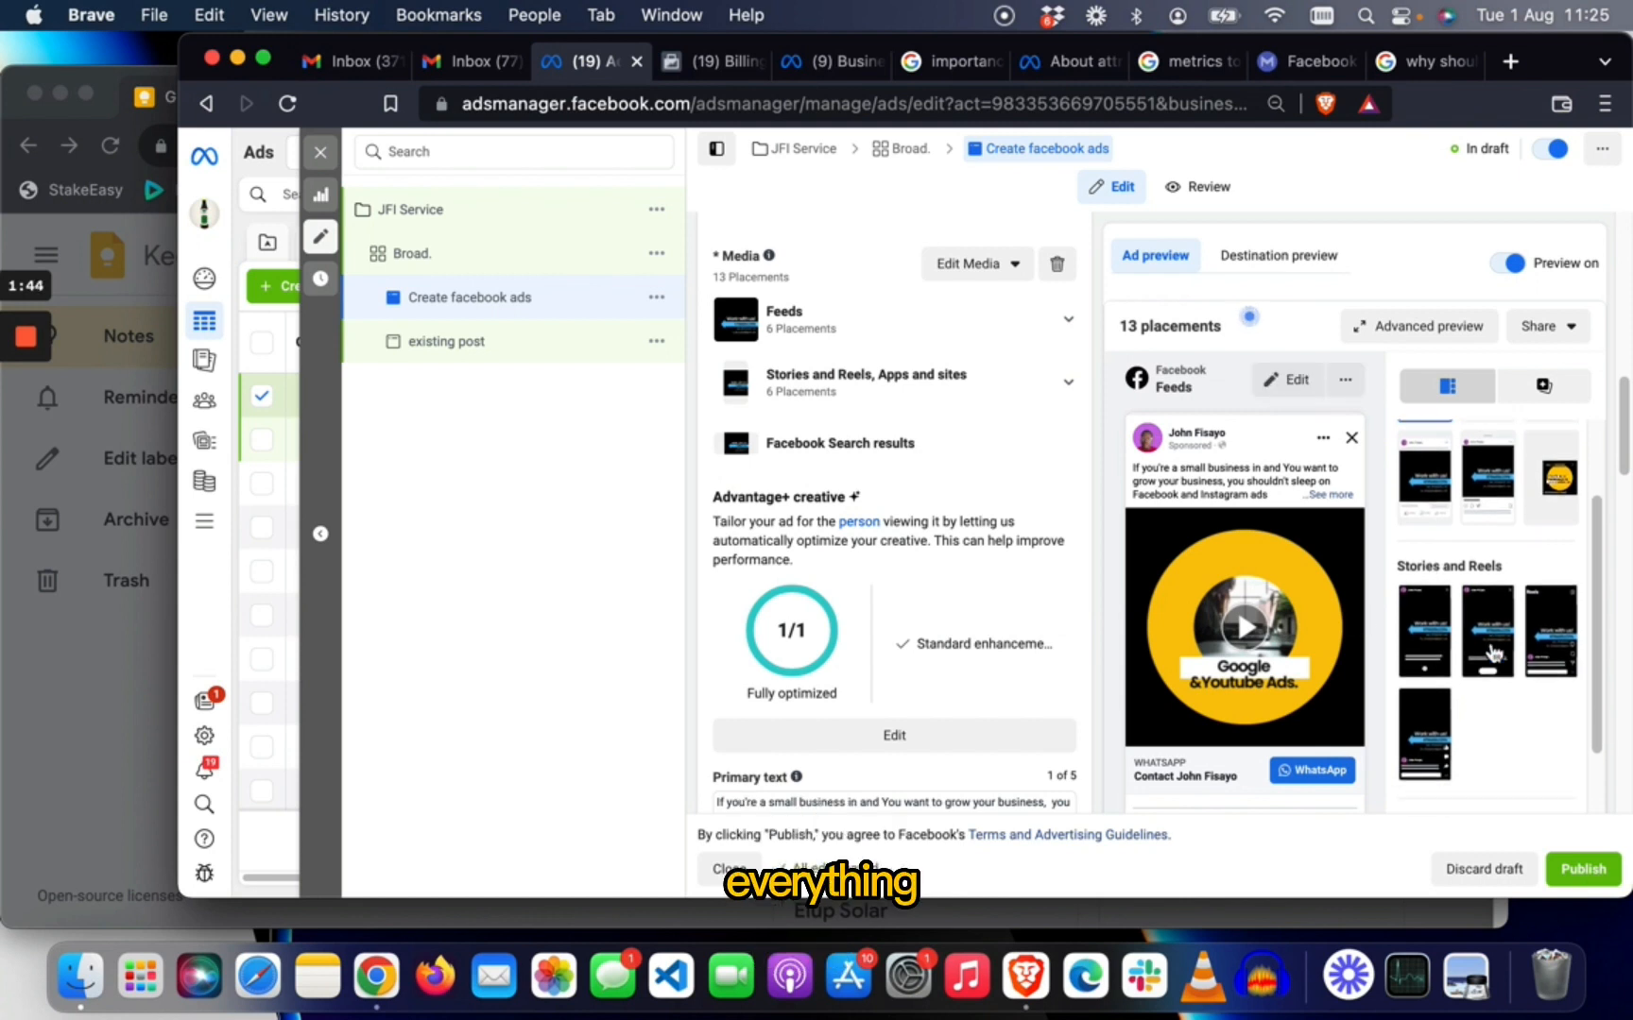
pyautogui.scroll(-4, 1493, 652)
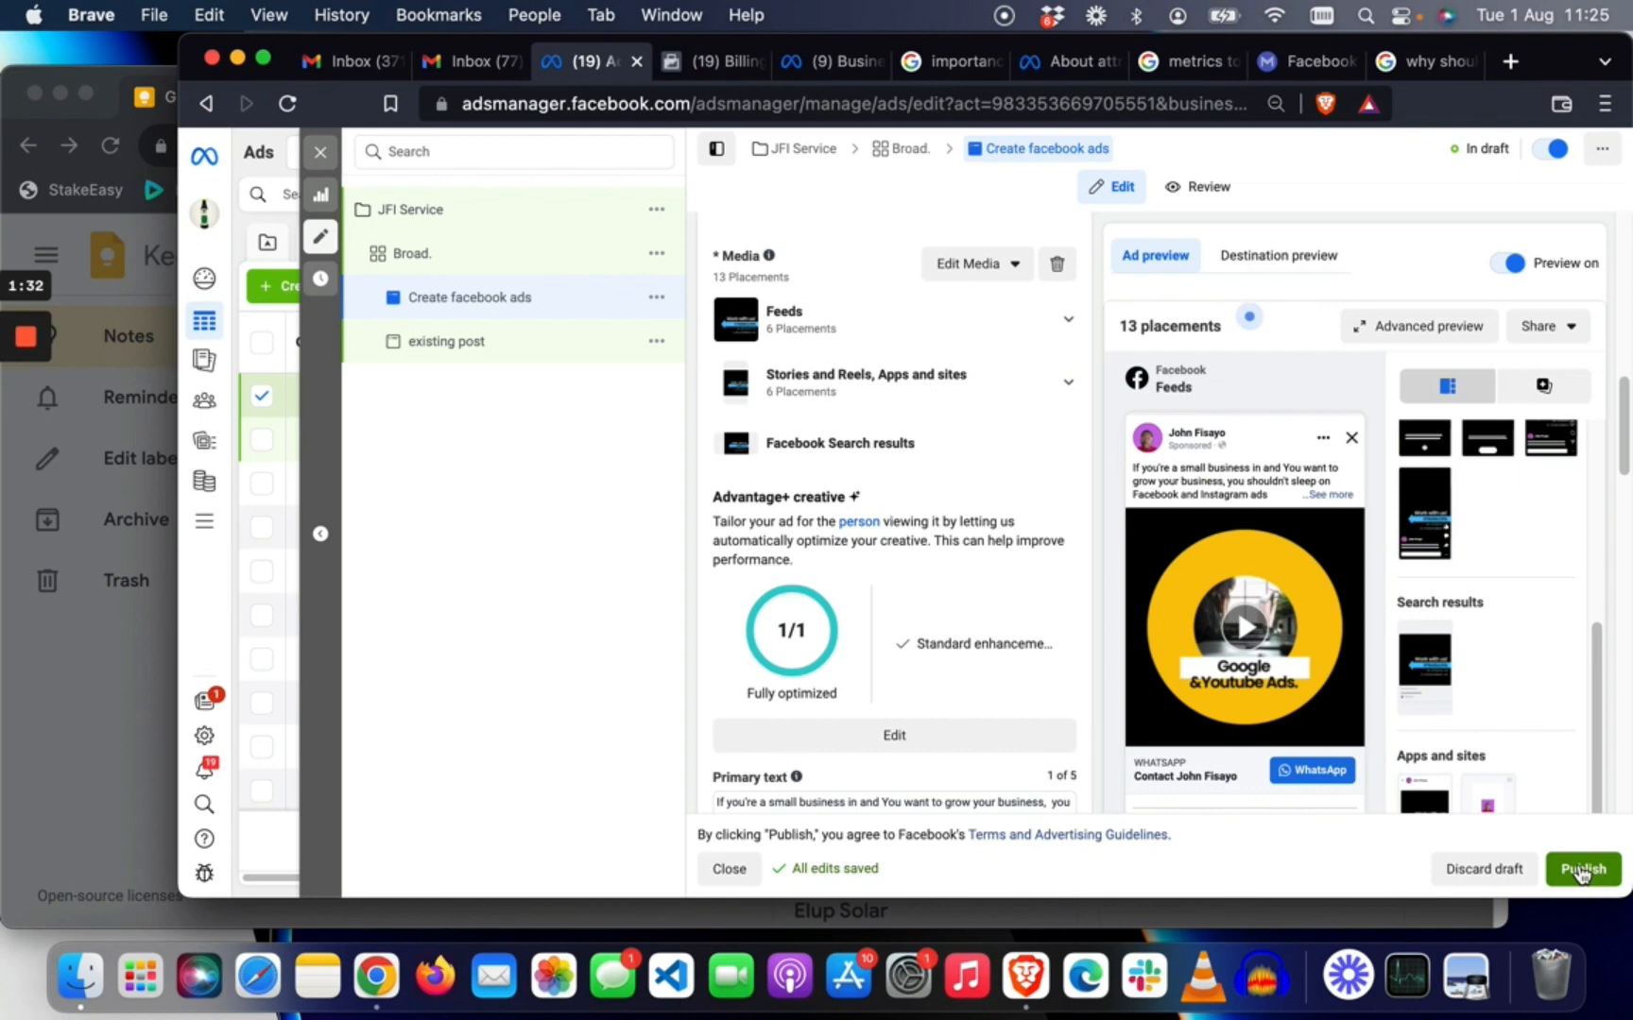
# Publish the "Create facebook ads" ad.
pyautogui.click(1581, 871)
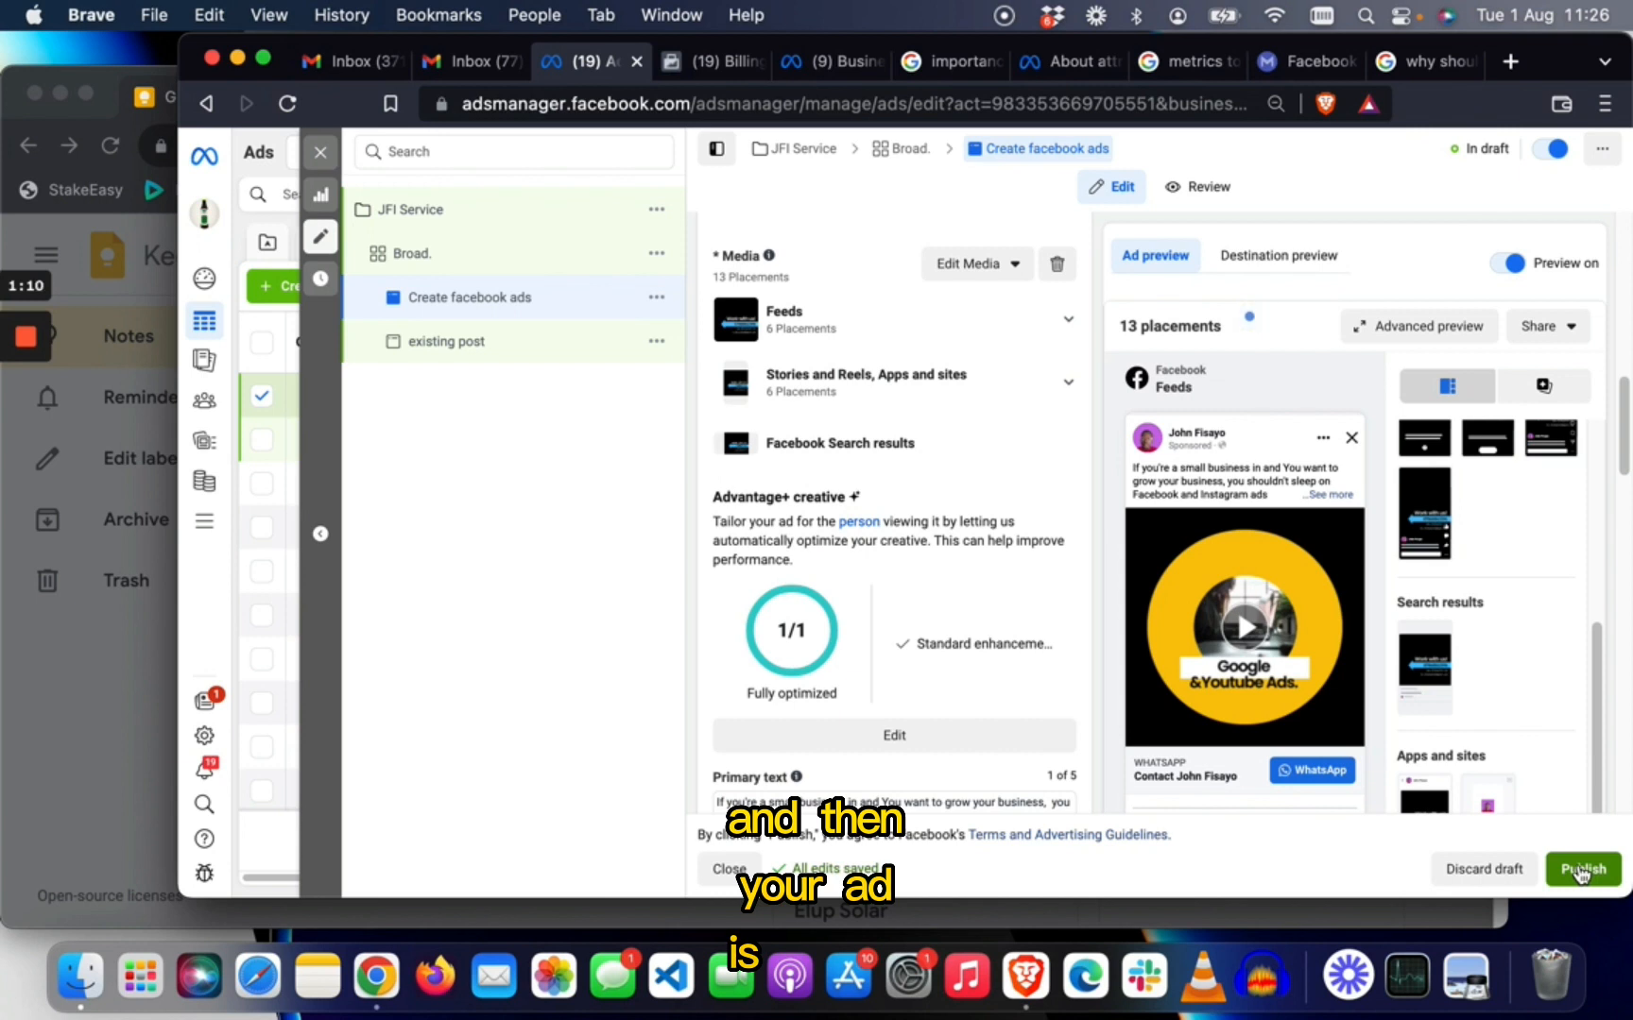
pyautogui.click(1579, 872)
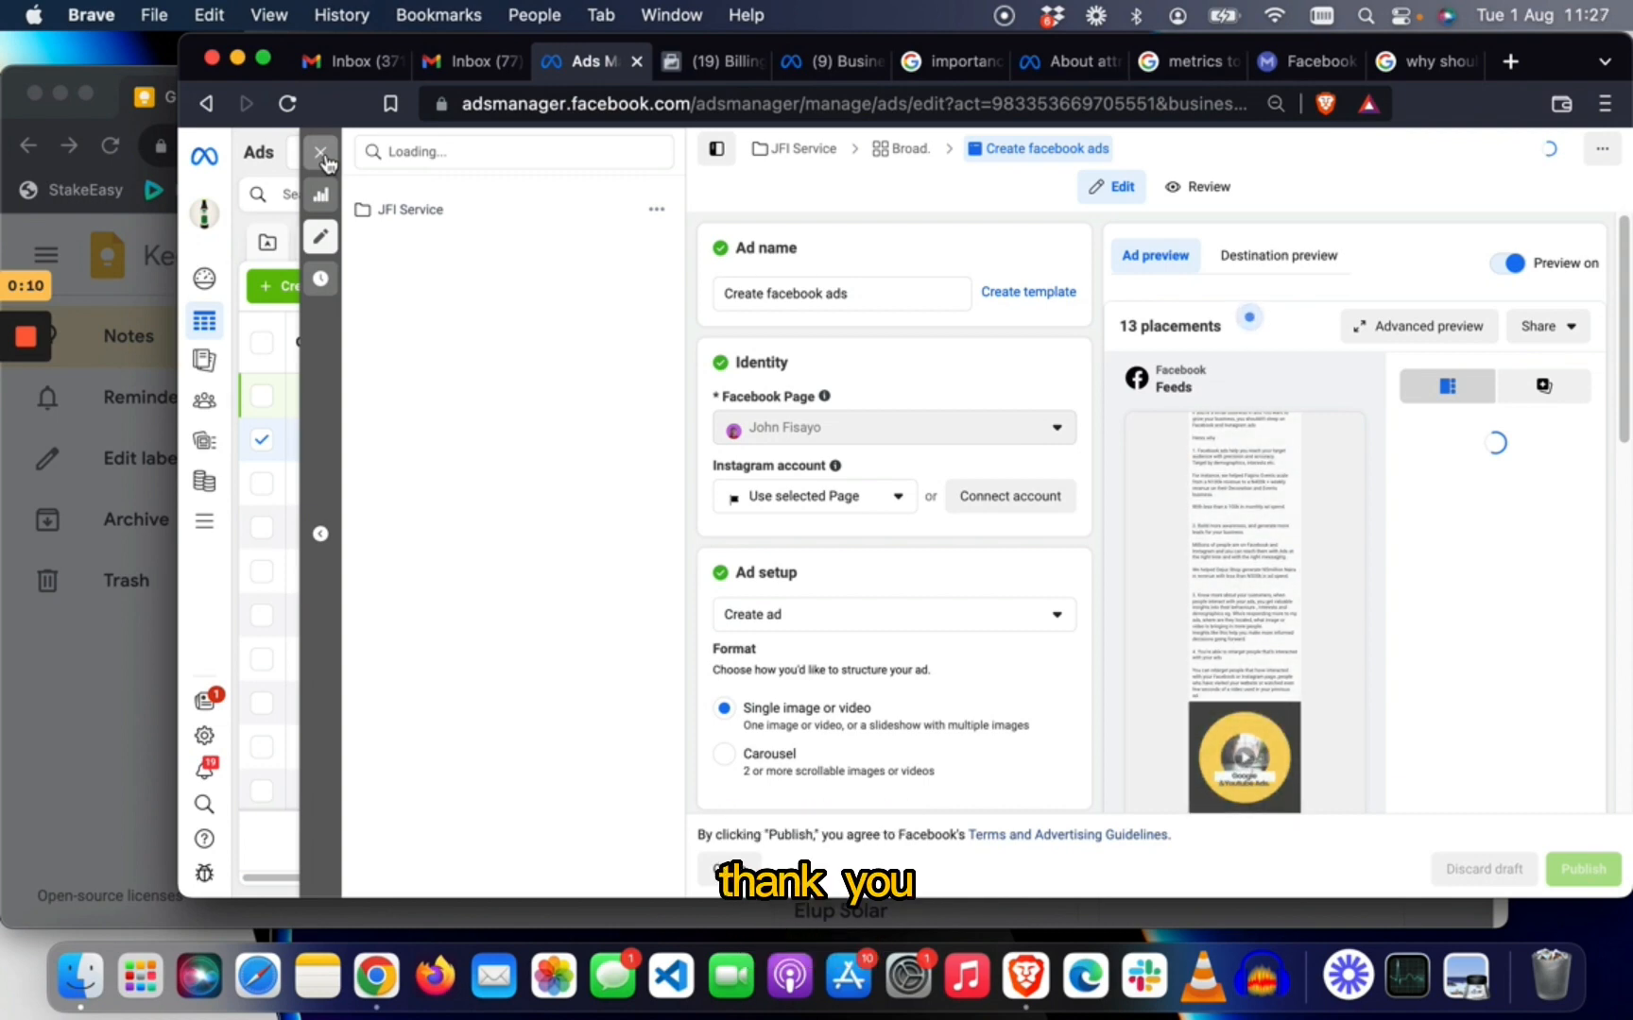
# Close the ad editor and look across the budget, results and reach columns of the ads list.
pyautogui.click(321, 152)
pyautogui.hscroll(2, 940, 893)
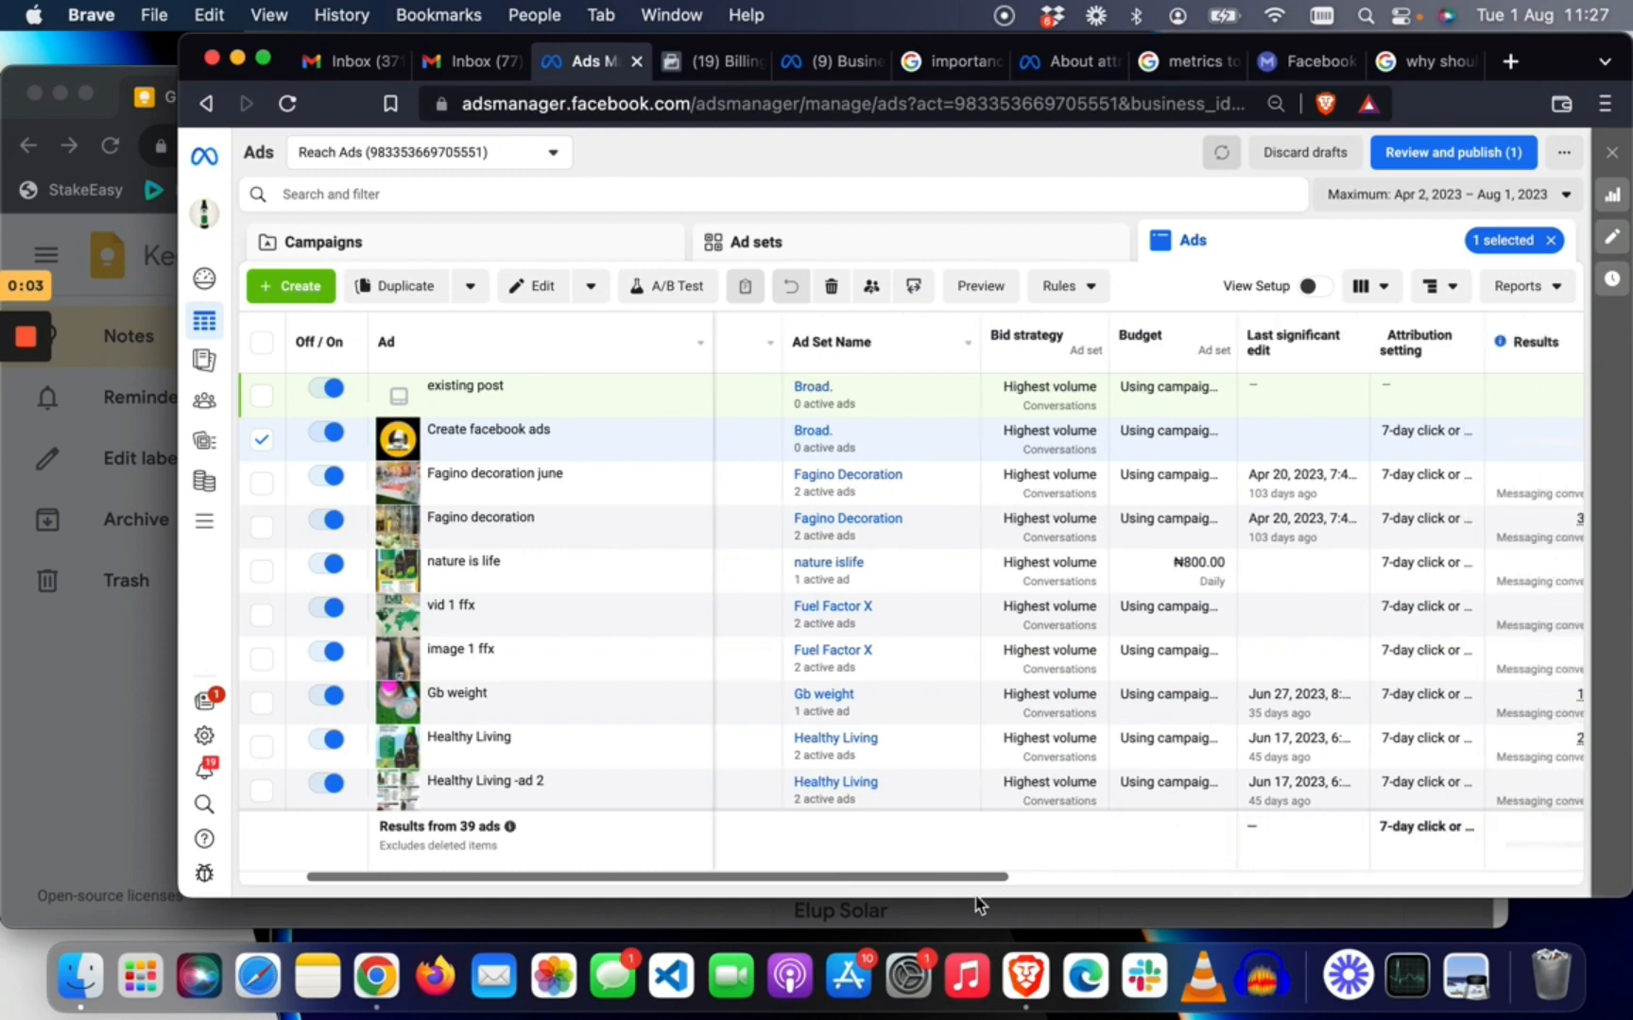
pyautogui.hscroll(5, 1002, 907)
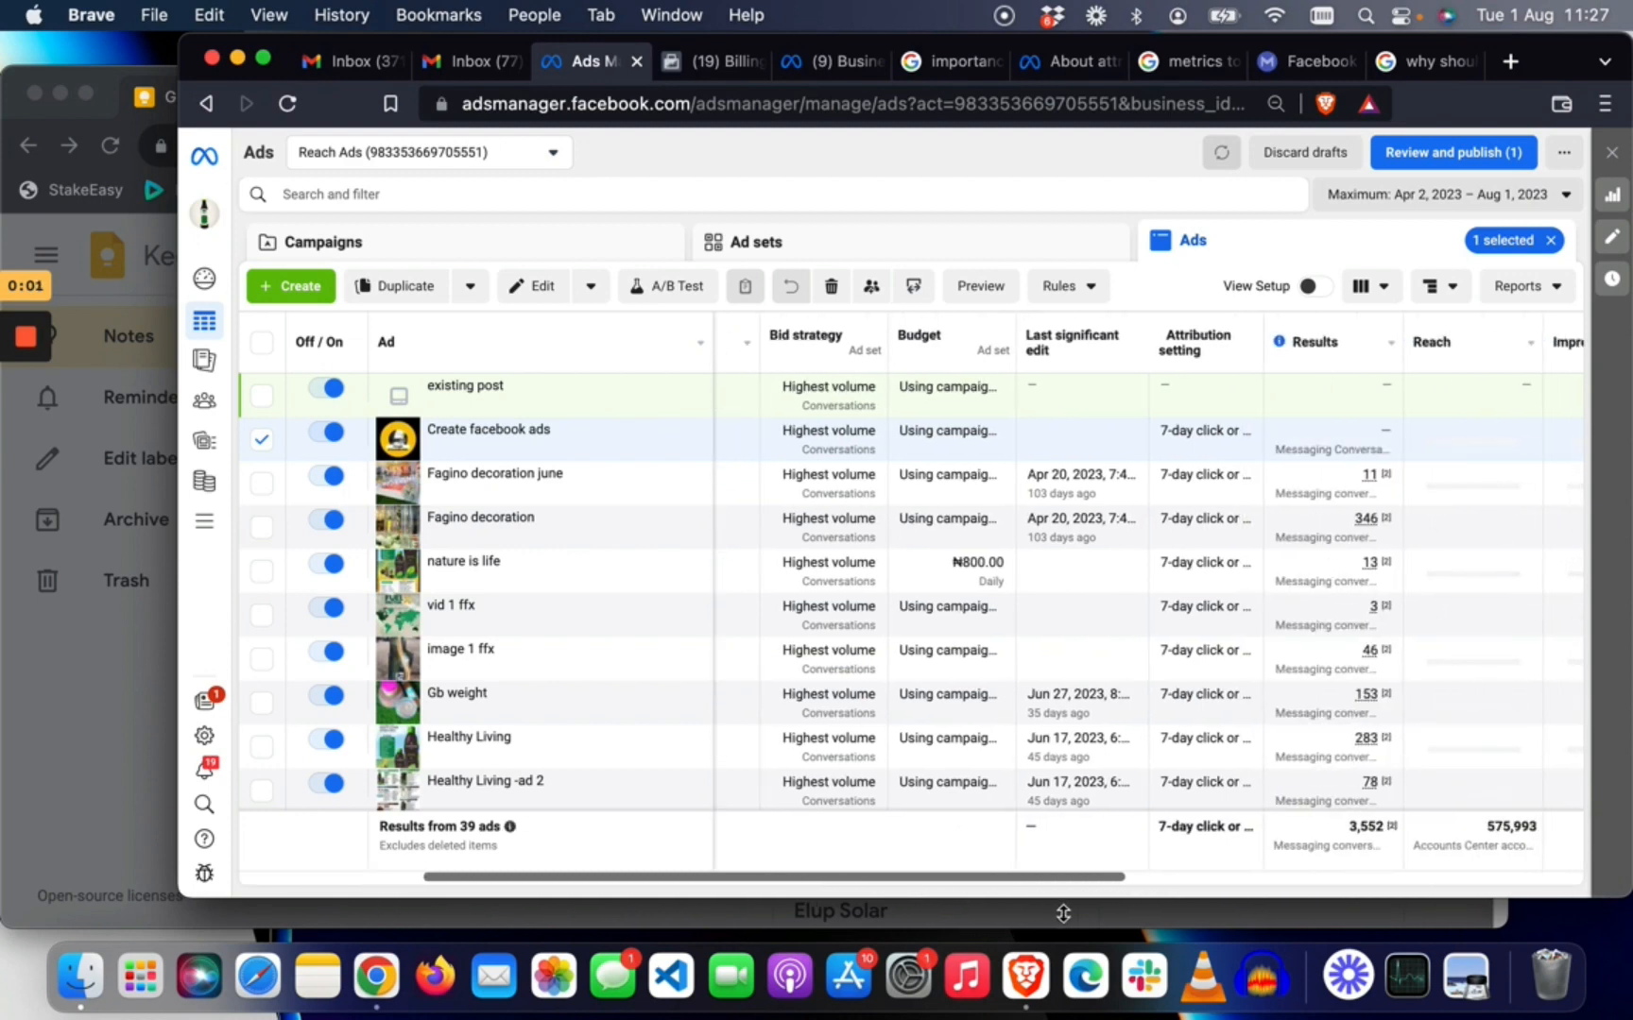
pyautogui.hscroll(1, 1063, 914)
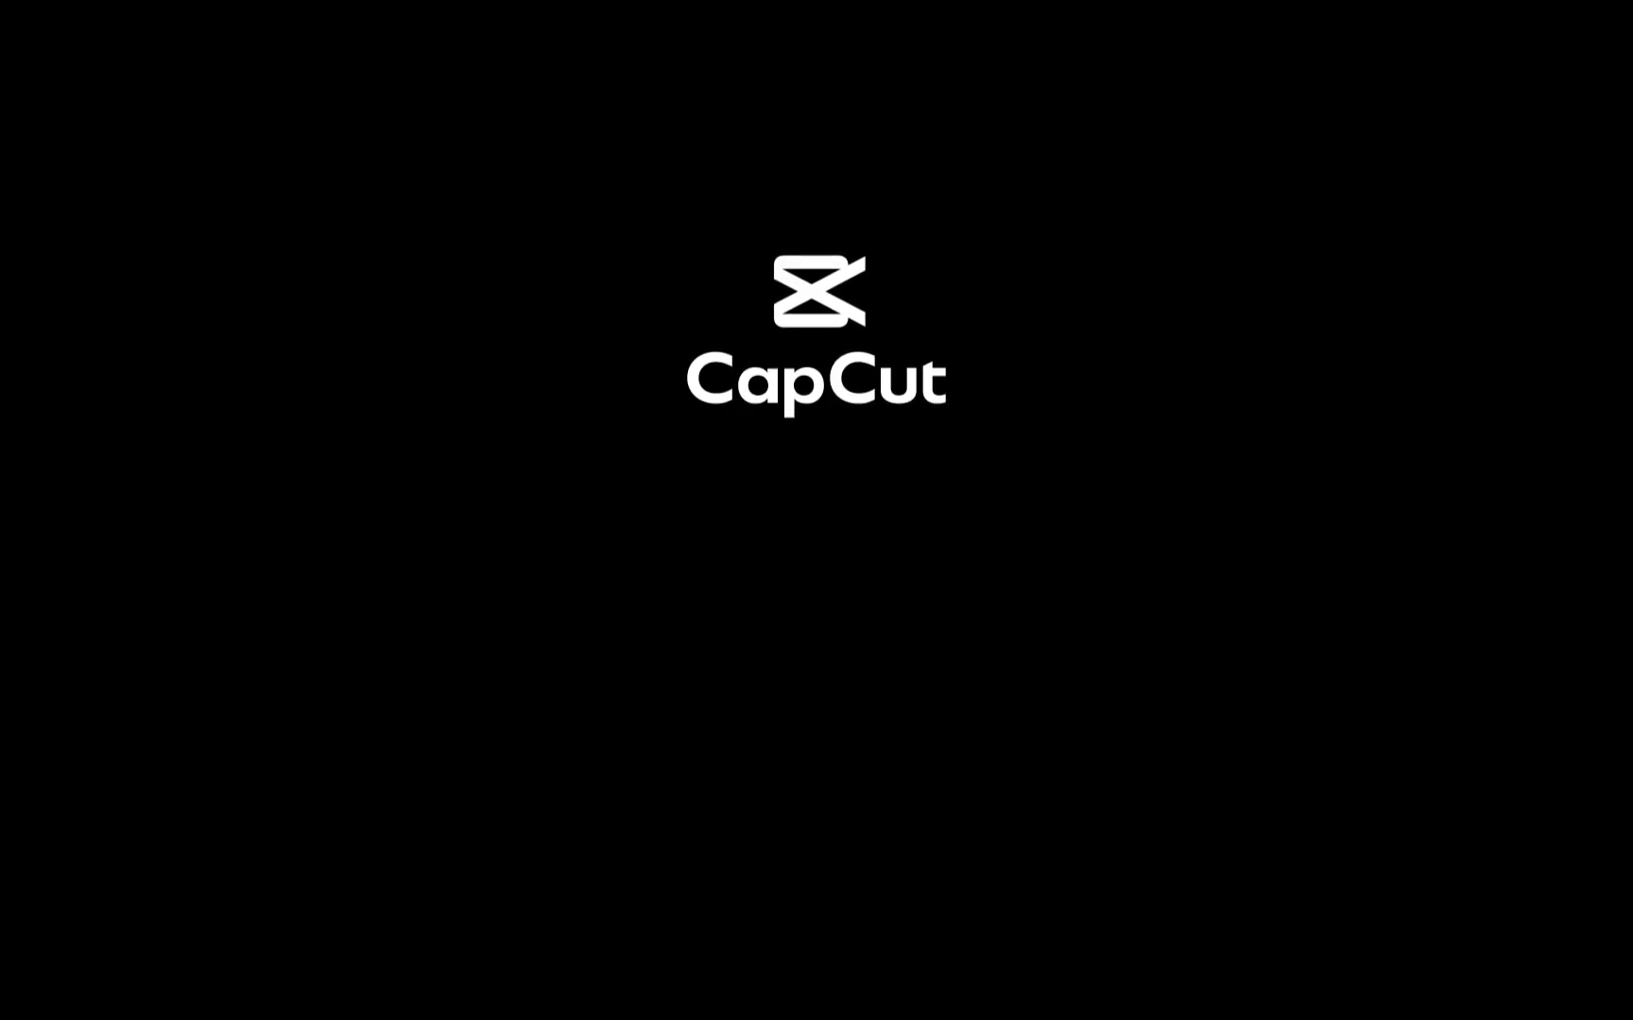